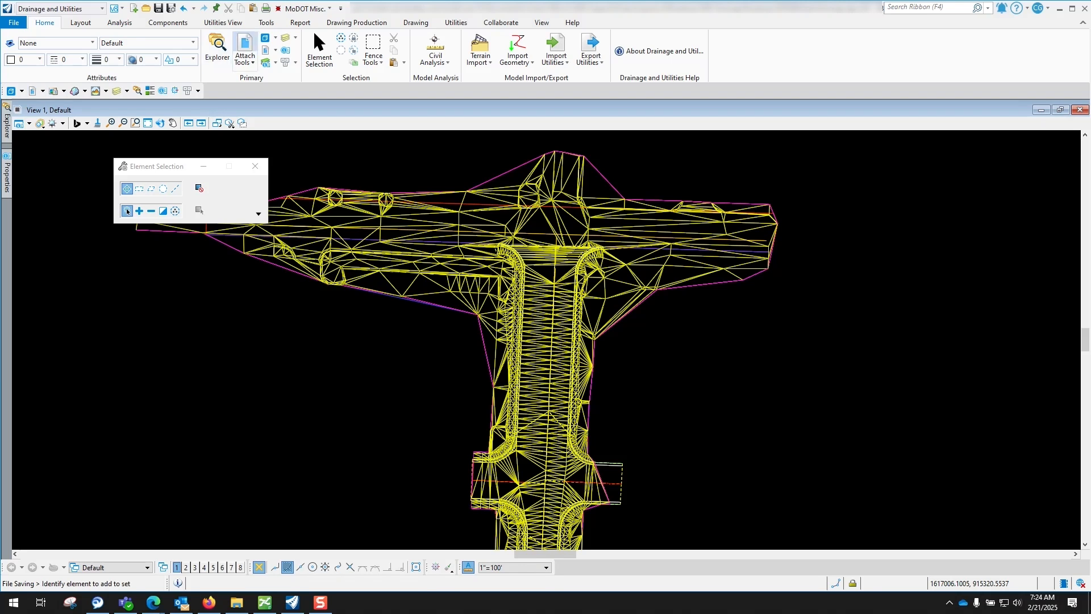
Review the reference files attached to the drawing, then close the list
left_click(245, 56)
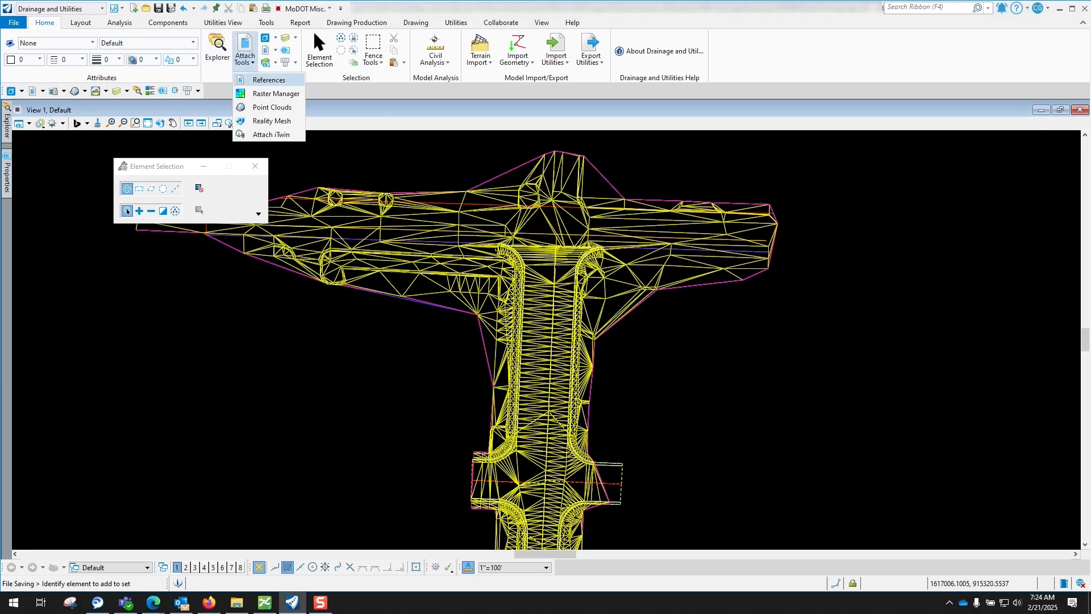
left_click(269, 81)
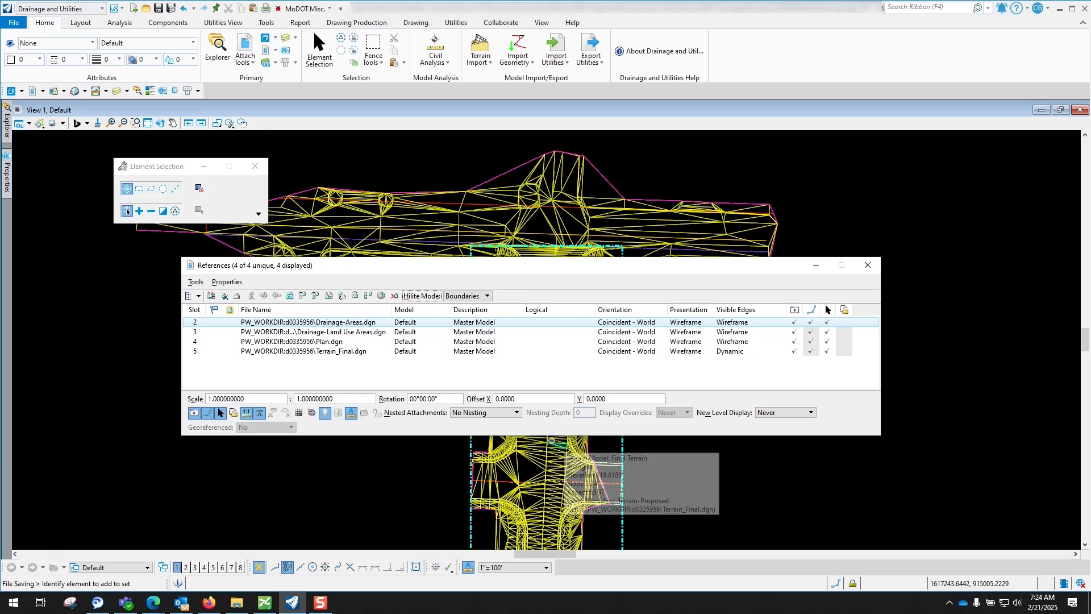
left_click(868, 265)
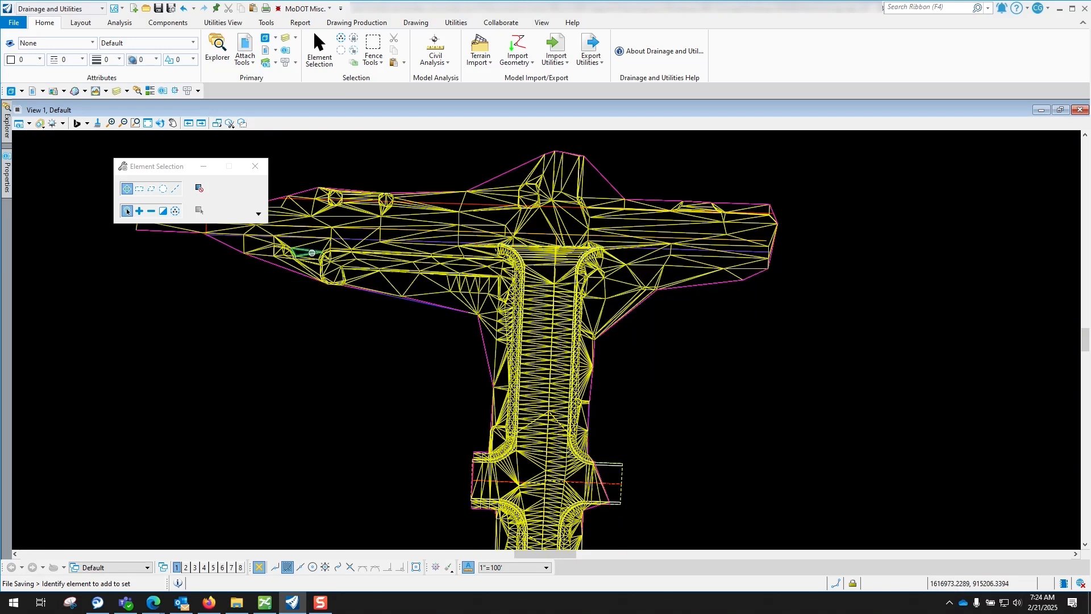
Set the referenced Final Terrain as the active terrain model
left_click(585, 155)
mouse_move(604, 176)
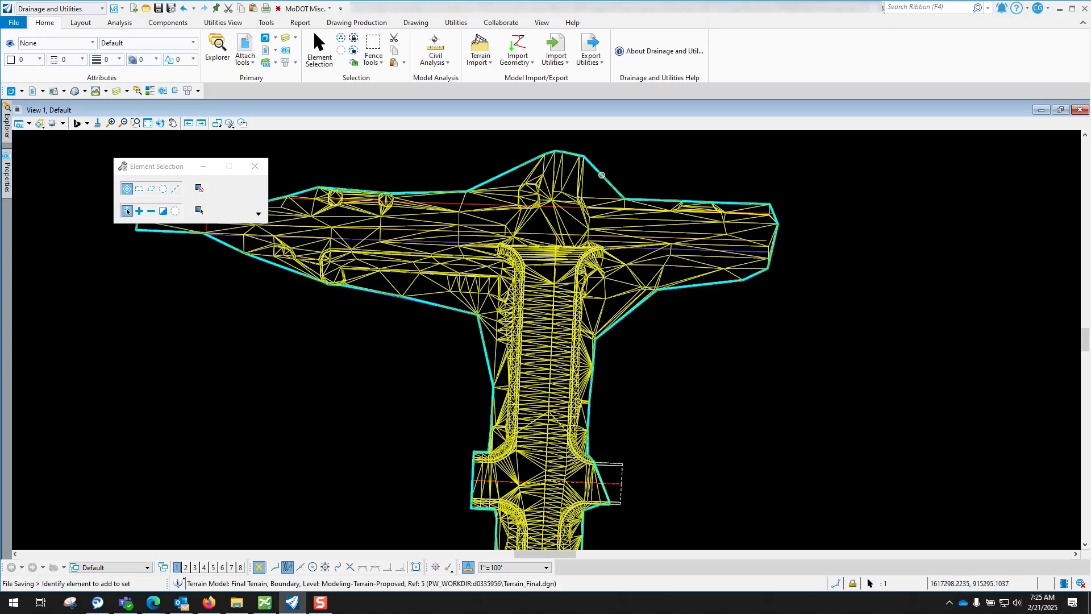
left_click(605, 172)
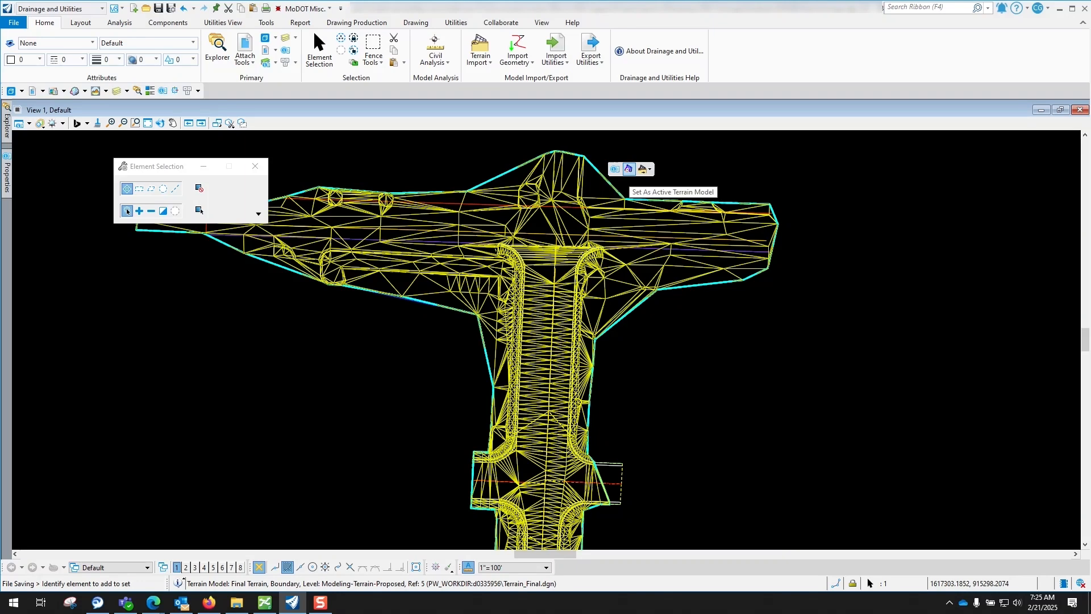
left_click(628, 168)
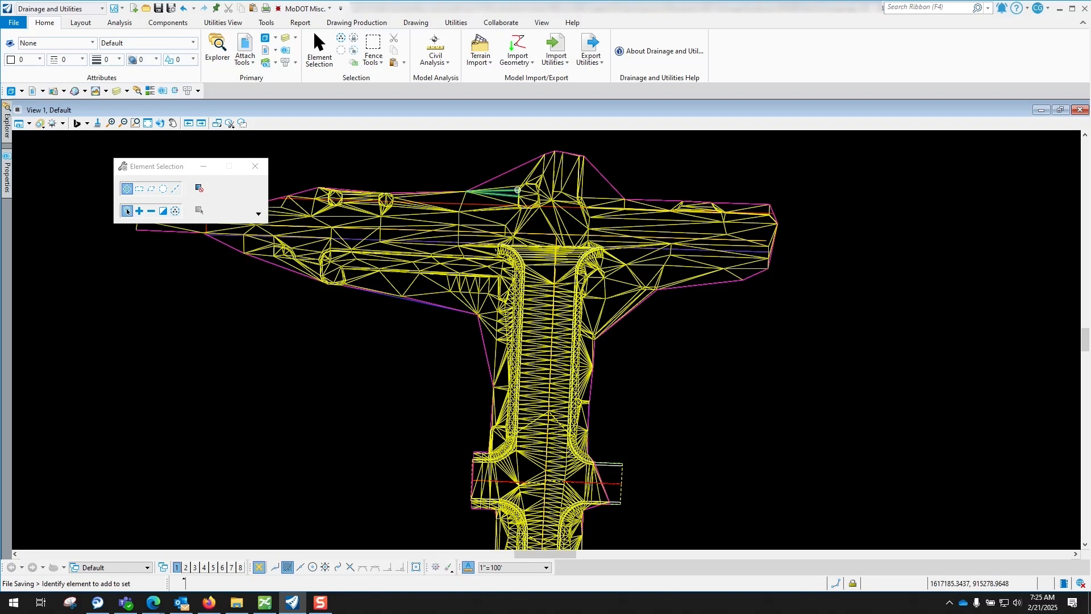
Set Override Symbology to Yes for the Final Terrain model
left_click(602, 173)
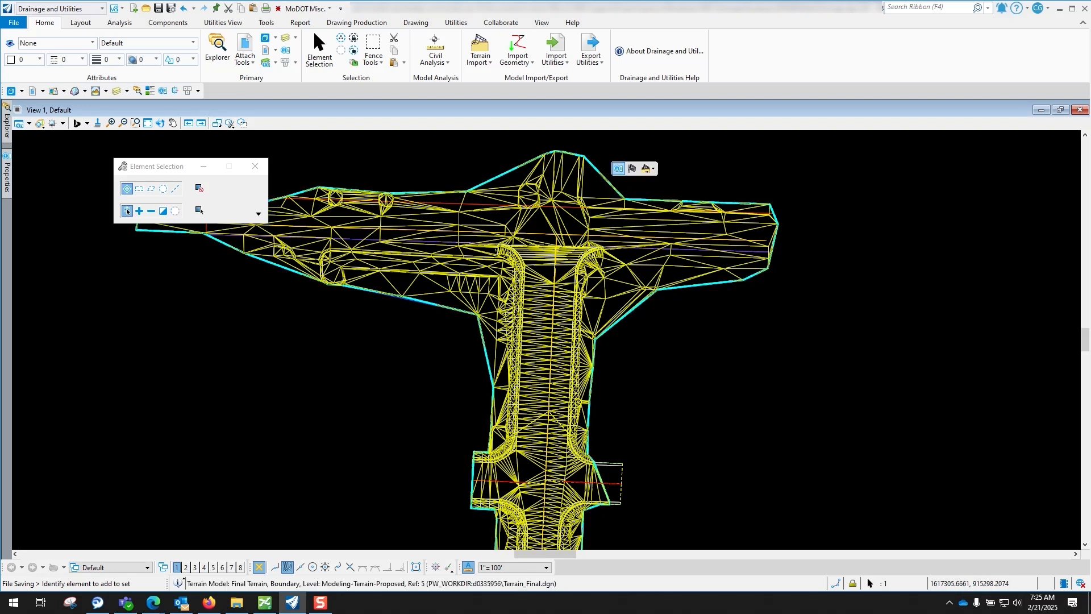
left_click(618, 168)
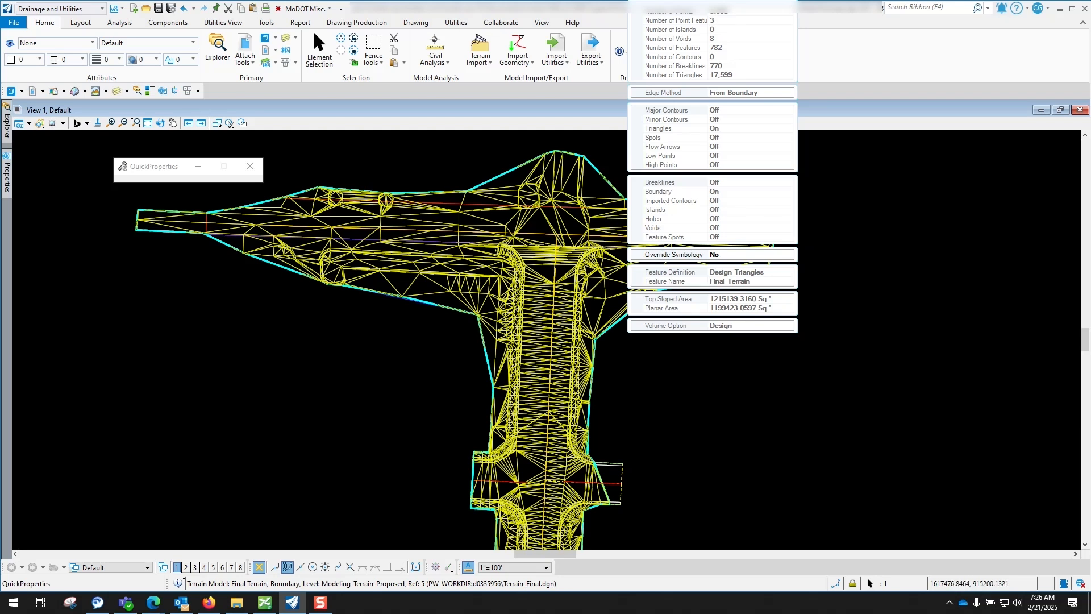
left_click(802, 289)
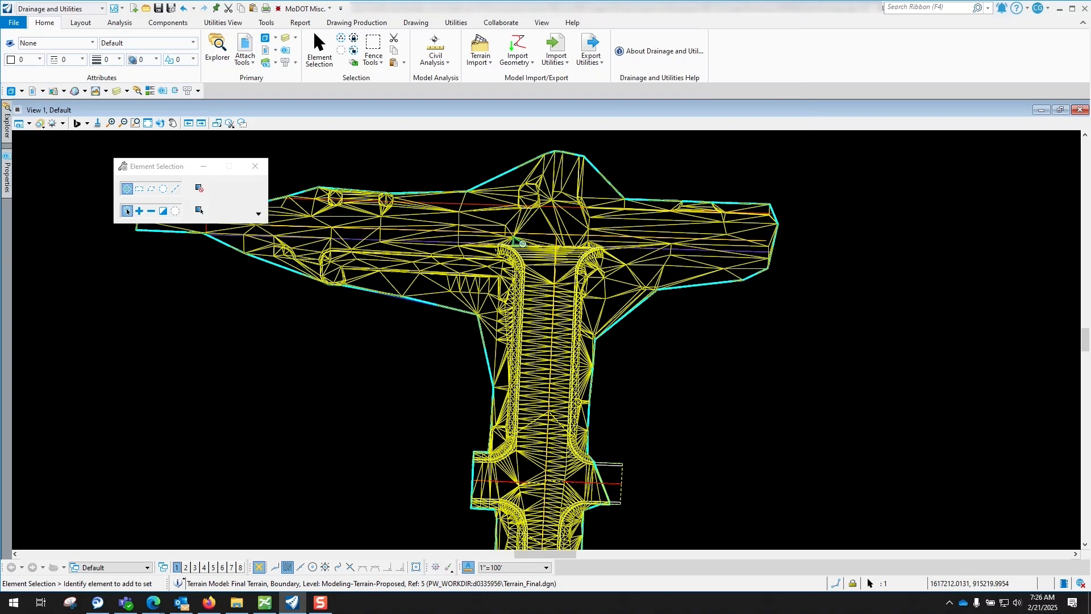
mouse_move(603, 176)
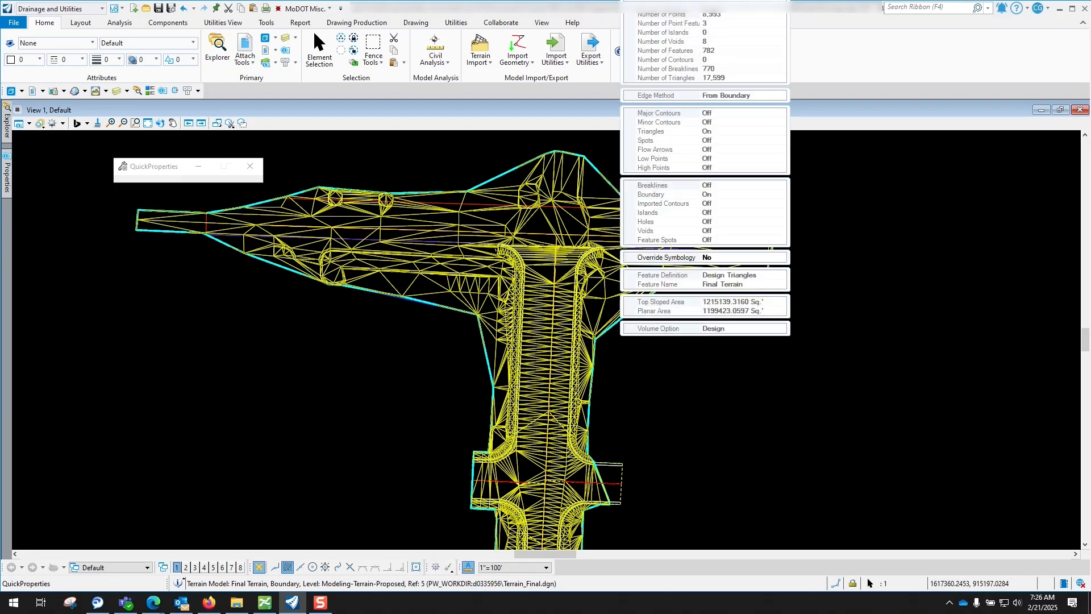
left_click(734, 258)
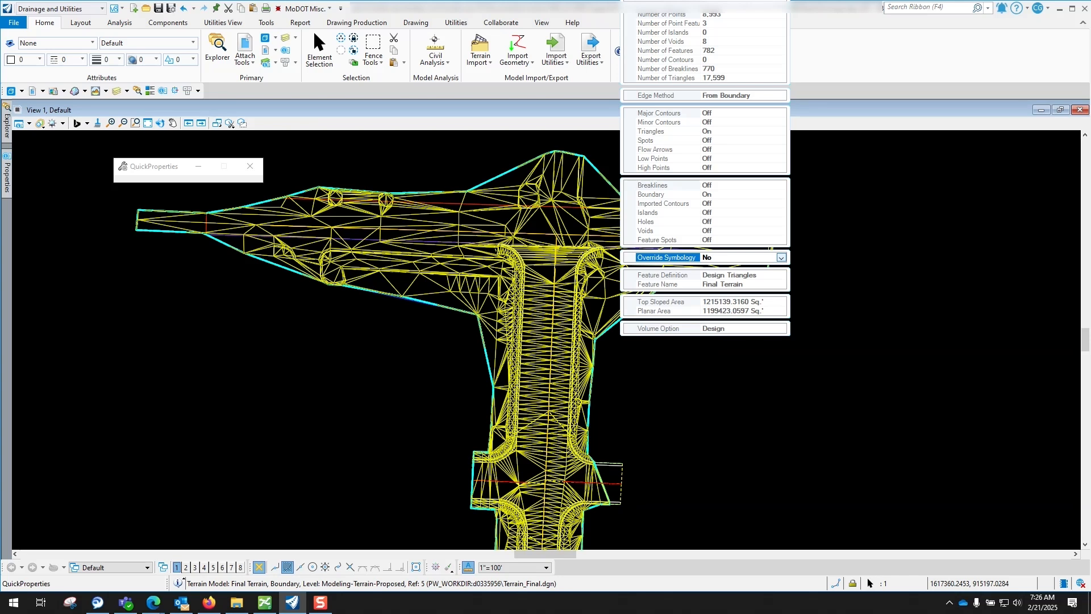
left_click(781, 258)
left_click(706, 275)
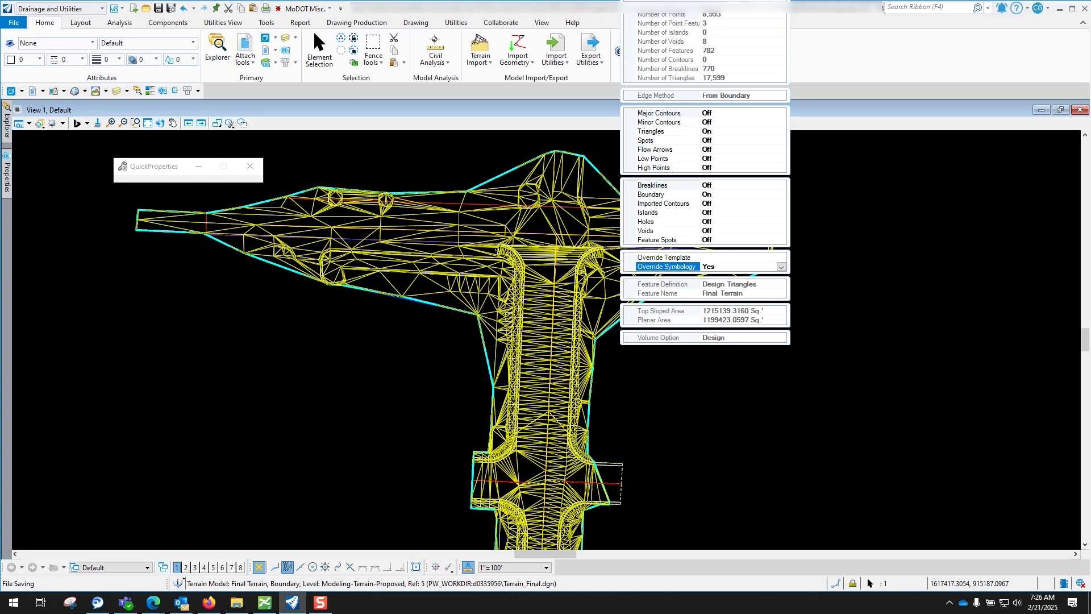
Turn off the triangle display of the Final Terrain, deselect it and save the file
left_click(725, 131)
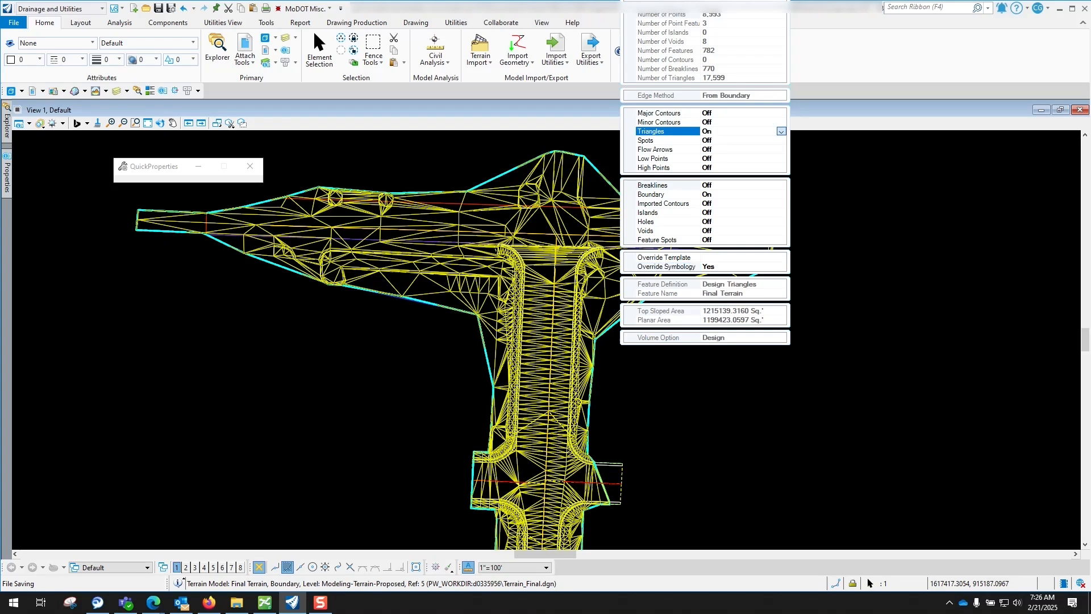
left_click(781, 131)
left_click(738, 141)
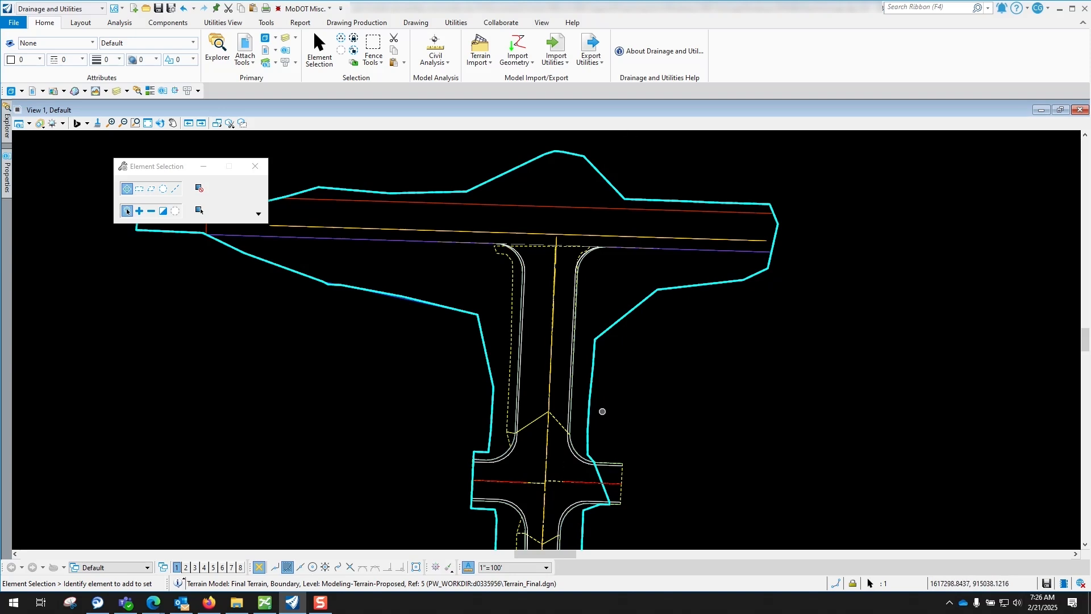
left_click(599, 395)
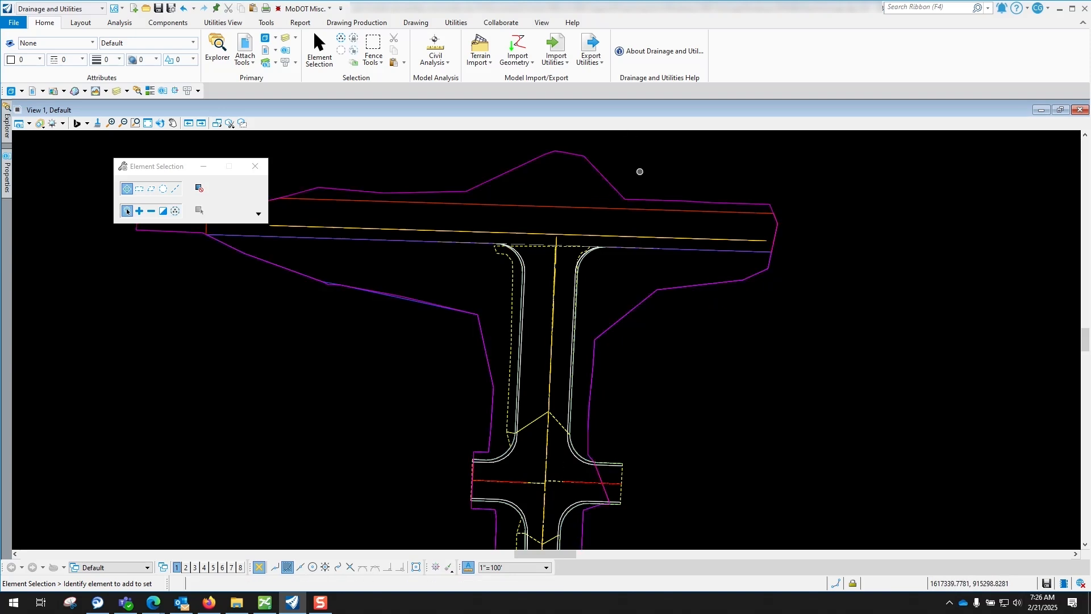
key("ctrl+s")
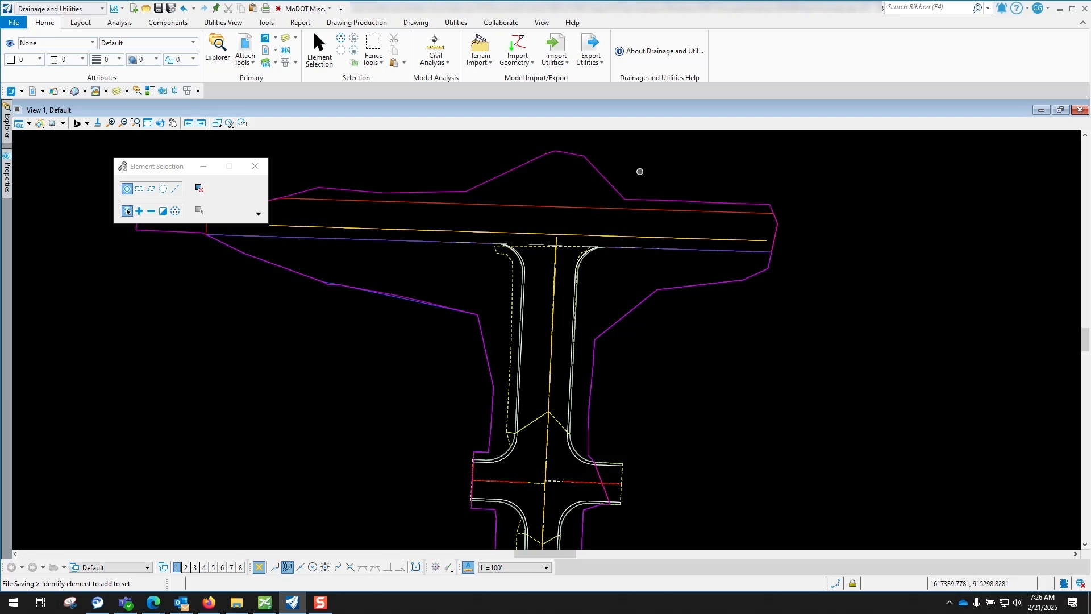
Turn on the flow arrows in the Final Terrain's display properties
left_click(603, 176)
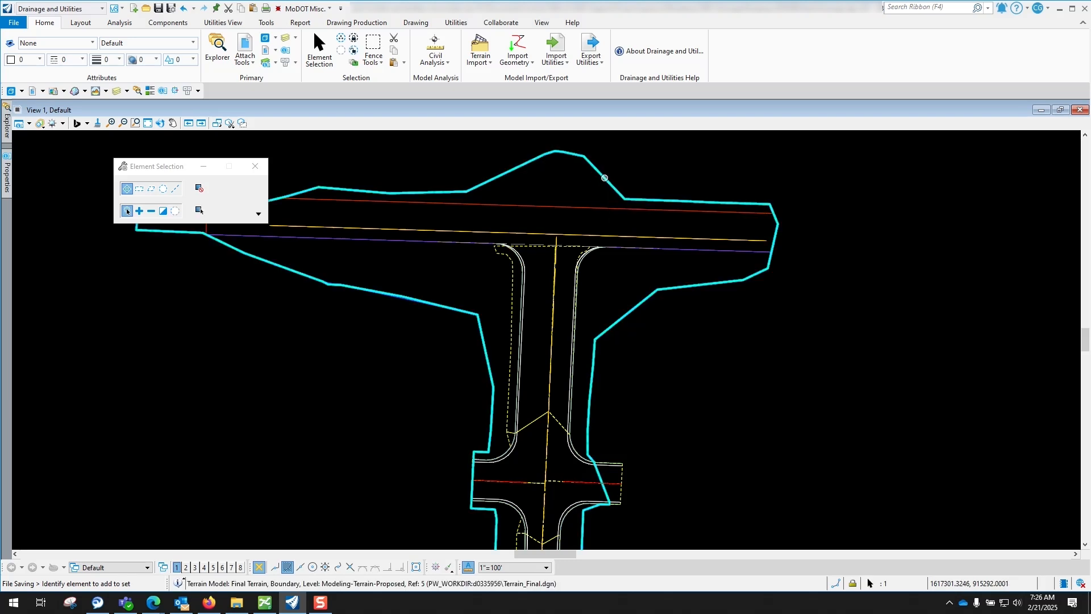
left_click(619, 171)
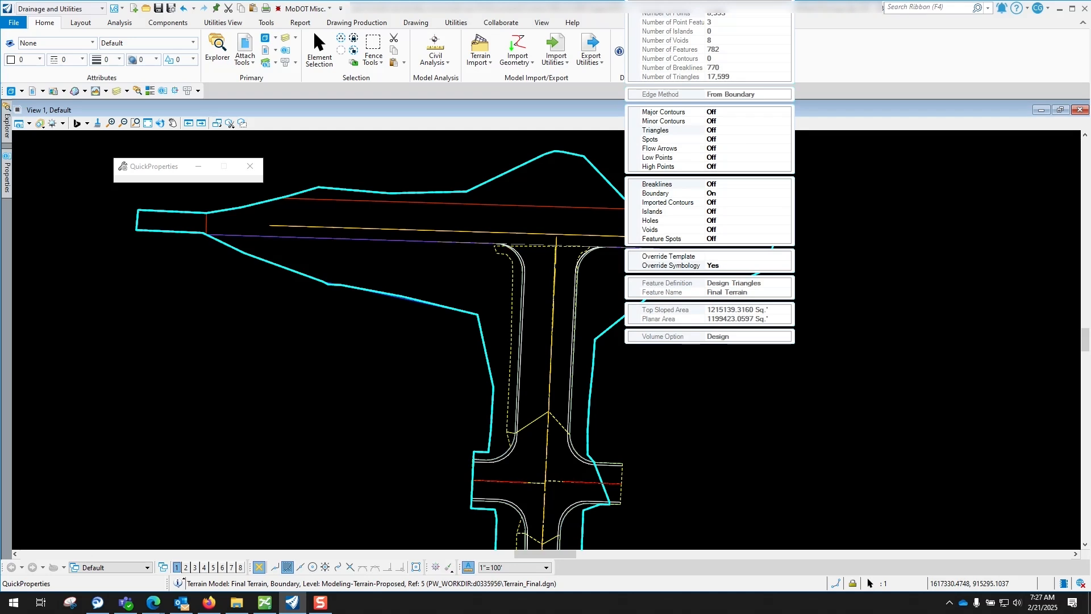
left_click(712, 149)
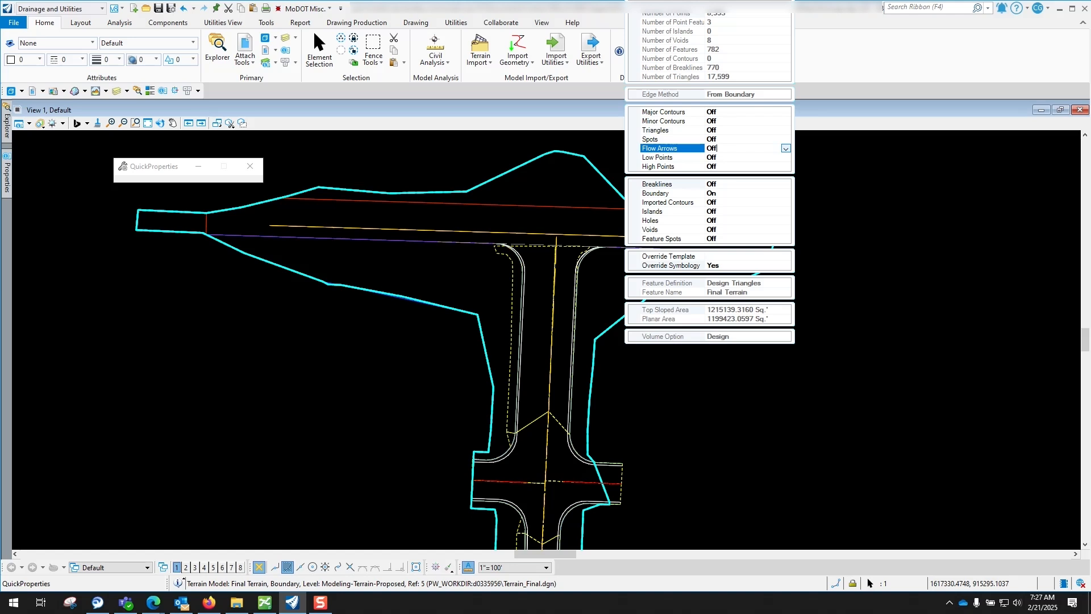
left_click(785, 148)
left_click(709, 167)
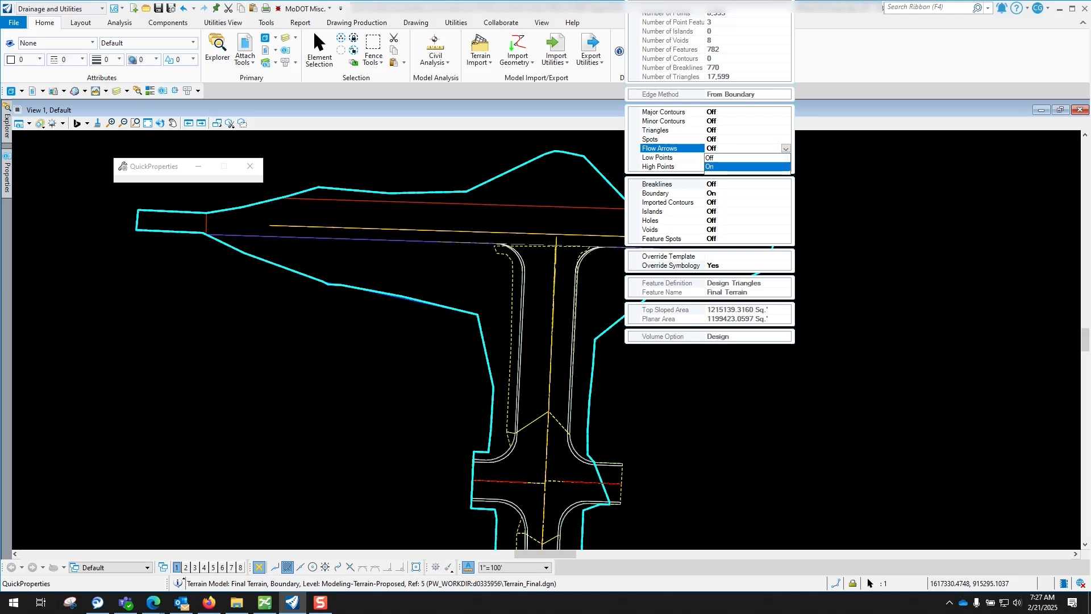
Examine the terrain's flow arrows along the road, curb returns and intersections to see where water drains
scroll(558, 520, "up", 5)
scroll(520, 302, "down", 4)
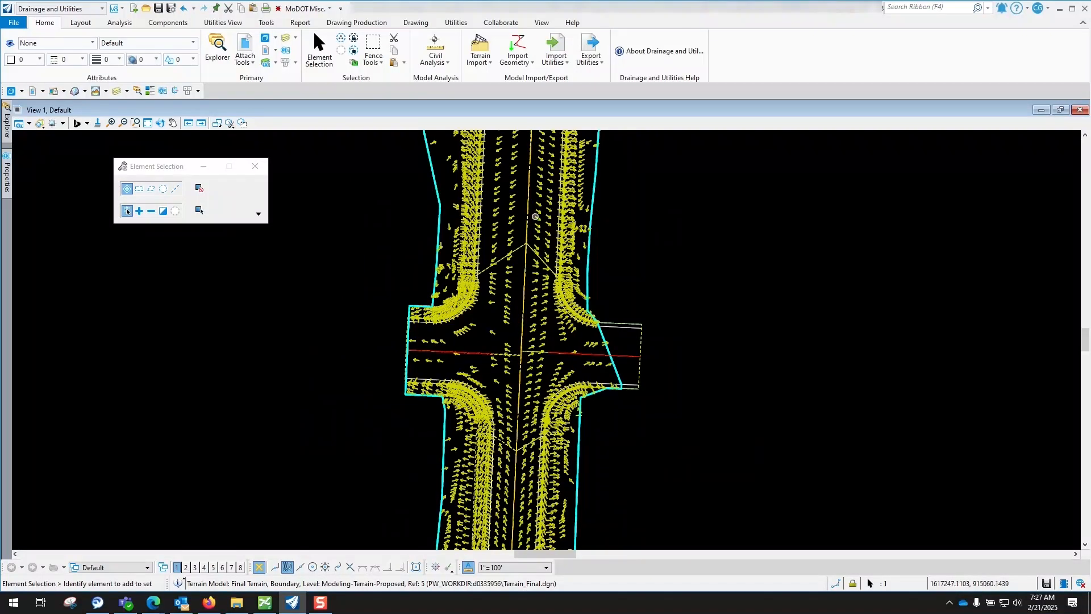
scroll(515, 172, "up", 5)
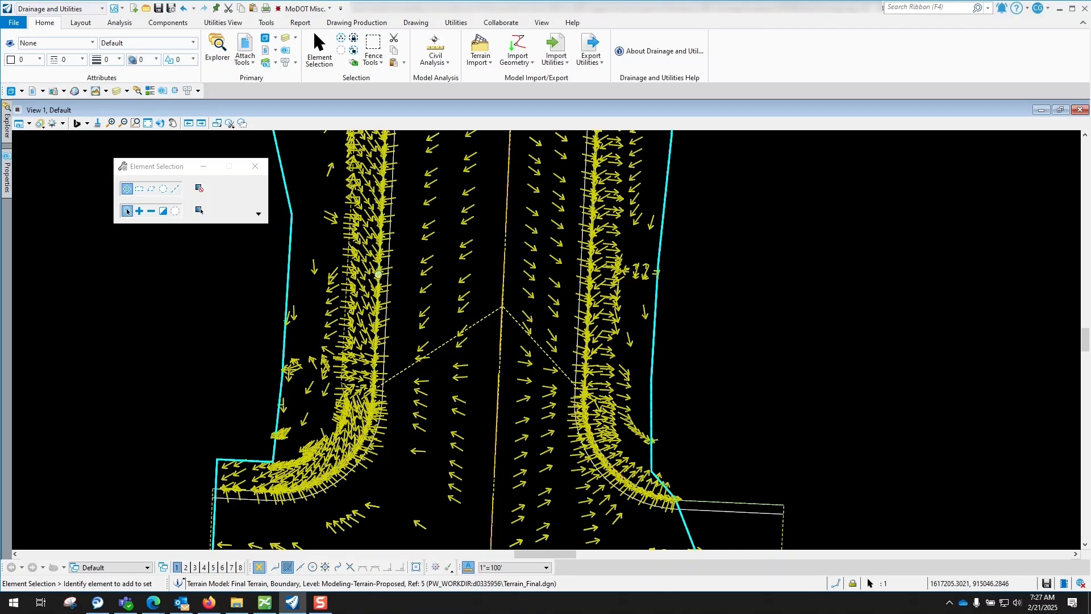
scroll(393, 250, "up", 3)
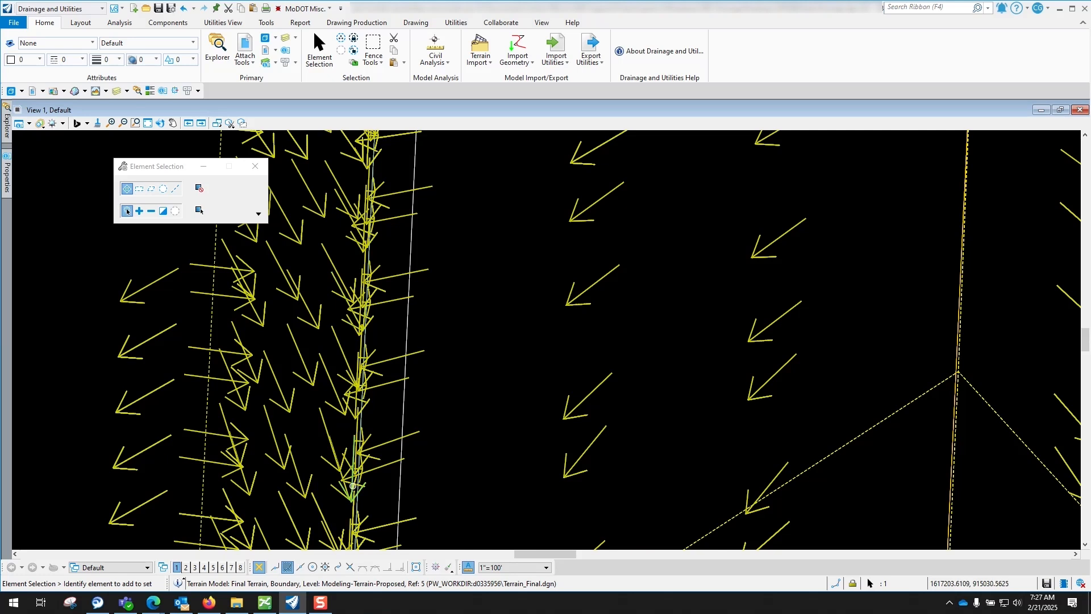
scroll(381, 322, "down", 3)
scroll(541, 392, "up", 3)
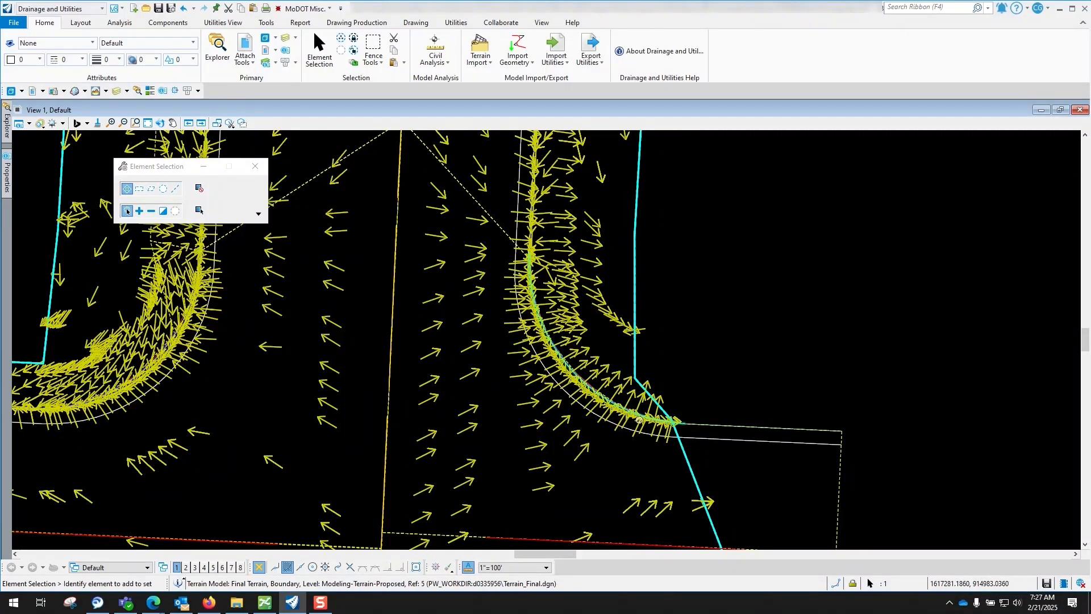
scroll(595, 379, "down", 6)
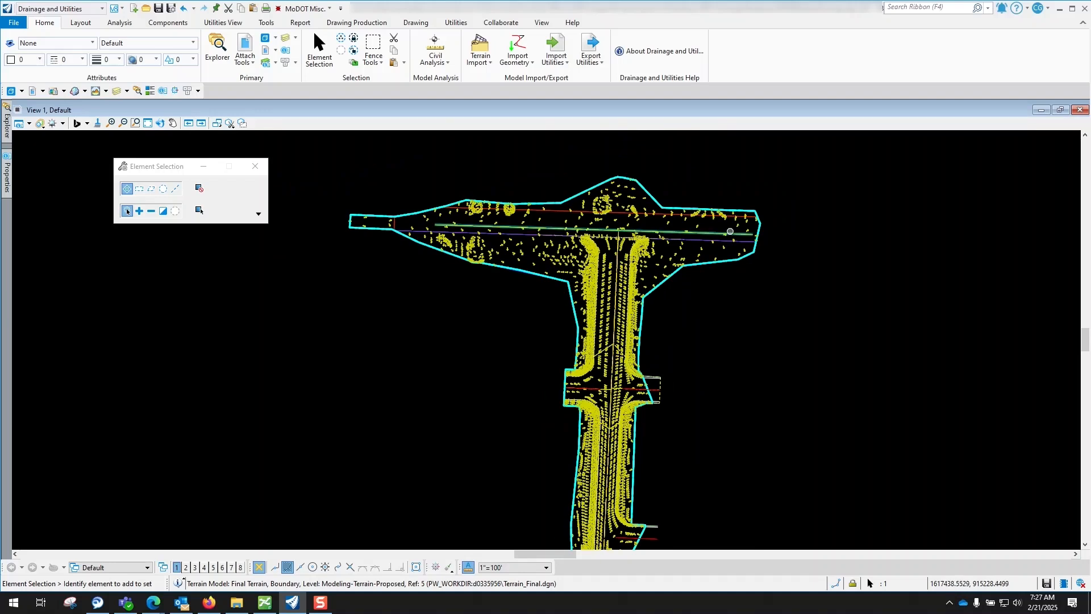
scroll(700, 256, "up", 2)
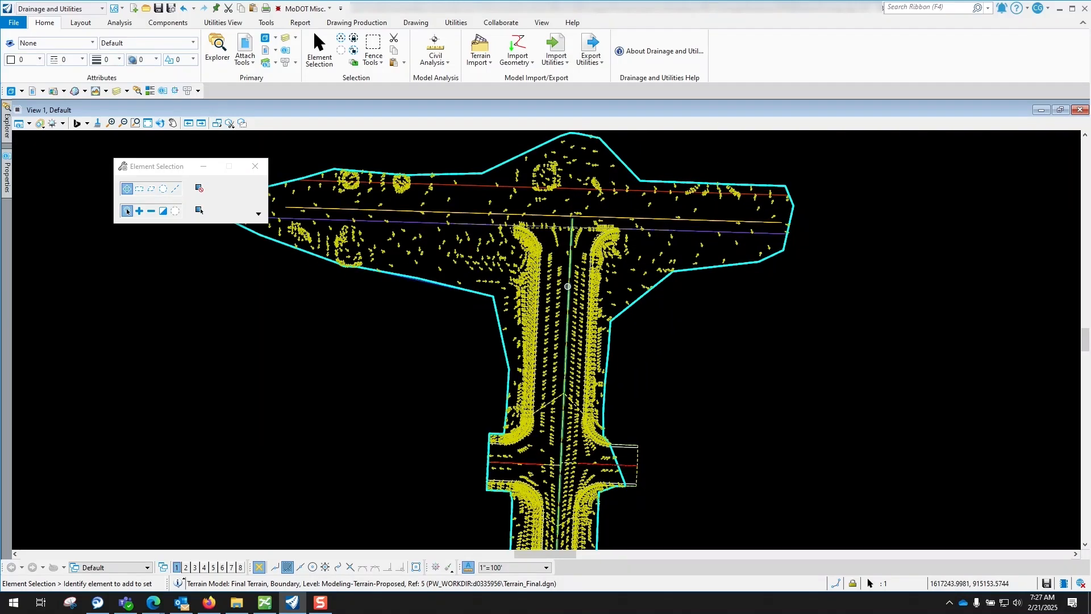
scroll(631, 149, "up", 4)
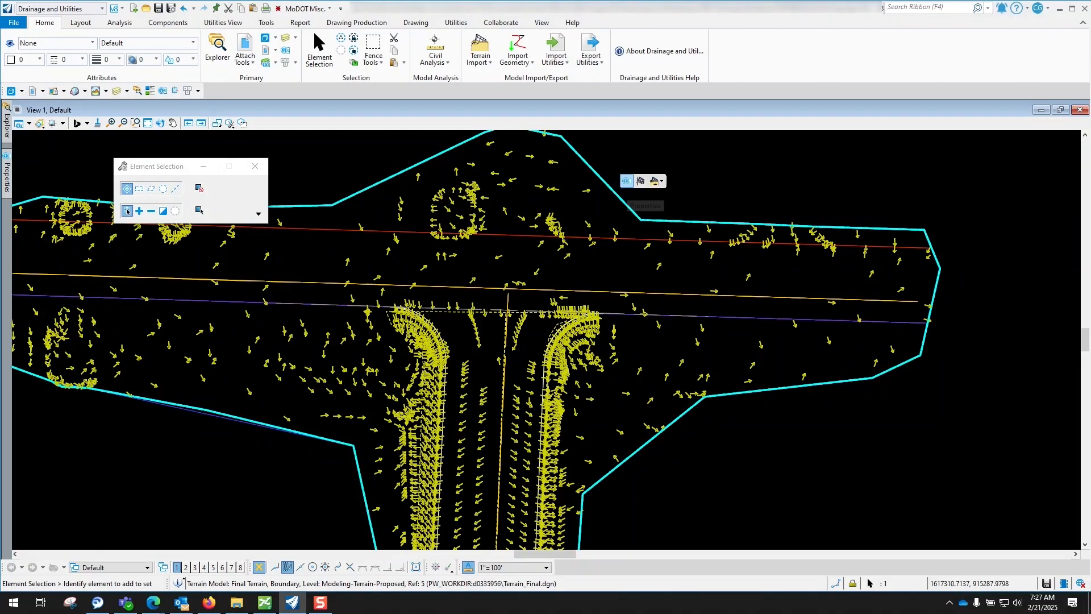
Turn off the flow arrow display of the Final Terrain
left_click(614, 187)
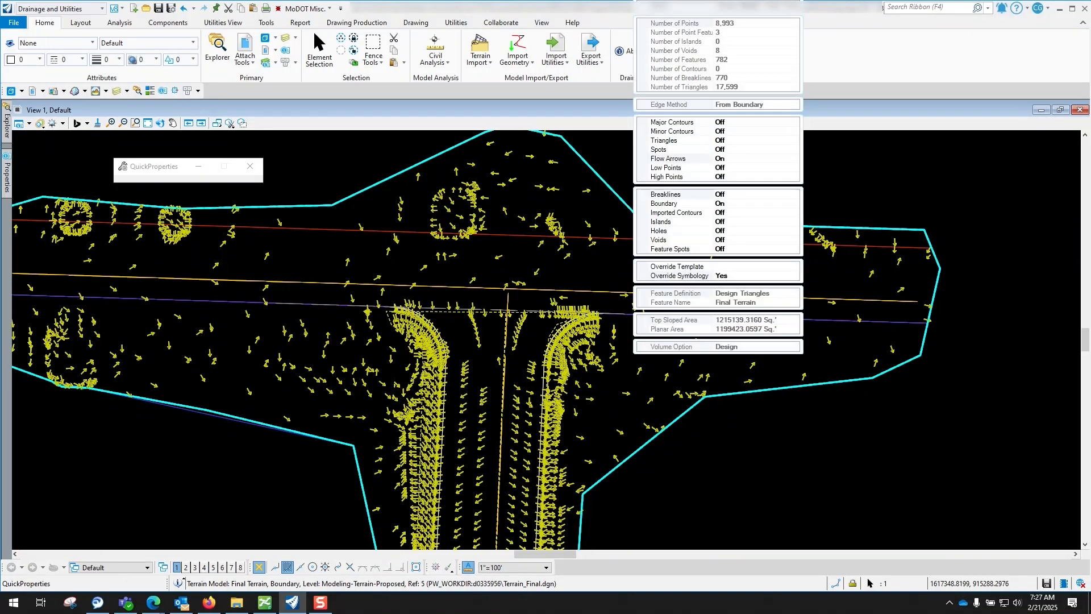
left_click(739, 158)
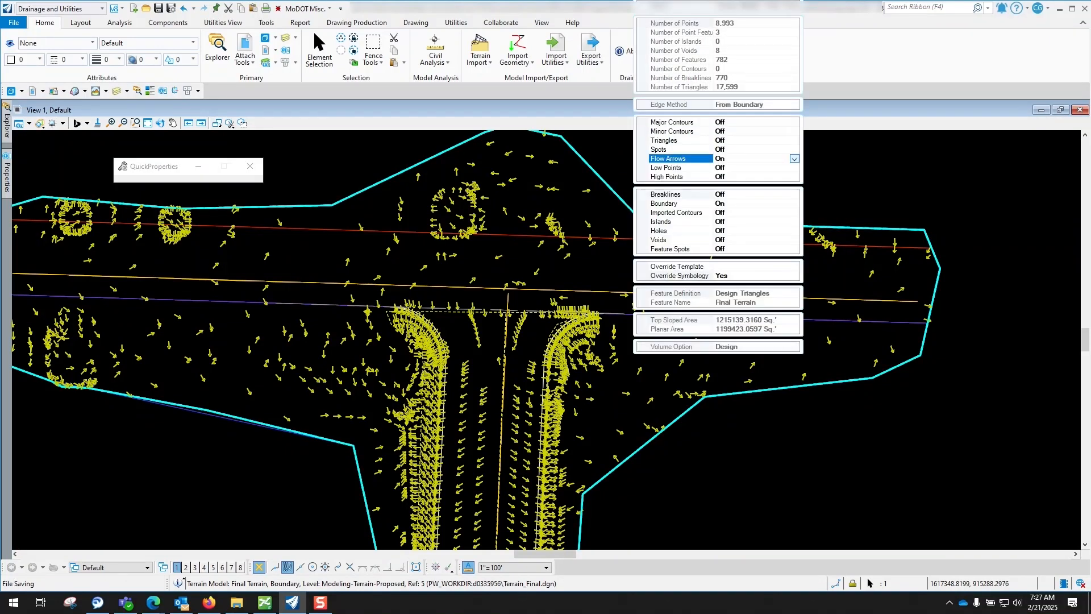
left_click(794, 159)
left_click(739, 168)
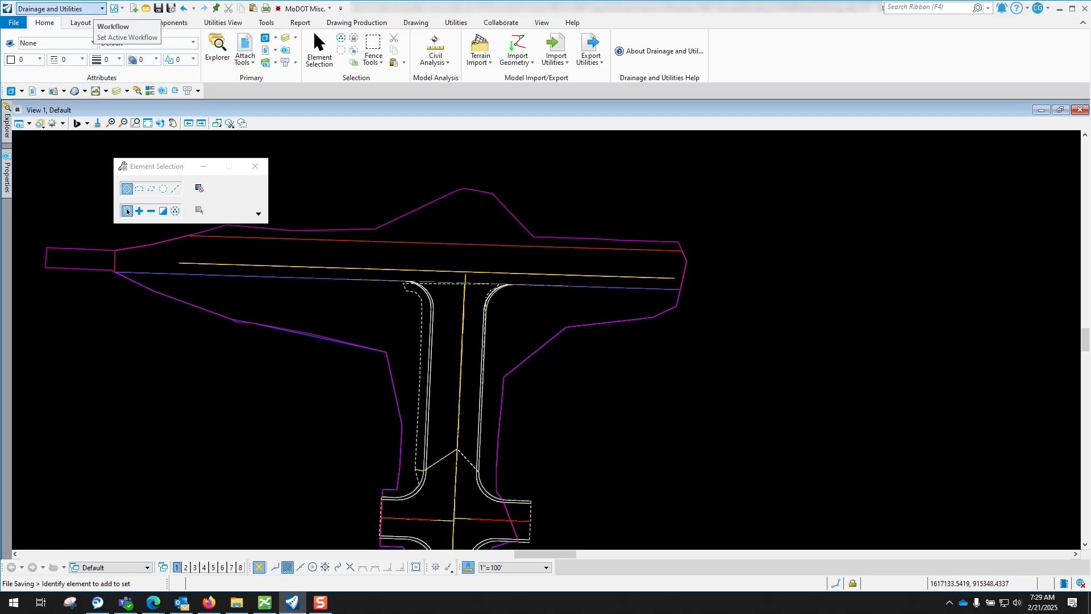
In the Drainage and Utilities workflow, start Place Land Use Area and accept embedding the drainage project files in the design file
left_click(101, 8)
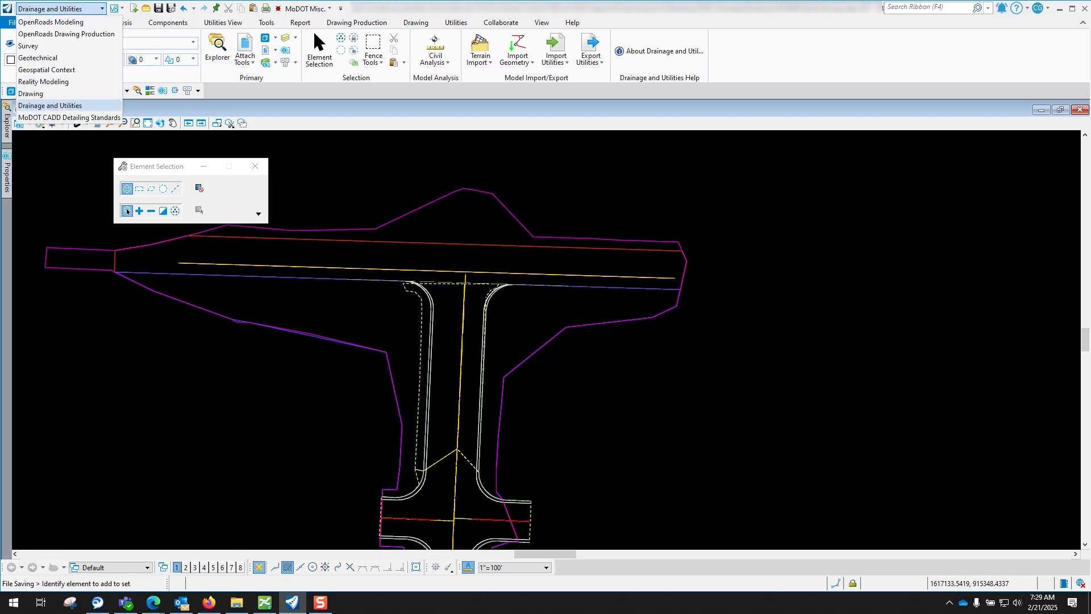
left_click(91, 105)
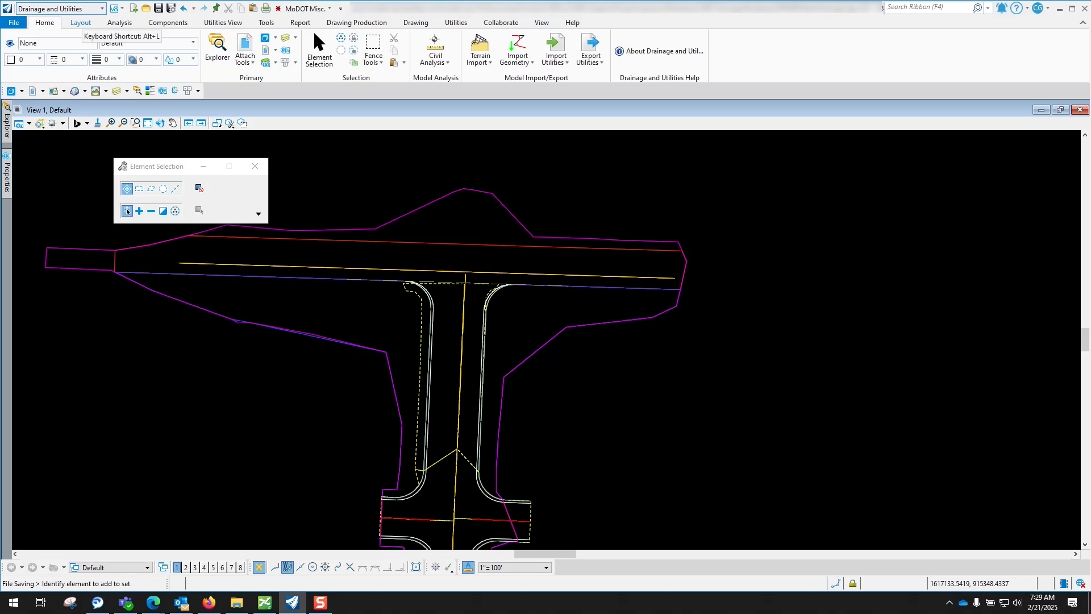
left_click(80, 23)
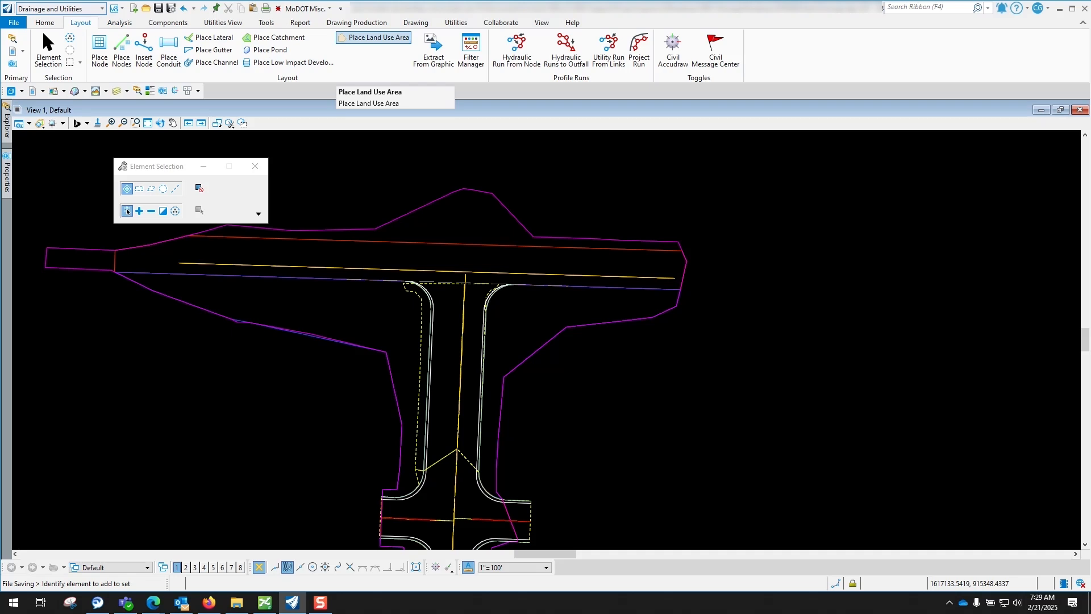
left_click(373, 38)
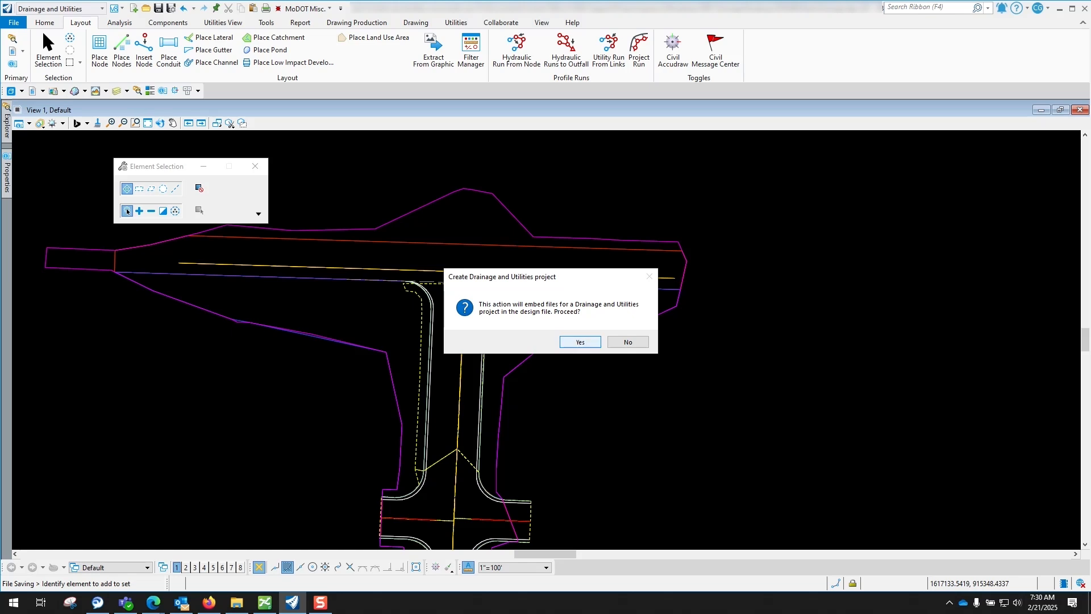
key("Return")
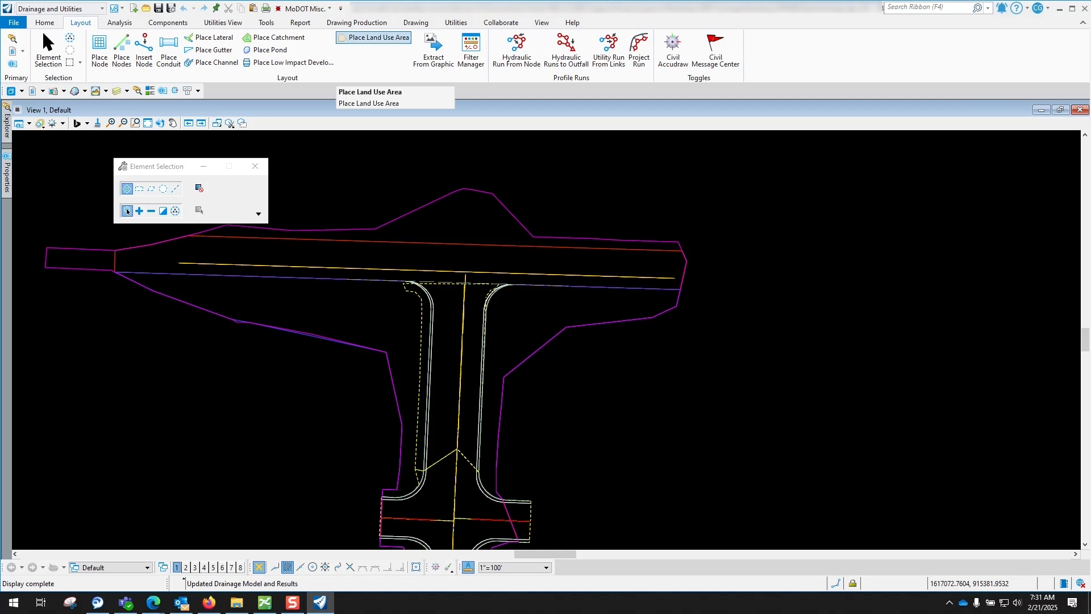
Start Place Land Use Area and look through the Rural surface polygon feature definitions
left_click(364, 38)
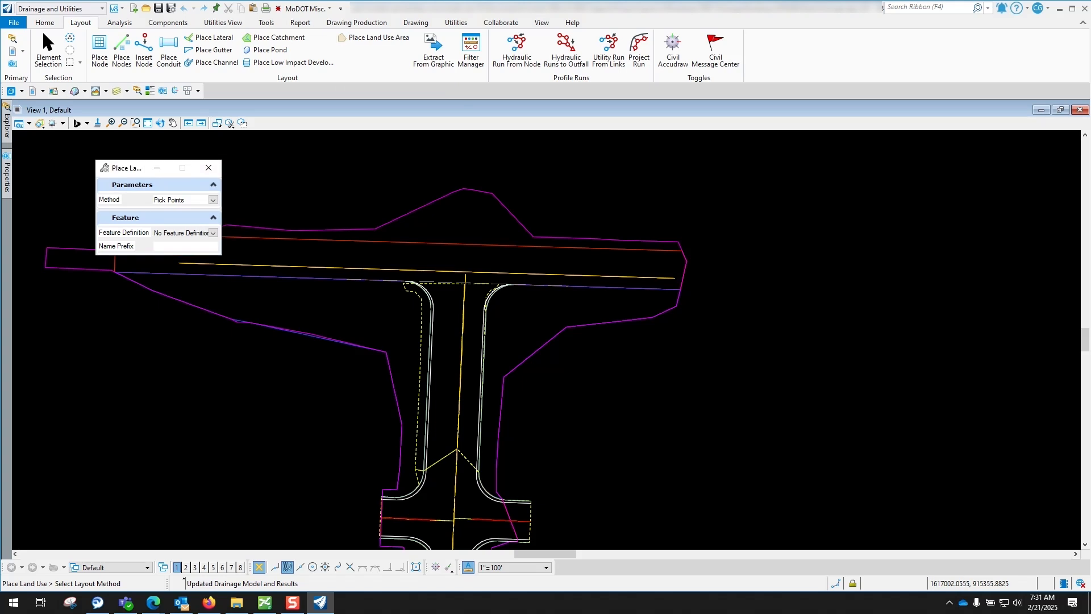
left_click(213, 199)
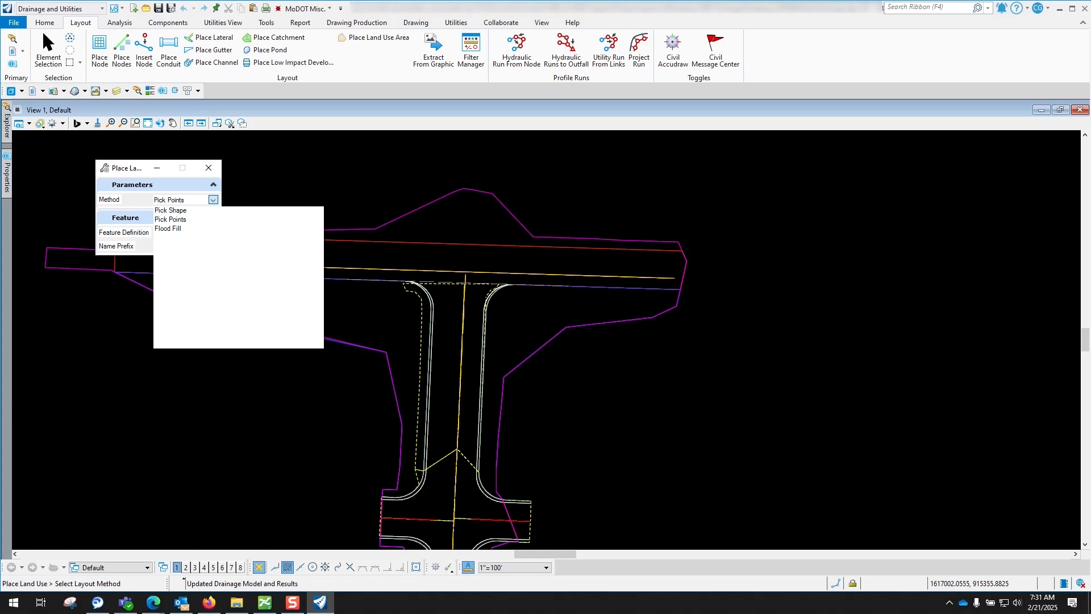
left_click(170, 219)
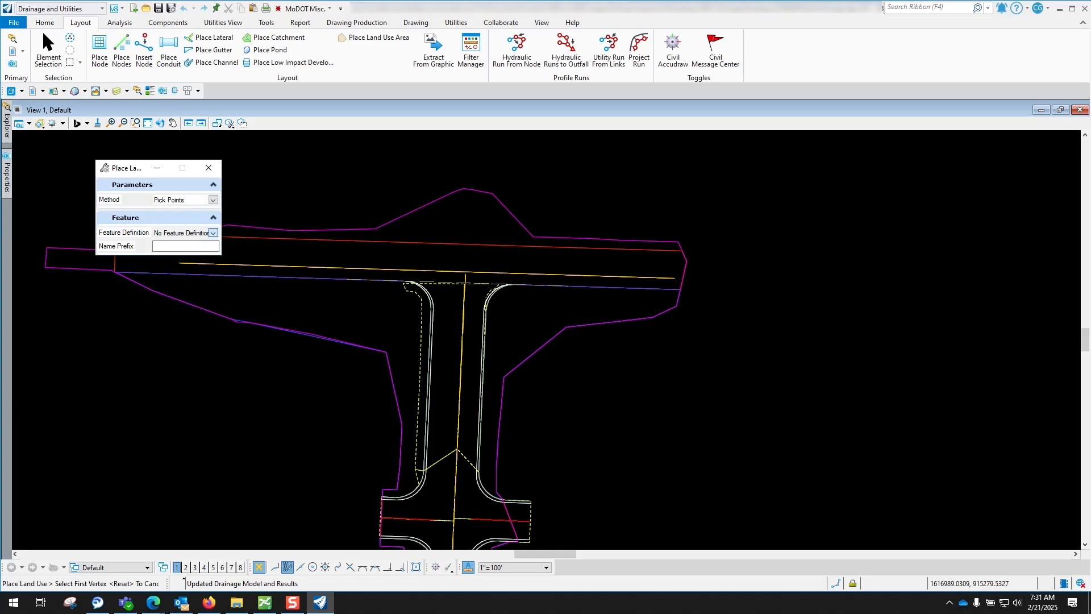
left_click(213, 233)
left_click(171, 253)
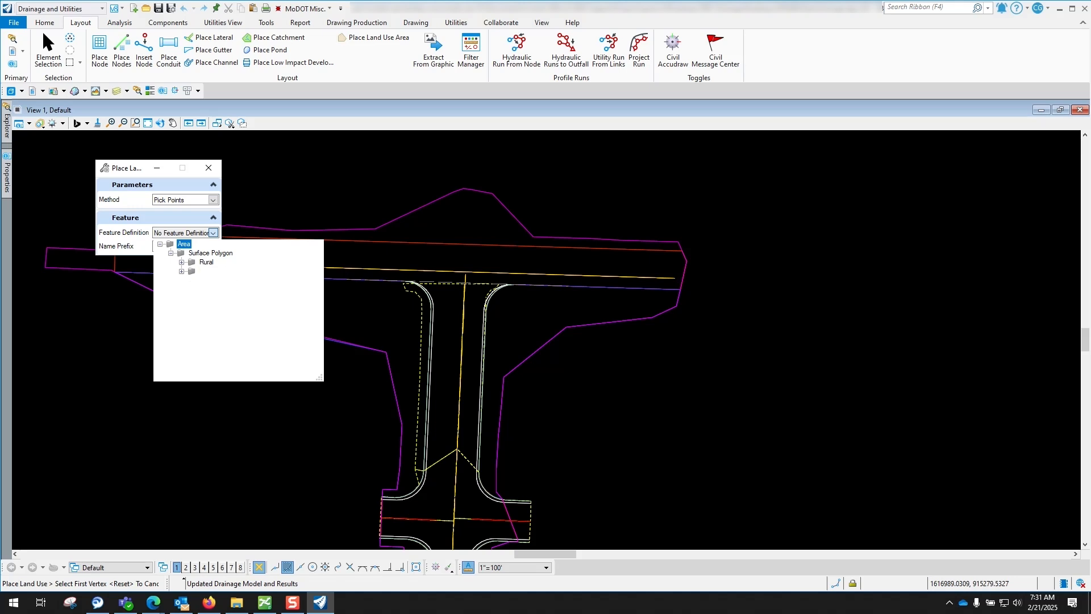
left_click(182, 262)
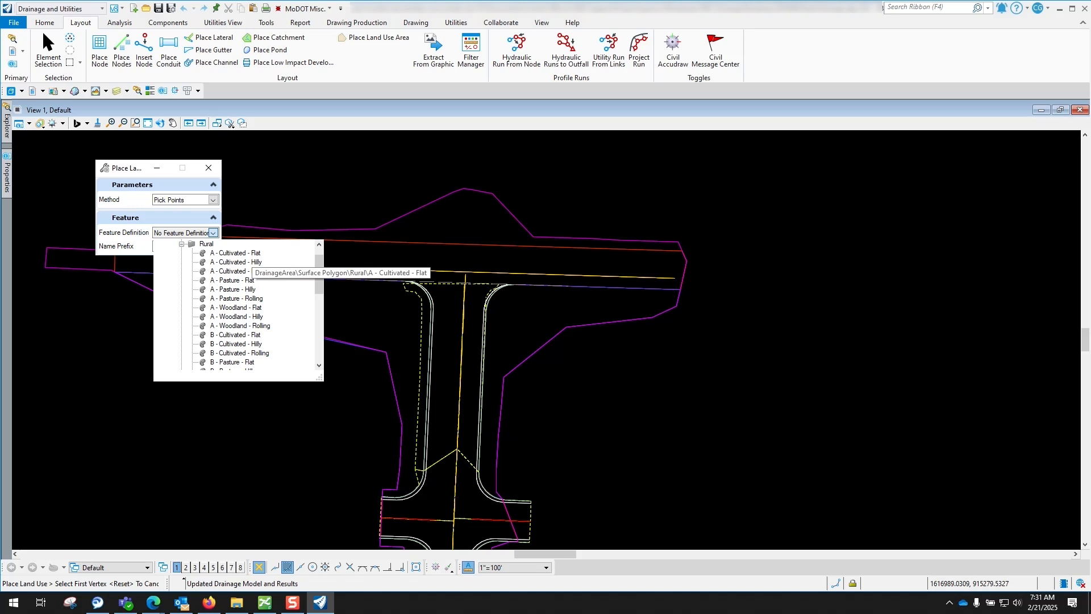
scroll(262, 327, "down", 1)
scroll(262, 327, "down", 7)
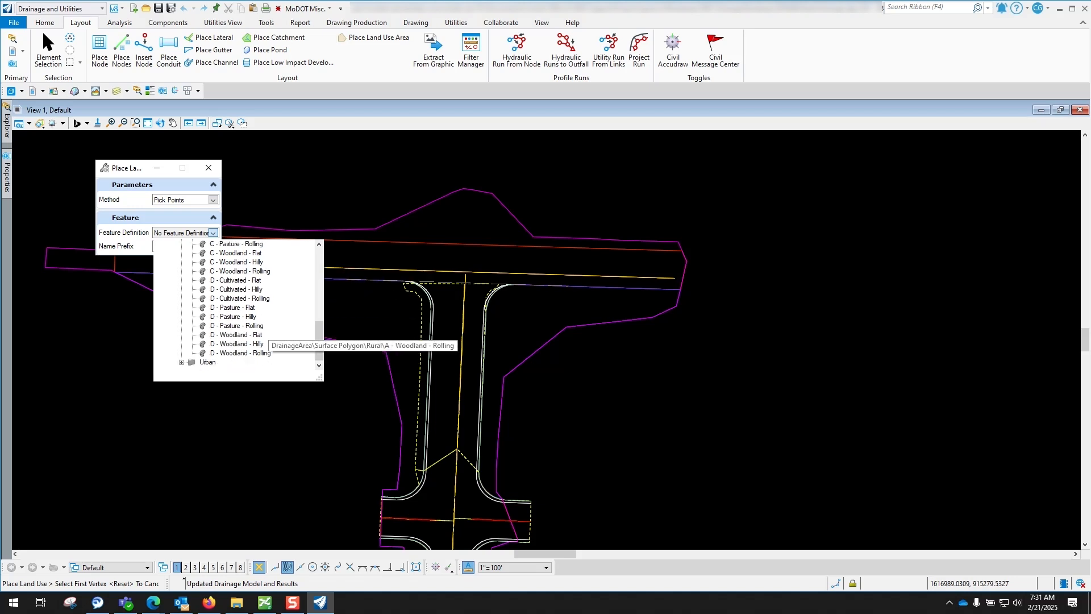
scroll(261, 327, "up", 9)
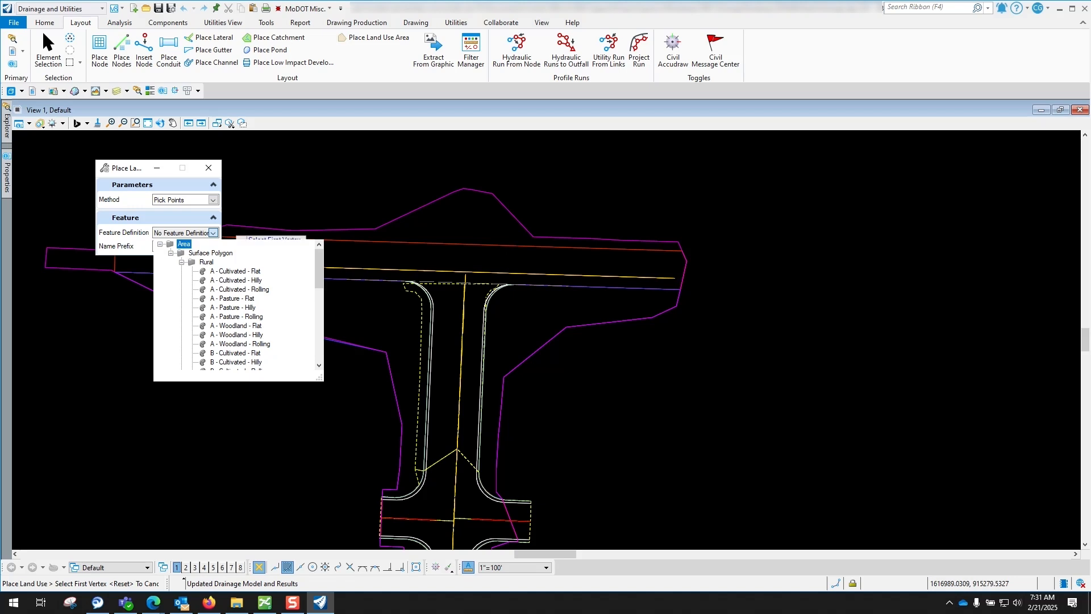
Set the land use area's feature definition to Streets & Roofs under Urban and its method to Pick Shape
left_click(267, 231)
left_click(213, 233)
left_click(160, 244)
left_click(170, 253)
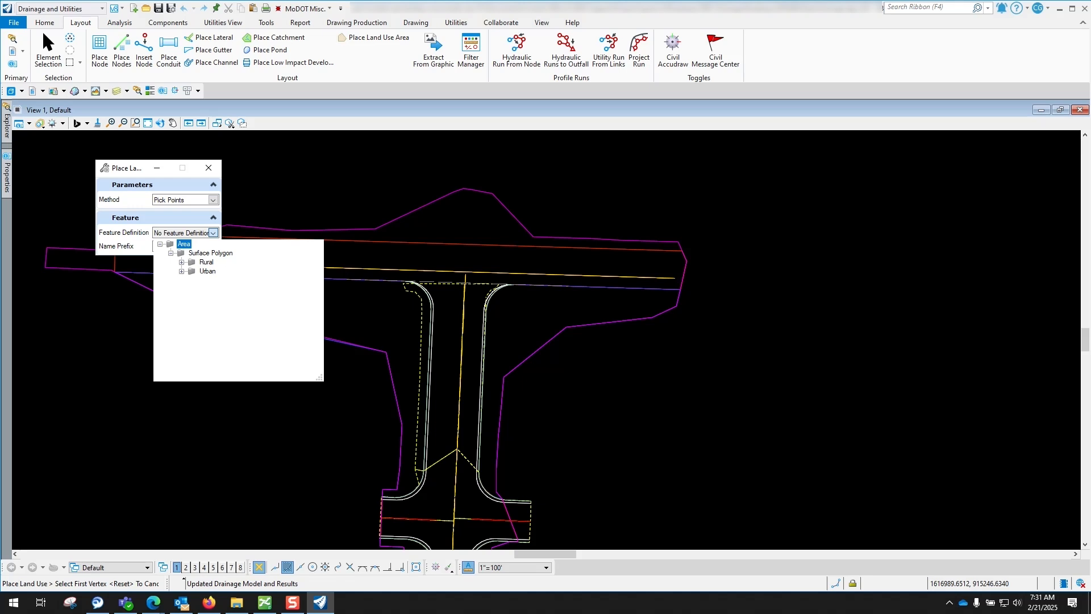
left_click(181, 271)
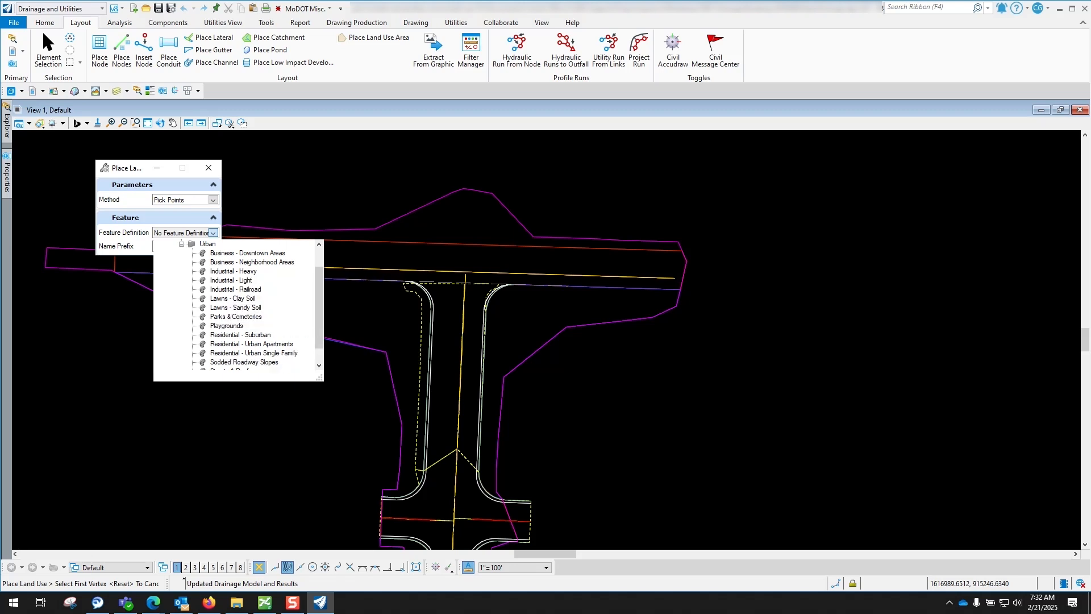
scroll(233, 318, "down", 1)
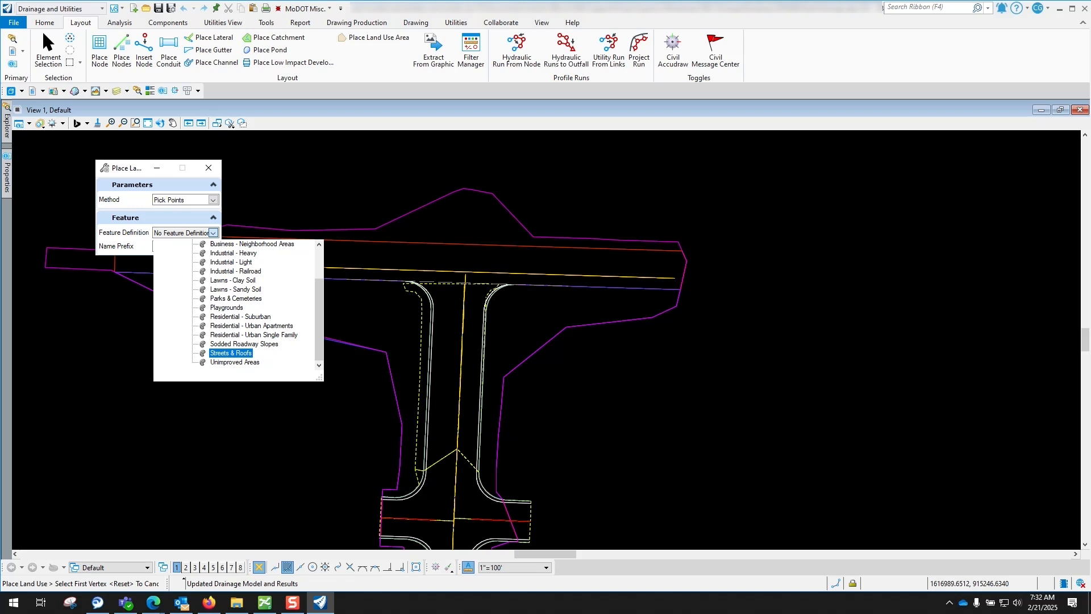
left_click(230, 353)
left_click(213, 200)
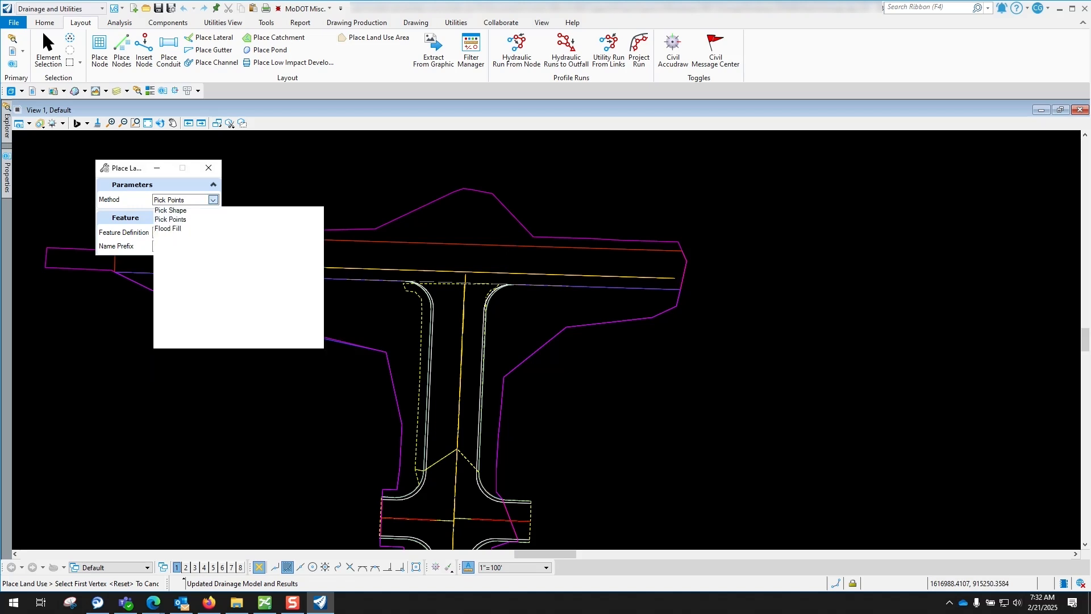
left_click(170, 210)
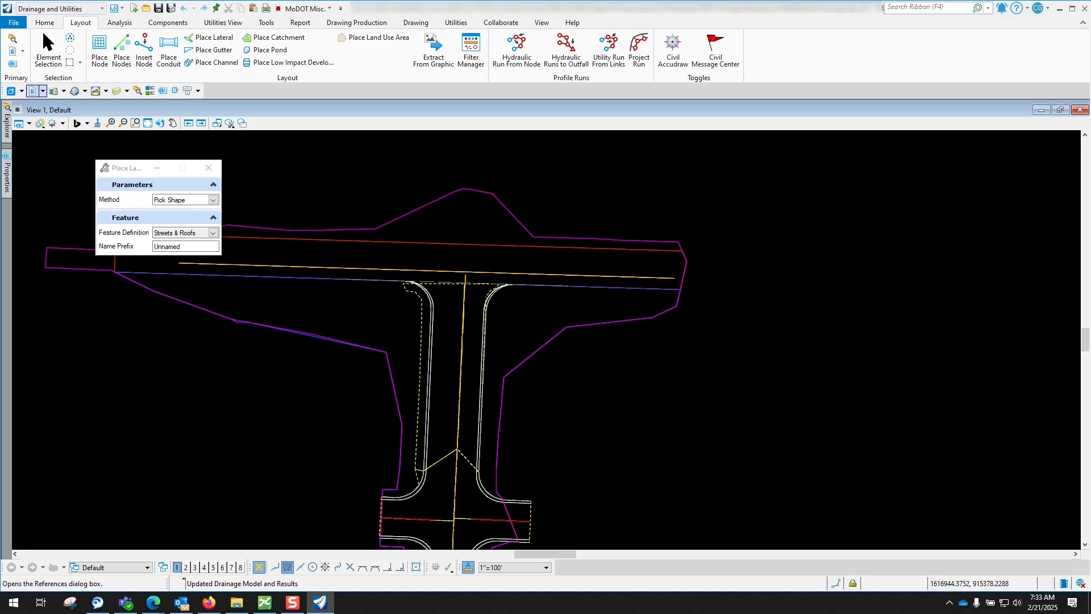
Turn off the display of the Terrain_Final.dgn, Plan.dgn, Drainage-Areas.dgn and Drainage.dgn Default-3D references
left_click(32, 91)
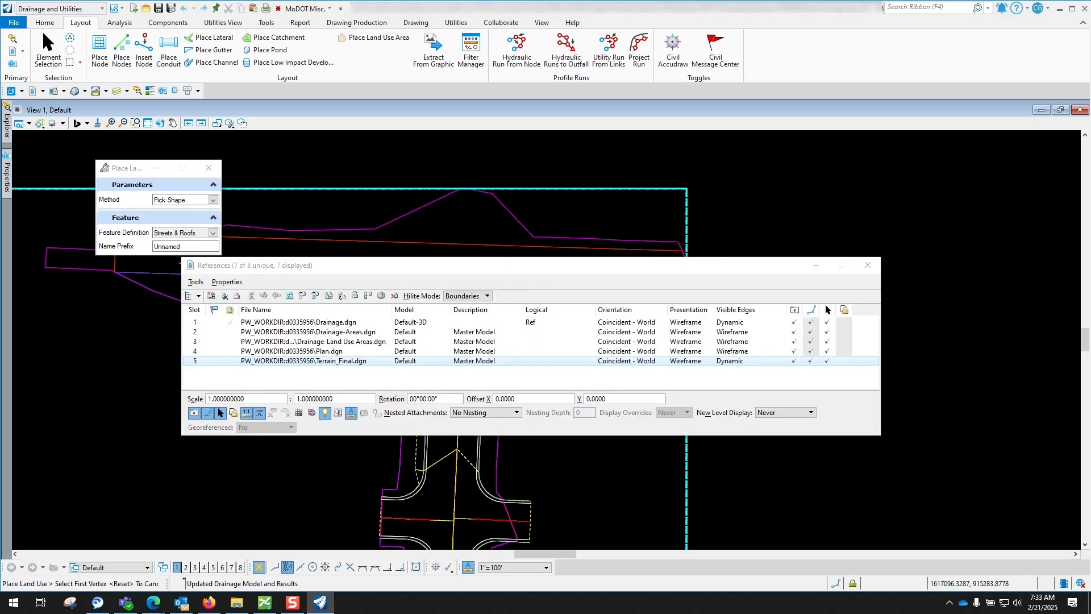
left_click(795, 360)
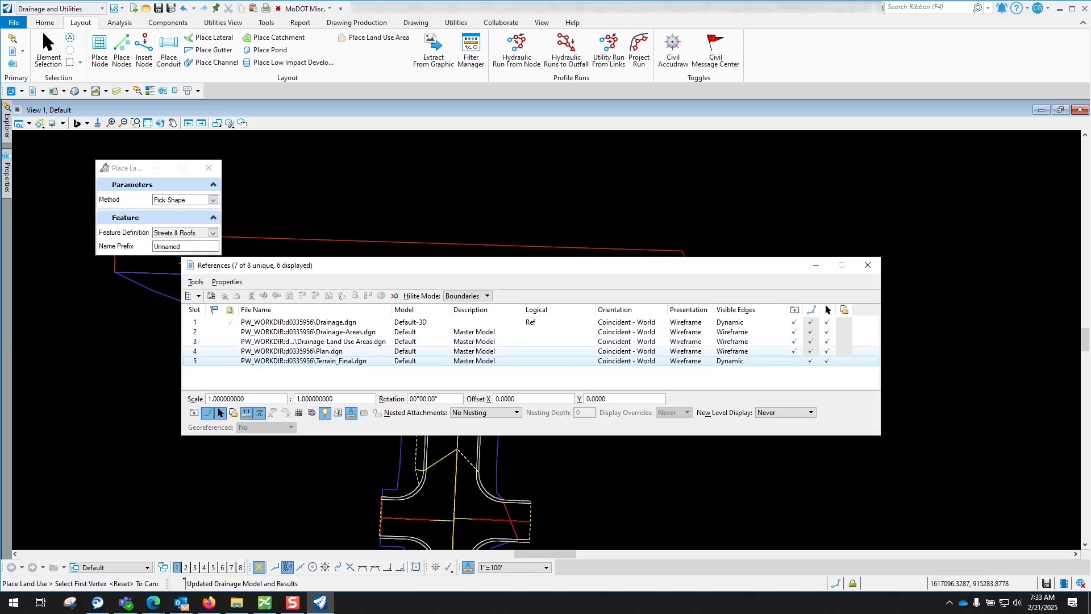
left_click(795, 351)
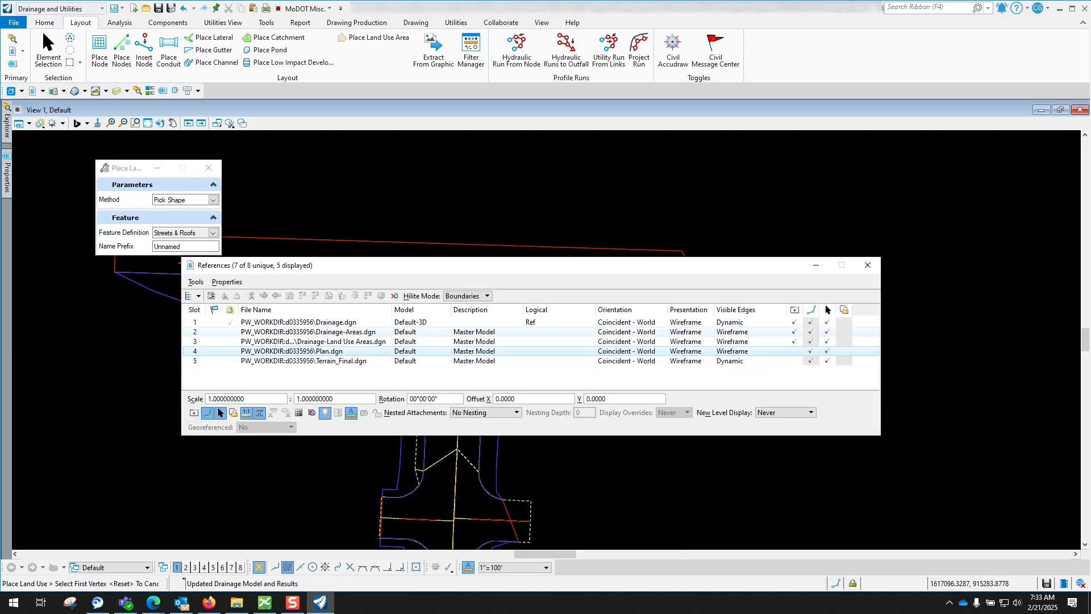
left_click(795, 331)
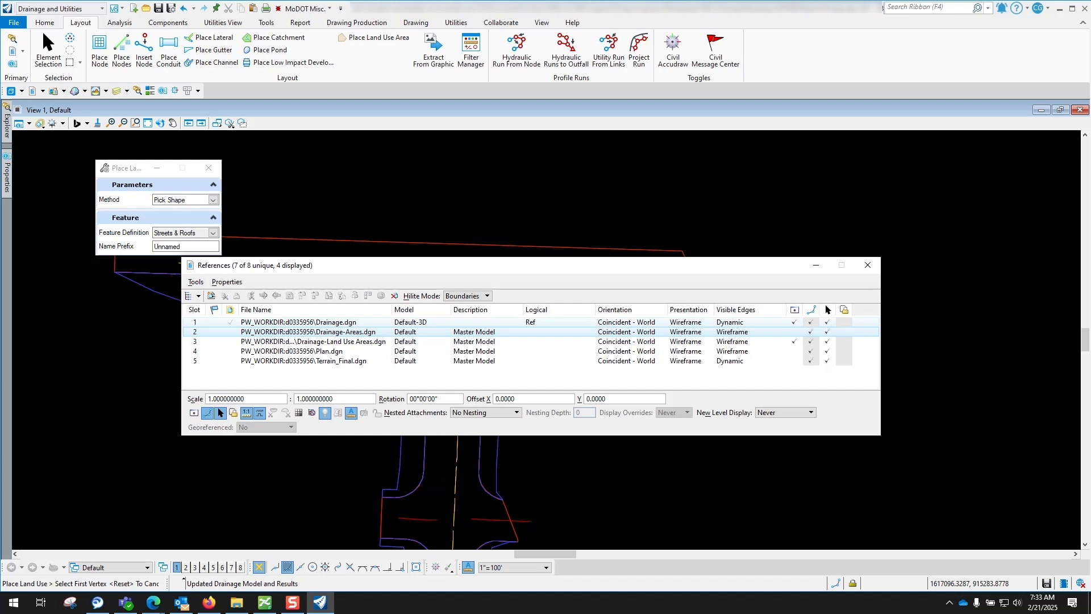
left_click(795, 322)
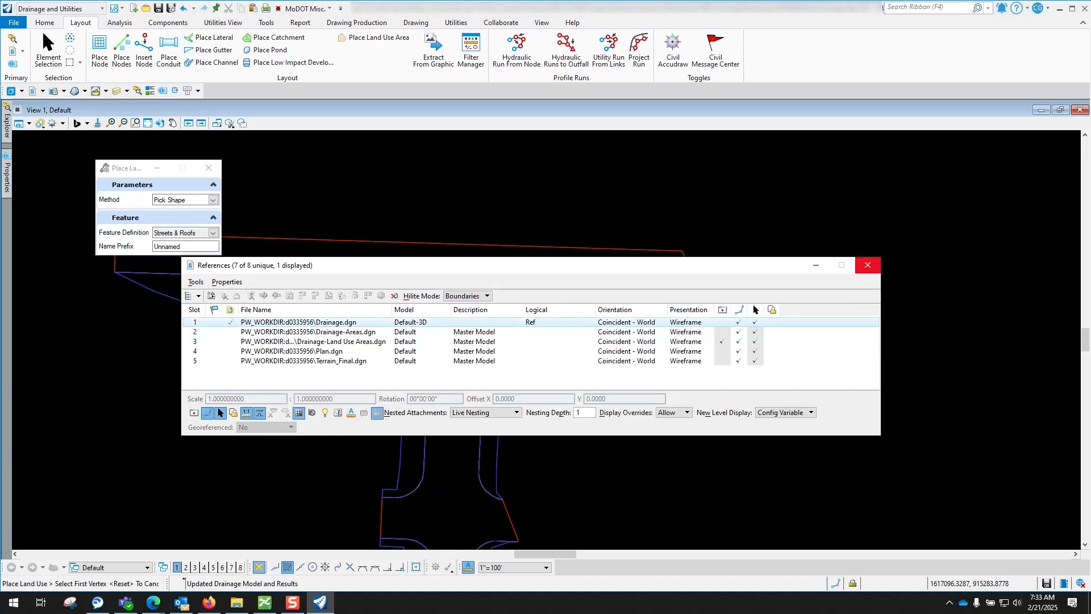
left_click(868, 265)
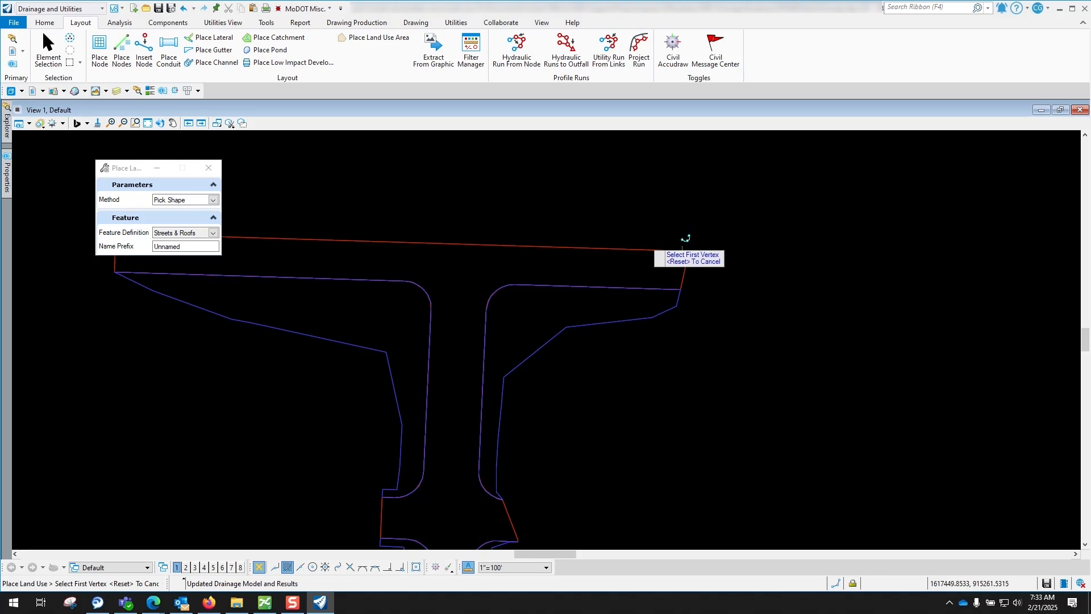
Place a Streets & Roofs land use area from the closed shape outlining the roadway pavement
scroll(421, 295, "down", 3)
right_click(272, 184)
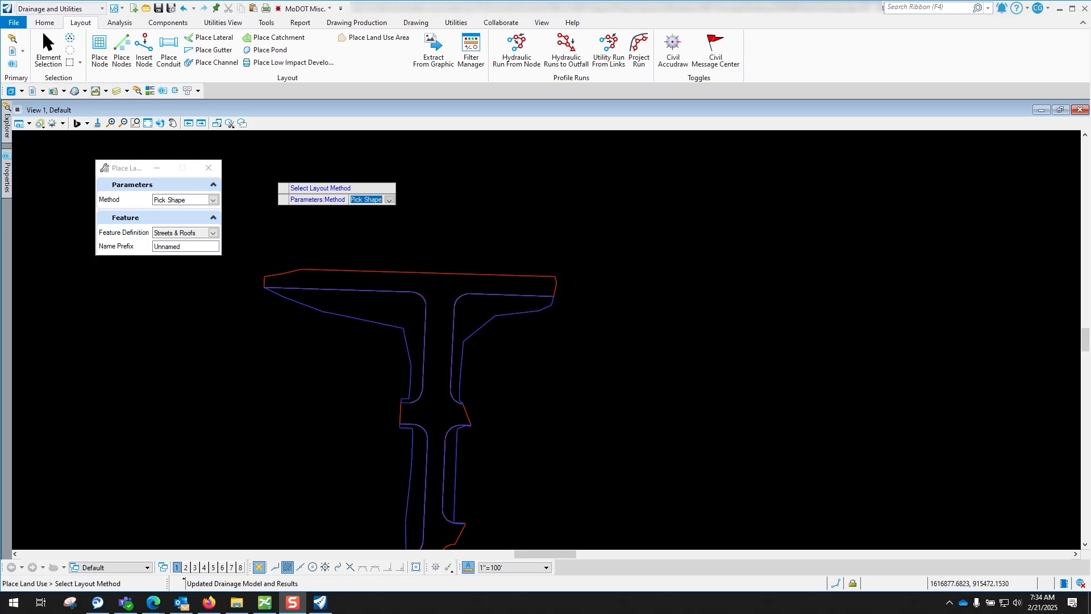
left_click(264, 184)
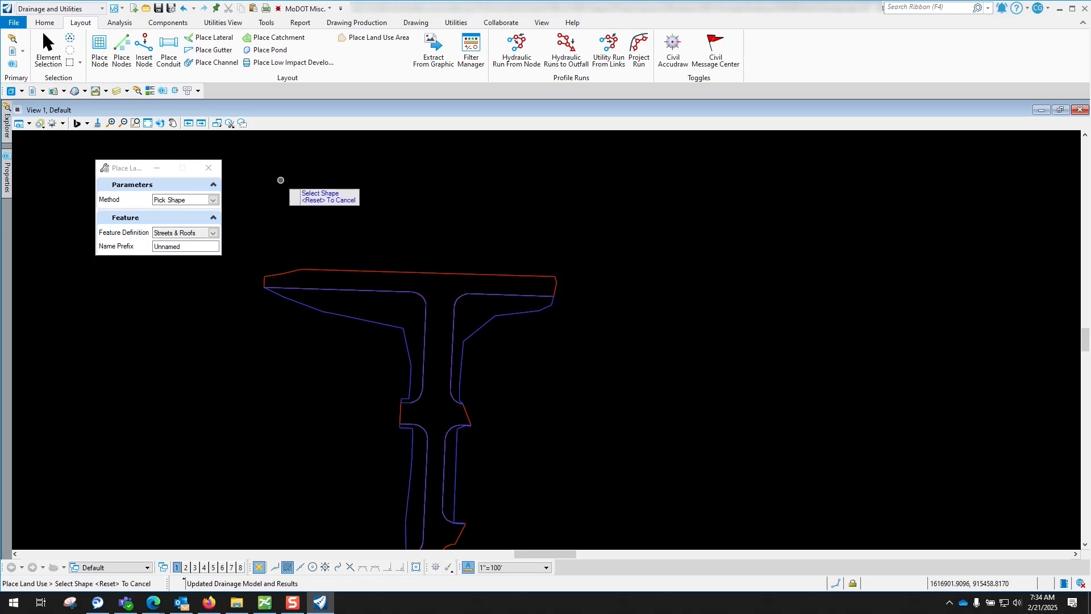
left_click(441, 271)
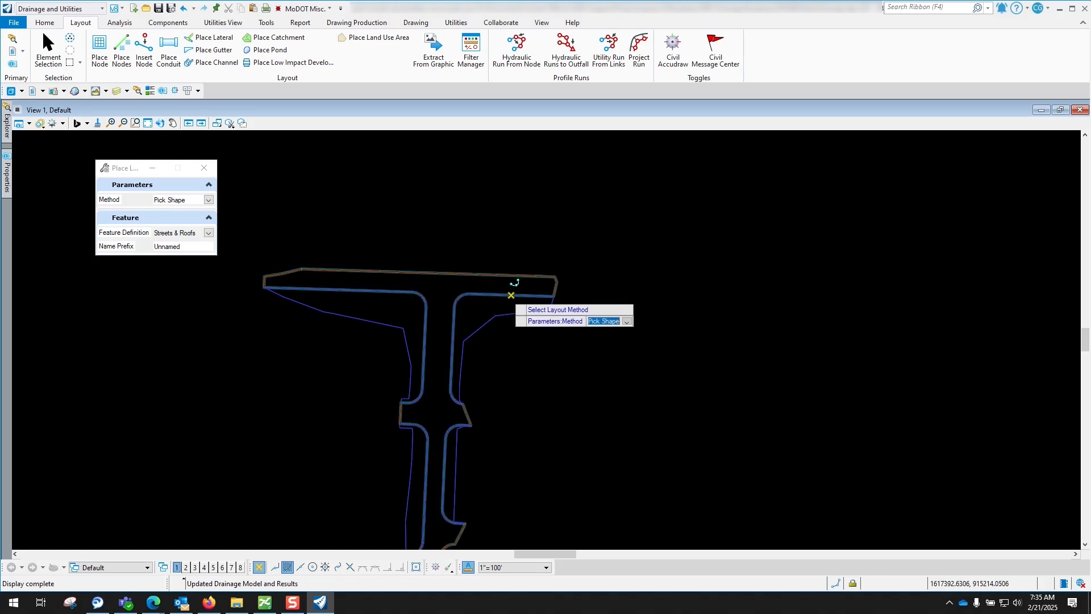
Change the feature definition to Sodded Roadway Slopes and place a land use area from the slope shape northeast of the intersection
scroll(489, 287, "down", 2)
scroll(493, 344, "up", 2)
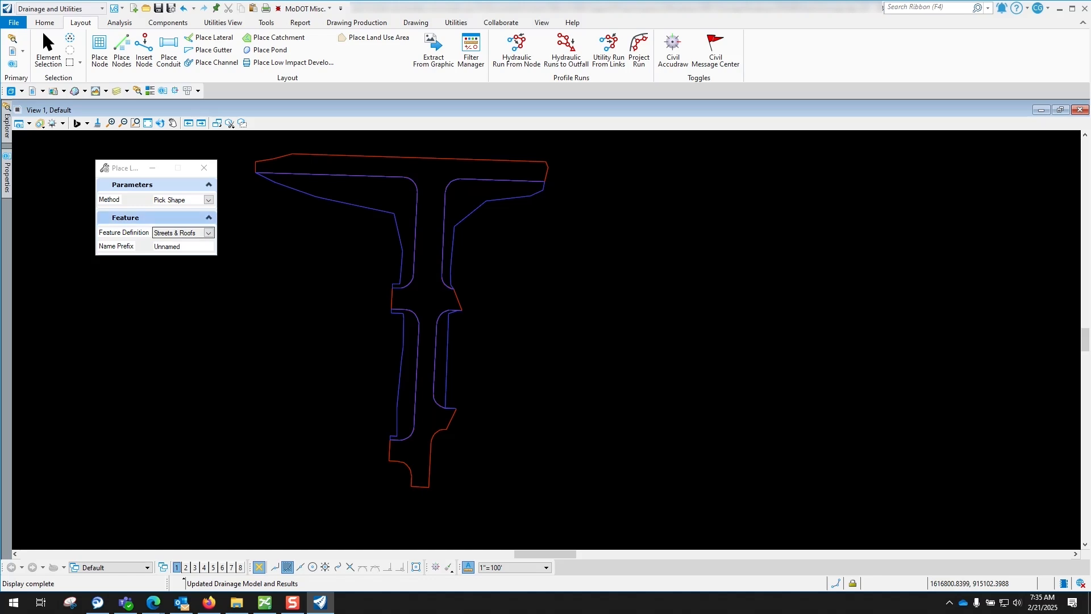
left_click(209, 233)
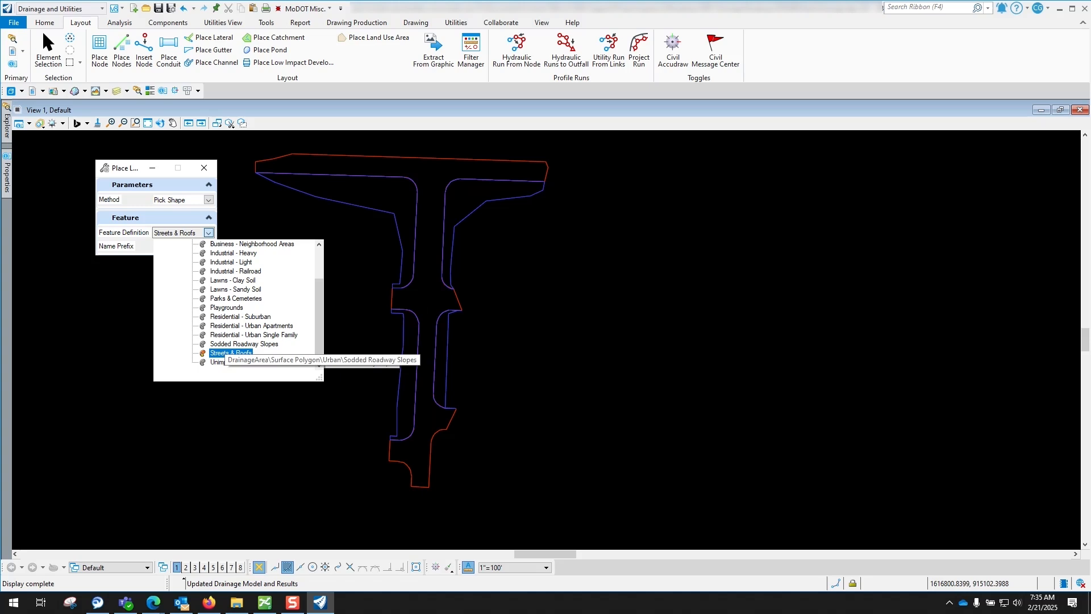
left_click(244, 344)
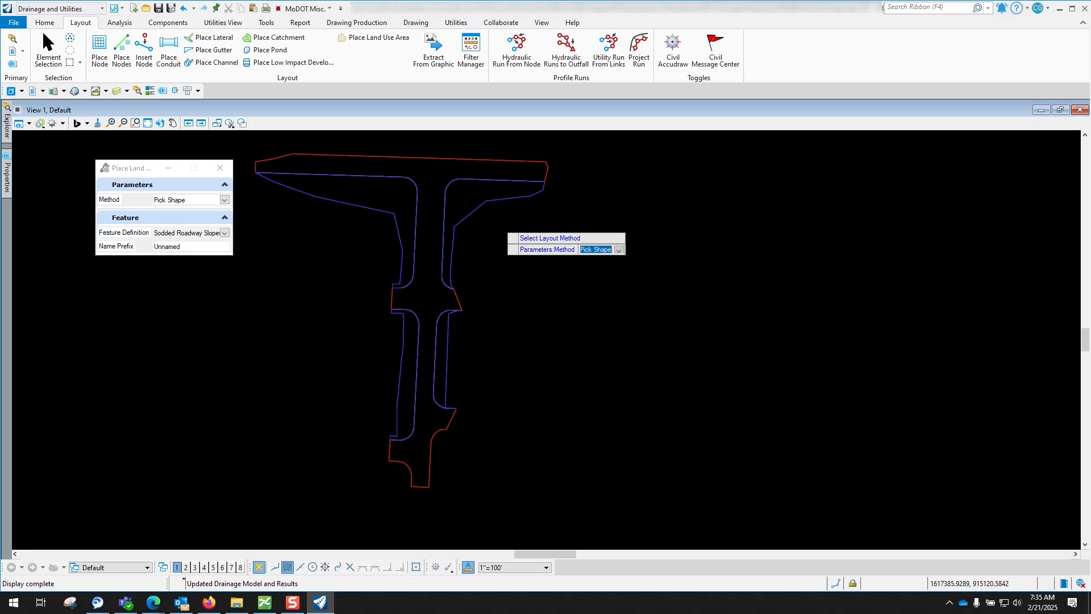
left_click(499, 224)
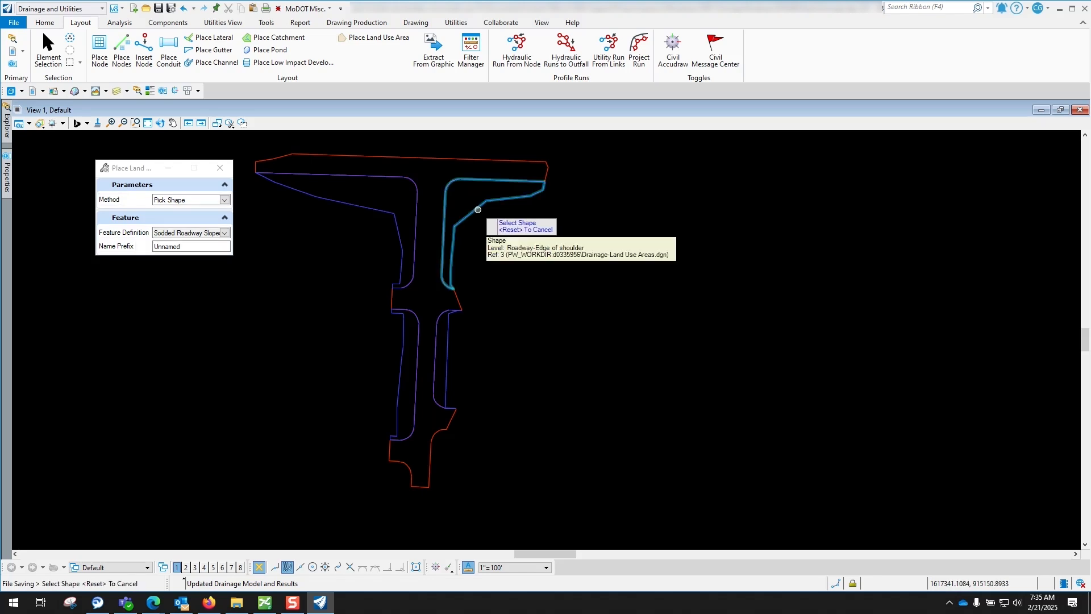
left_click(478, 210)
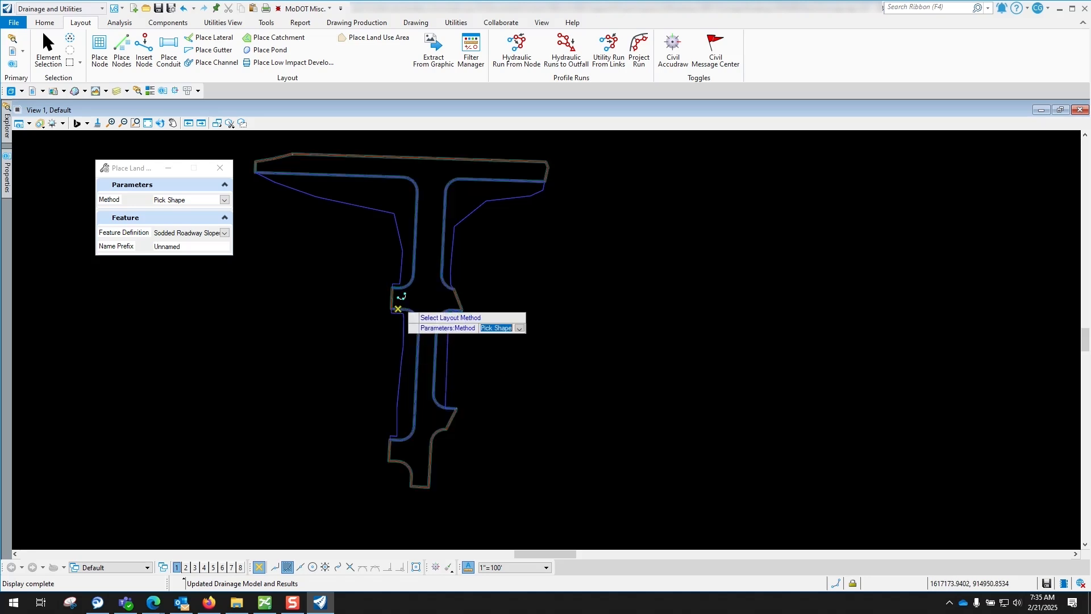
Place Sodded Roadway Slopes land use areas from the southeast, southwest and northwest slope shapes, and end the placement
left_click(449, 349)
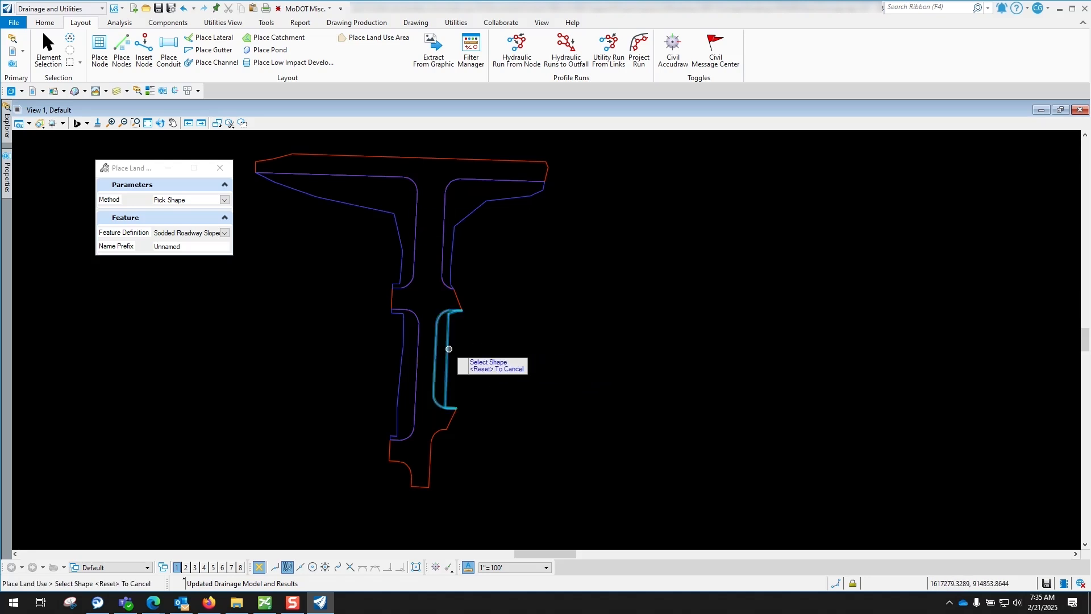
left_click(449, 349)
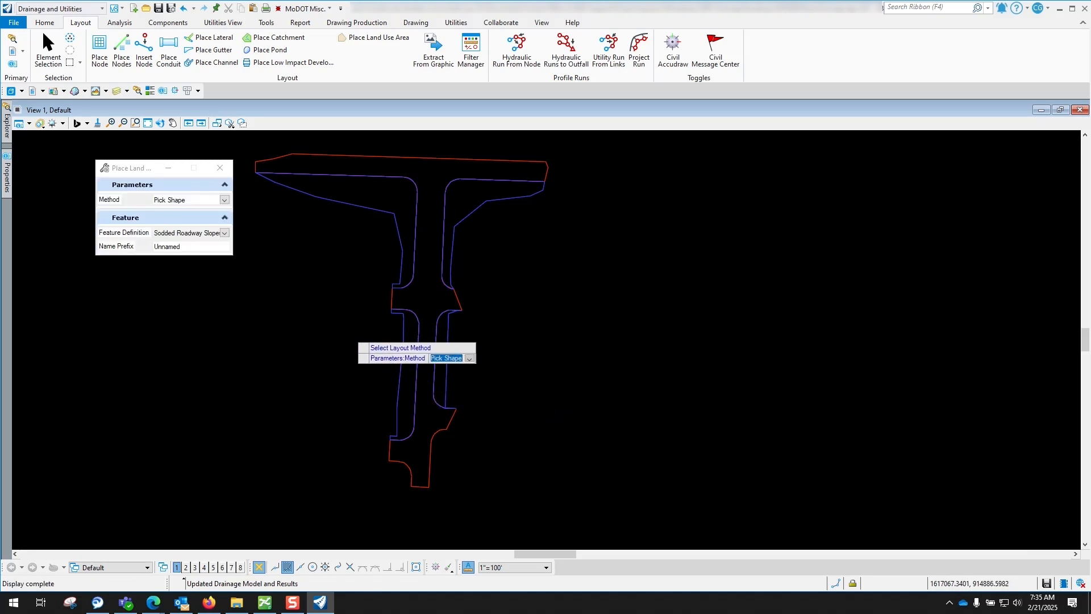
left_click(398, 341)
left_click(404, 287)
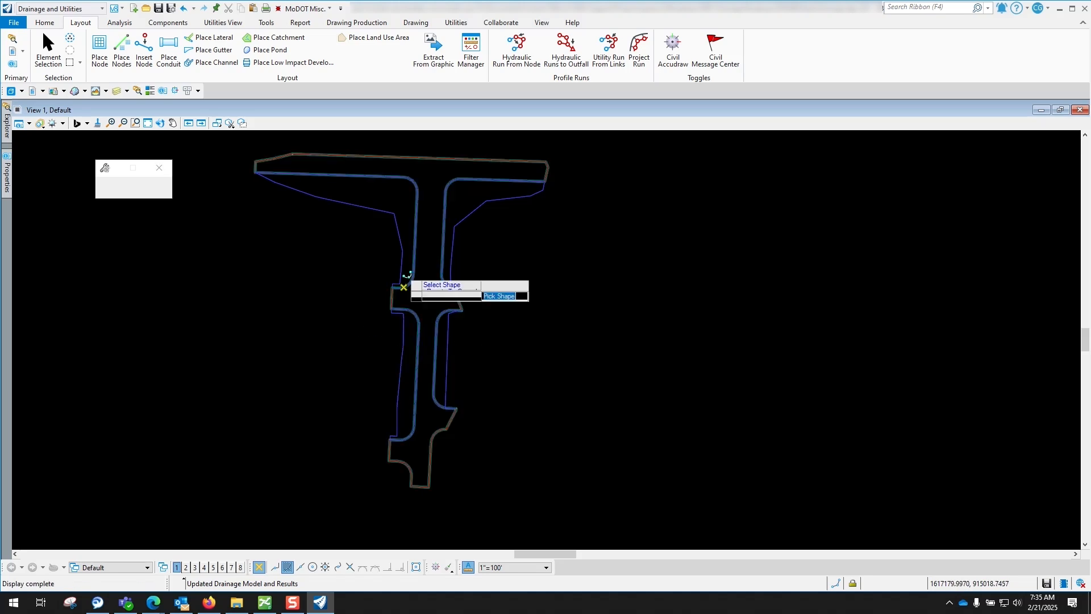
left_click(350, 212)
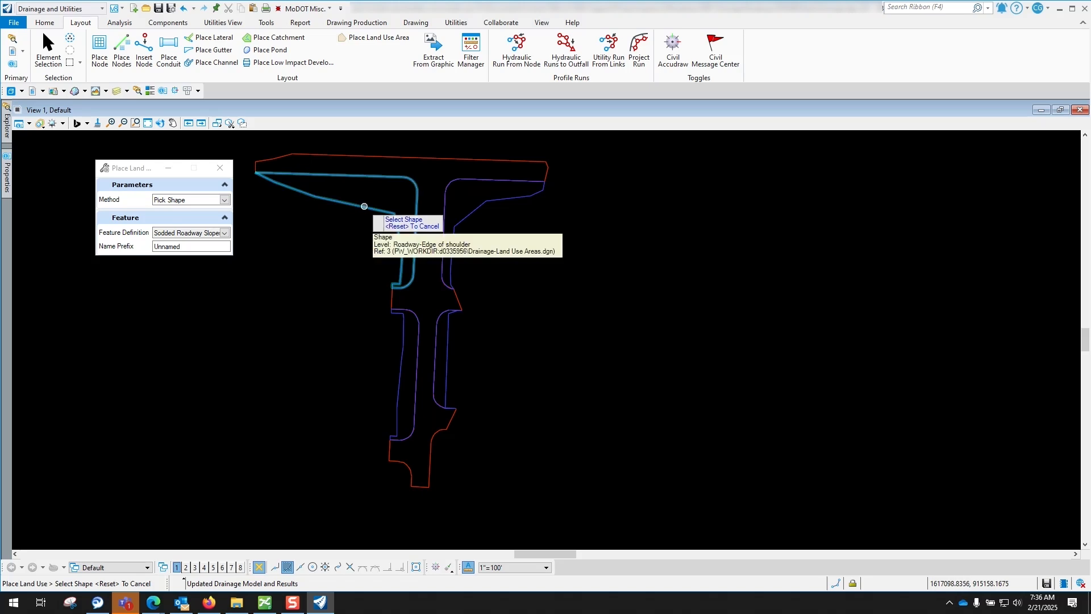
left_click(364, 206)
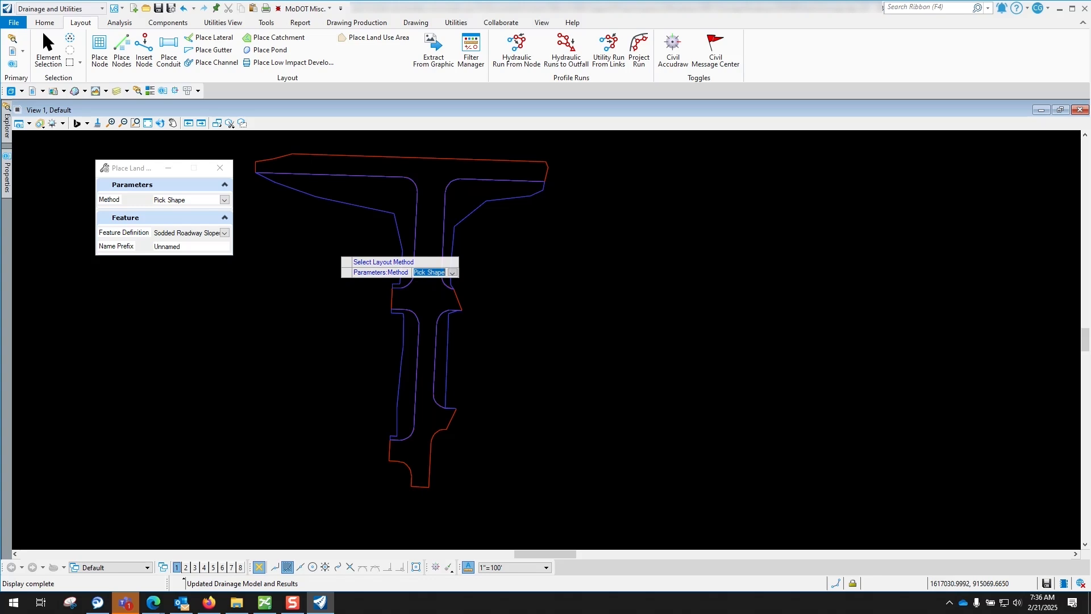
key("Escape")
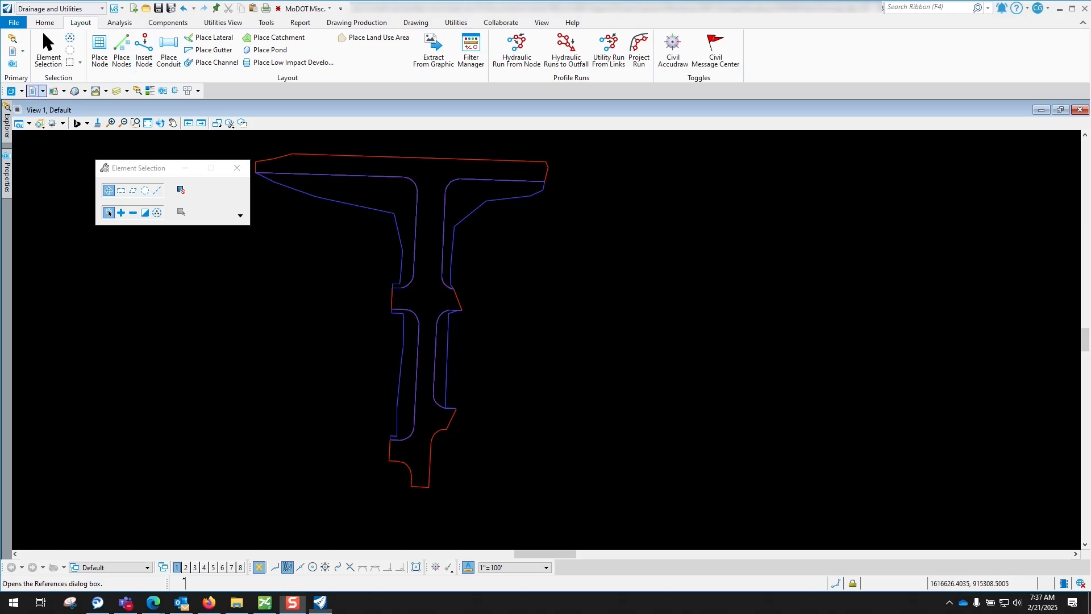
Turn off the display of the Drainage-Land Use Areas.dgn reference and move the References dialog clear of the placed areas
left_click(32, 90)
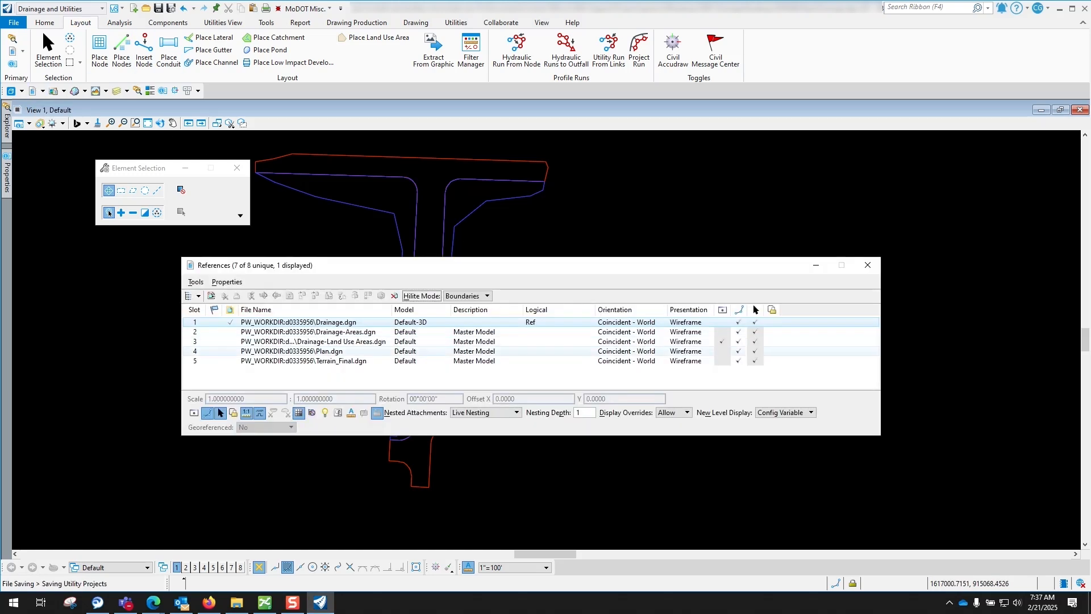
left_click(722, 341)
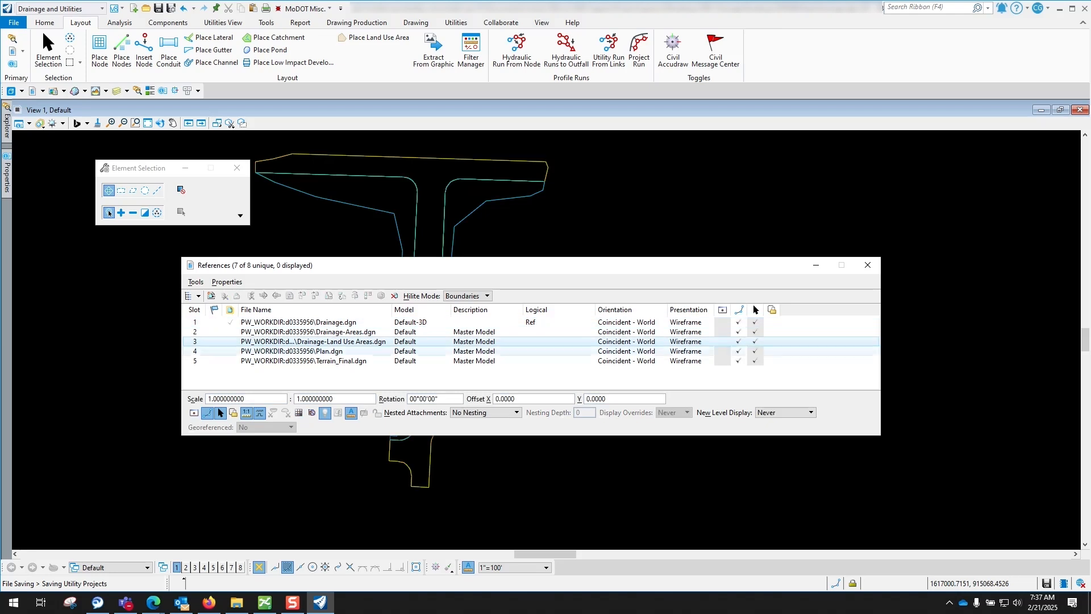
left_click_drag(511, 265, 481, 385)
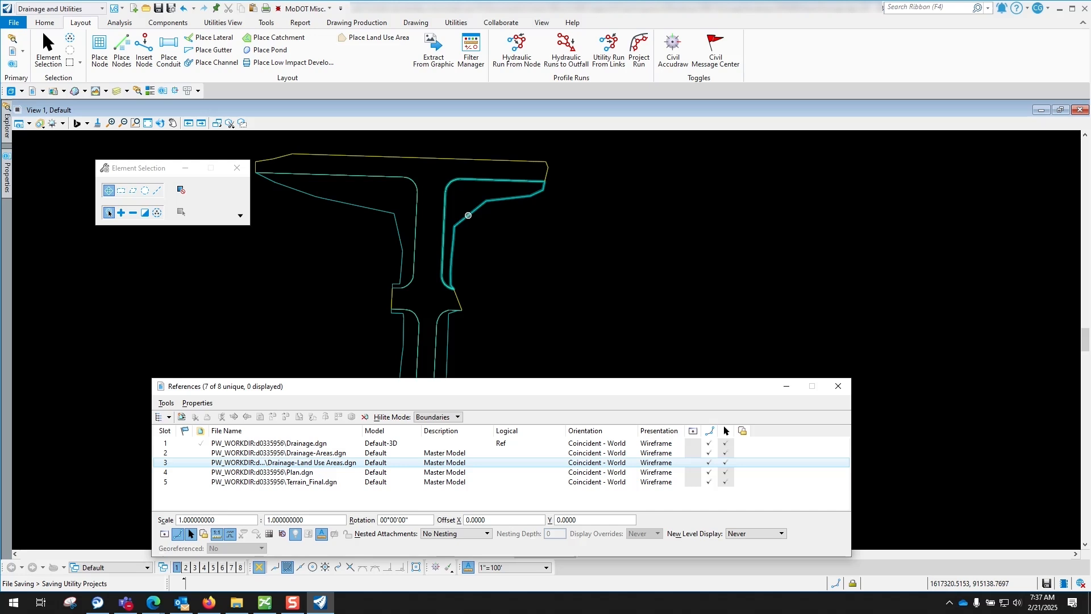
Turn on the display of the Drainage-Areas.dgn, Plan.dgn, Terrain_Final.dgn and Default-3D Drainage.dgn references and close the References dialog
mouse_move(469, 215)
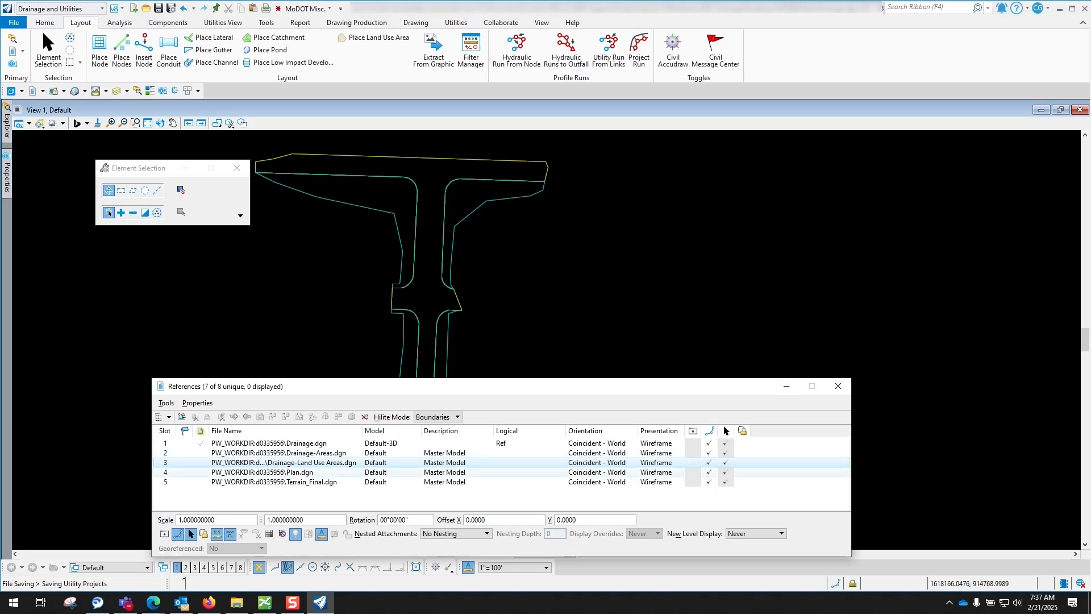
left_click(692, 453)
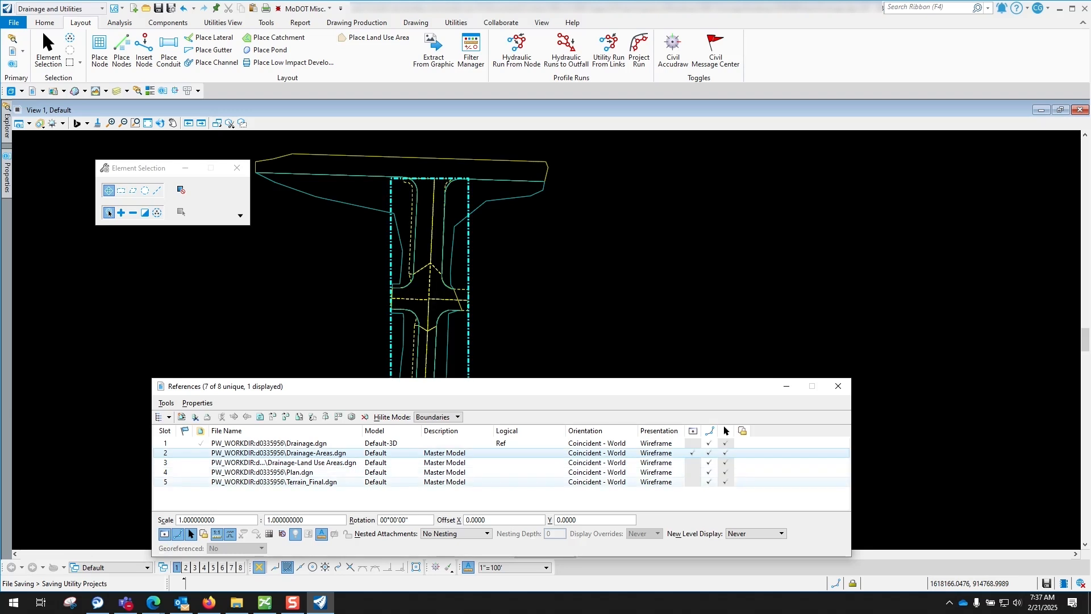
left_click(692, 473)
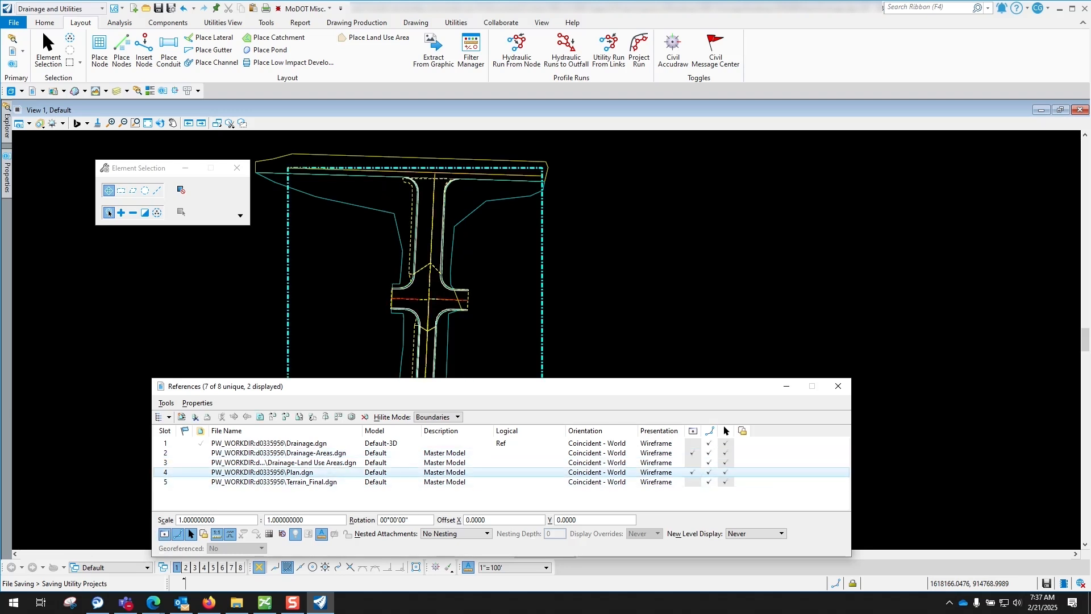
left_click(692, 482)
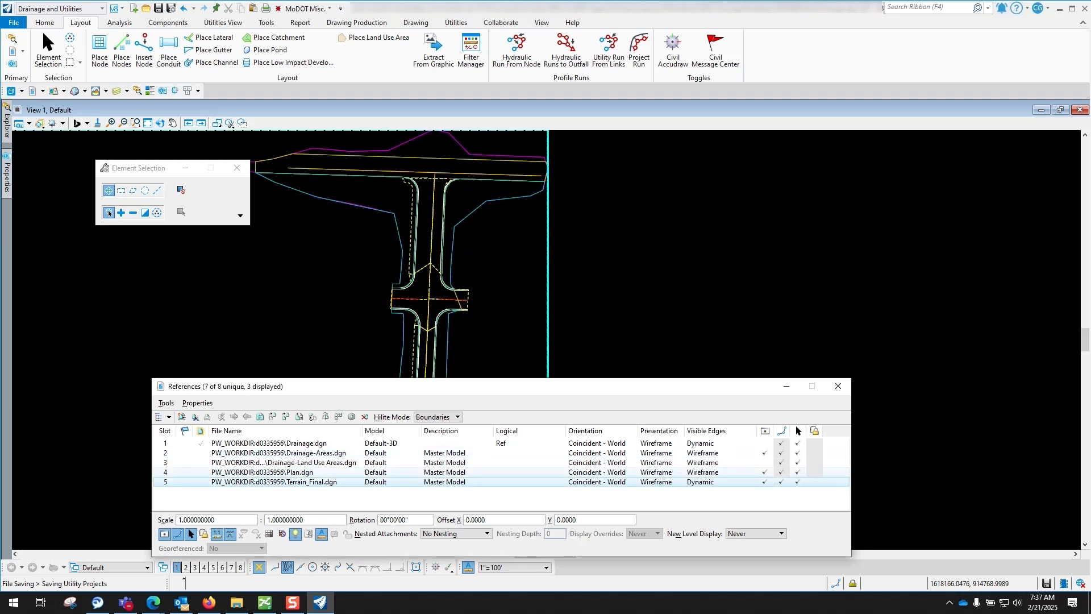
left_click(764, 443)
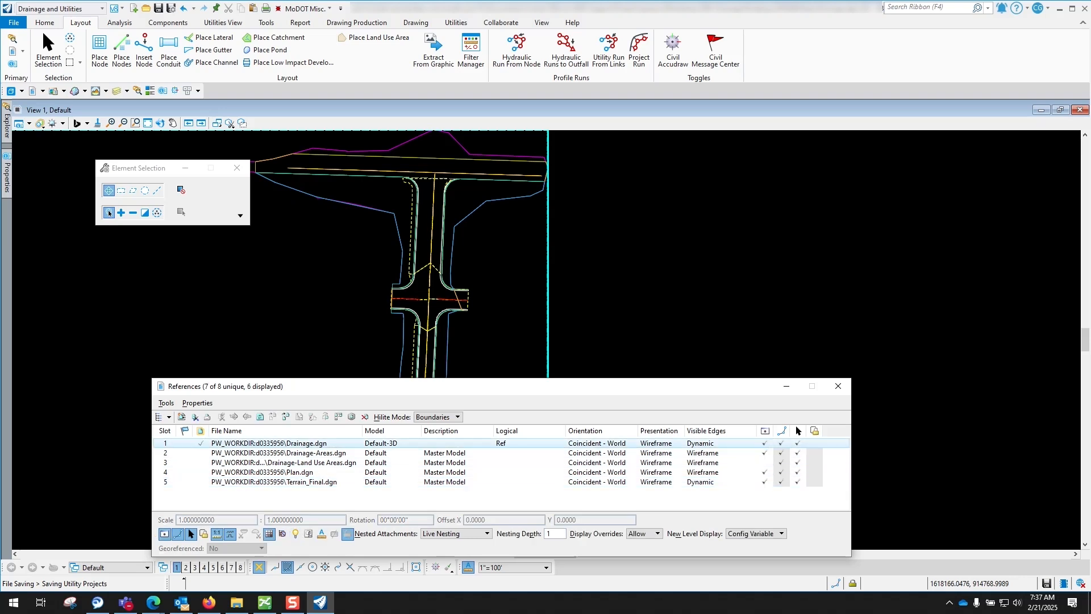
left_click(838, 386)
scroll(487, 175, "down", 1)
scroll(480, 175, "up", 2)
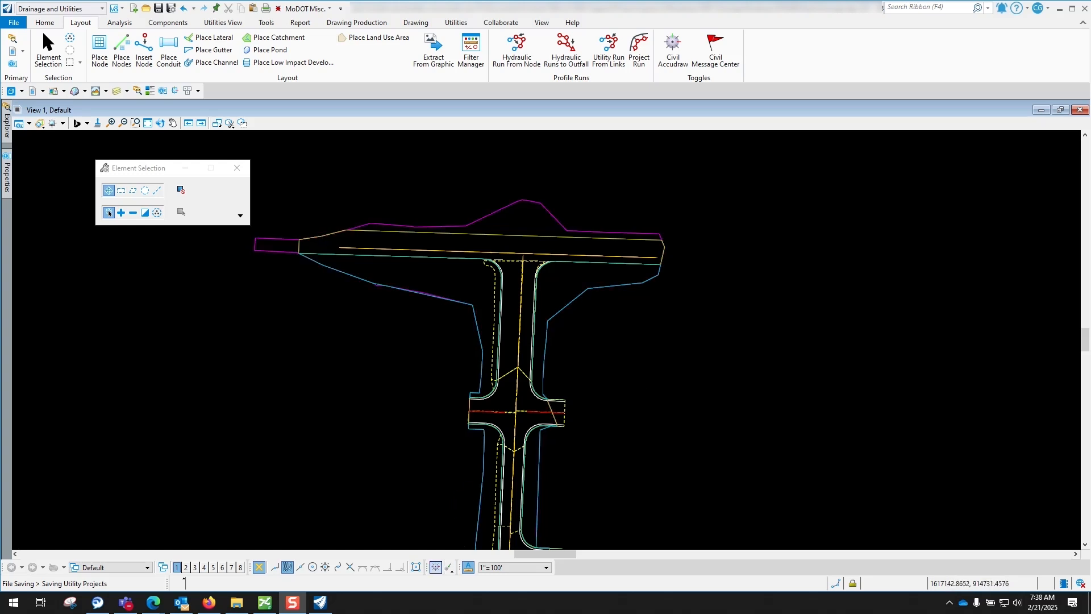
Enable Civil AccuDraw and start placing a node with the rotation mode Relative to alignment and the vertical offset locked at 0.0000
left_click(436, 567)
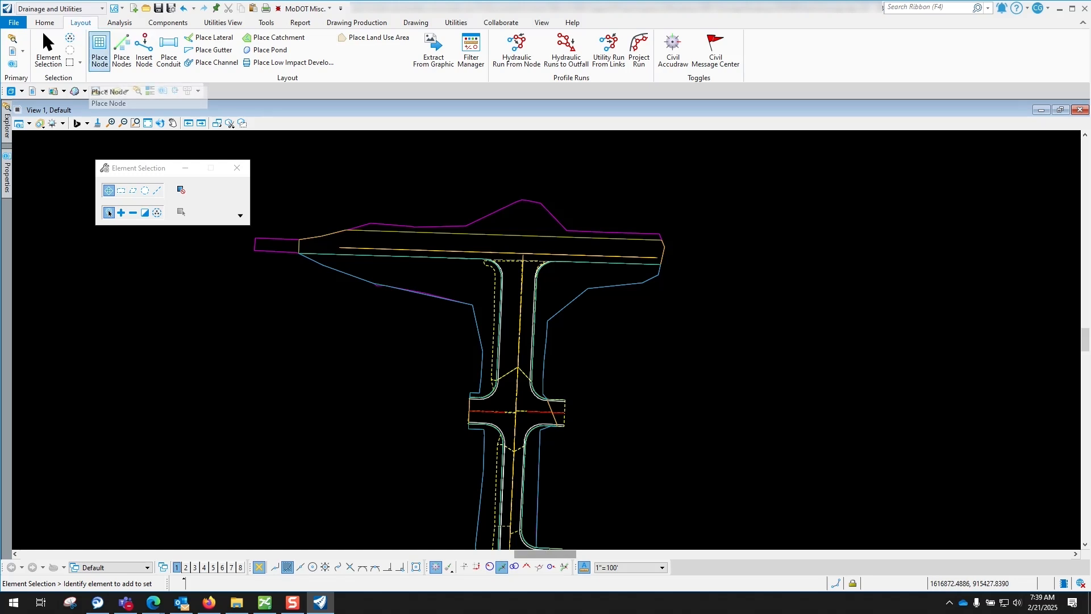
left_click(99, 50)
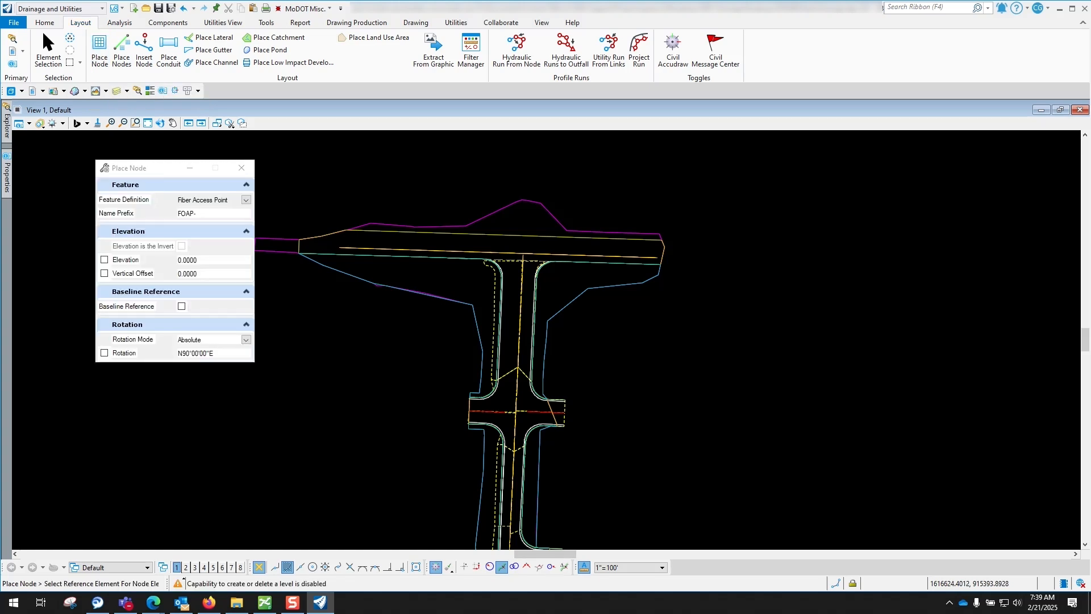
left_click_drag(170, 168, 201, 175)
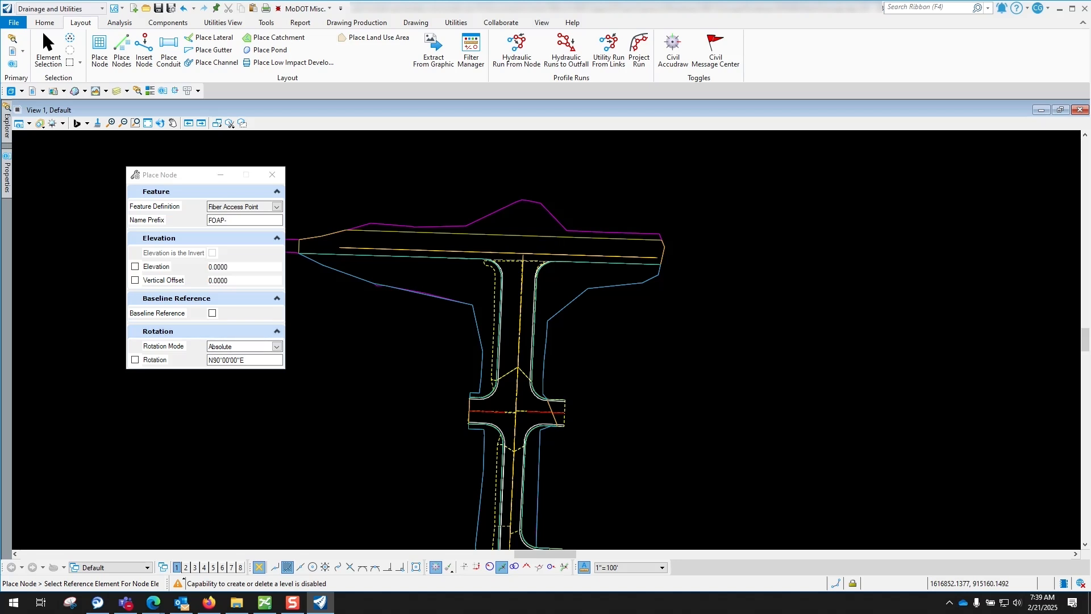
left_click(277, 347)
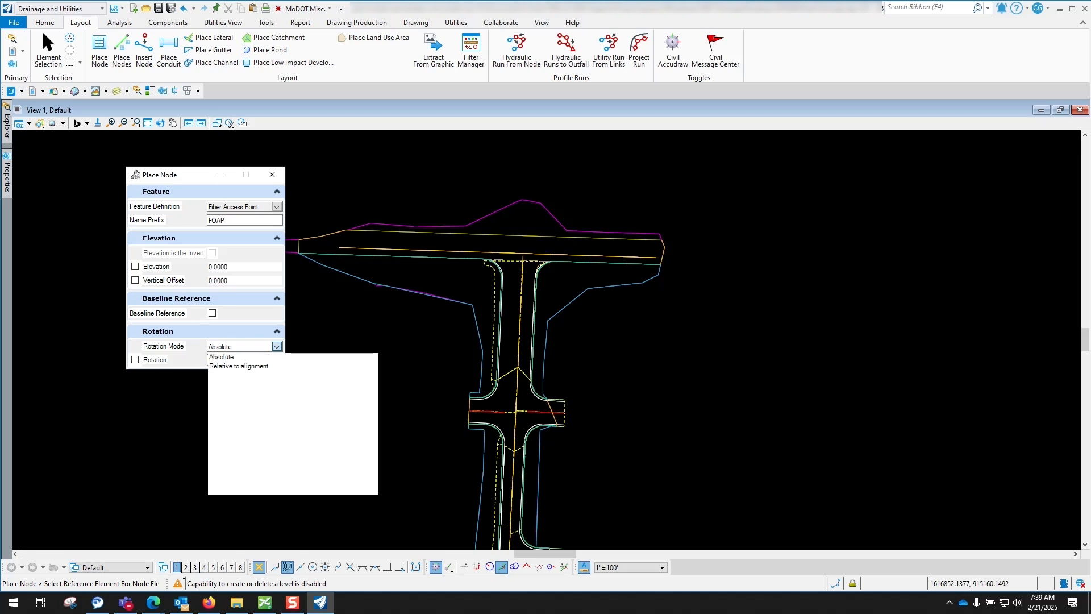
left_click(239, 366)
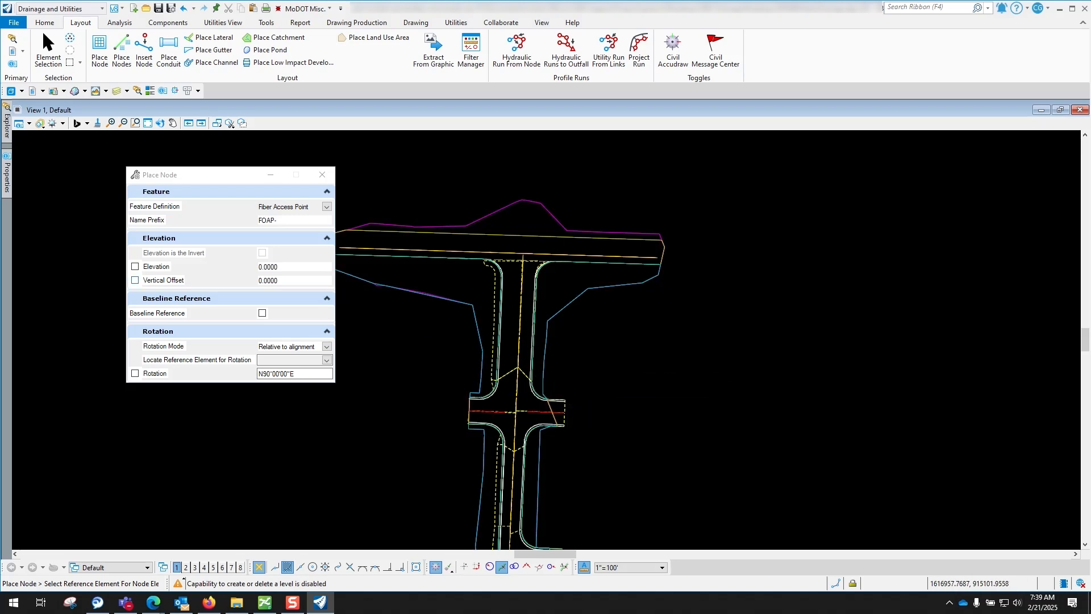
left_click(134, 281)
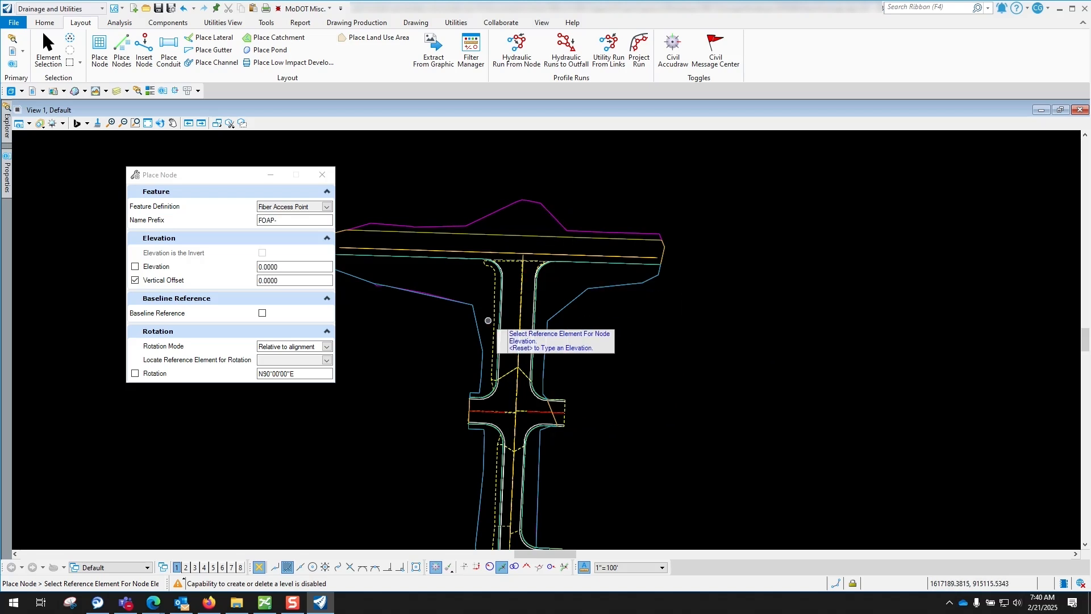
Set the node's feature definition to the storm water inlet Type A-D CV 2 x 2
left_click(327, 206)
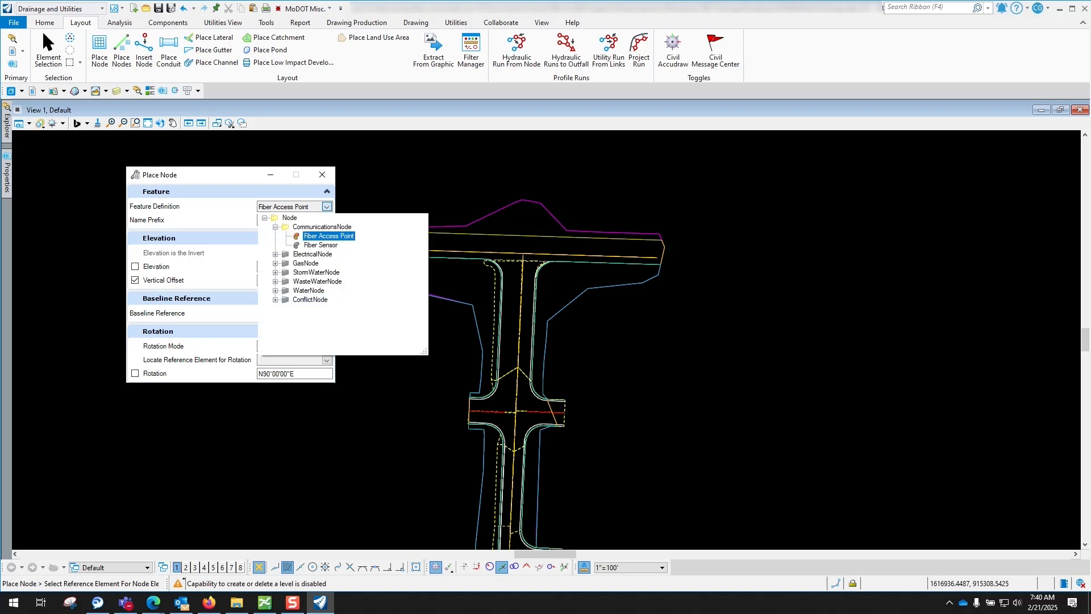
left_click(276, 273)
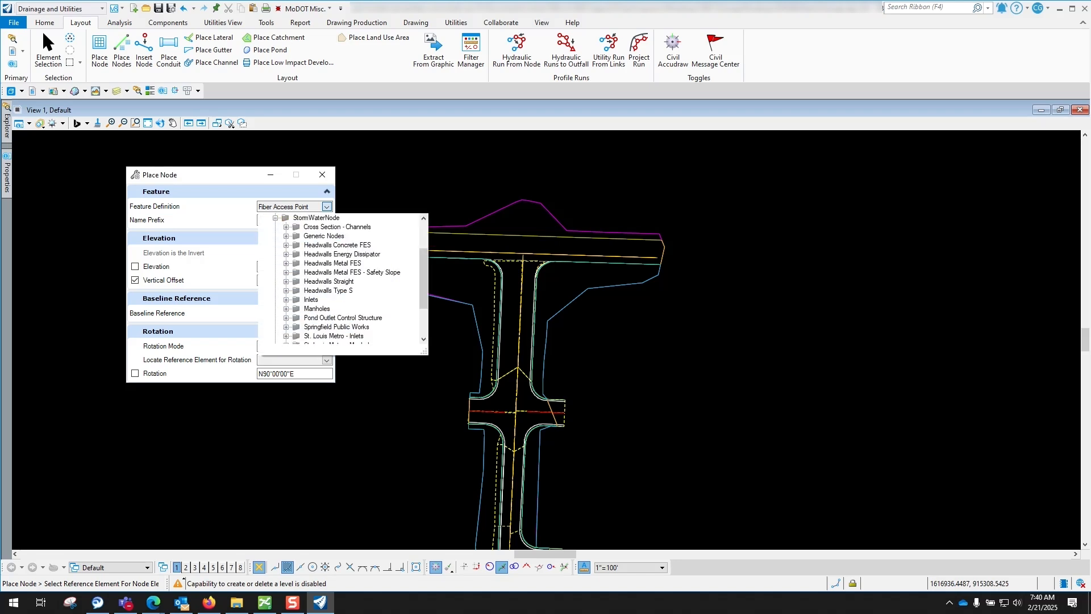
left_click(286, 300)
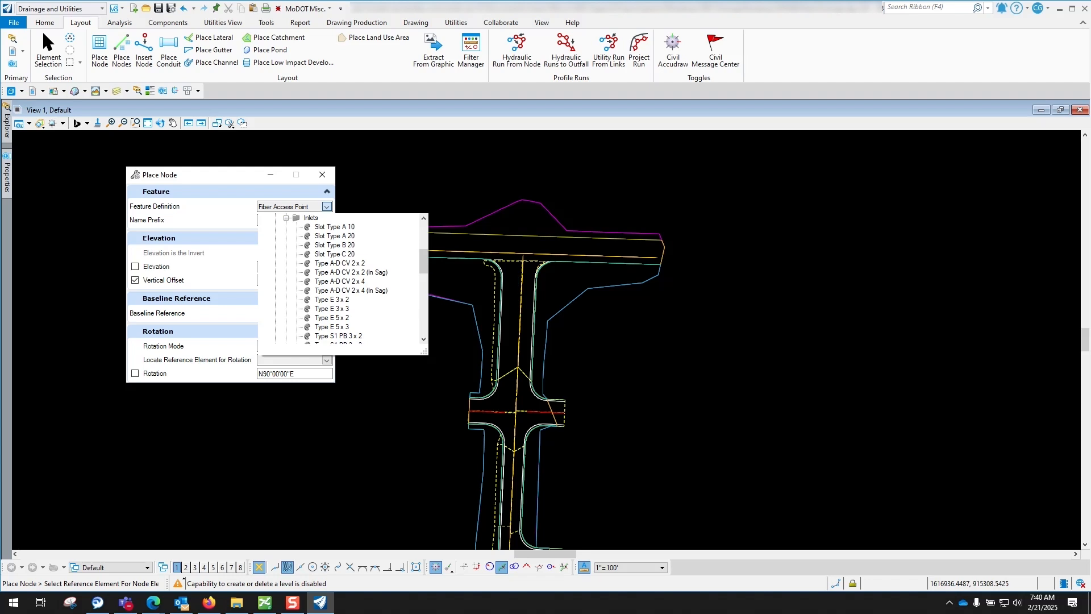
left_click(339, 263)
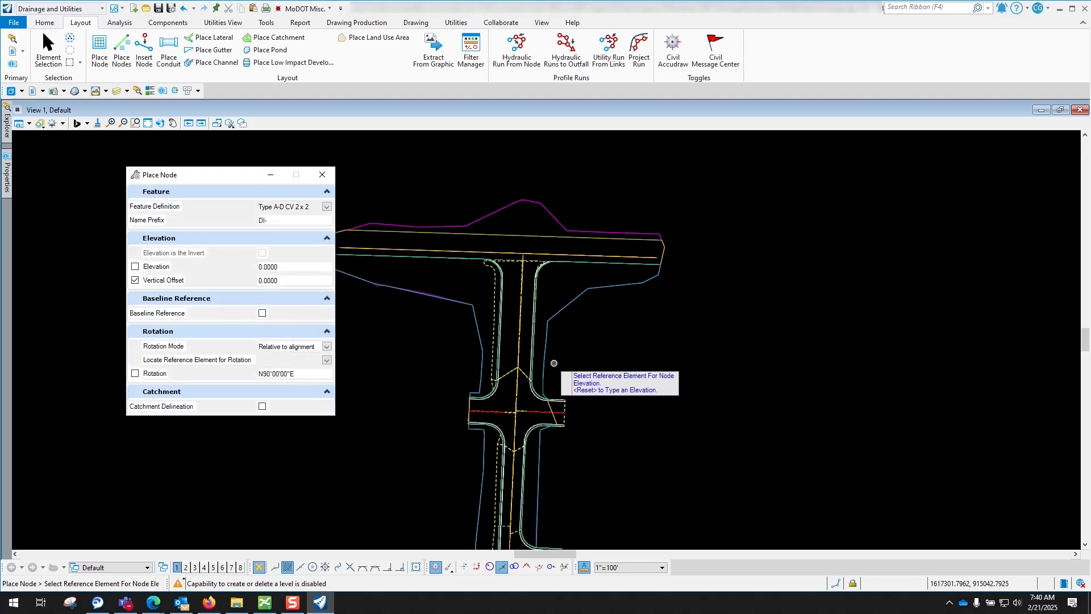
Use the final terrain, picked at its boundary west of the side road, as the reference element for the node elevation
scroll(554, 363, "up", 2)
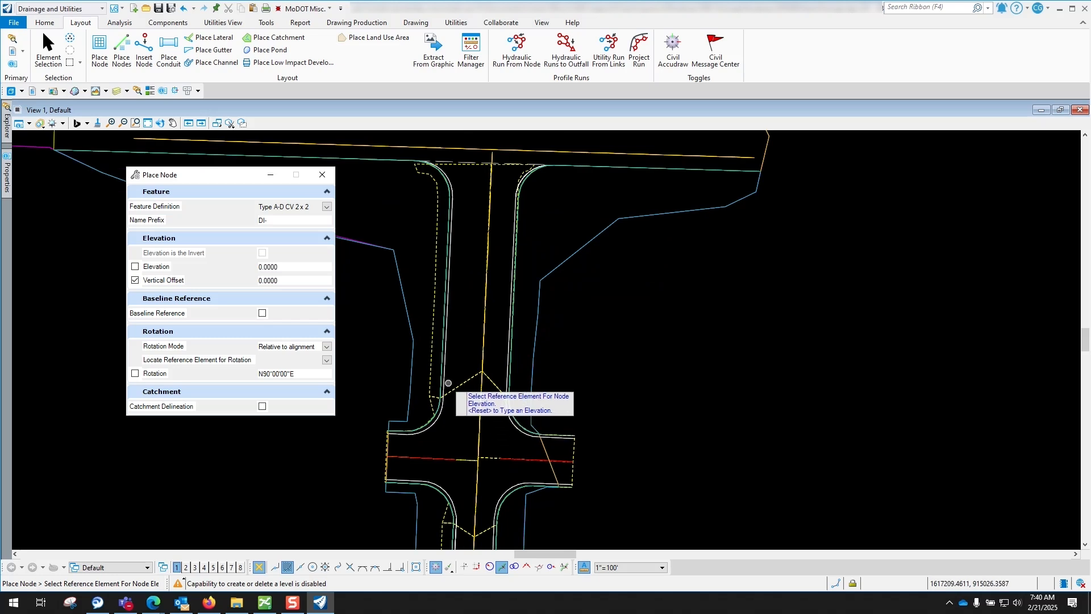
scroll(444, 406, "up", 1)
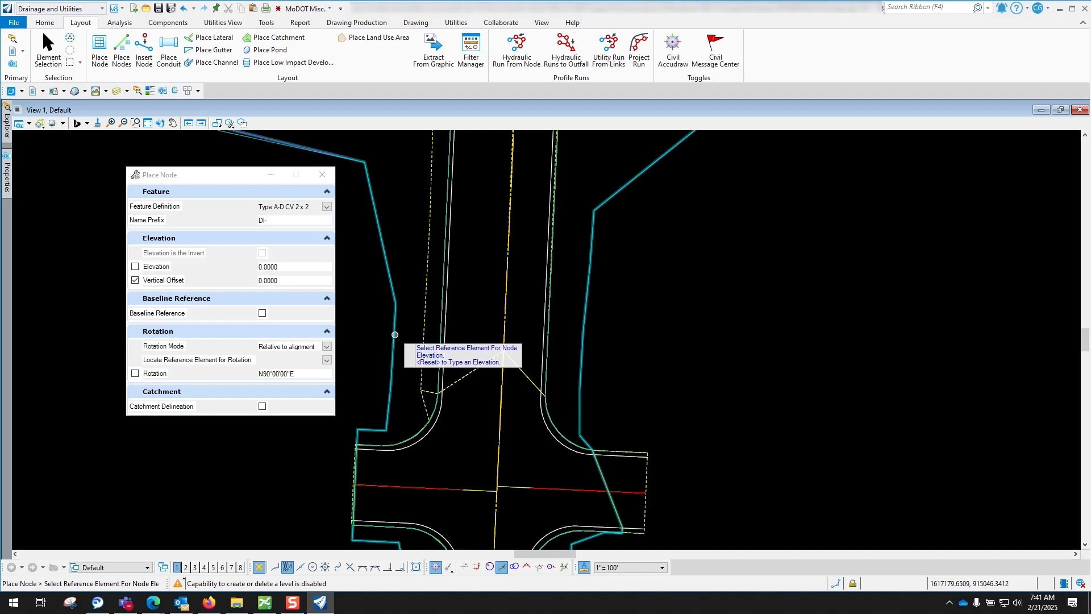
left_click(396, 334)
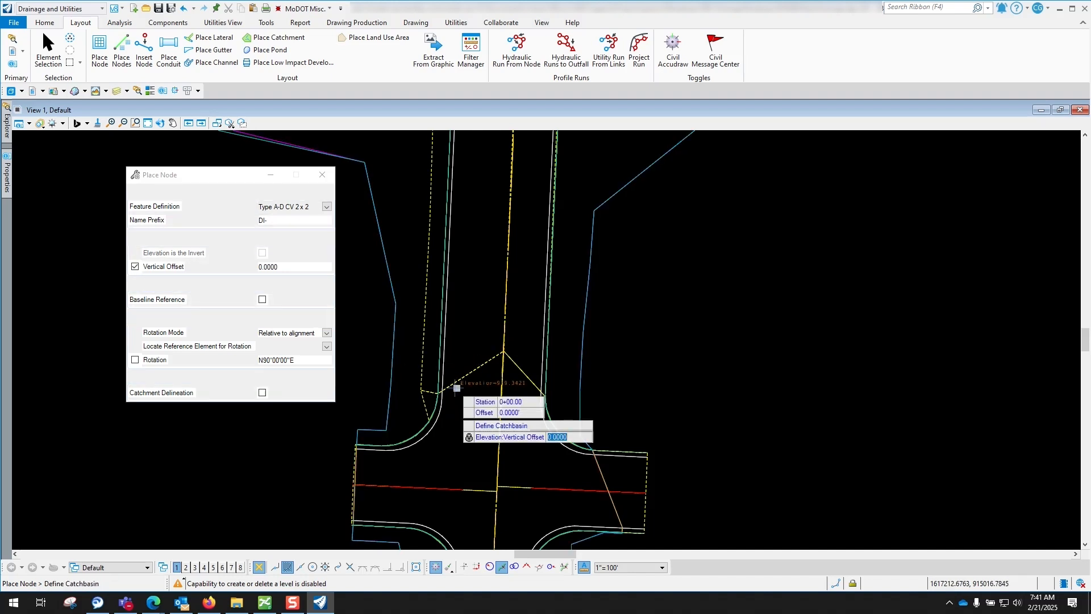
Set the existing side road baseline from Plan.dgn as the station-offset reference for Civil AccuDraw
scroll(458, 388, "up", 3)
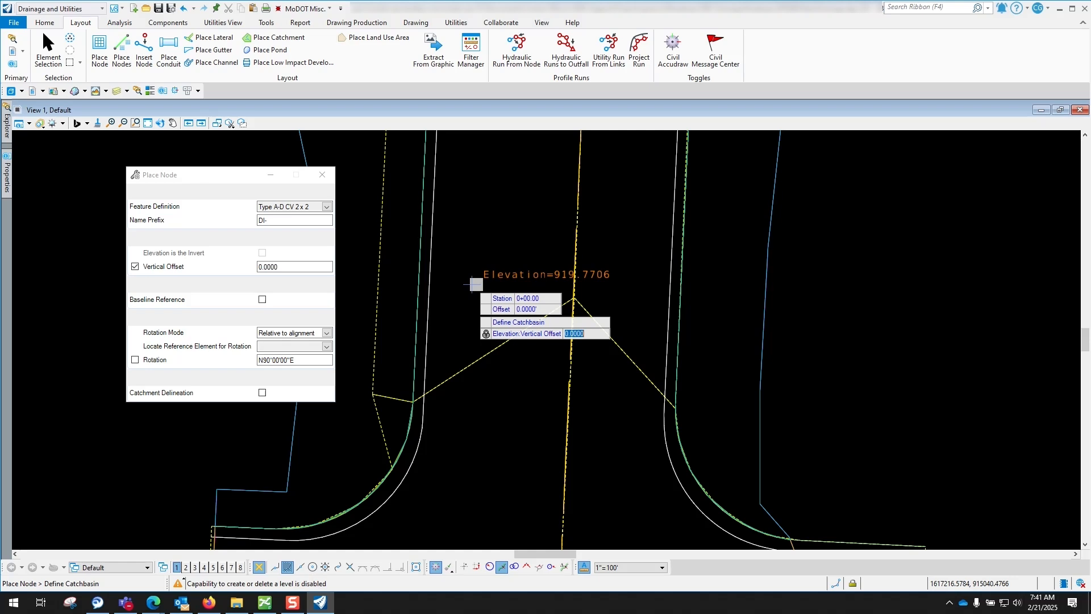
key("Tab")
key("Tab")
key("o")
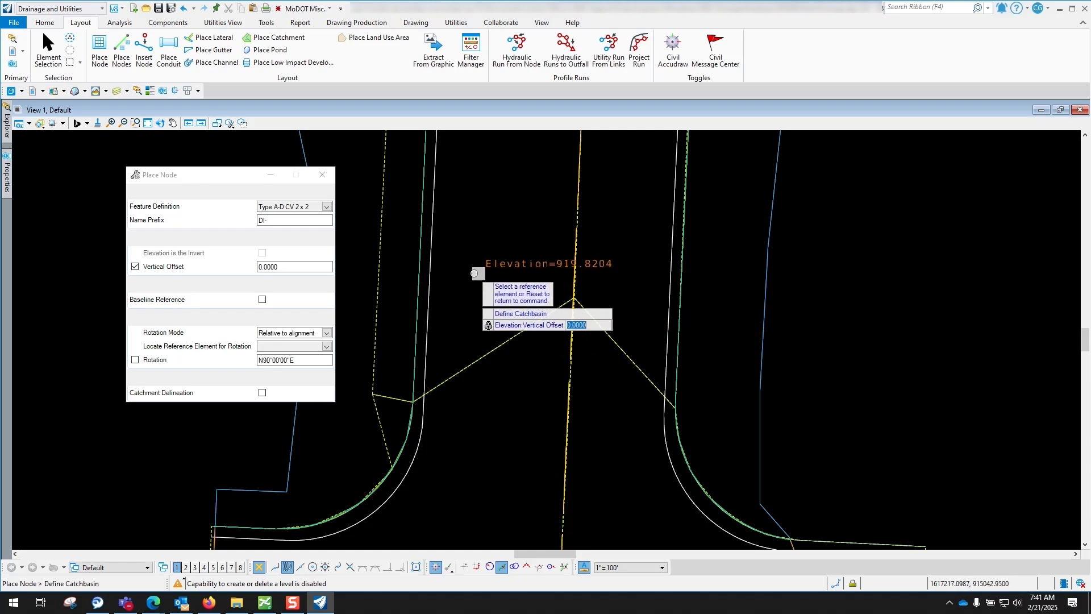
scroll(483, 292, "down", 4)
scroll(482, 292, "down", 3)
scroll(507, 211, "up", 5)
scroll(508, 211, "up", 2)
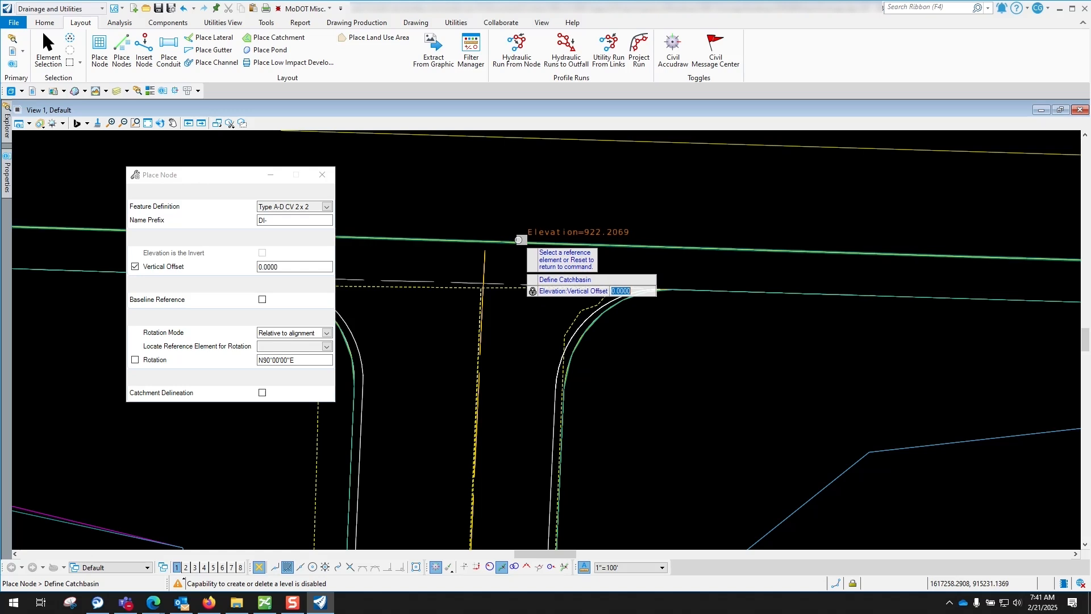
scroll(484, 260, "up", 2)
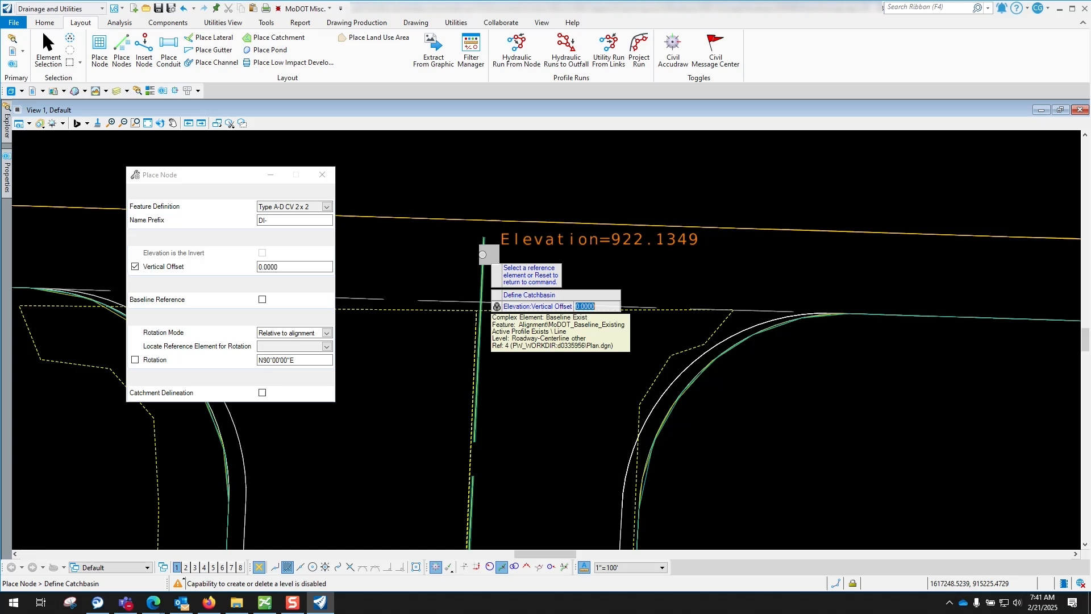
left_click(484, 254)
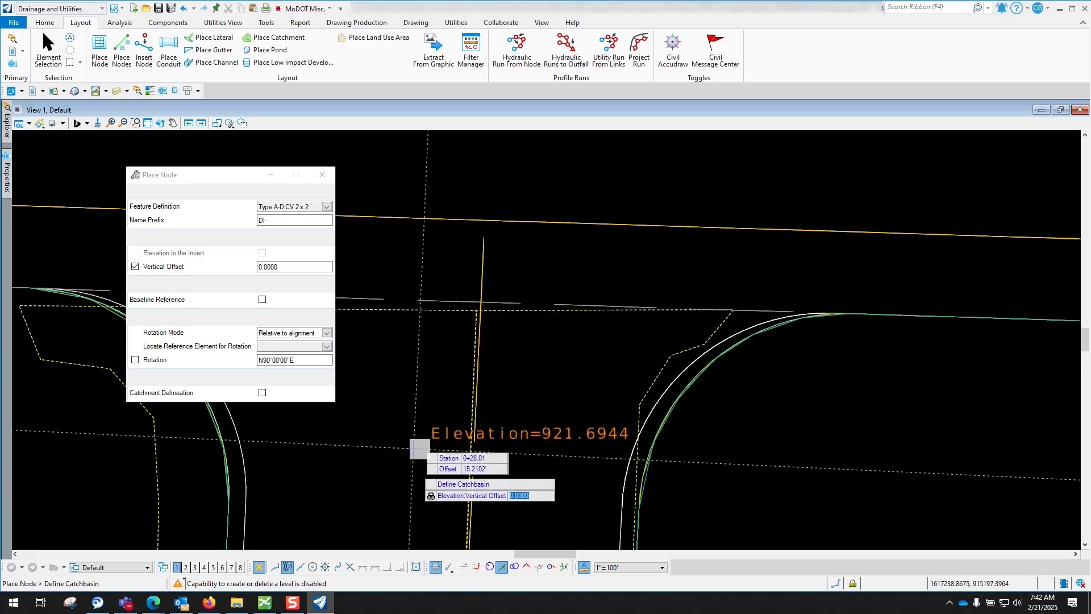
Lock the inlet's position at station 2+17.00 and offset 35.5 on the west side of the side road, north of the intersection
scroll(427, 396, "down", 2)
scroll(427, 397, "down", 2)
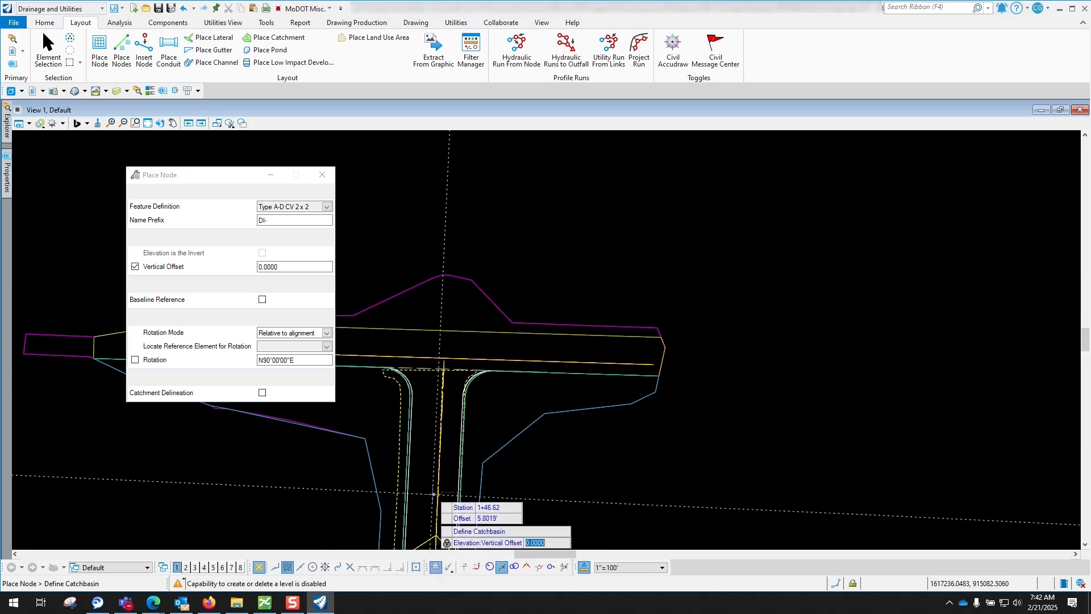
scroll(480, 461, "up", 3)
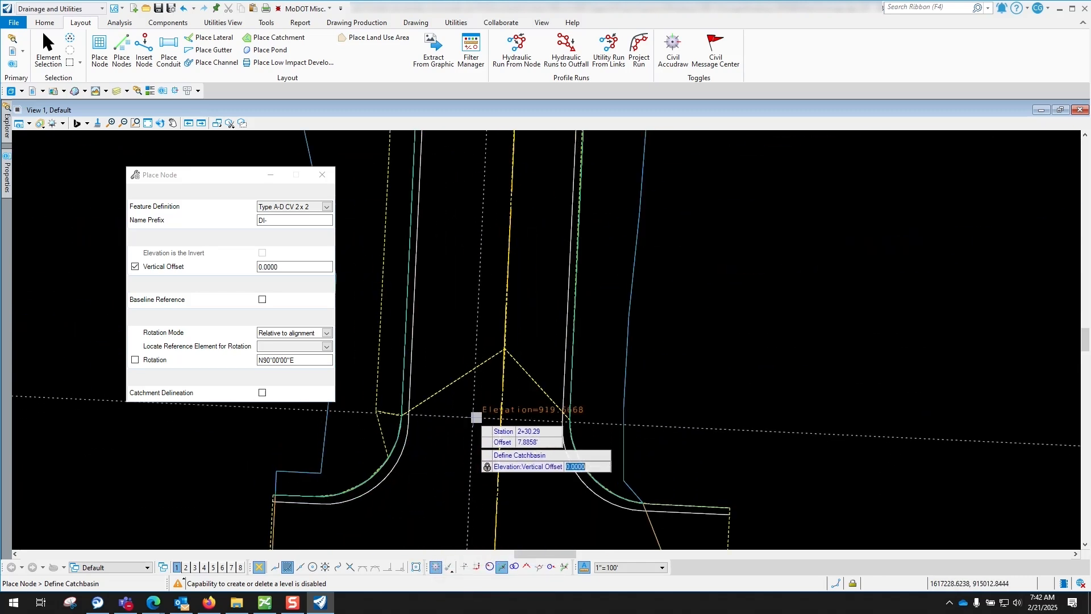
scroll(401, 433, "down", 2)
scroll(401, 433, "up", 2)
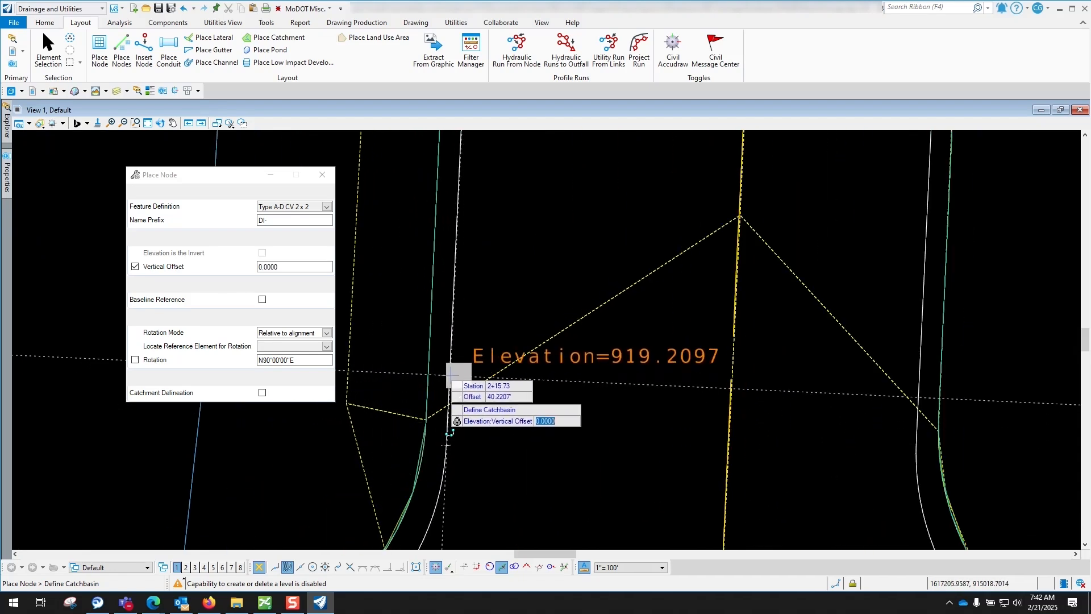
scroll(462, 401, "down", 2)
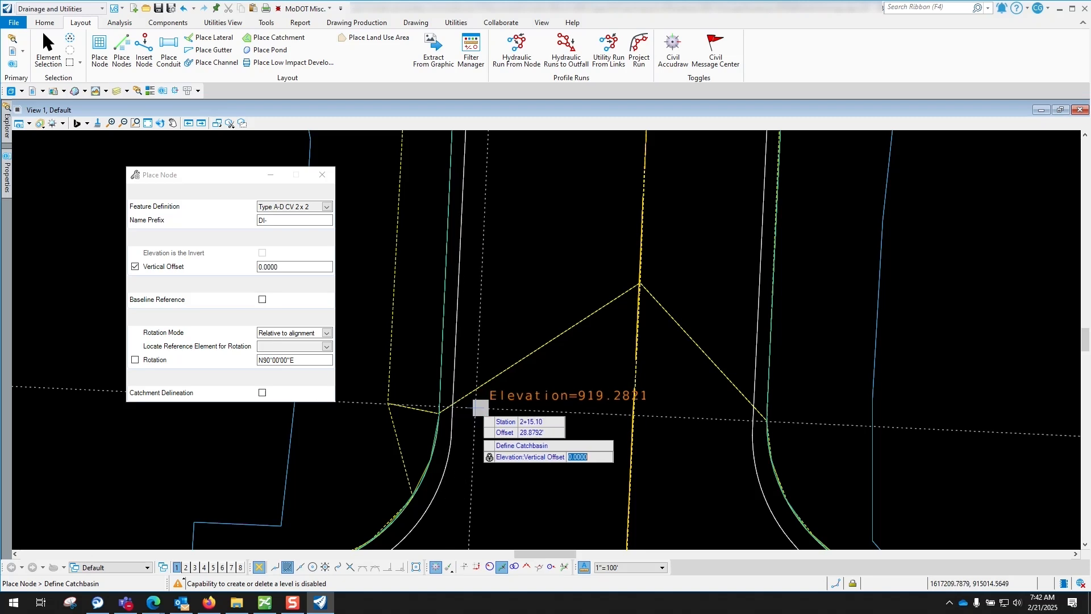
key("Tab")
key("Tab")
key("Tab")
type("217")
key("Tab")
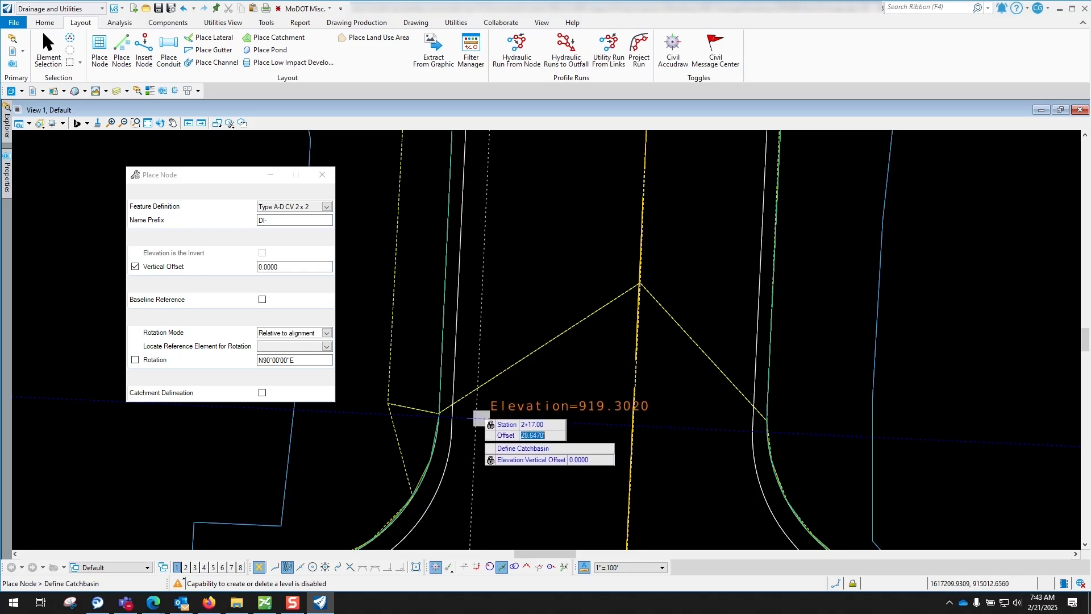
type("35.5")
key("Tab")
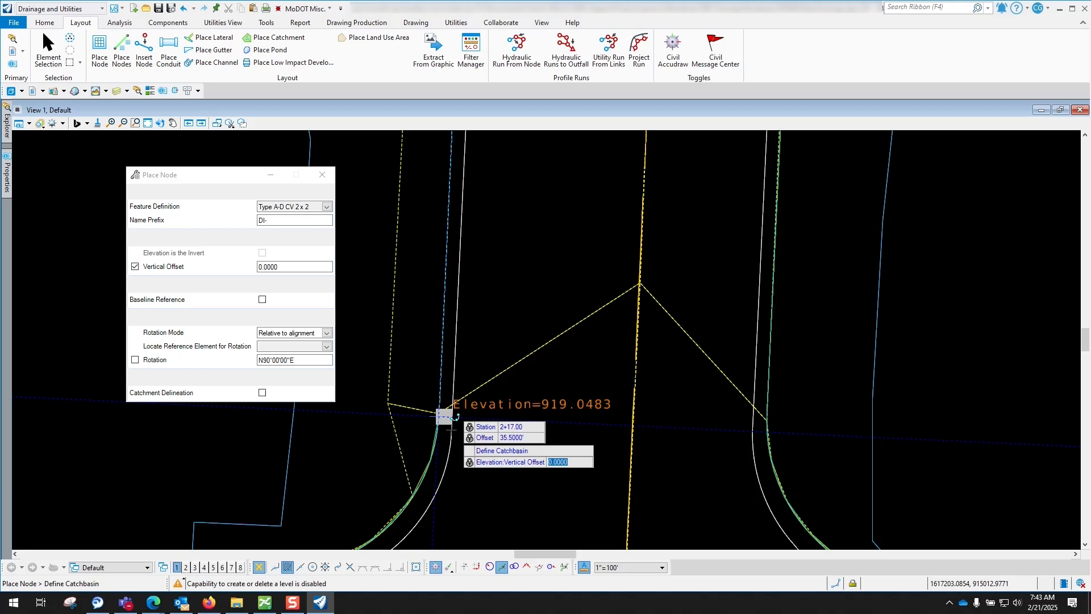
Place the inlet at the locked position and rotate it N90°00'00"W relative to the existing baseline
scroll(455, 432, "up", 5)
scroll(536, 410, "down", 4)
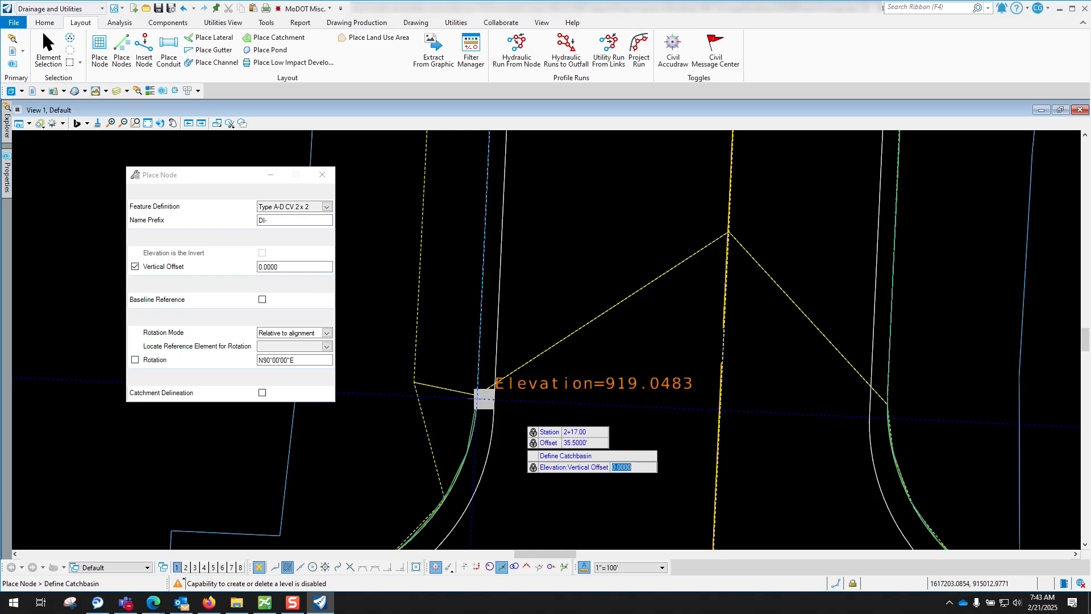
left_click(480, 398)
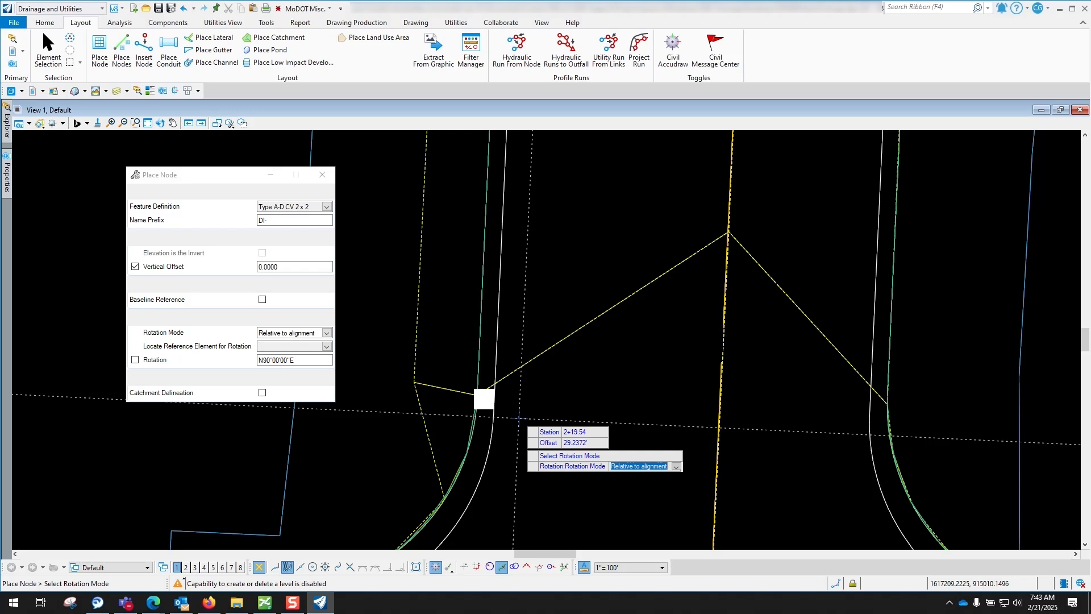
left_click(520, 415)
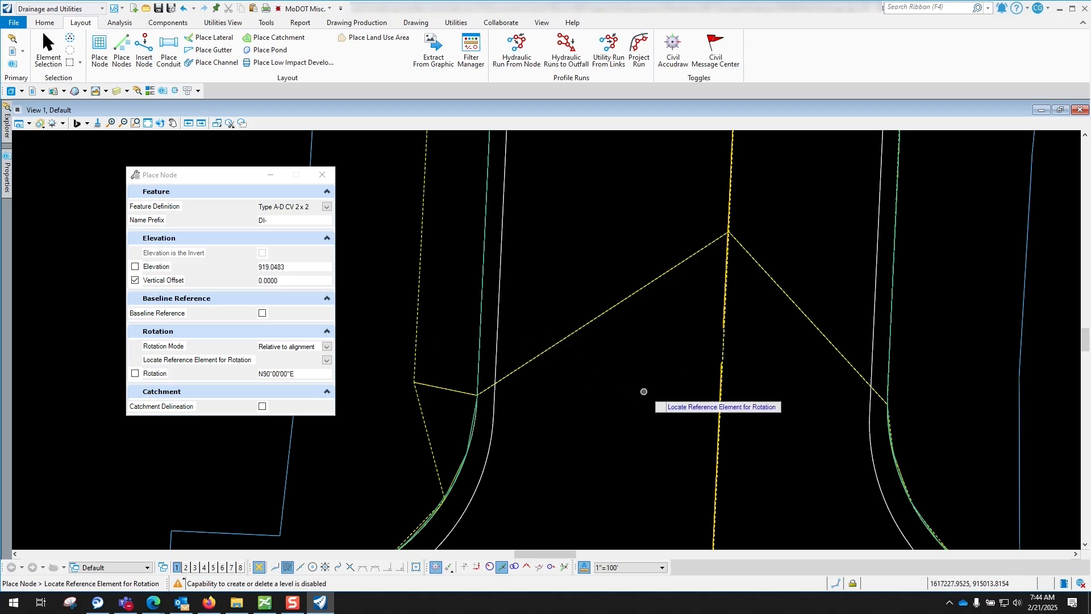
left_click(719, 377)
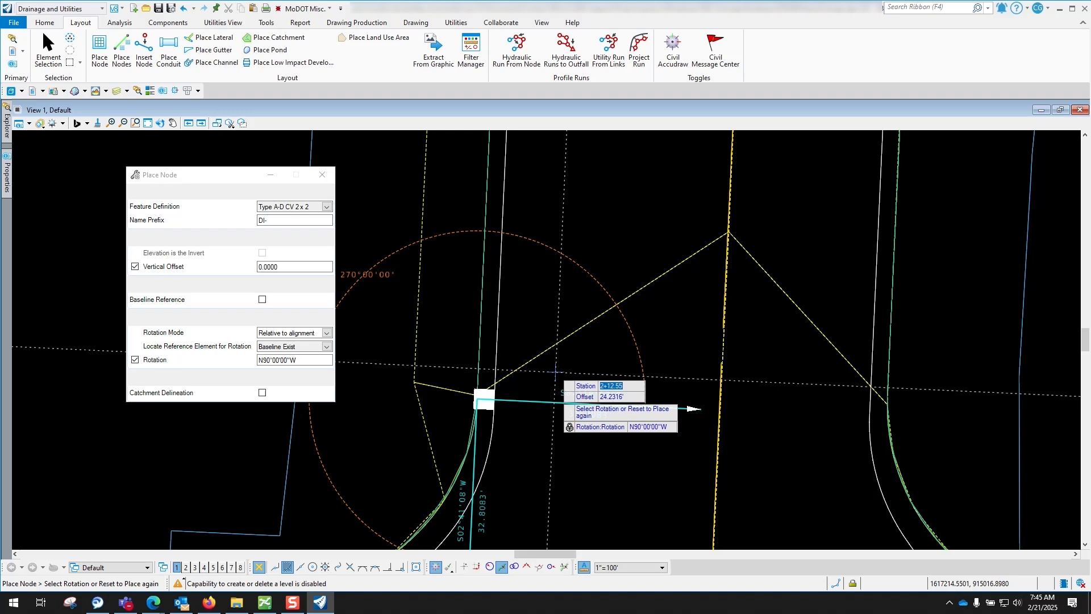
left_click(555, 372)
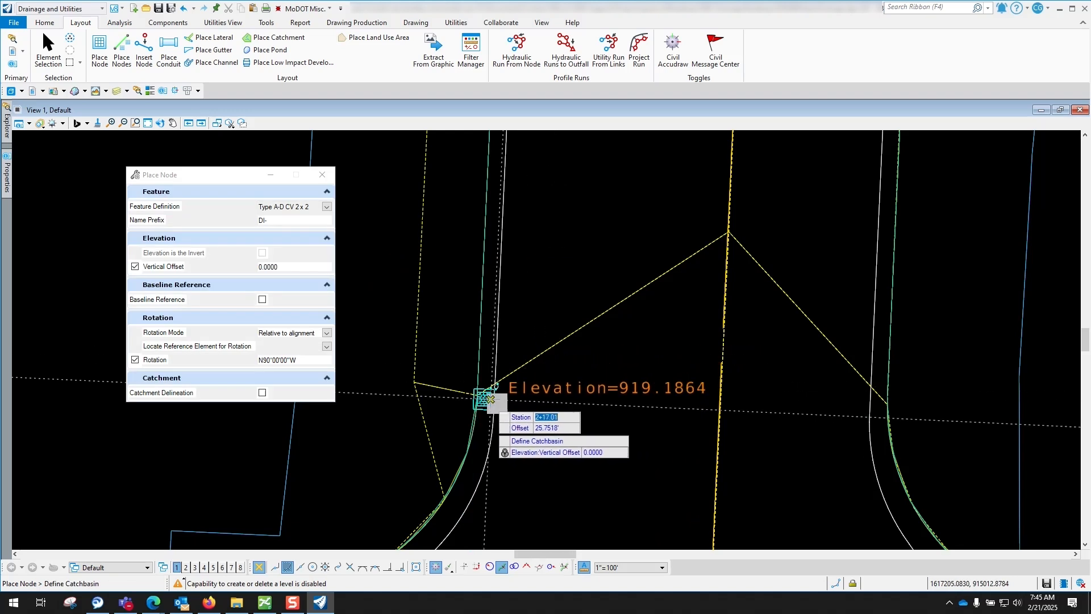
Examine the side road around the intersection and farther south for the remaining inlet locations
scroll(531, 398, "up", 3)
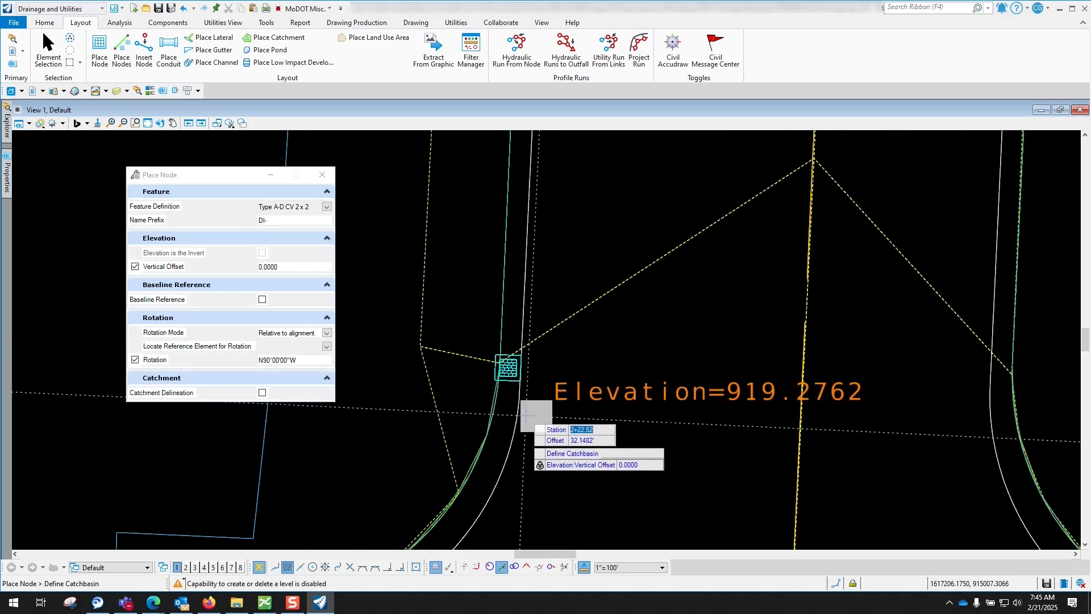
scroll(618, 304, "down", 3)
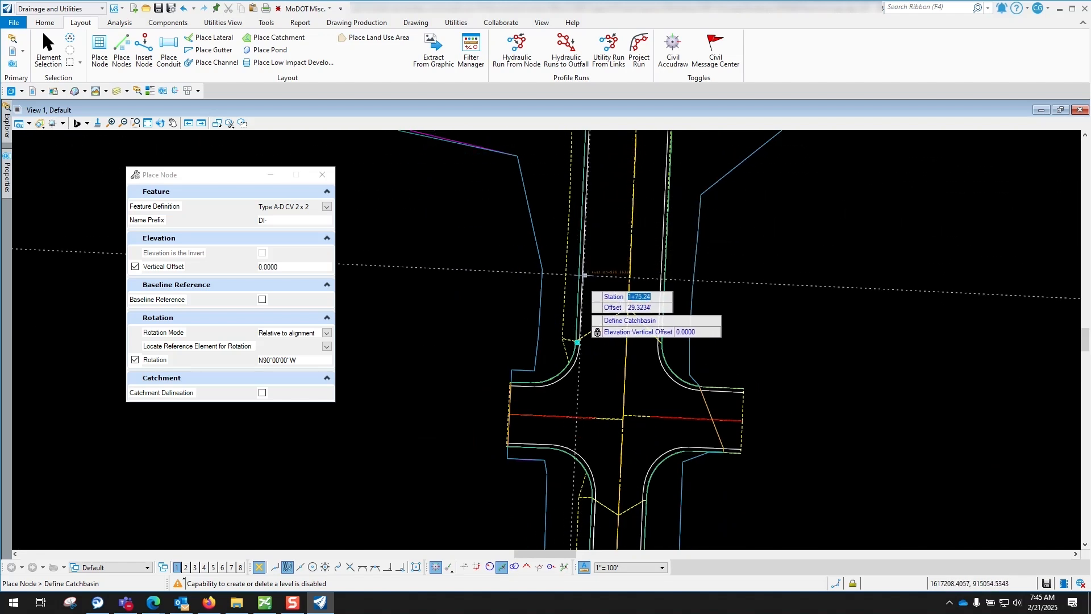
scroll(591, 345, "up", 3)
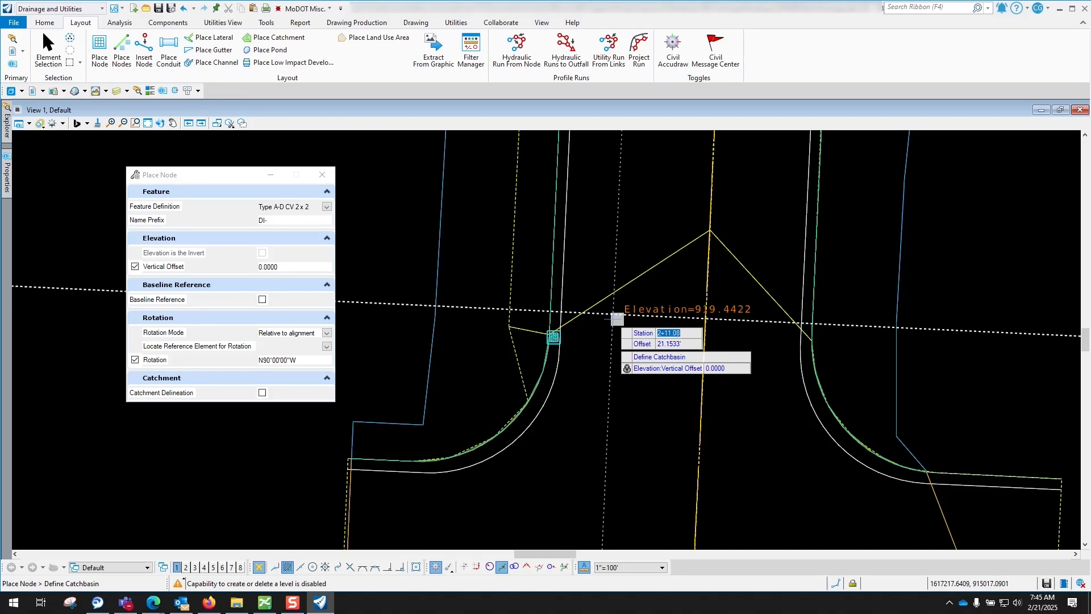
scroll(642, 284, "down", 3)
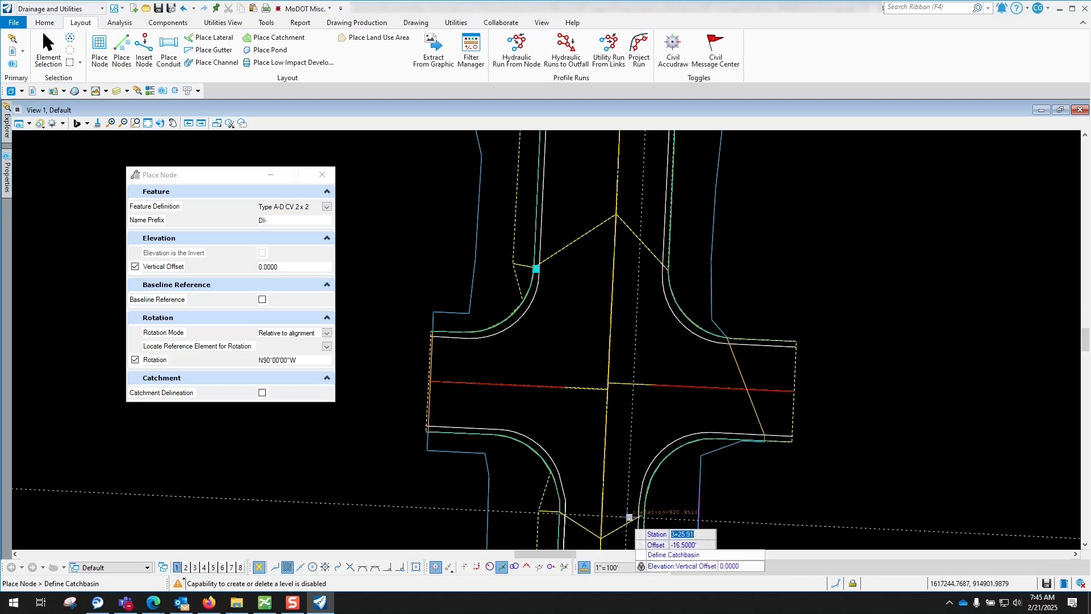
scroll(611, 445, "down", 1)
scroll(613, 438, "down", 2)
scroll(619, 489, "up", 3)
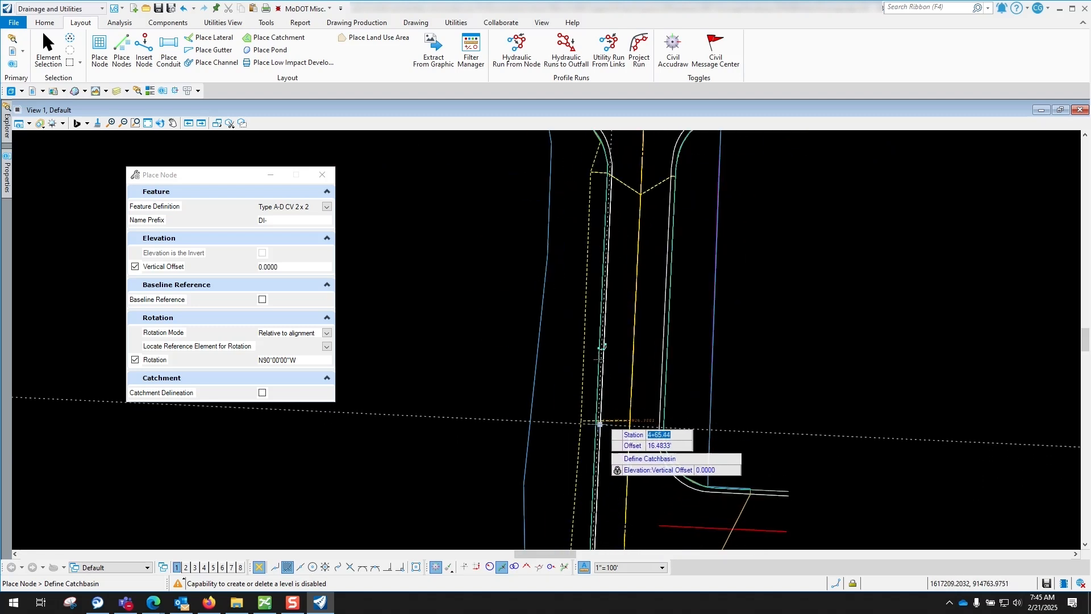
scroll(611, 449, "down", 2)
scroll(645, 320, "up", 2)
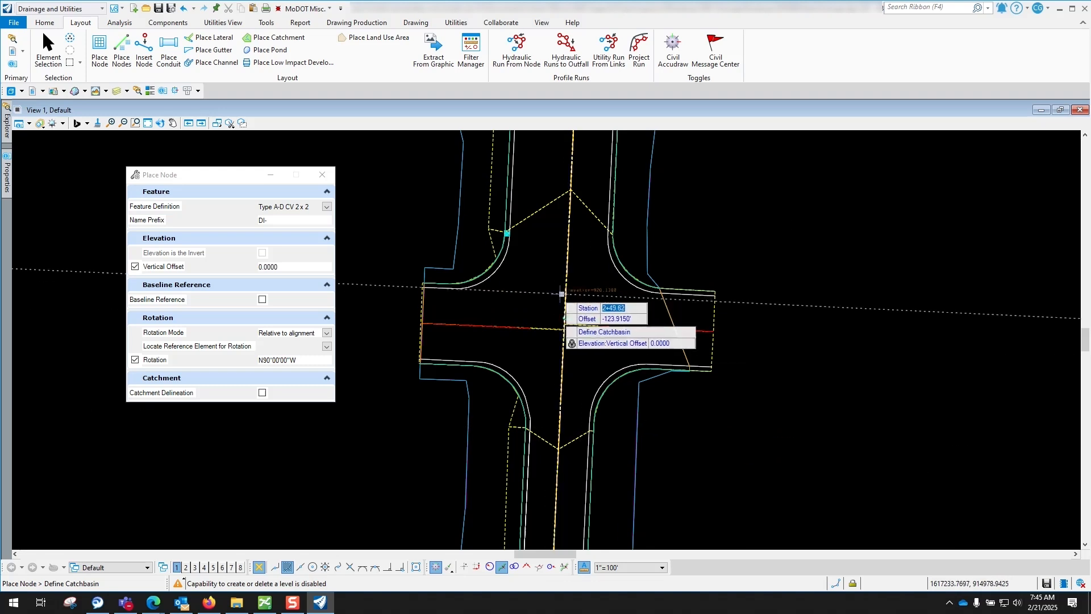
scroll(537, 263, "down", 2)
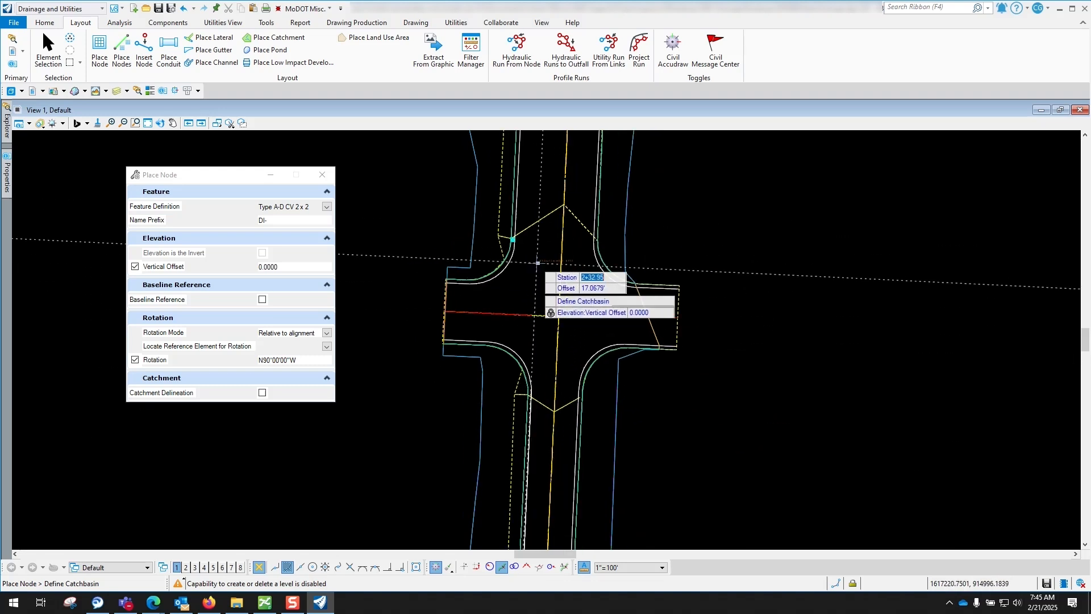
scroll(542, 374, "up", 1)
scroll(542, 374, "up", 1)
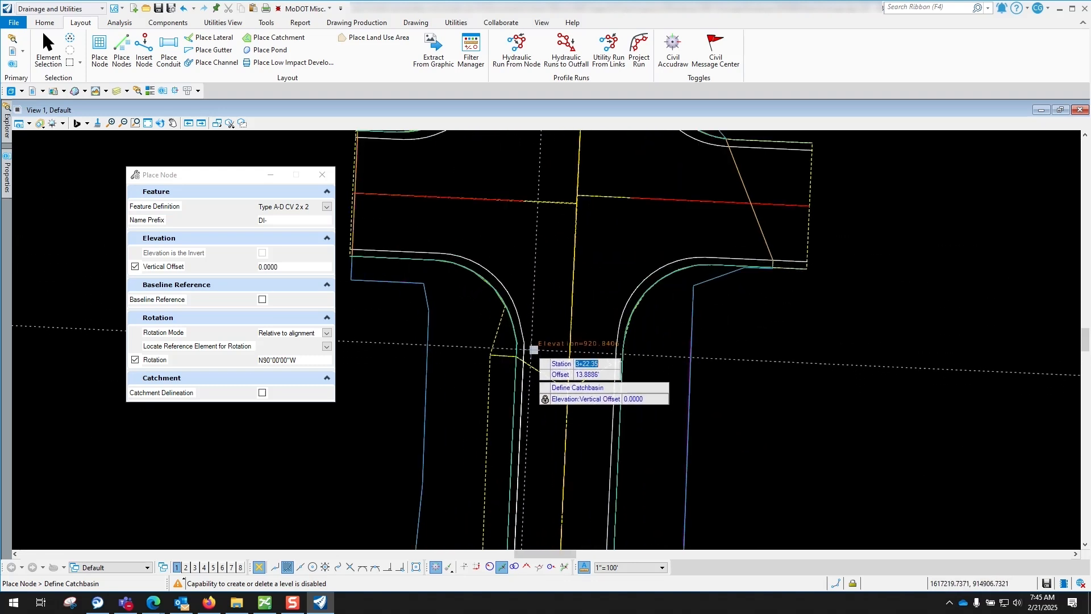
scroll(546, 378, "down", 2)
Place an inlet at station 2+15.00, offset 24.5 on the east side north of the intersection, rotated N90°00'00"E relative to the existing baseline
scroll(591, 229, "up", 3)
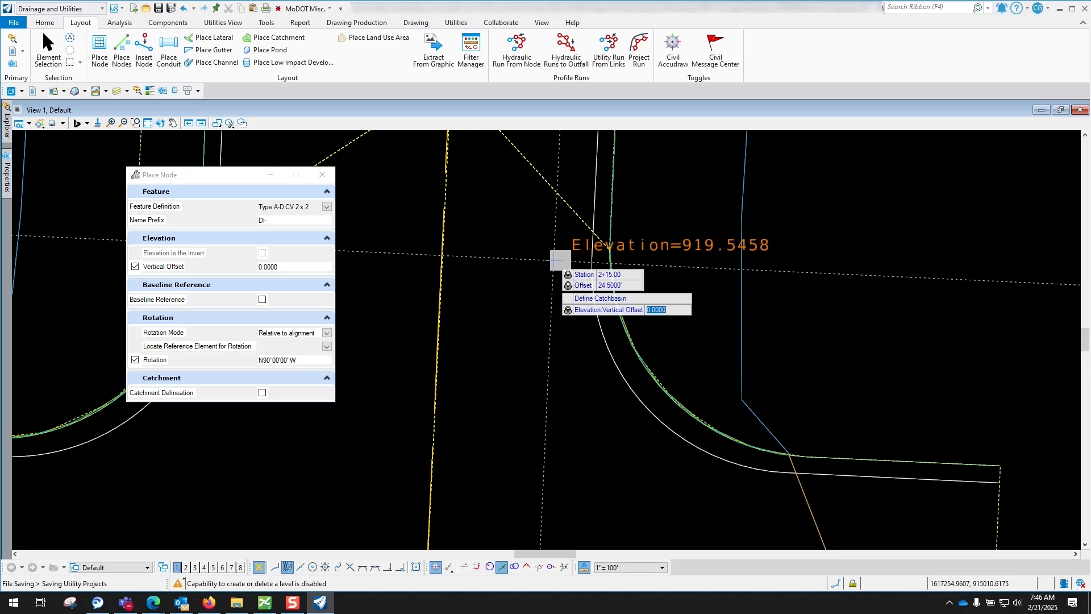
left_click(608, 249)
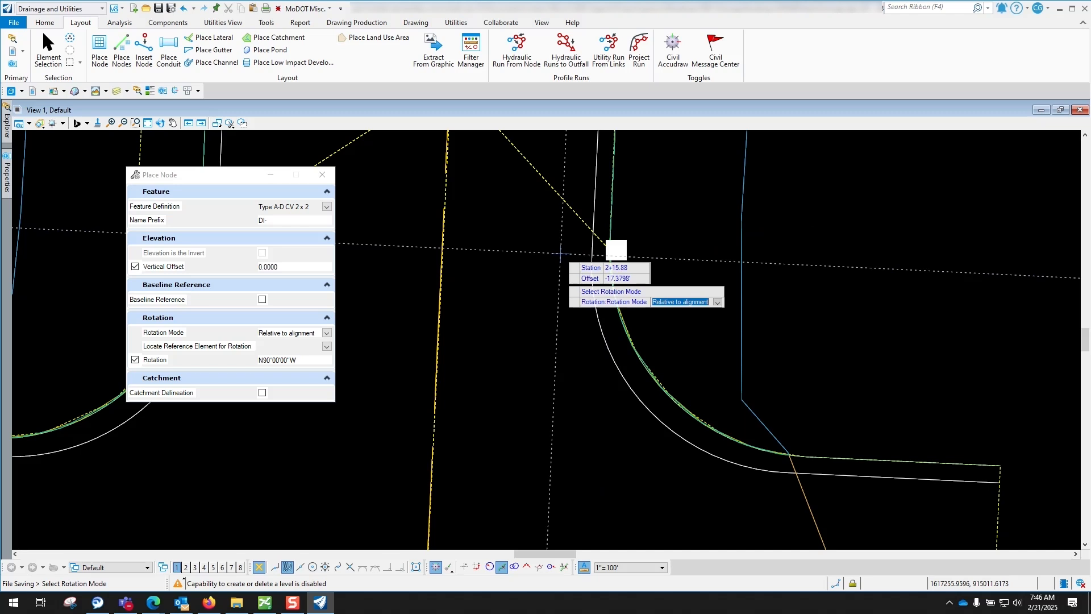
left_click(616, 249)
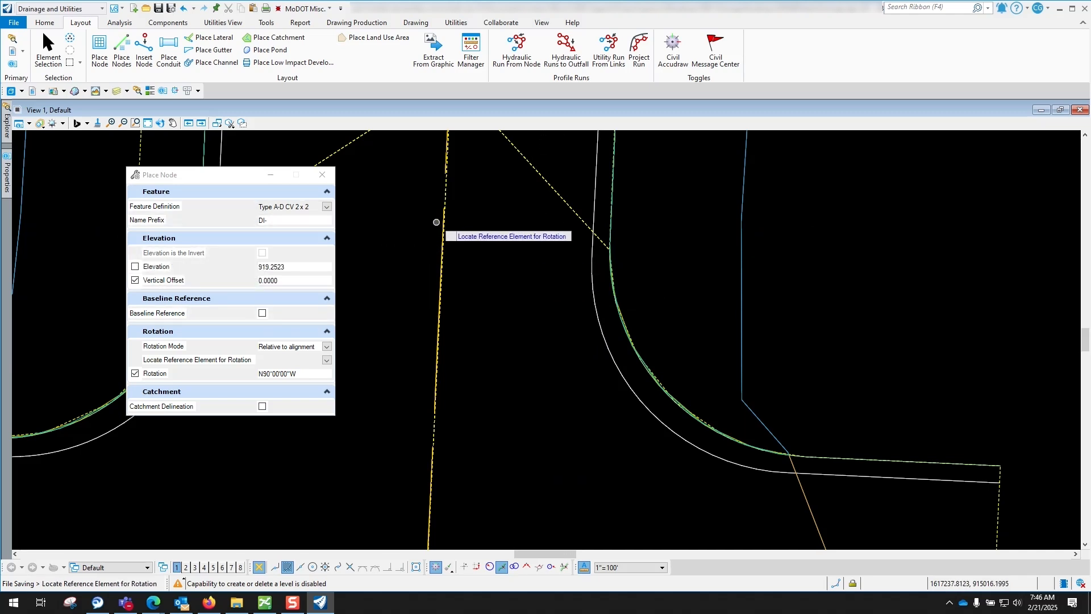
left_click(445, 234)
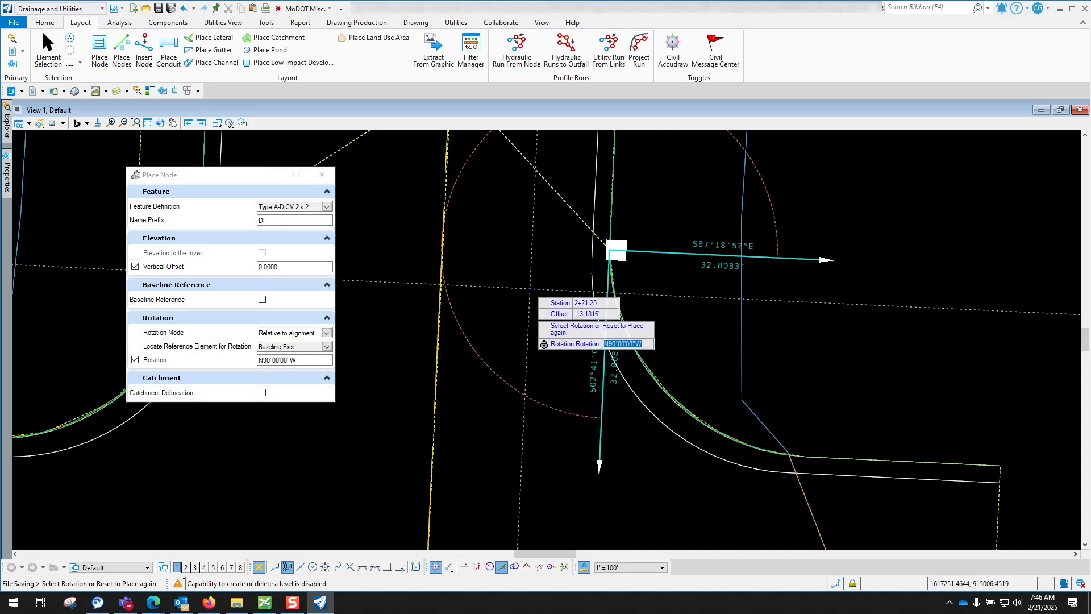
key("Return")
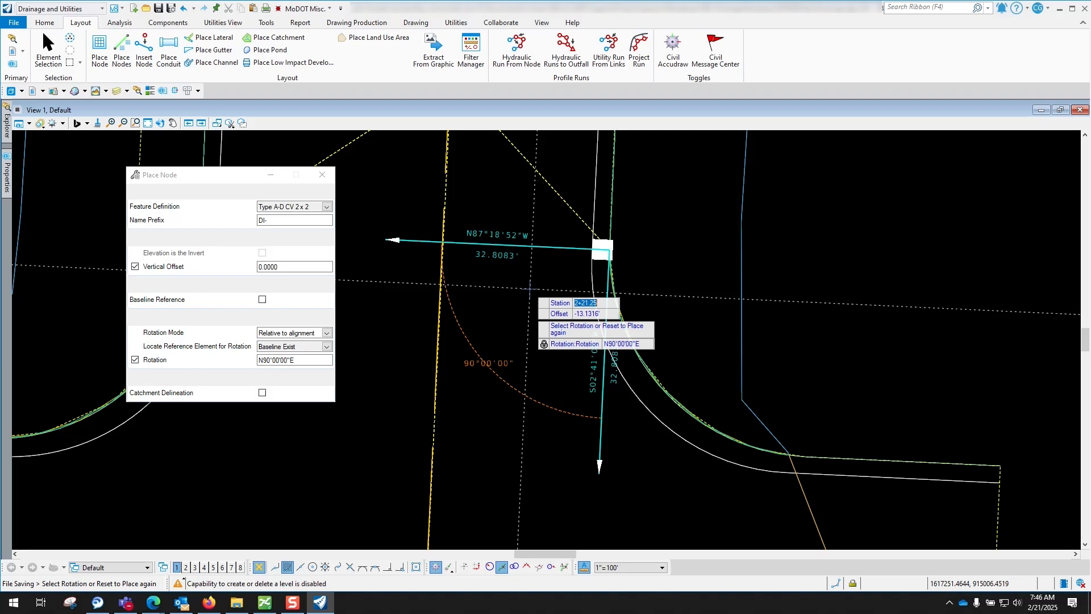
left_click(550, 296)
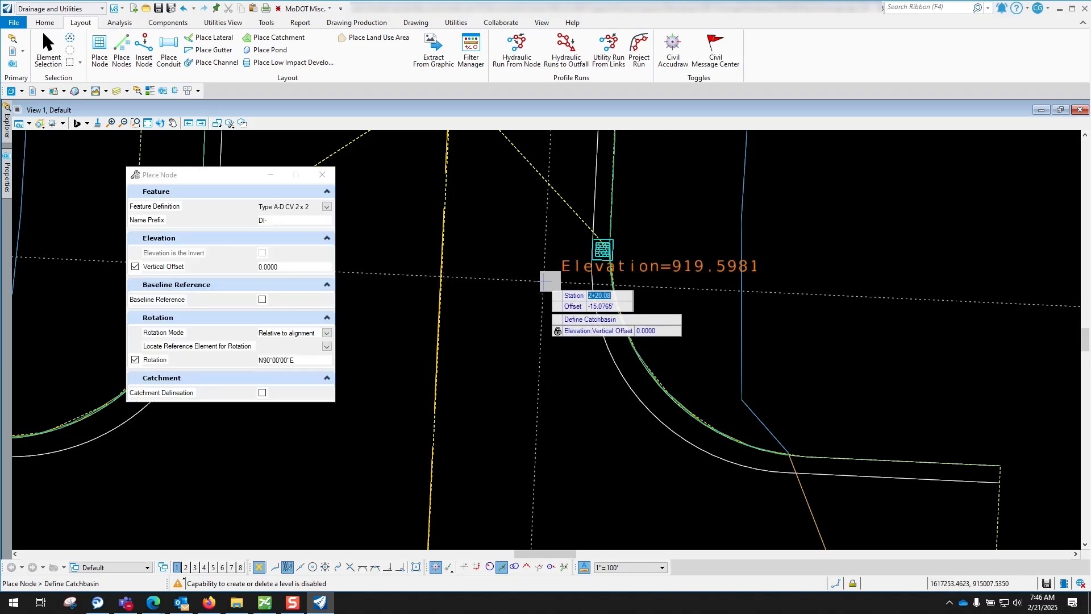
Place an inlet at station 3+25.00, offset 19 on the west side south of the intersection, rotated N90°00'00"W relative to the existing baseline
scroll(546, 280, "down", 4)
scroll(546, 281, "down", 2)
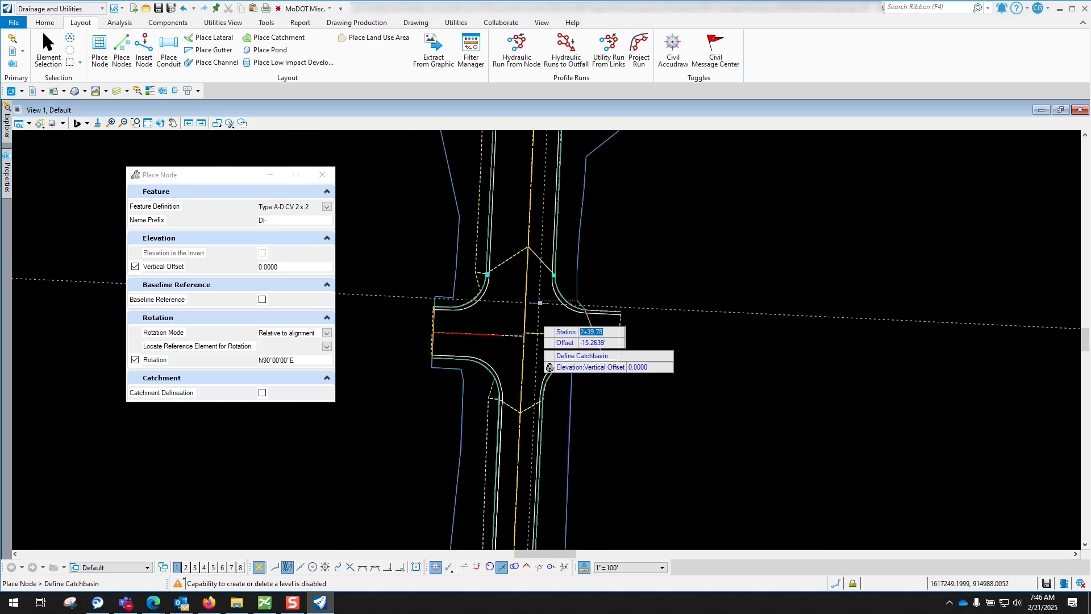
scroll(527, 419, "up", 4)
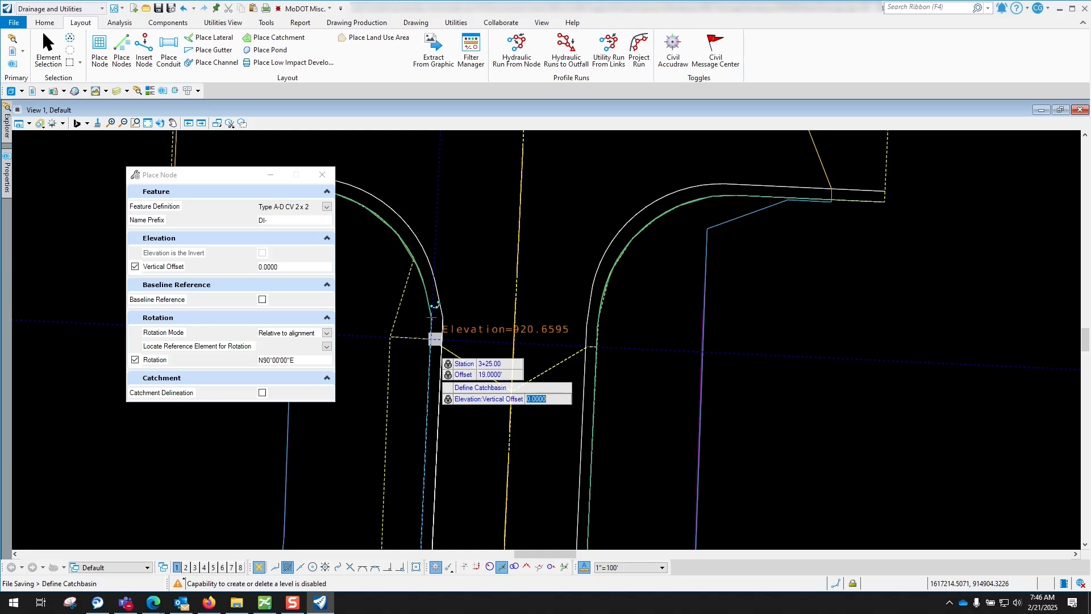
scroll(406, 351, "up", 4)
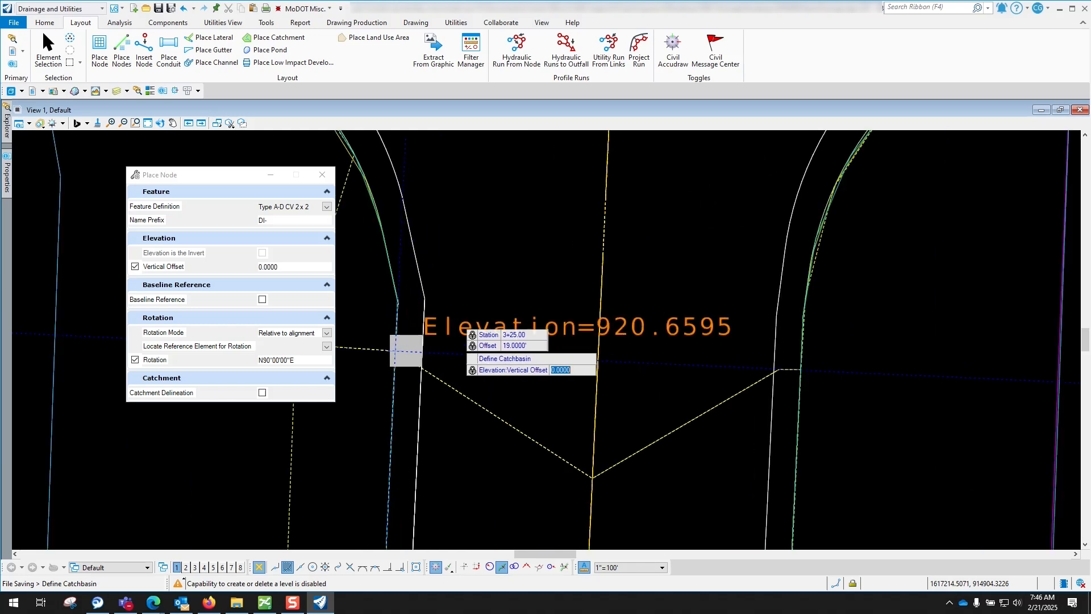
left_click(458, 321)
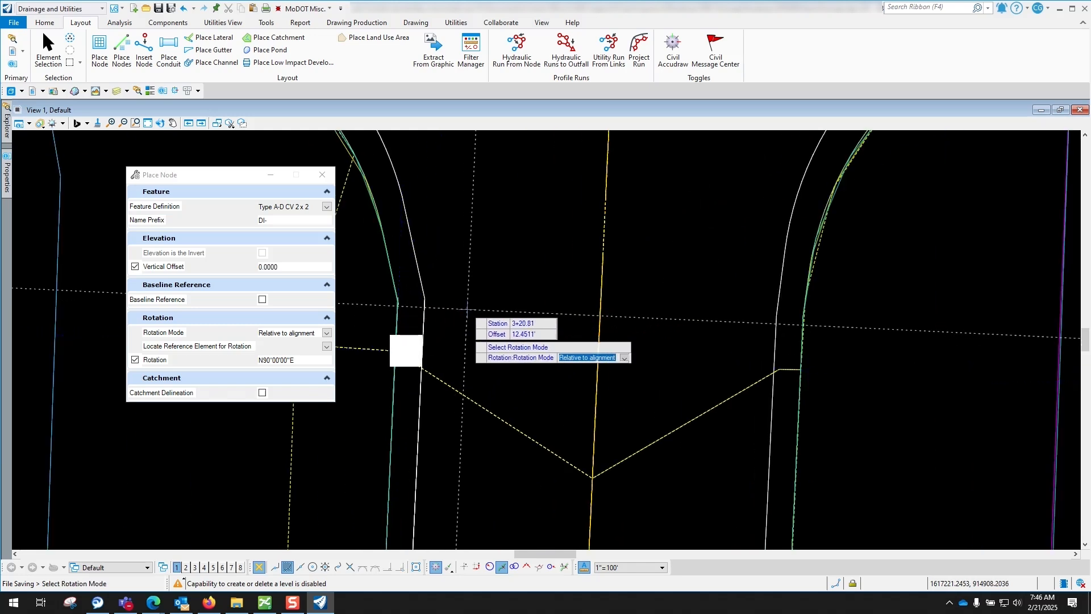
left_click(466, 309)
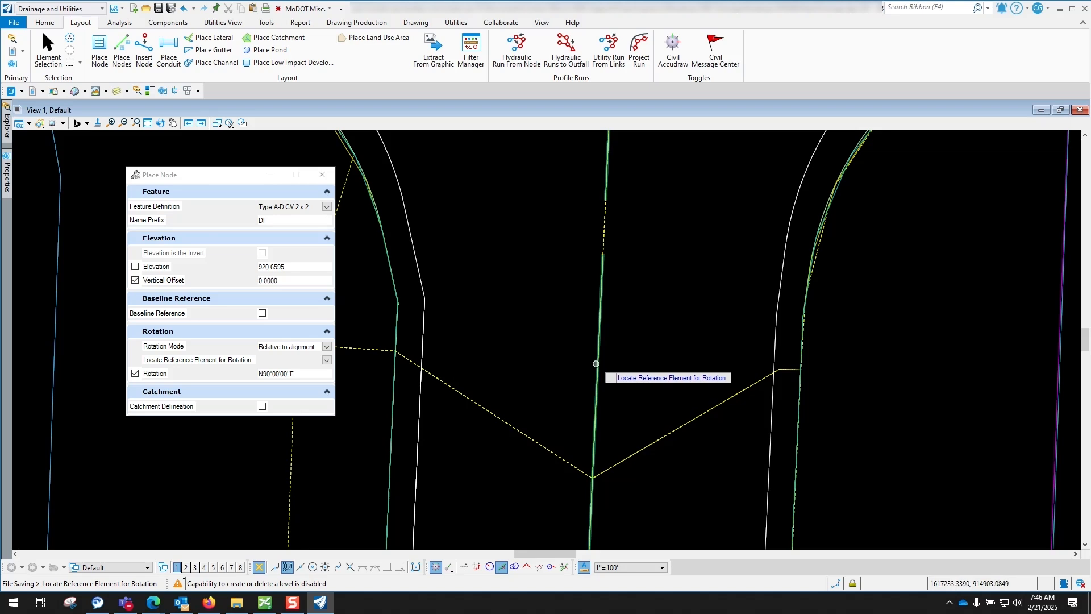
left_click(596, 364)
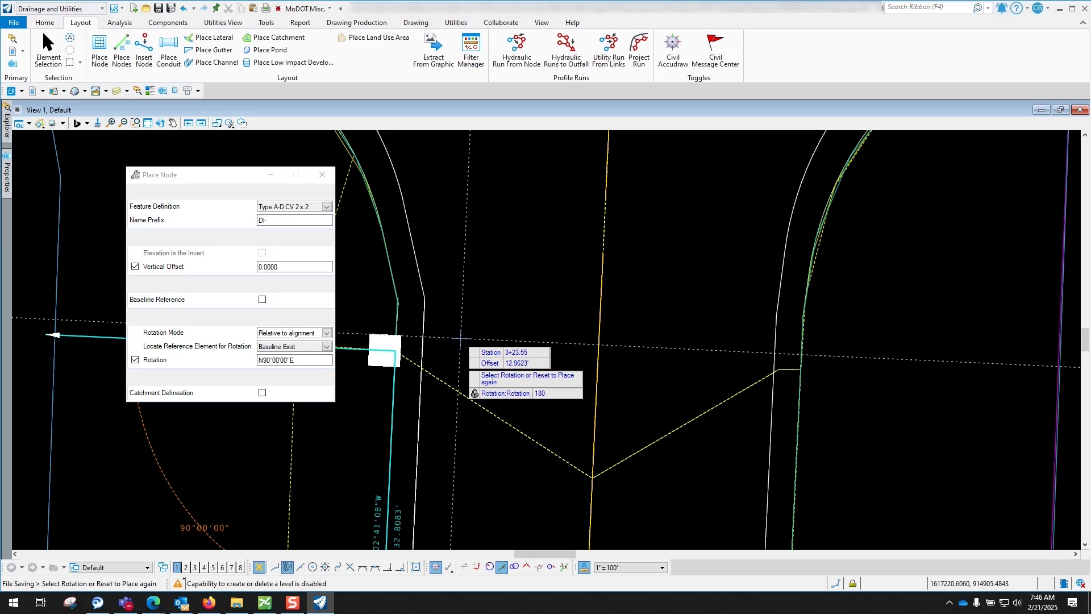
key("Tab")
left_click(500, 339)
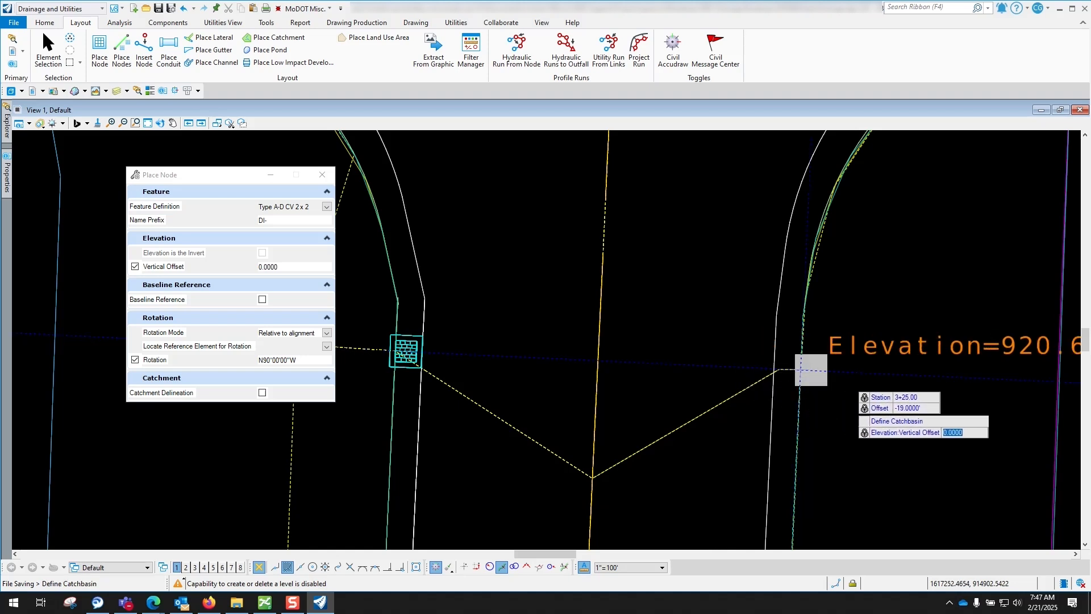
Place the opposite inlet at station 3+25.00, offset -19 on the east side, rotated N90°00'00"E relative to the existing baseline
left_click(801, 370)
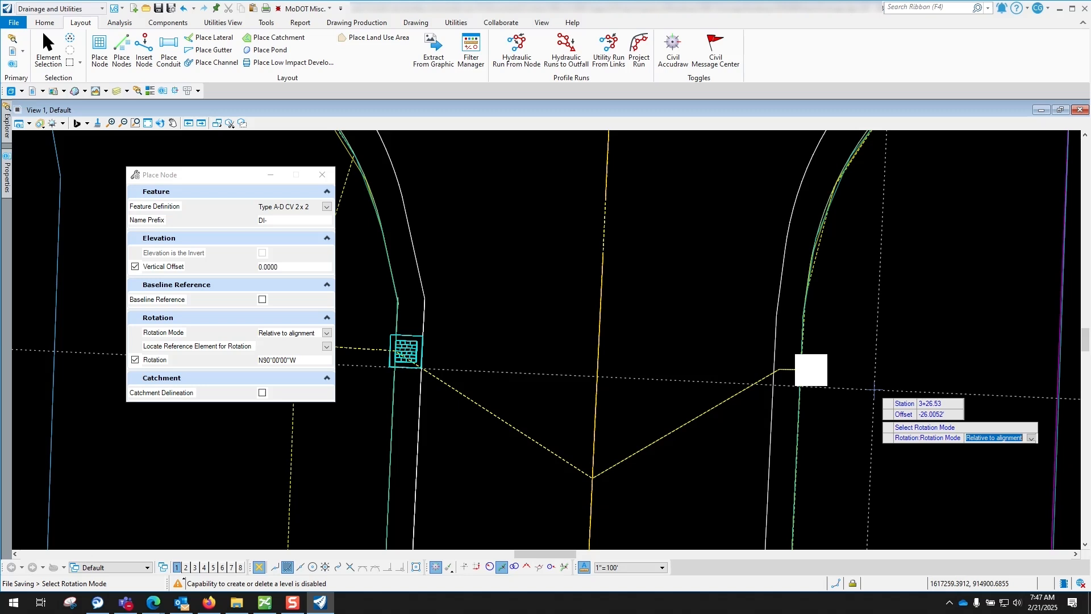
left_click(856, 411)
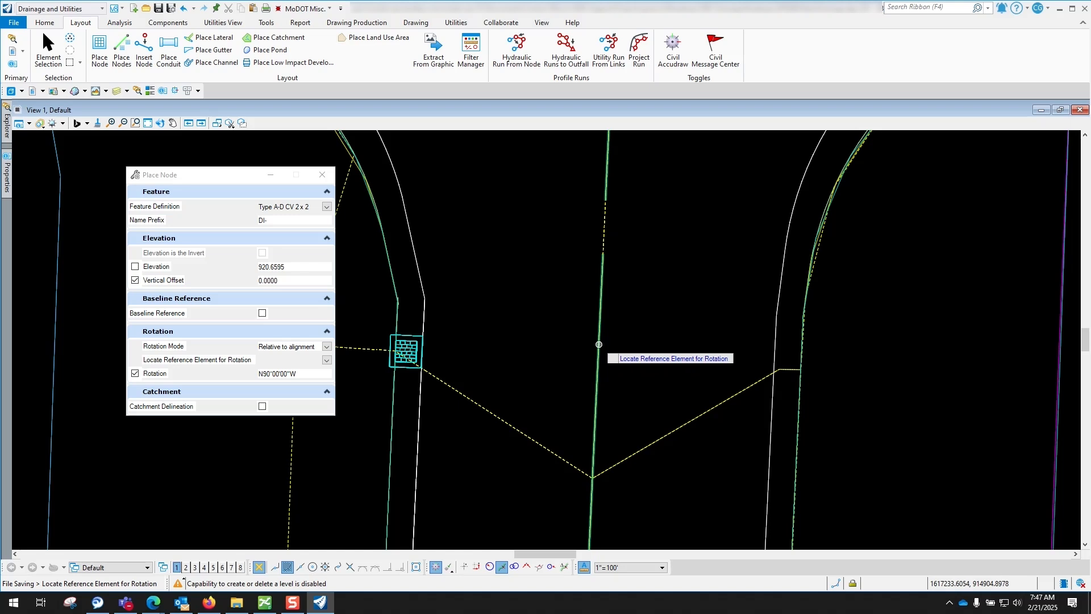
left_click(599, 344)
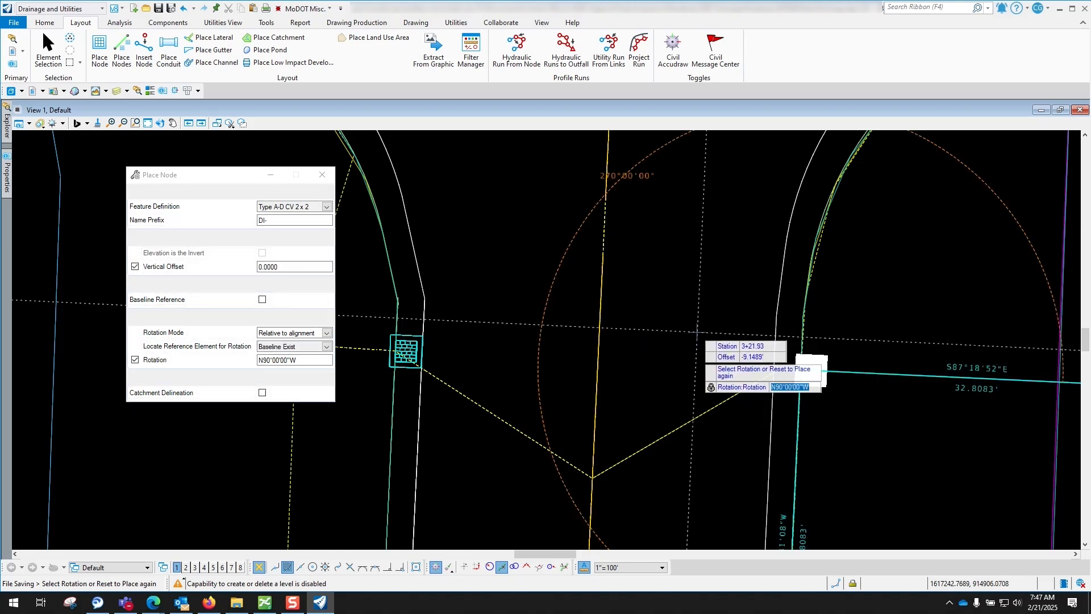
key("Return")
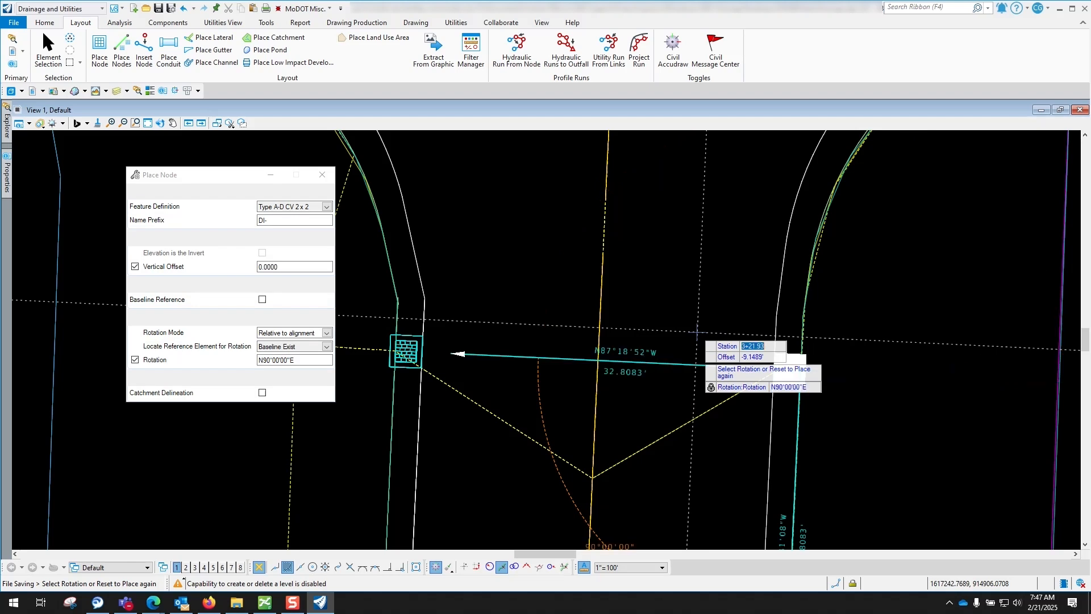
left_click(733, 352)
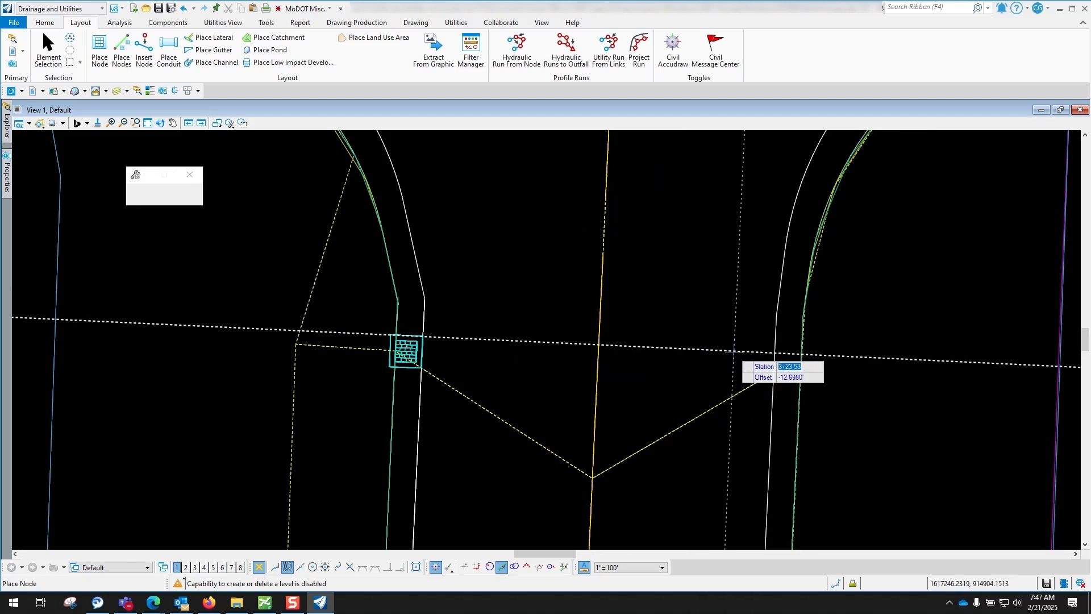
Place an inlet at station 4+64.00, offset 19 on the west side of the side road, rotated N90°00'00"W relative to the existing baseline
scroll(686, 287, "down", 3)
scroll(686, 286, "down", 7)
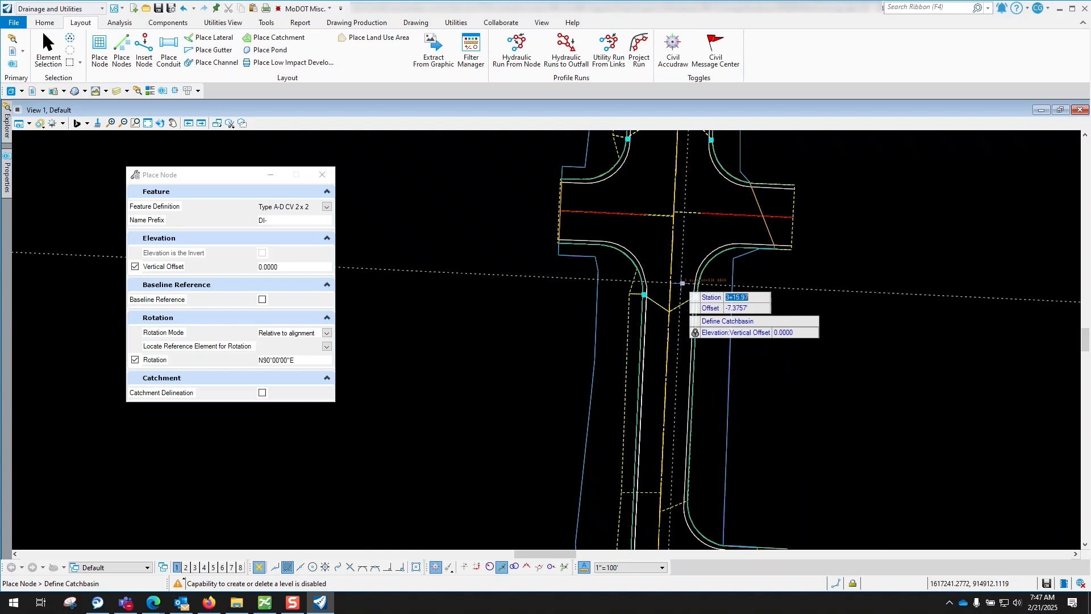
scroll(662, 389, "up", 5)
scroll(662, 388, "up", 3)
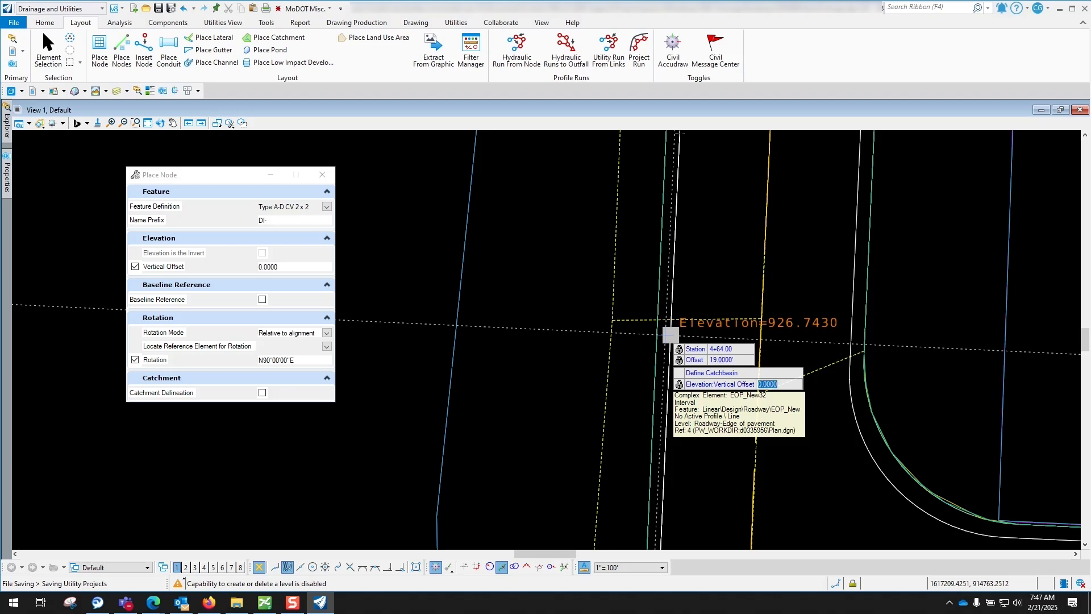
left_click(705, 331)
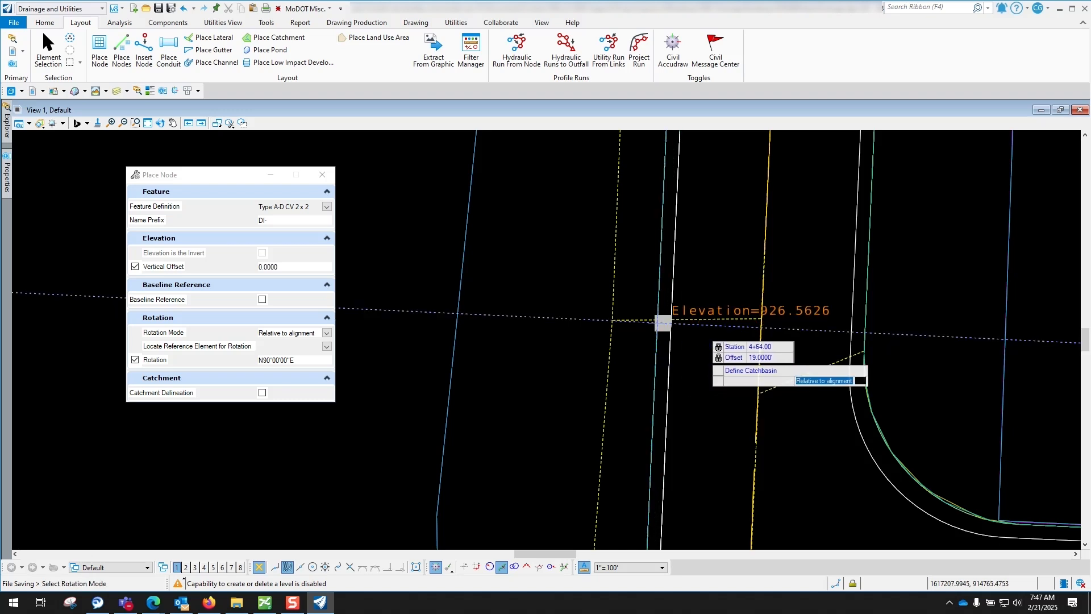
left_click(705, 332)
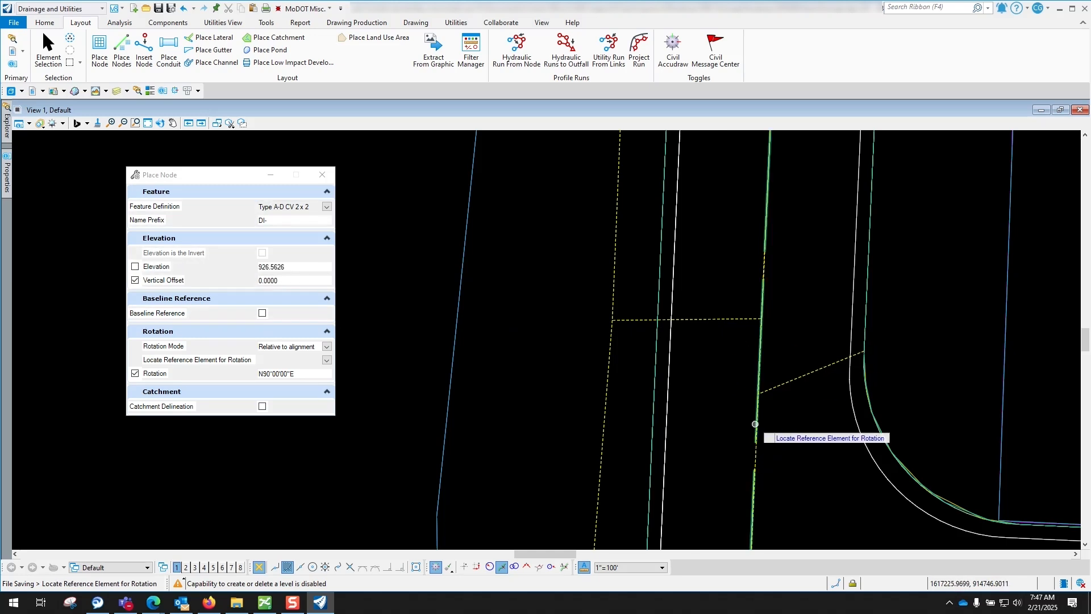
left_click(755, 424)
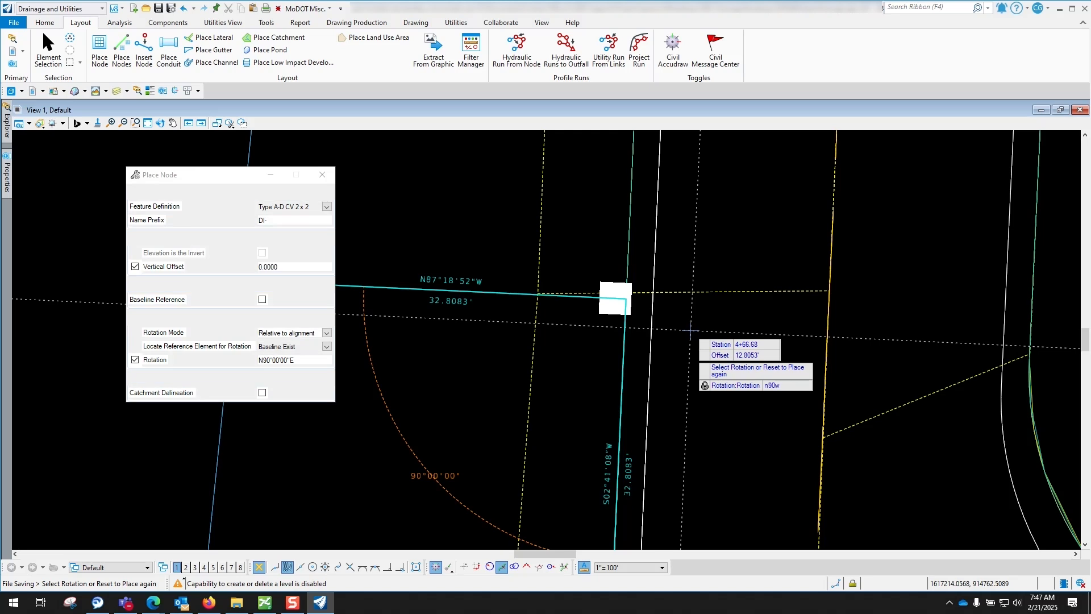
key("Return")
left_click(747, 328)
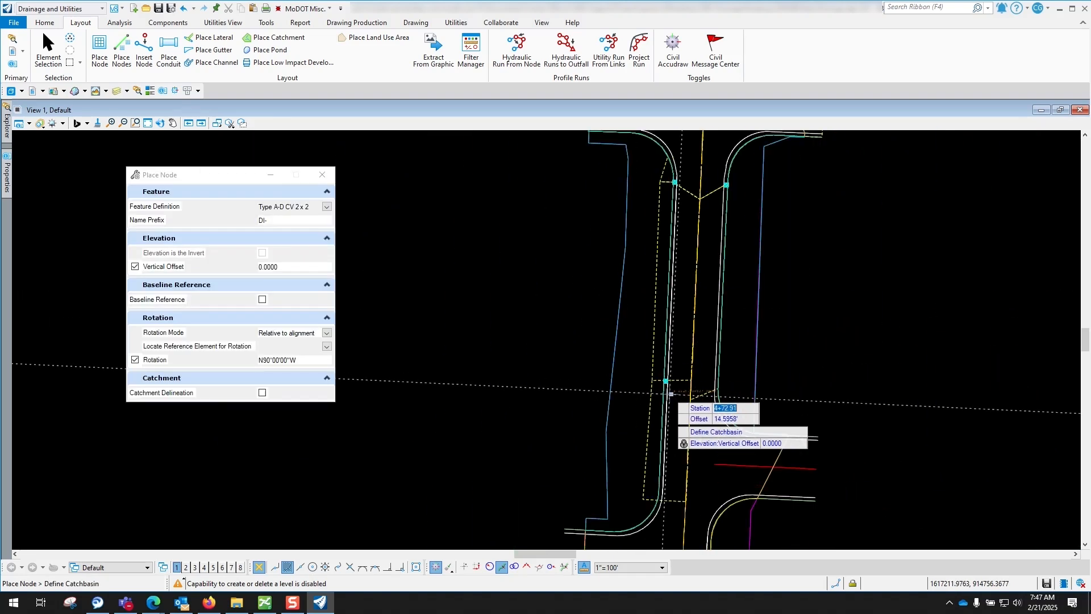
Set the node feature definition to the storm water manhole type Precast Manhole 4 - Flat
scroll(671, 393, "down", 3)
scroll(691, 335, "up", 4)
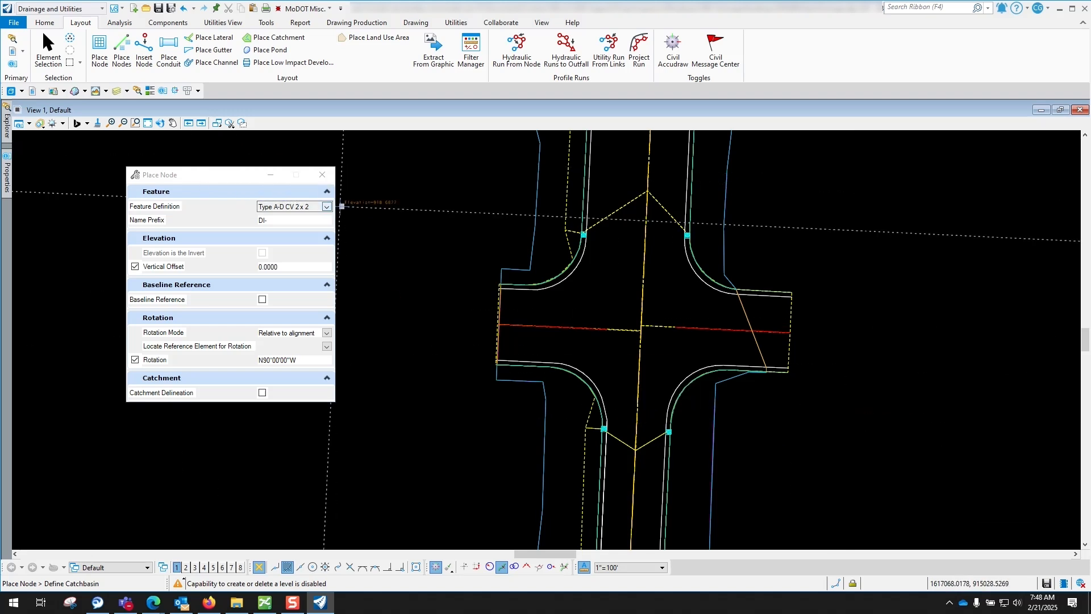
left_click(327, 207)
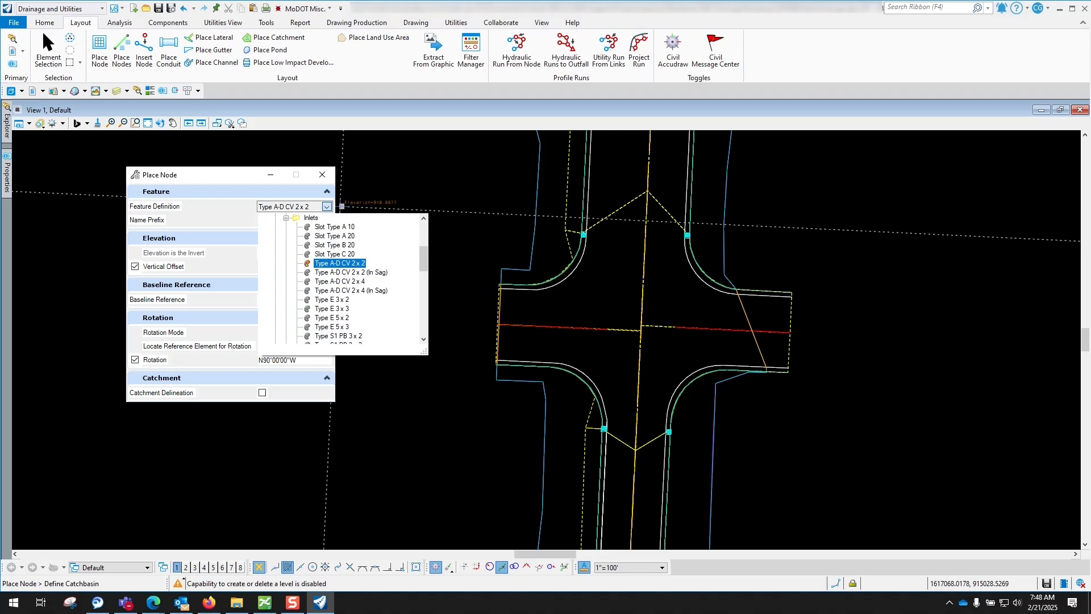
key("Left")
key("Left")
key("Down")
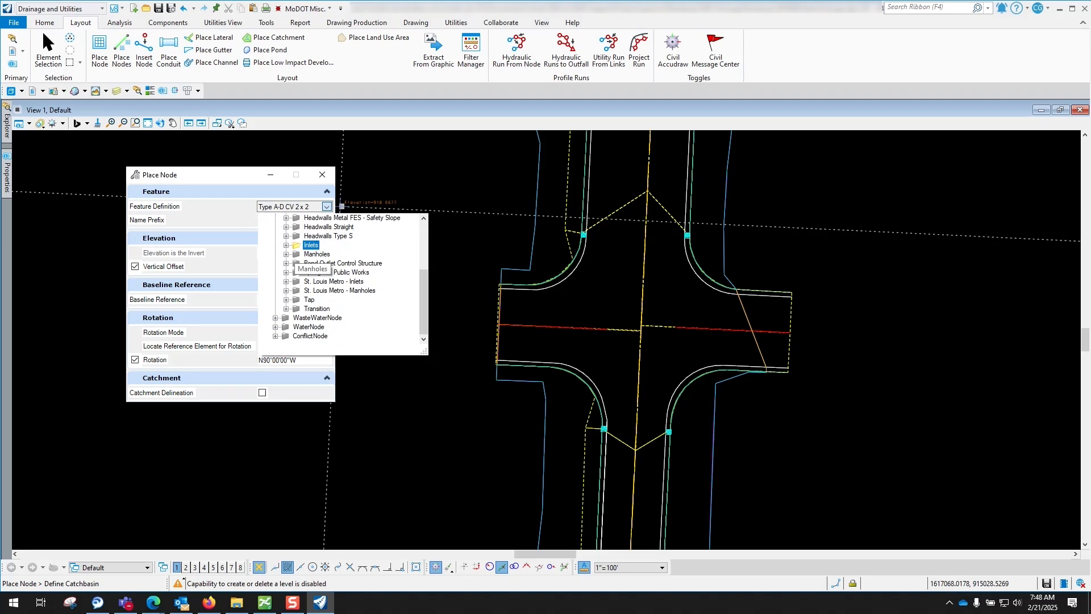
key("Right")
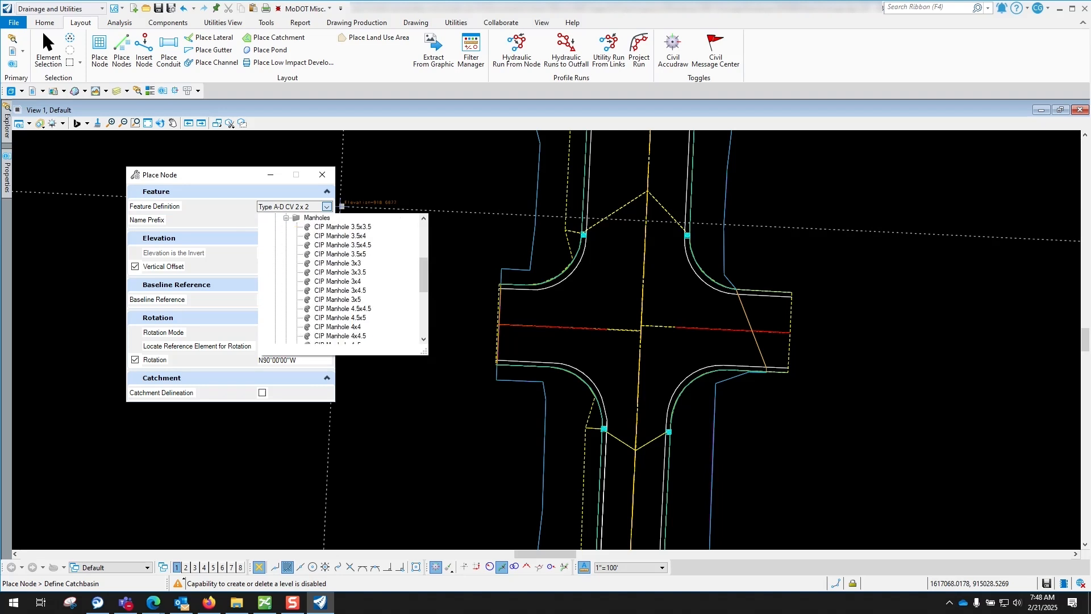
scroll(350, 293, "down", 5)
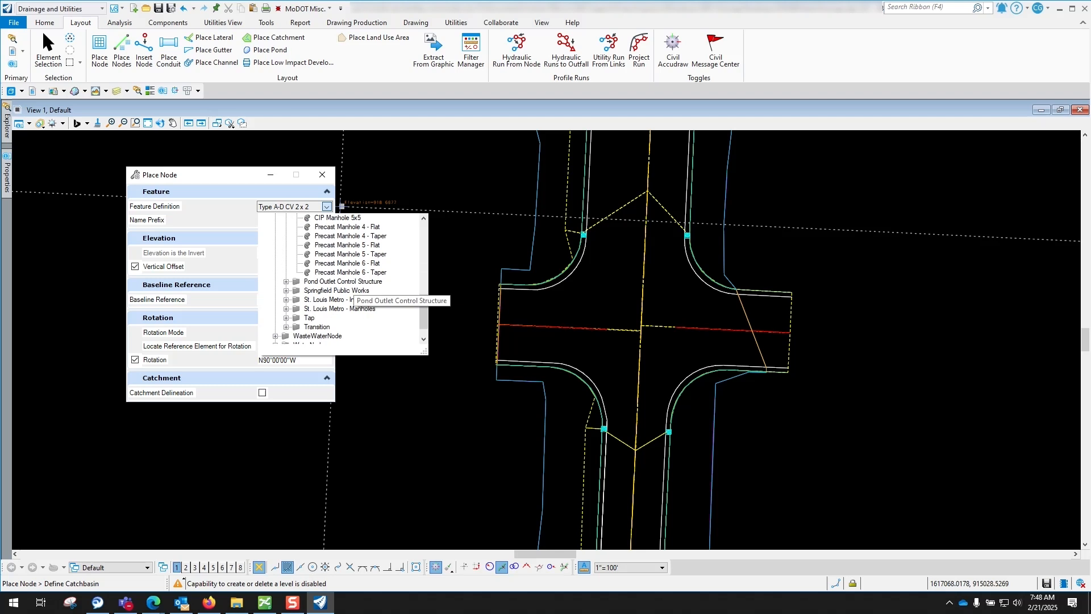
scroll(347, 300, "up", 1)
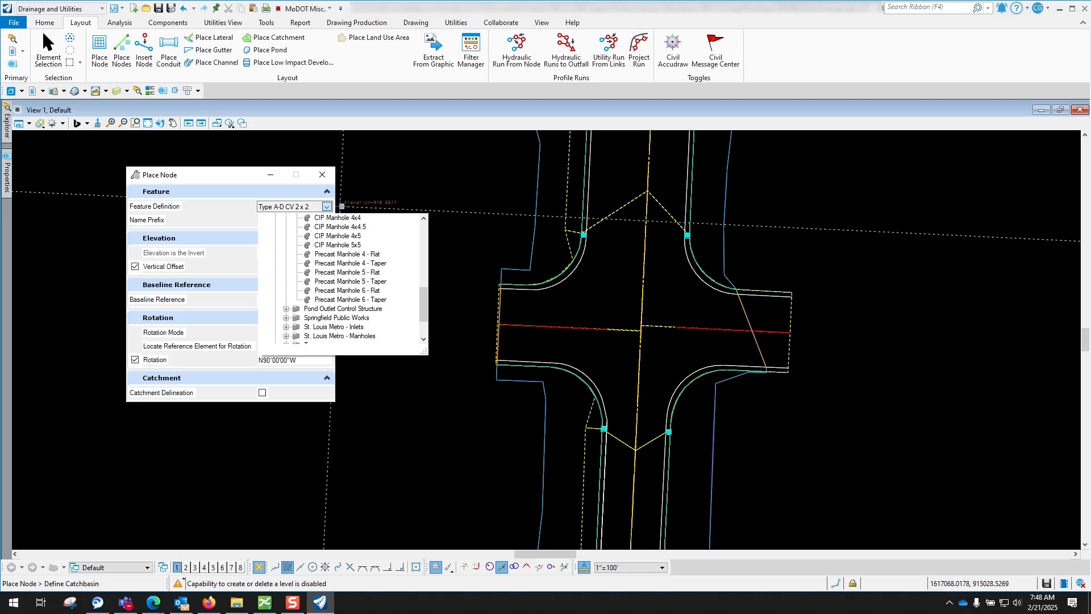
left_click(346, 254)
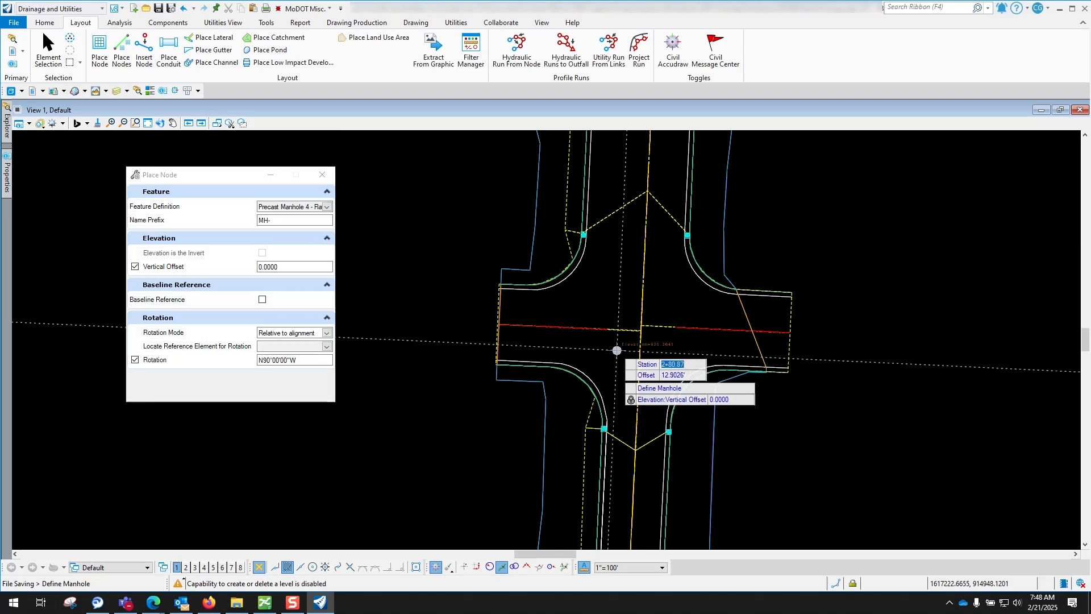
Place a manhole at station 2+85.00, offset 20 on the west side of the intersection, rotated N90°00'00"W relative to the existing baseline
type("285")
key("Tab")
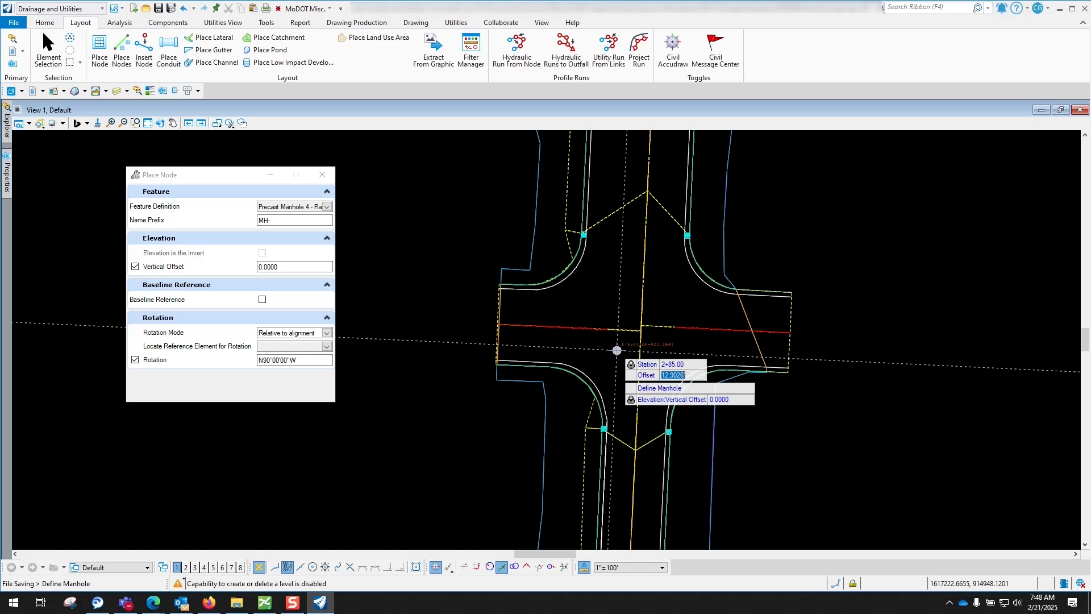
type("20.0000'")
key("Tab")
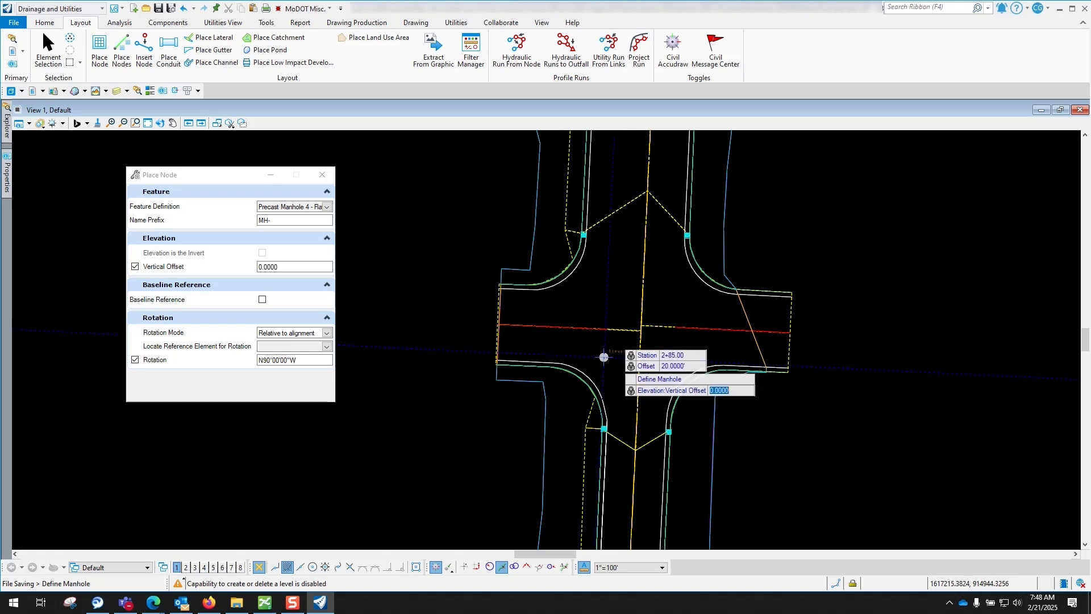
key("Return")
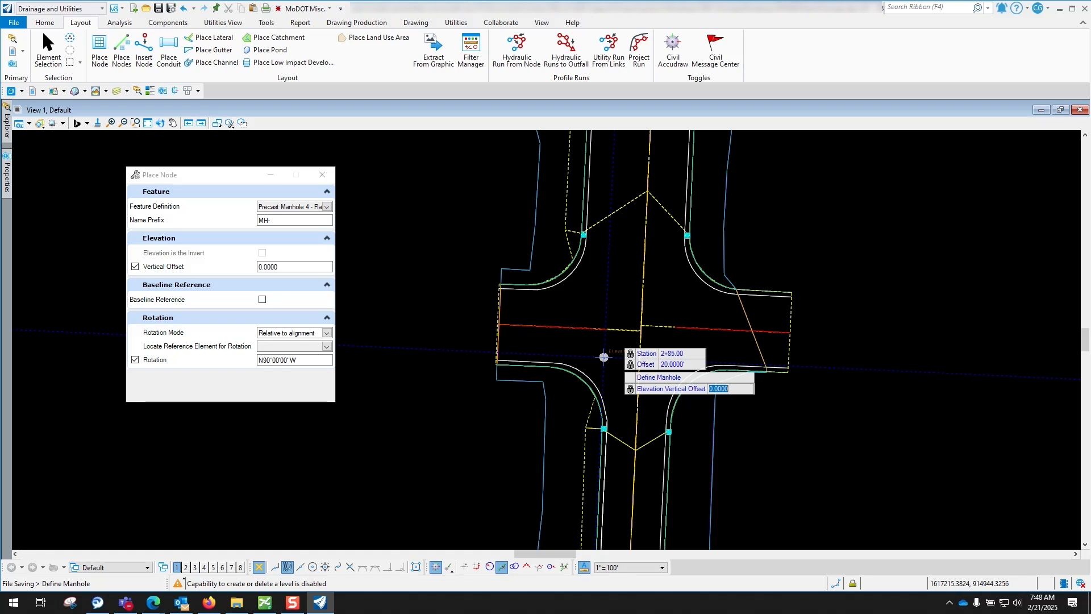
scroll(603, 358, "up", 4)
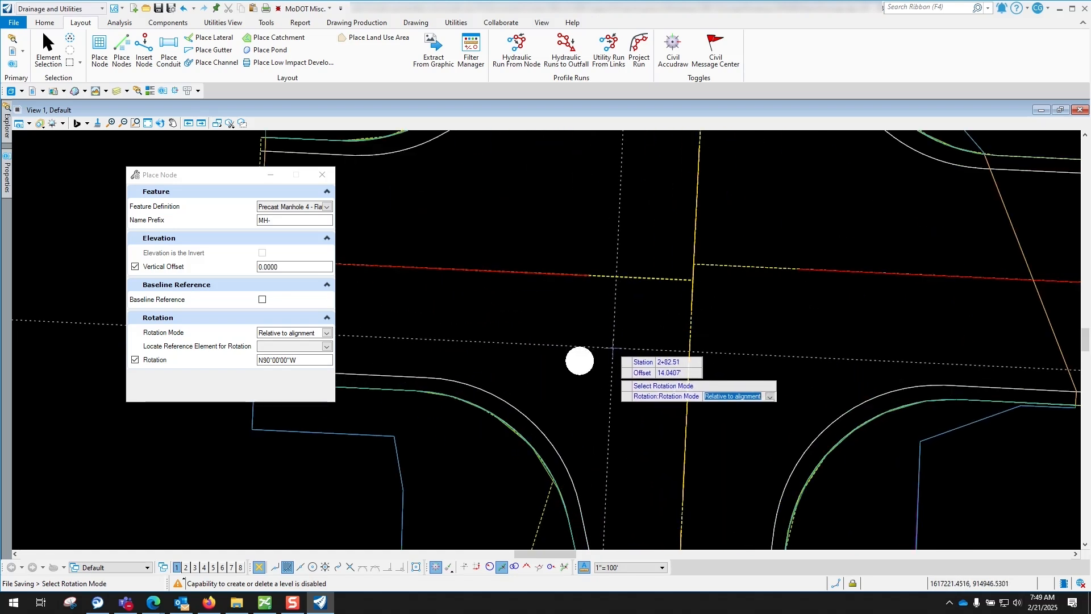
key("Return")
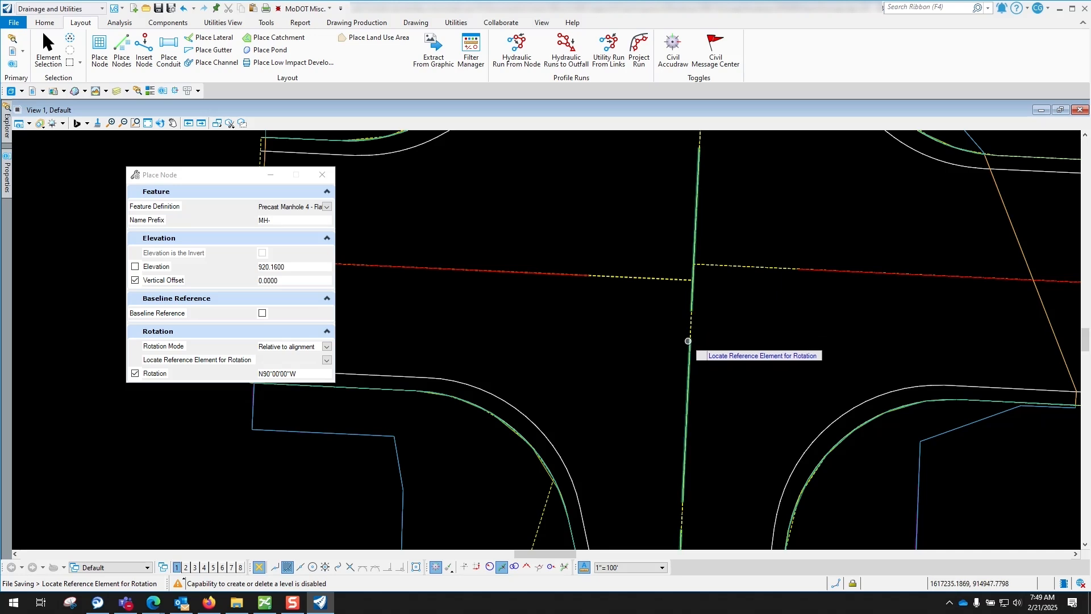
left_click(688, 343)
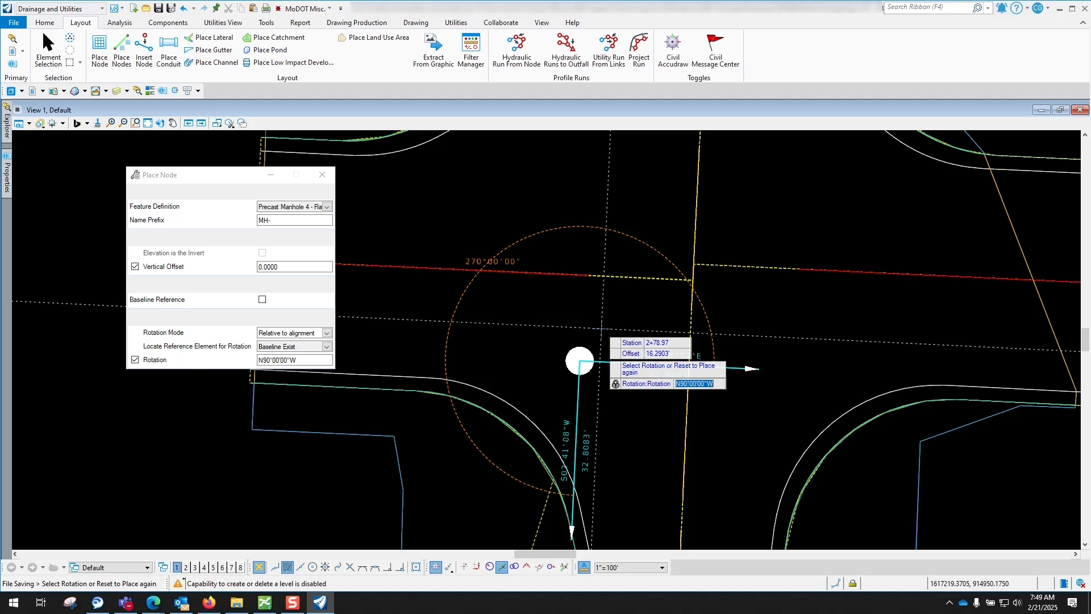
key("Return")
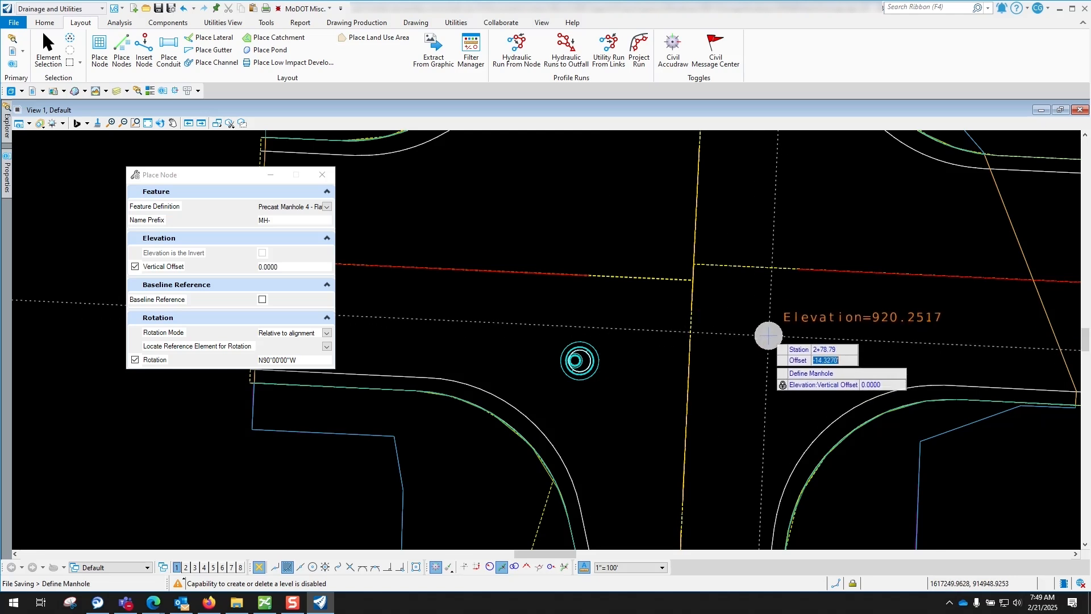
Place a second manhole at station 2+83.00, offset 20 on the east side of the baseline, rotated N90°00'00"W relative to the existing baseline
key("Tab")
type("2+")
type("83")
key("Tab")
type("20")
key("Tab")
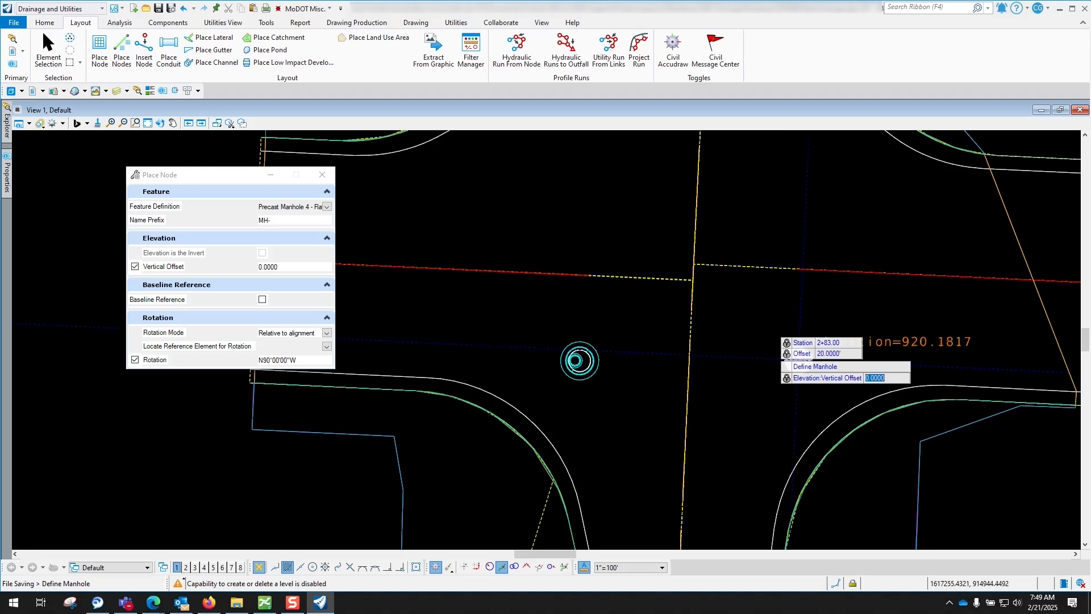
left_click(806, 386)
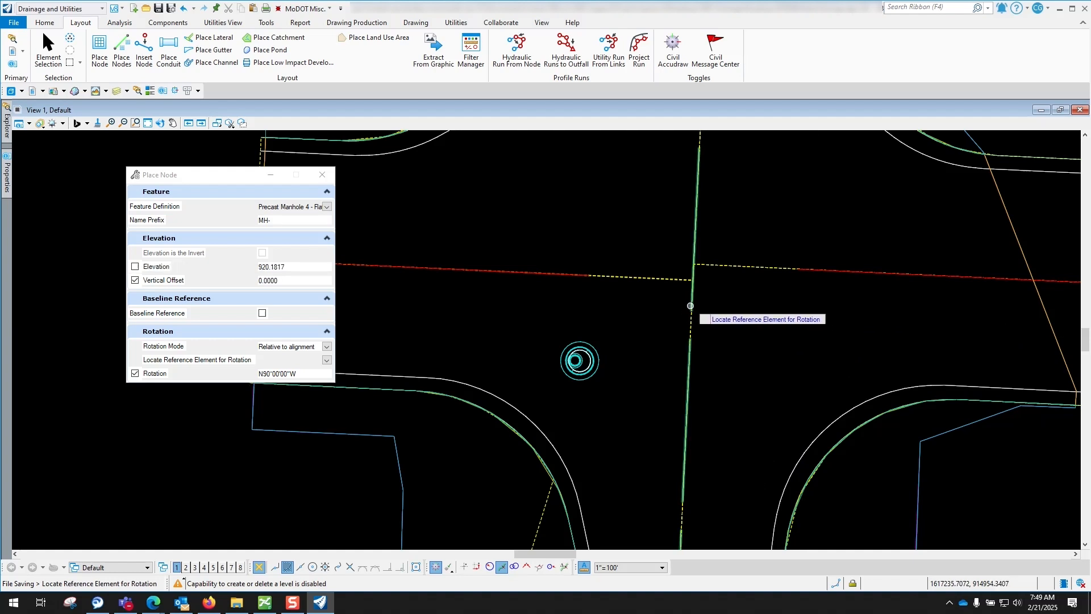
left_click(688, 318)
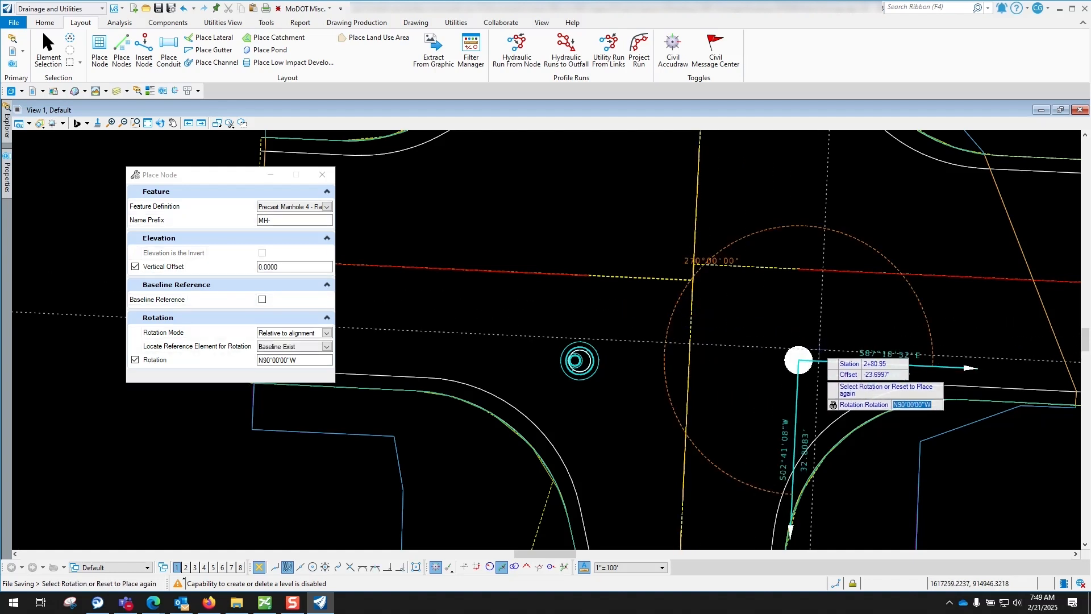
left_click(798, 362)
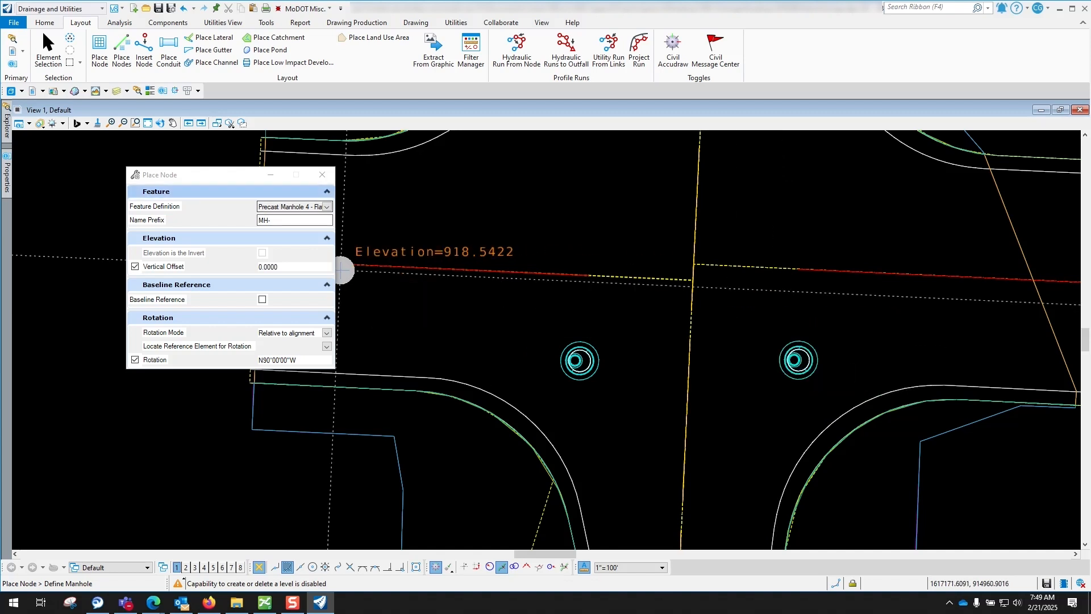
Change the node feature definition to Generic Node - Outfall from the storm water generic nodes
left_click(327, 206)
left_click(347, 281)
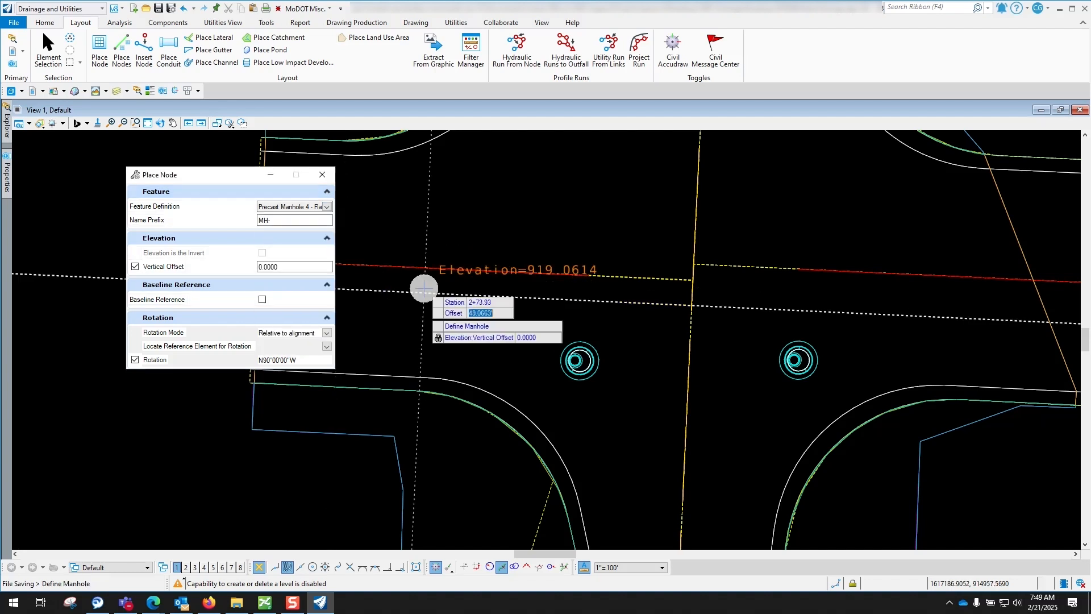
left_click(326, 207)
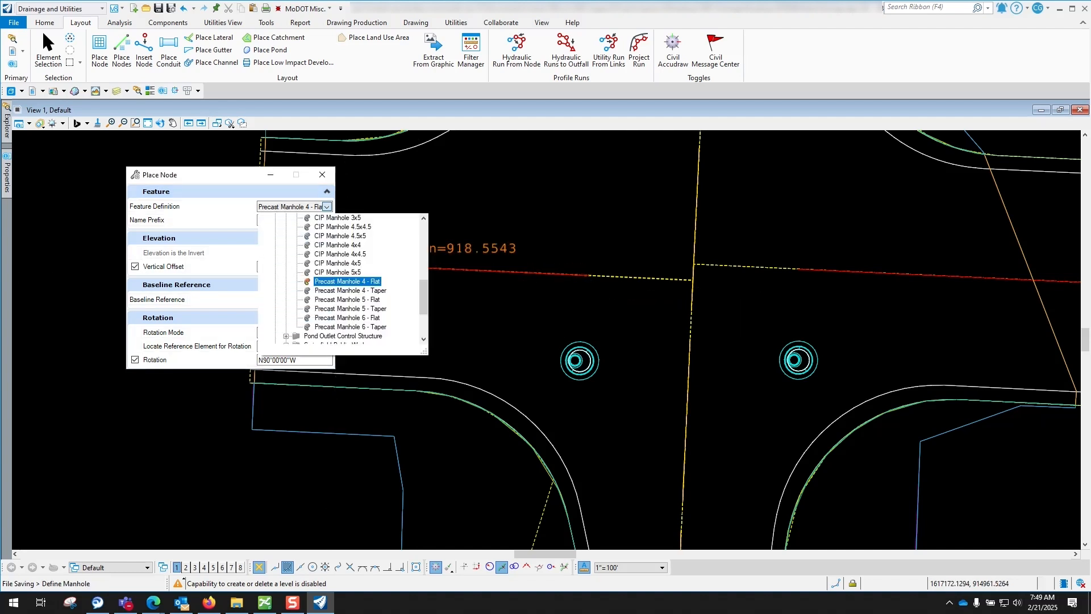
scroll(364, 336, "up", 5)
left_click_drag(424, 259, 424, 246)
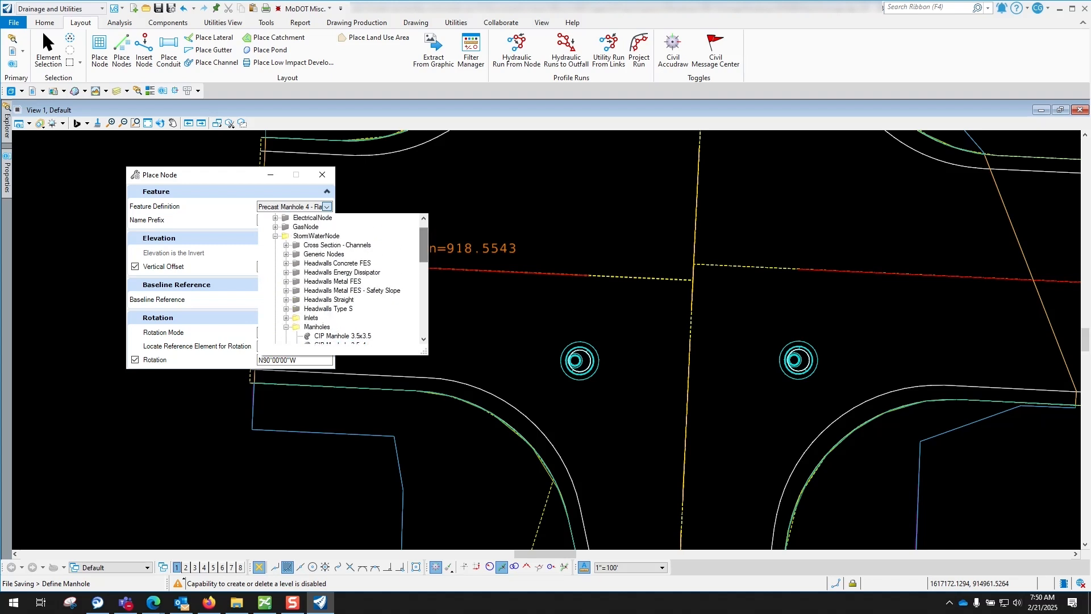
left_click(286, 327)
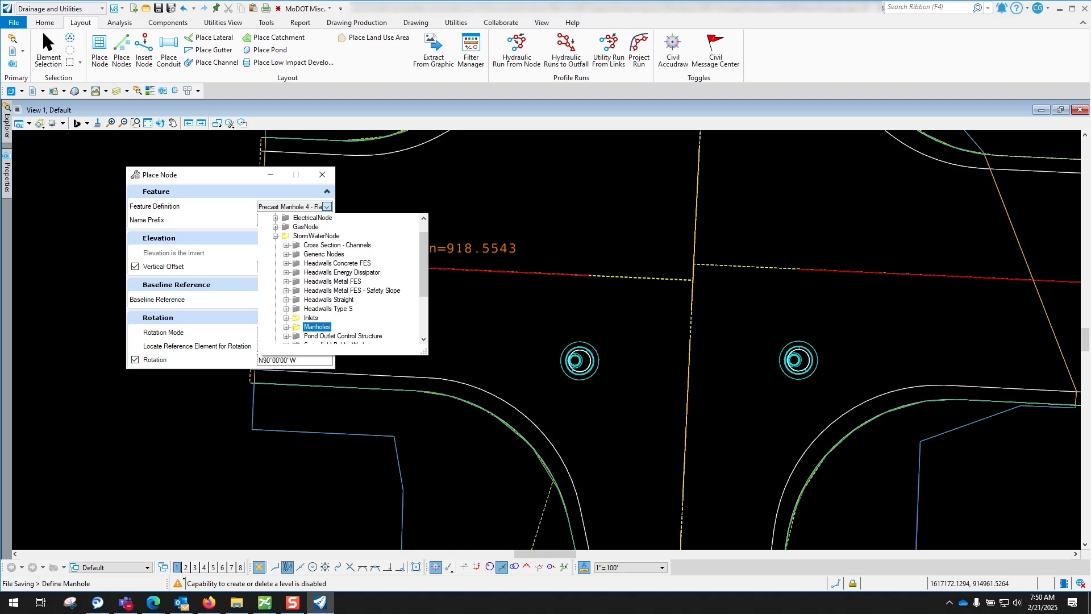
scroll(370, 292, "up", 1)
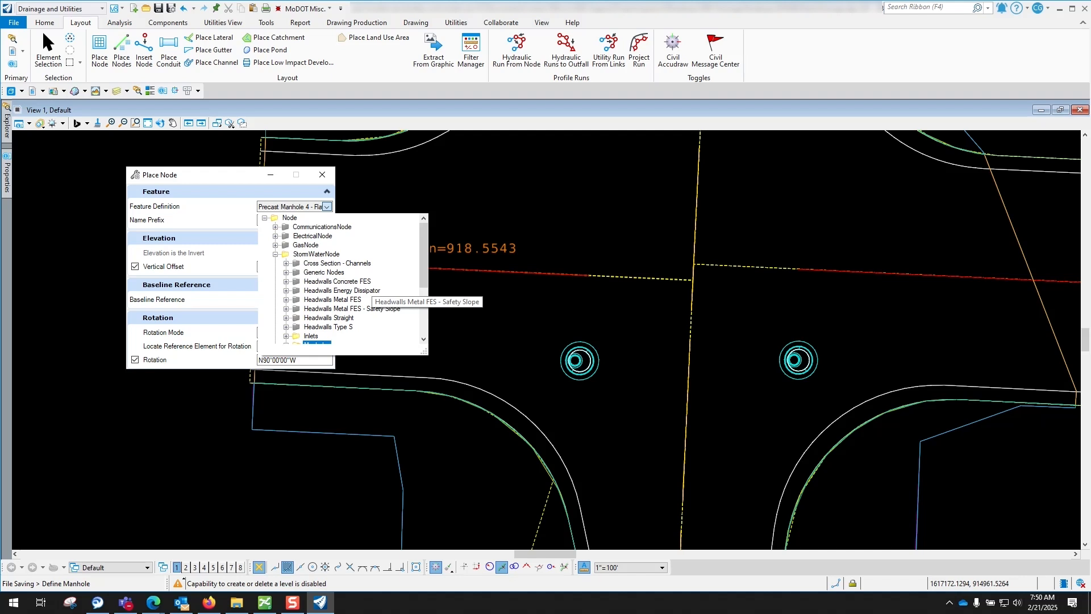
left_click(286, 272)
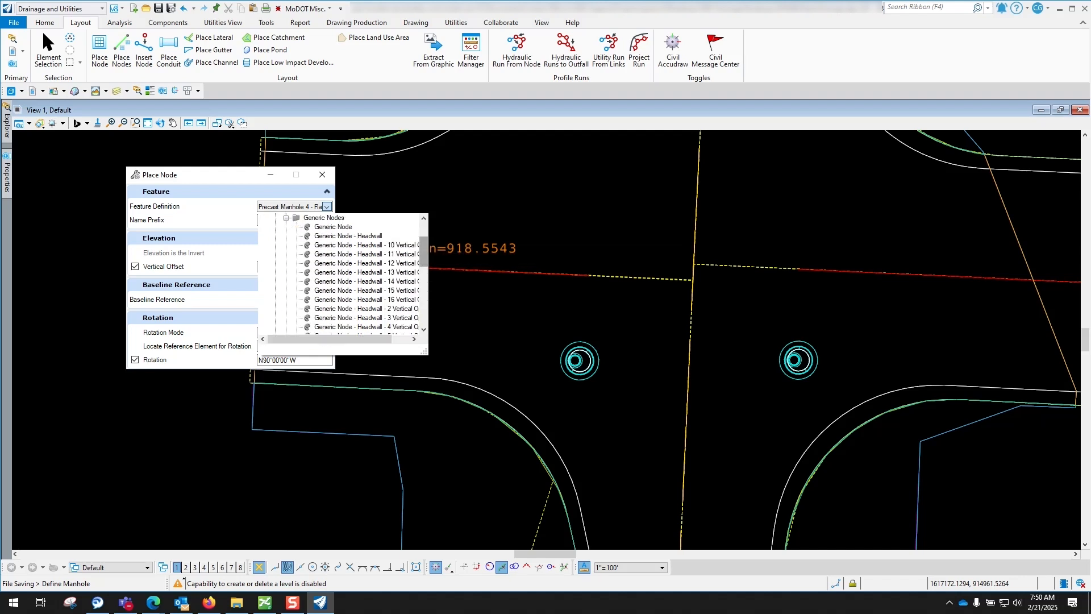
scroll(366, 300, "down", 4)
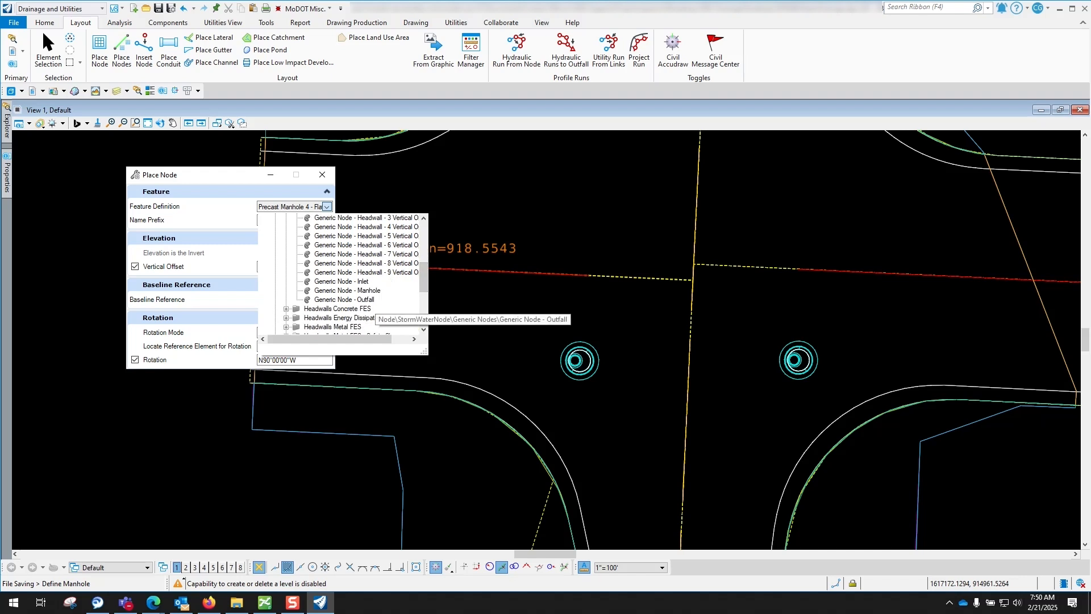
left_click(344, 299)
Fix the outfall's elevation at 910.0000 instead of taking it from a reference element
scroll(529, 360, "down", 2)
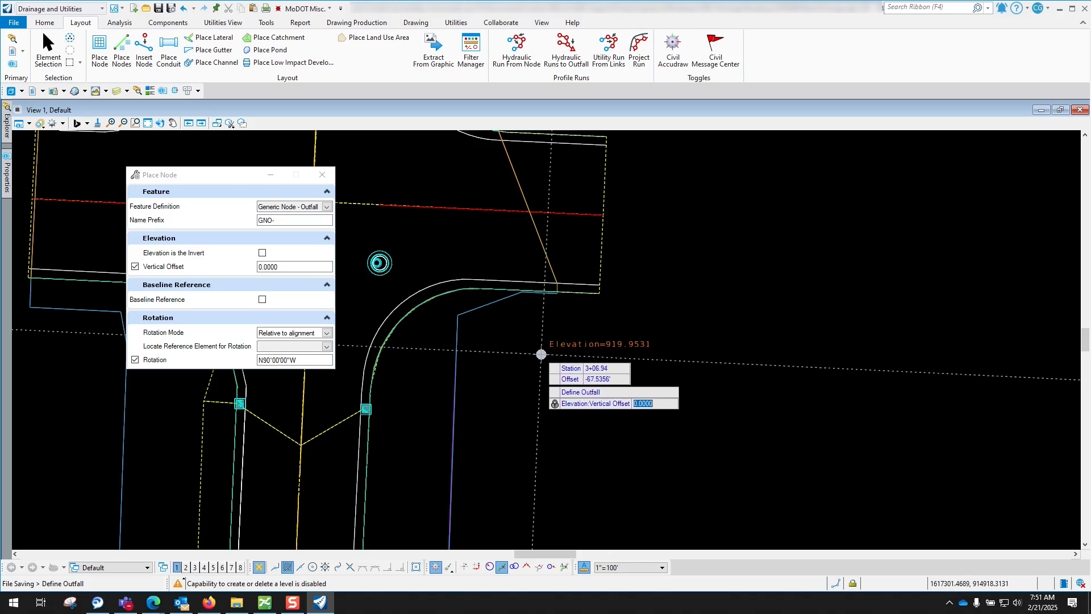
left_click(520, 362)
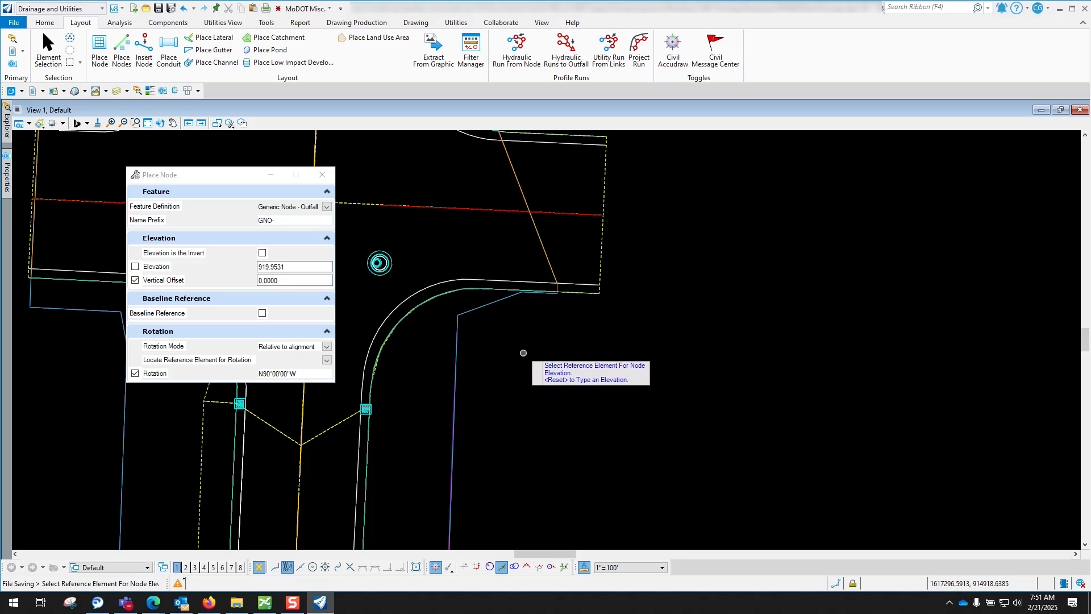
left_click(135, 266)
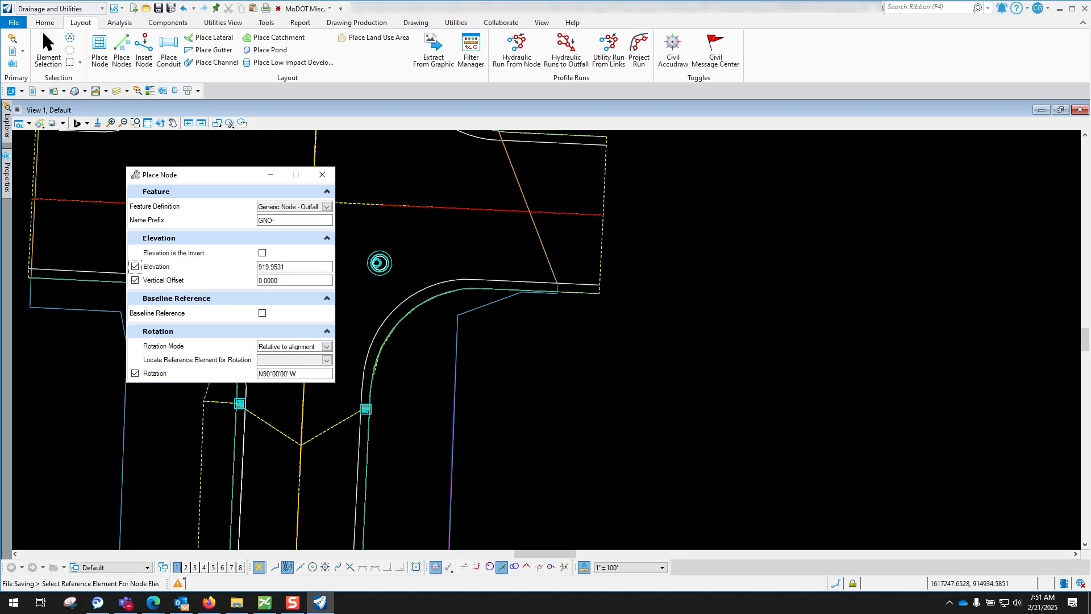
key("Tab")
type("9")
key("Return")
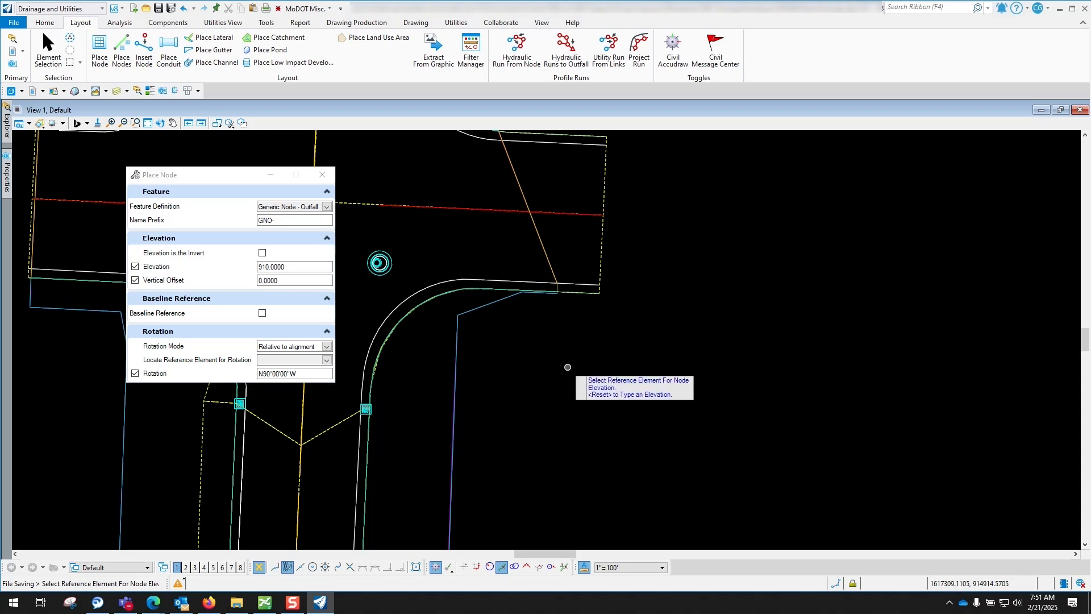
right_click(533, 349)
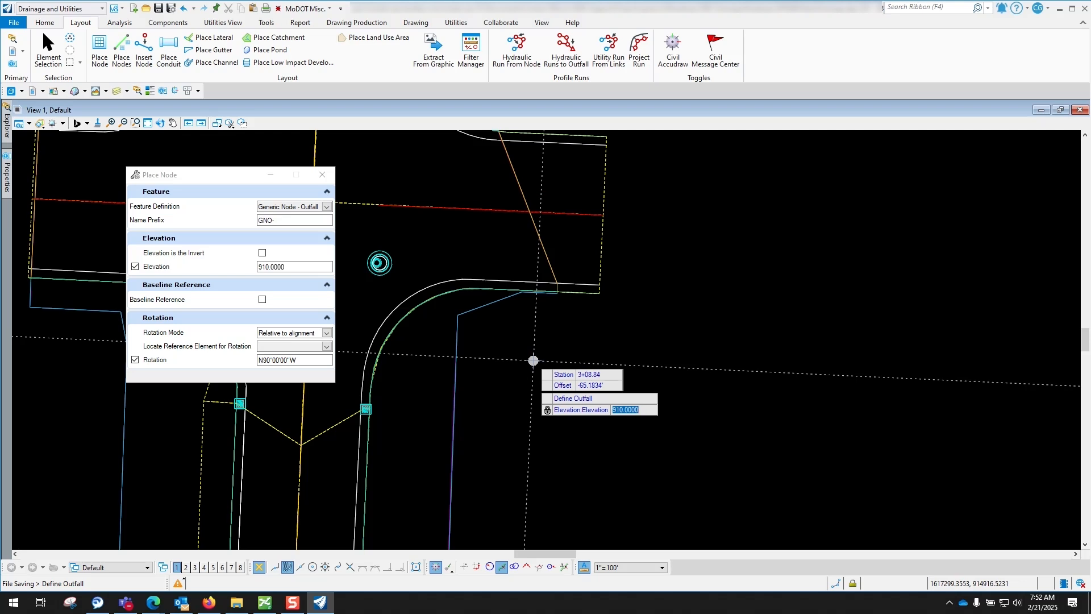
Place the outfall at station 3+00.00, offset 80 on the east side, rotated N90°00'00"W relative to the existing baseline, and end node placement
key("Tab")
type("3")
key("Tab")
type("80")
key("Tab")
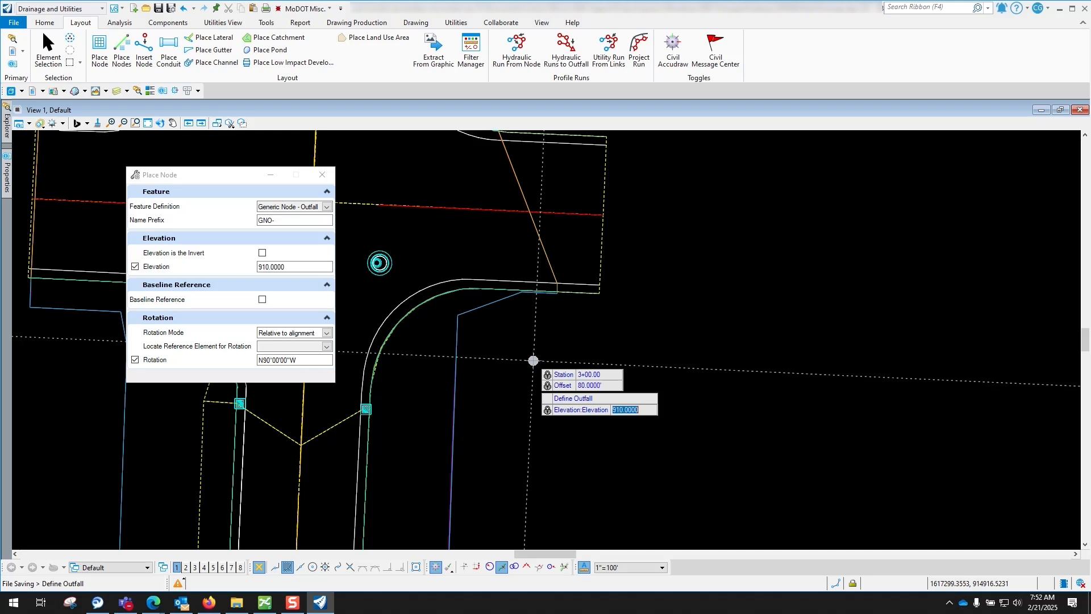
left_click(587, 332)
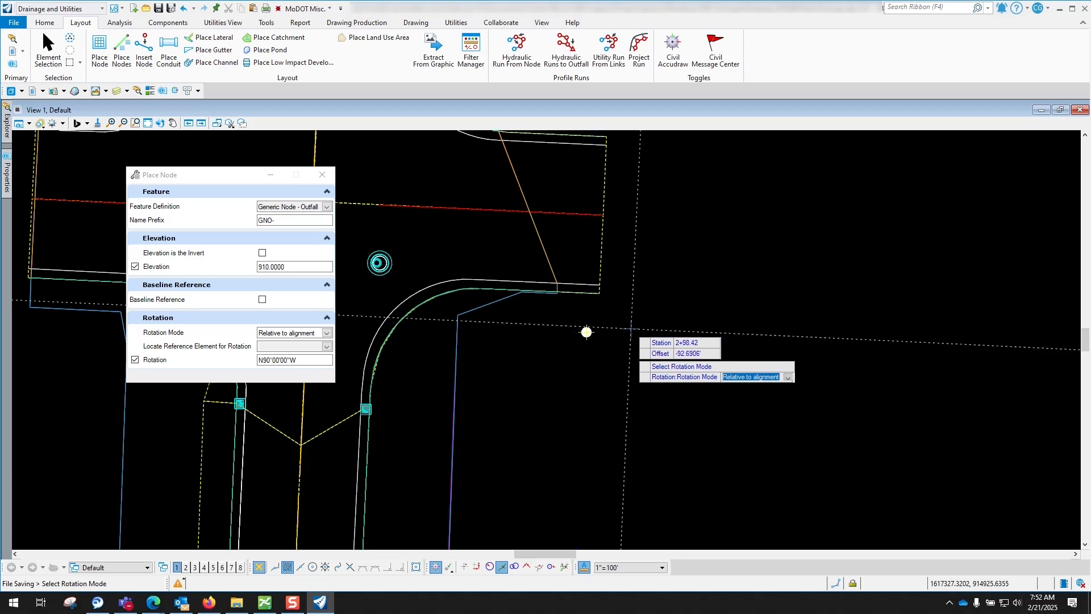
left_click(631, 328)
left_click(302, 400)
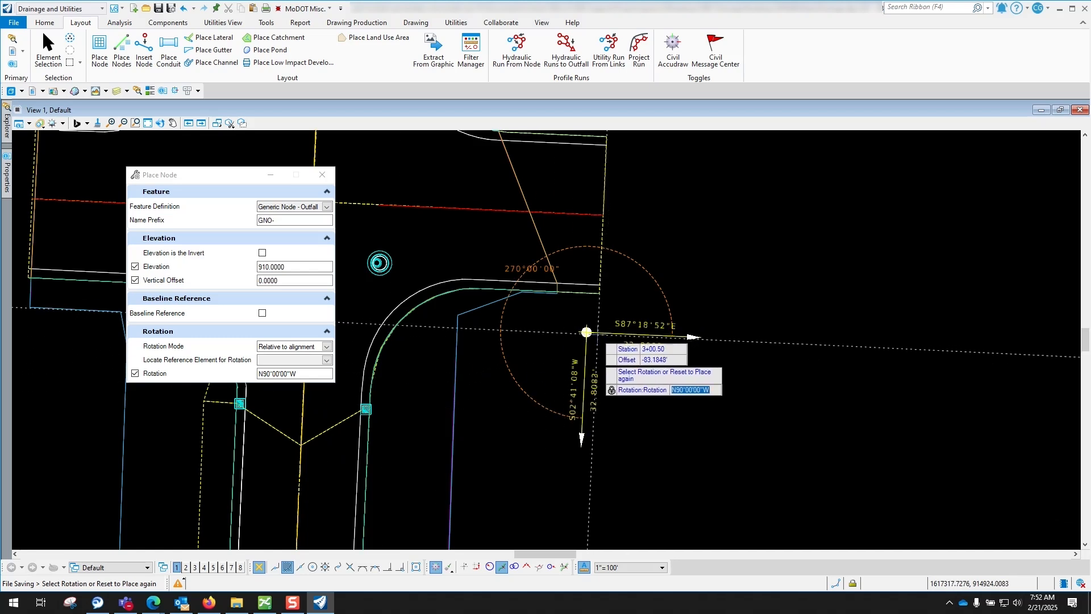
left_click(587, 332)
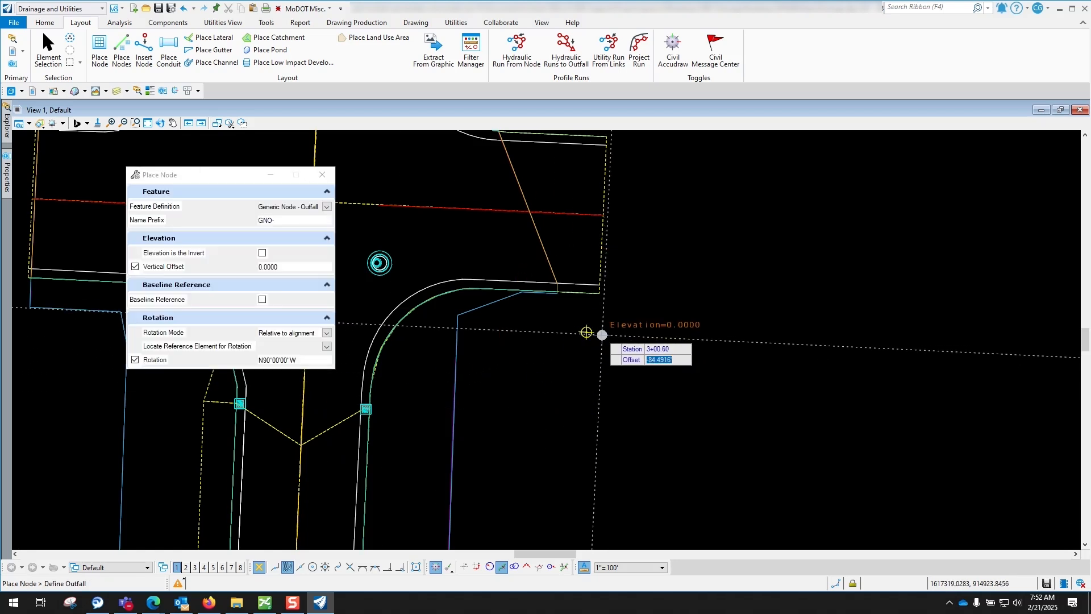
left_click(528, 367)
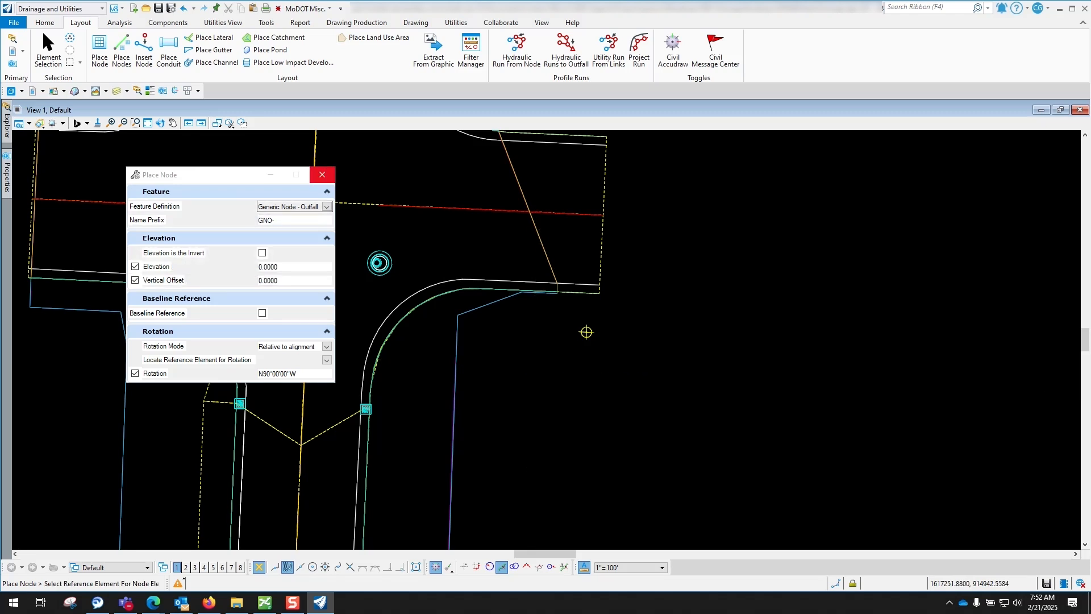
Close node placement and examine the placed inlets, manholes and outfall around the intersection
left_click(323, 175)
key("Escape")
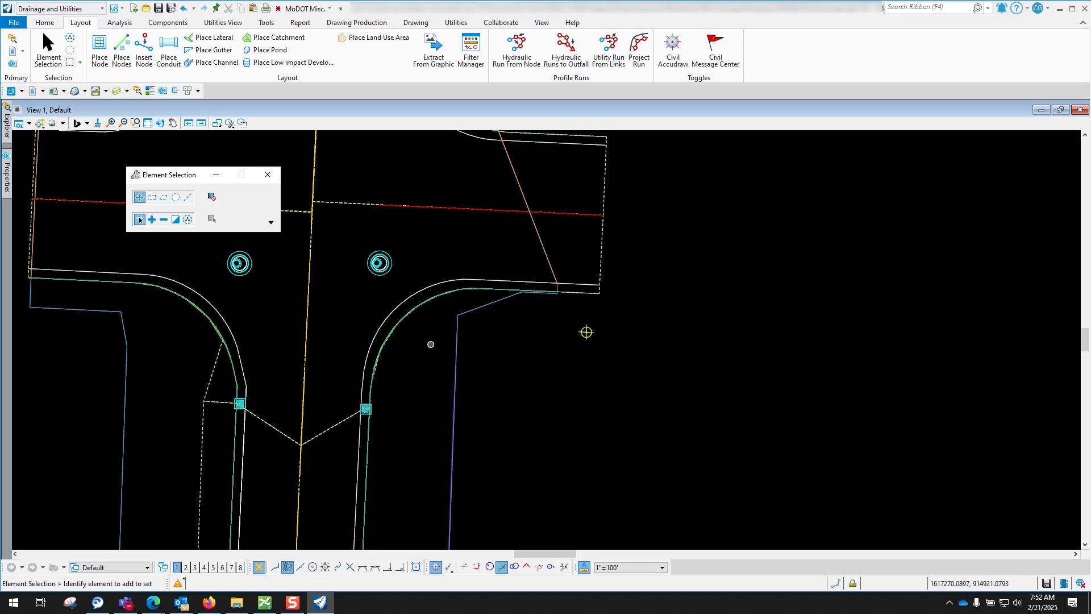
scroll(431, 344, "down", 5)
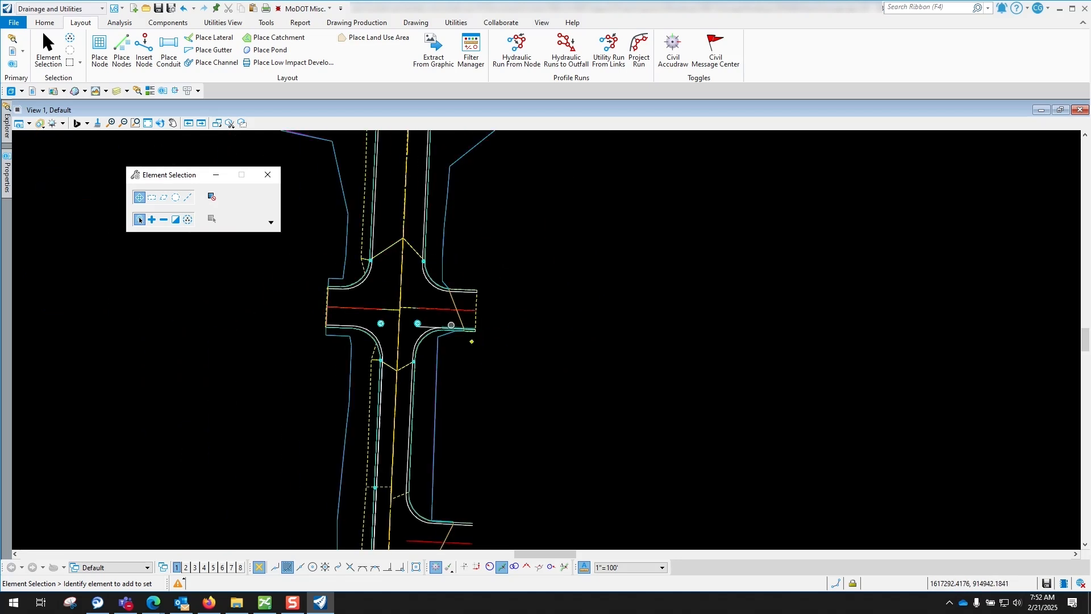
scroll(441, 313, "up", 2)
scroll(442, 313, "up", 1)
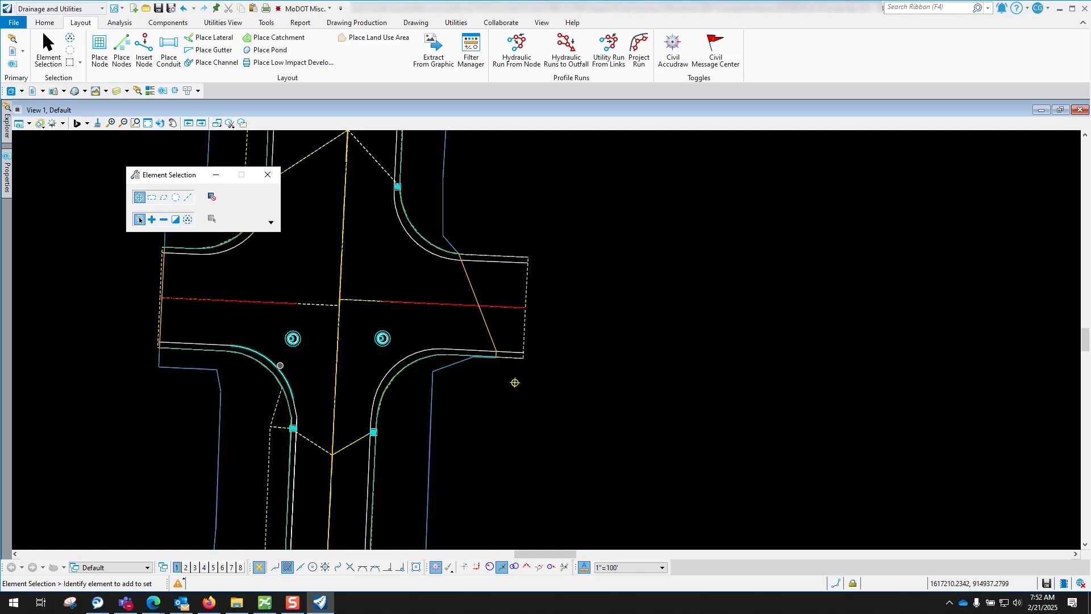
scroll(289, 447, "up", 6)
scroll(344, 285, "down", 3)
scroll(344, 284, "down", 2)
scroll(353, 195, "up", 8)
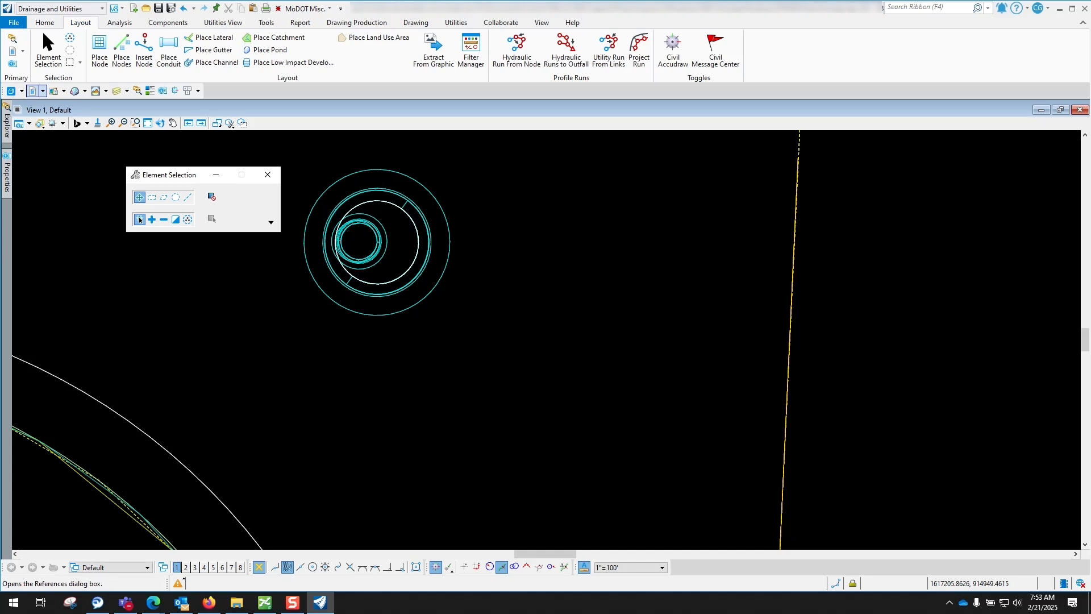
Turn off the display of the Drainage.dgn Default-3D reference
left_click(33, 91)
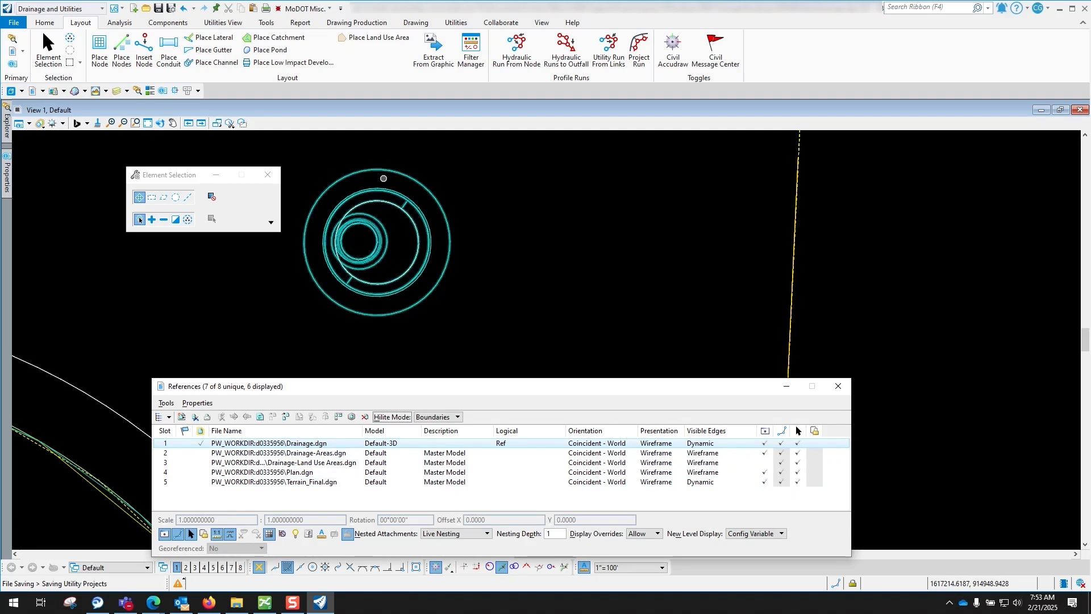
left_click(765, 443)
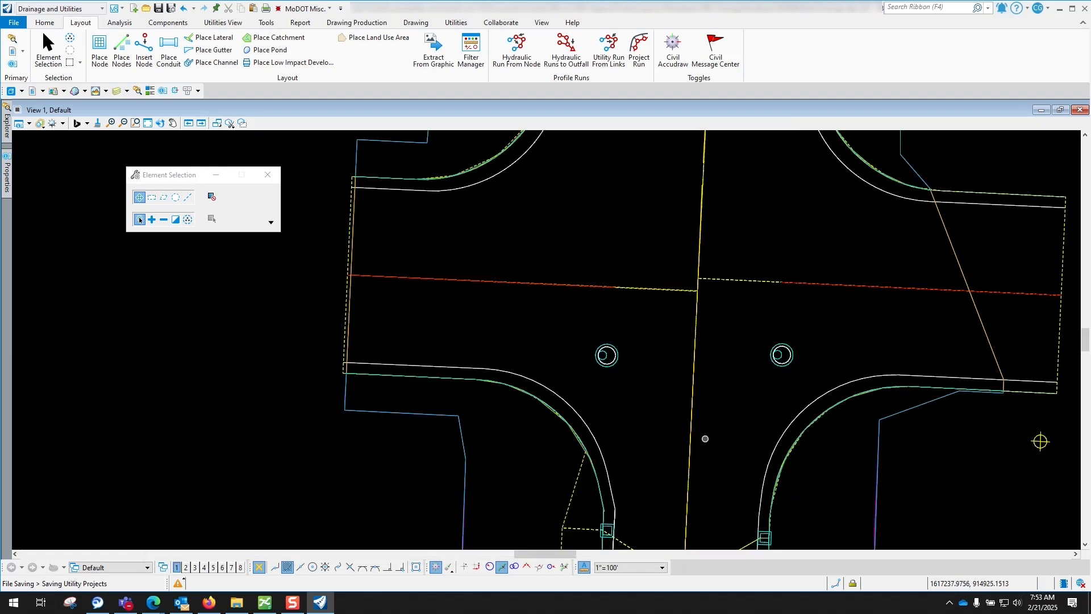
scroll(705, 438, "down", 4)
scroll(729, 480, "up", 4)
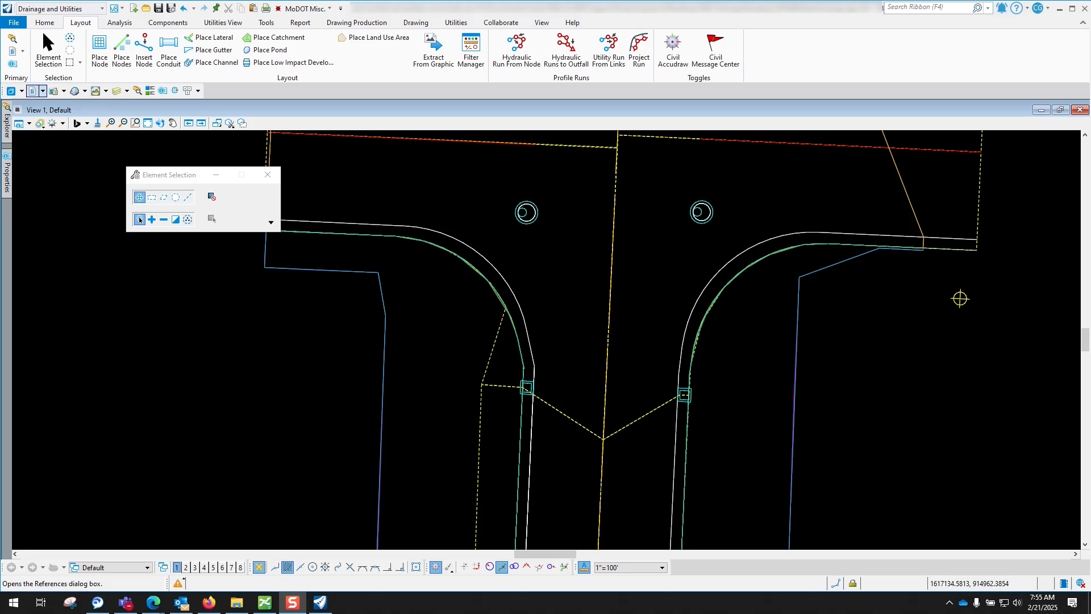
Turn off the display of the Plan.dgn, Terrain_Final.dgn and Drainage-Areas.dgn references
left_click(33, 91)
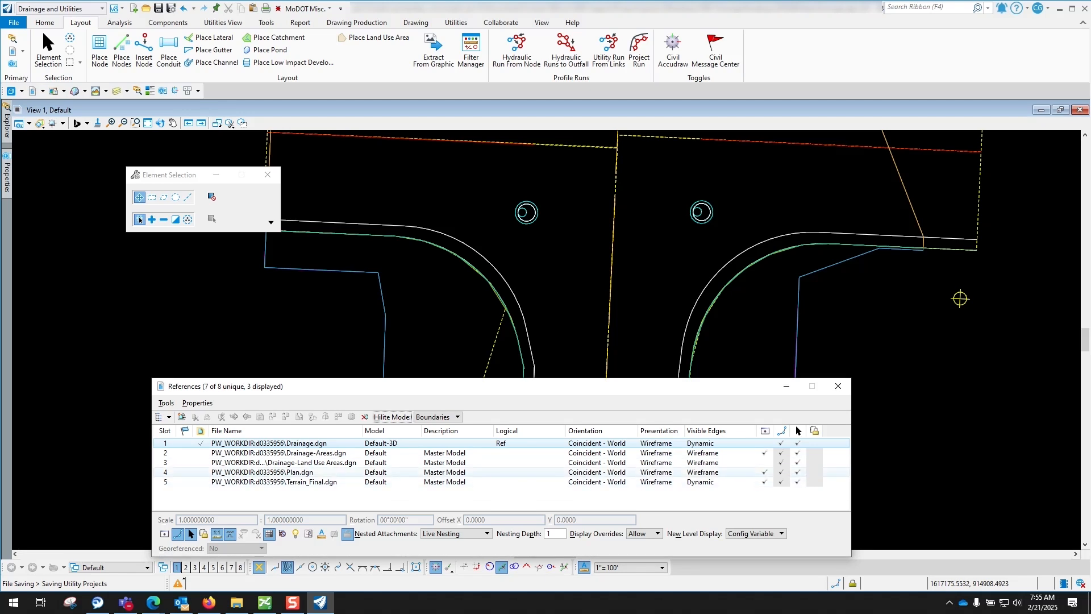
left_click(765, 472)
left_click(764, 481)
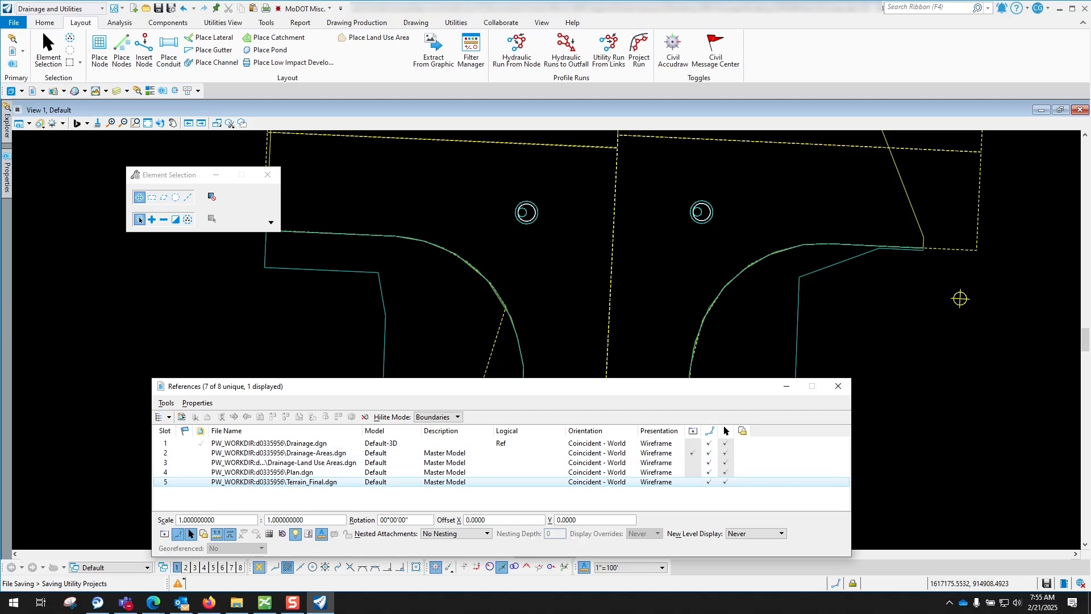
left_click(692, 453)
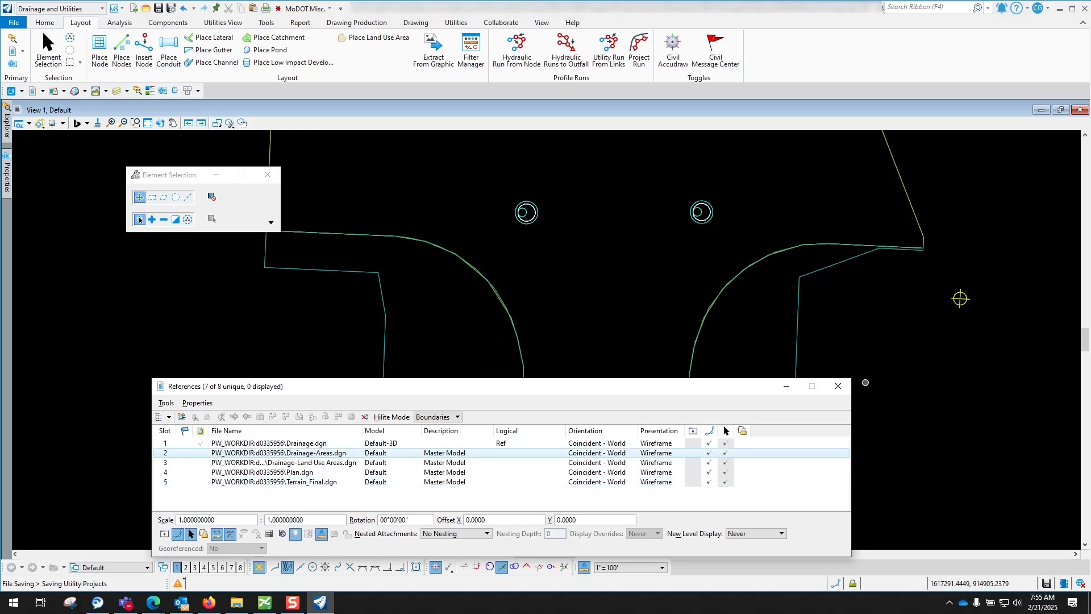
left_click(838, 386)
scroll(721, 329, "down", 10)
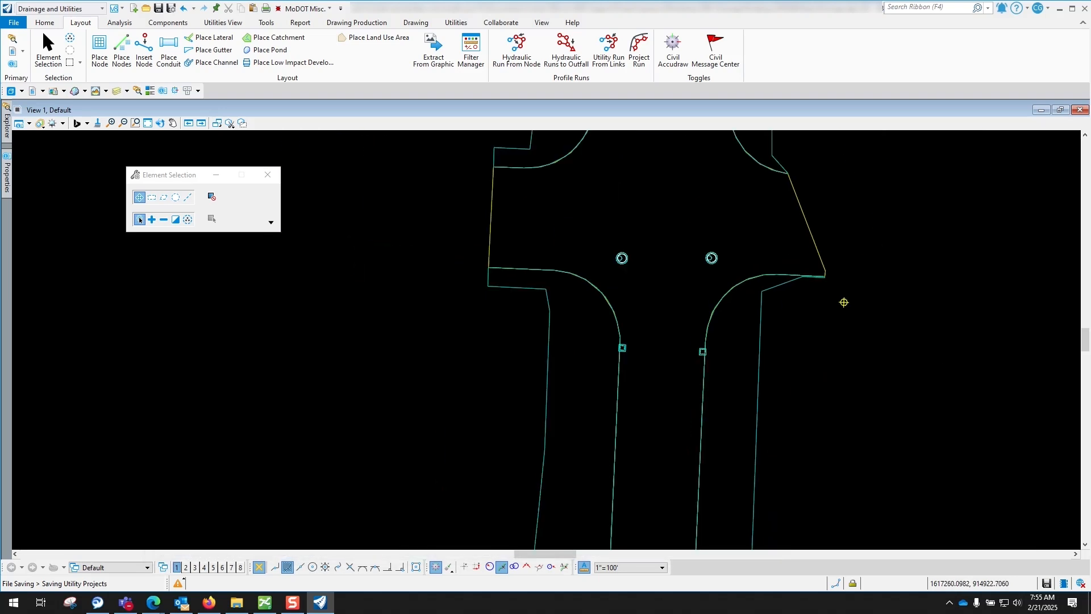
scroll(707, 309, "up", 5)
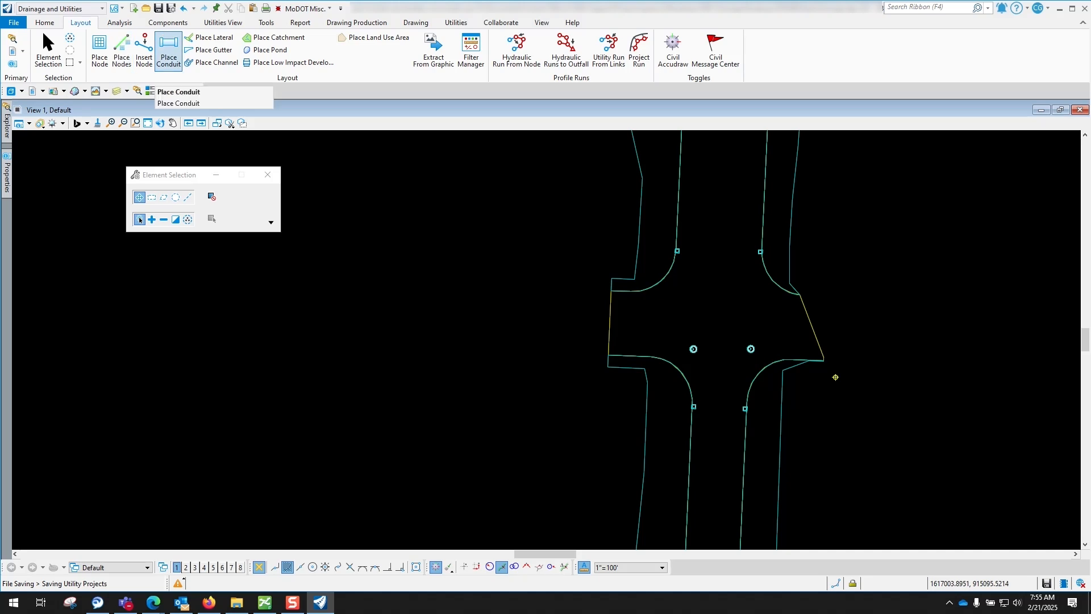
Set up a conduit with the Circular - Concrete feature definition from the storm water drainage pipes and the 12" description
left_click(169, 50)
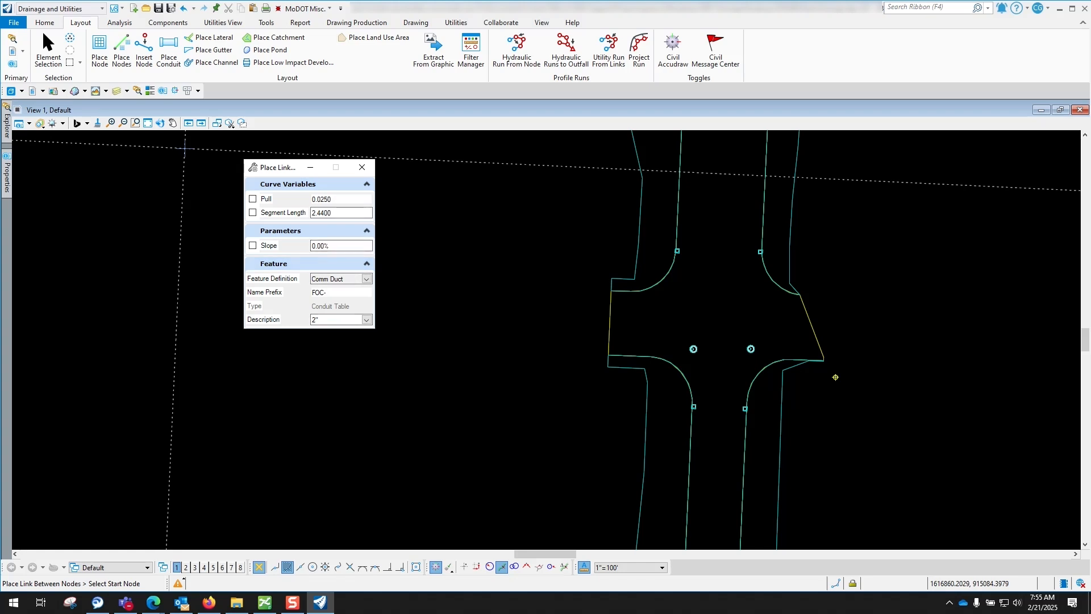
left_click(367, 279)
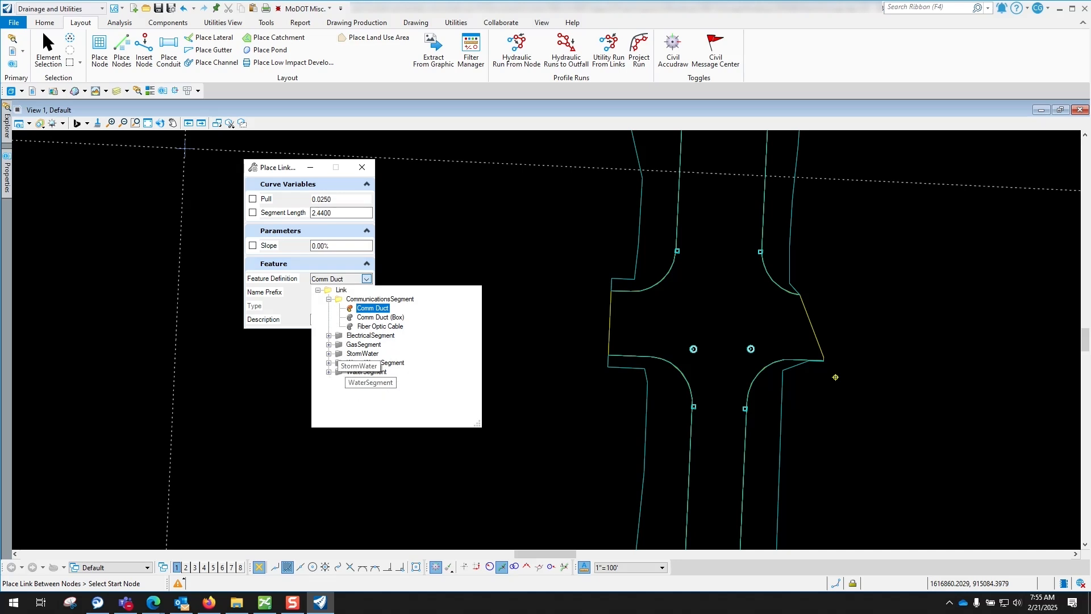
left_click(329, 353)
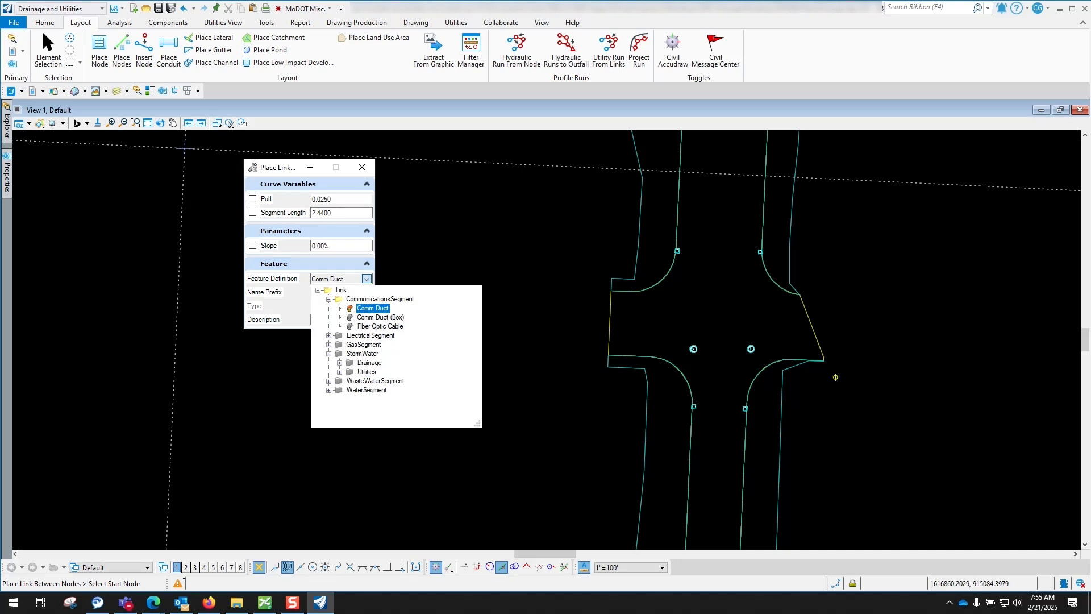
left_click(340, 362)
left_click(350, 381)
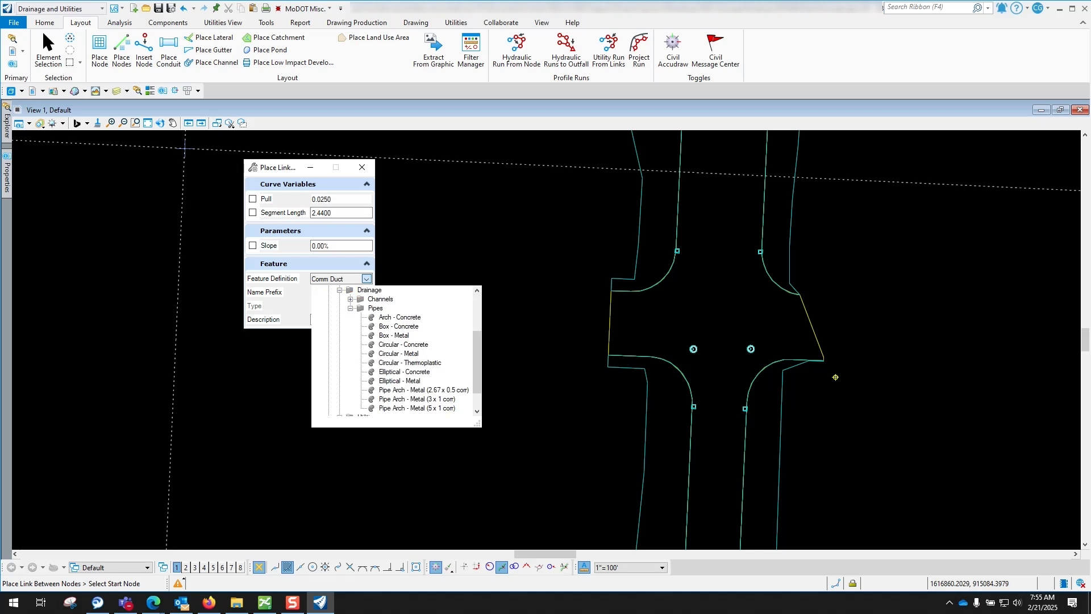
scroll(423, 345, "down", 1)
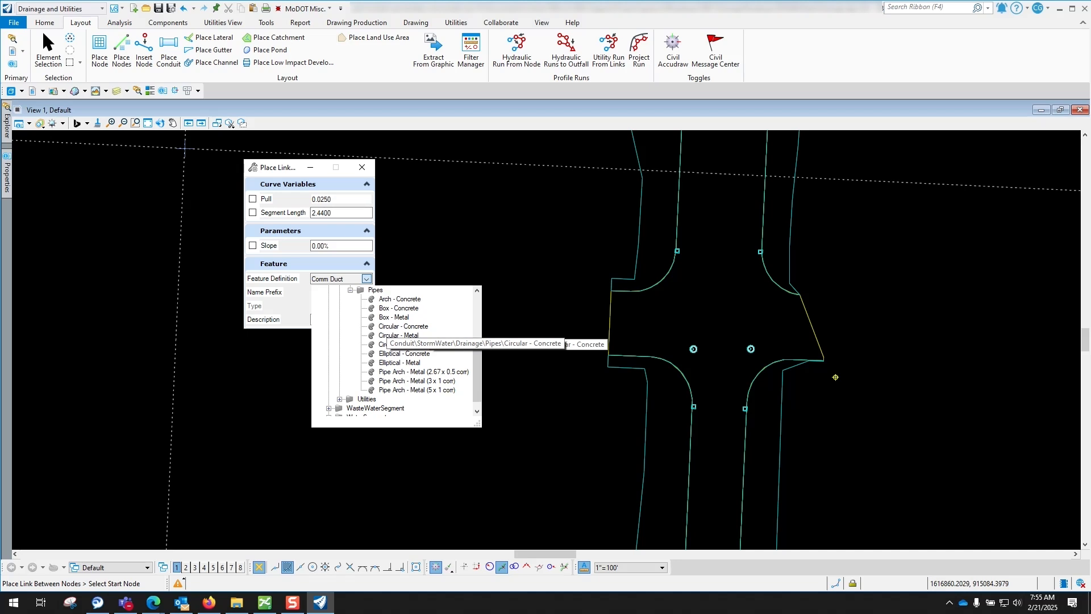
left_click(404, 326)
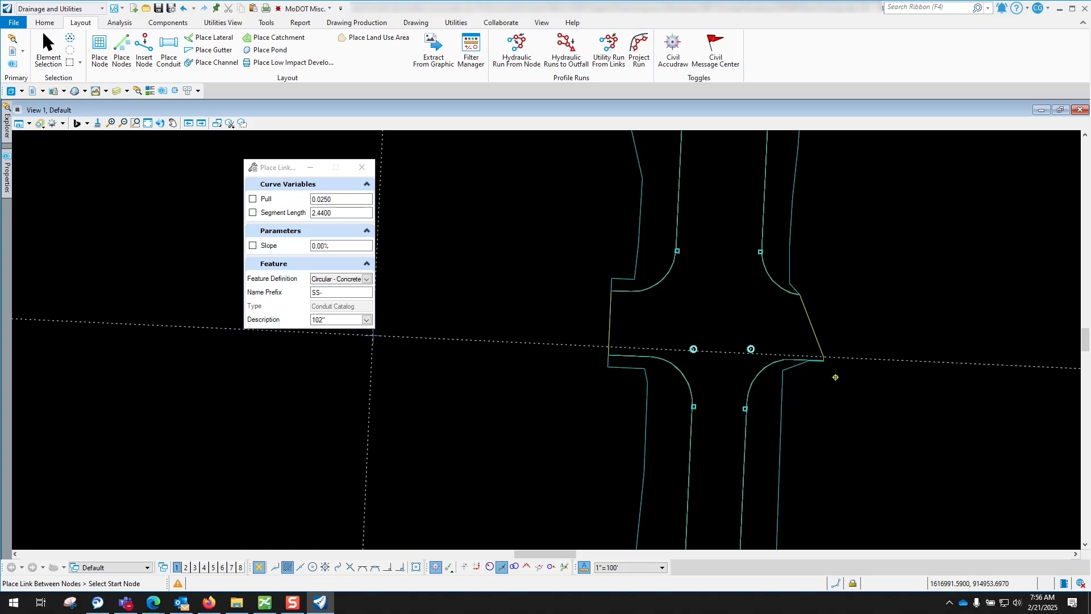
left_click(367, 319)
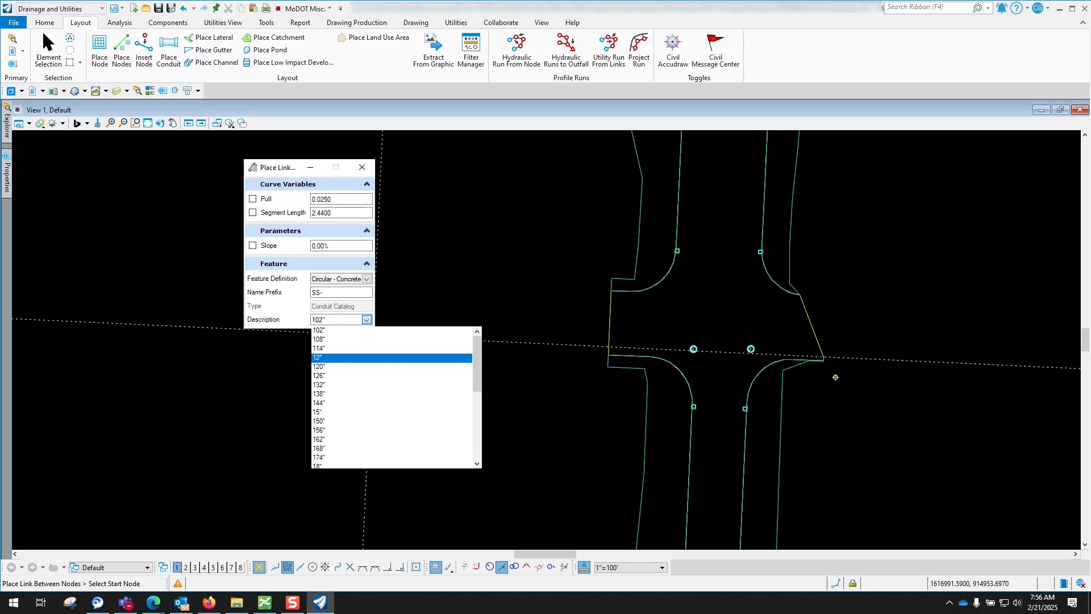
left_click(321, 357)
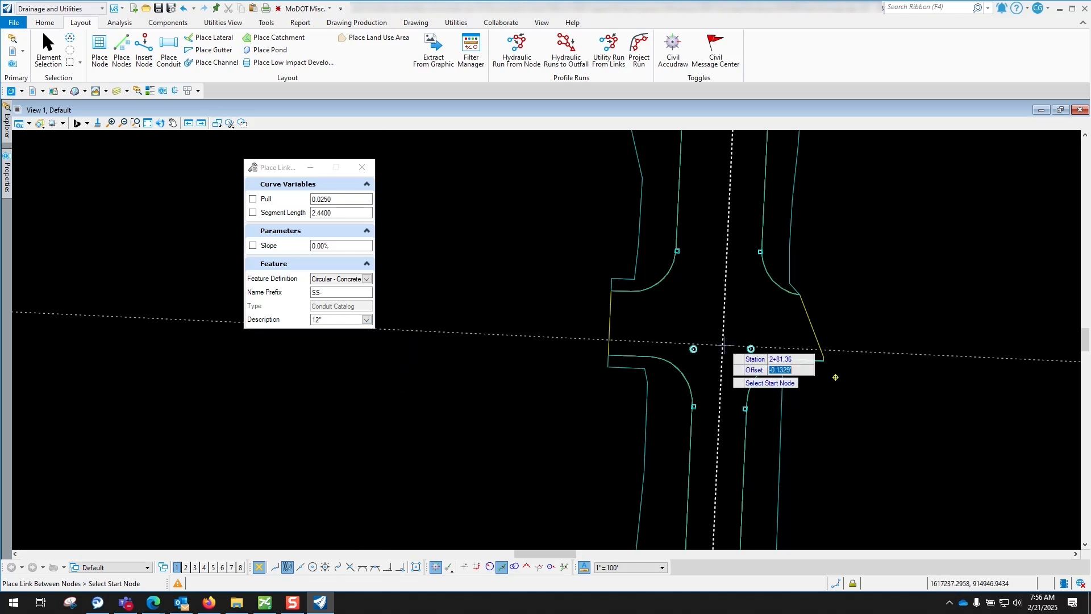
Place the 12" circular concrete conduit from the inlet northwest of the intersection to the west manhole, and end conduit placement
scroll(754, 282, "up", 3)
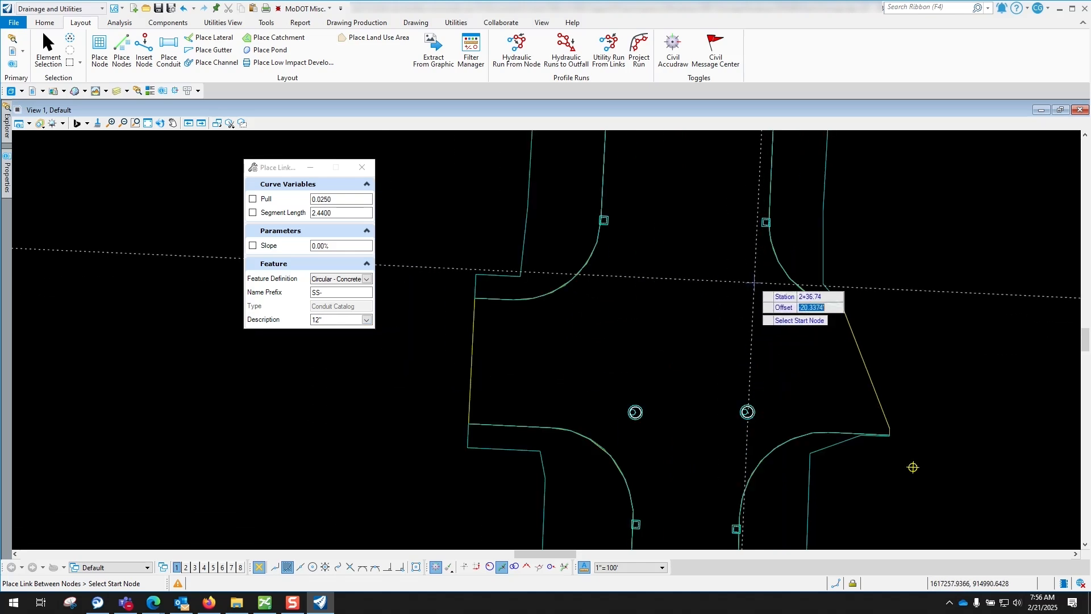
scroll(754, 282, "up", 1)
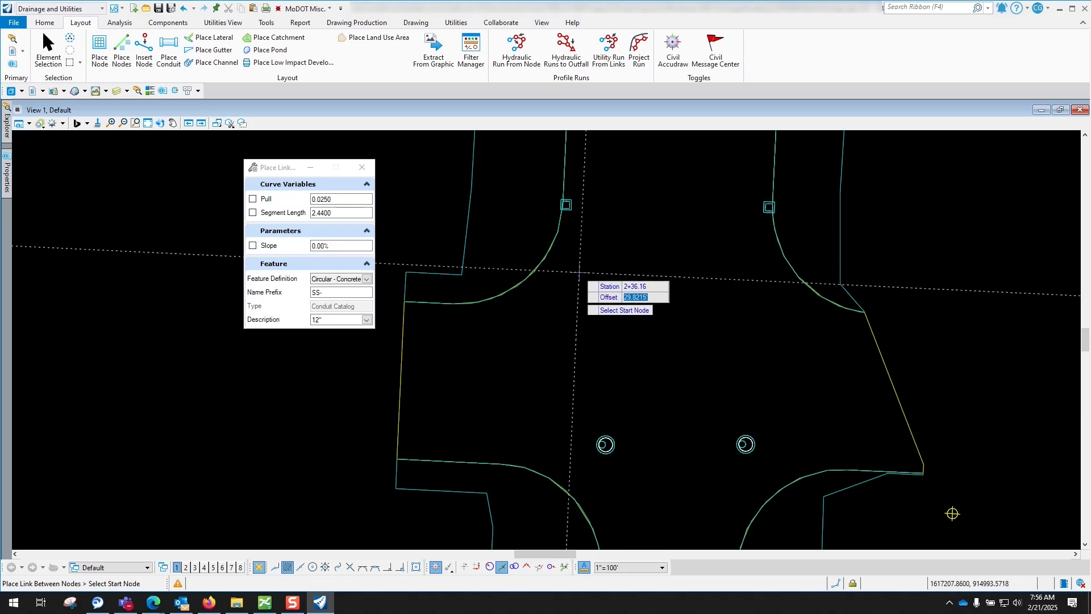
scroll(568, 208, "up", 4)
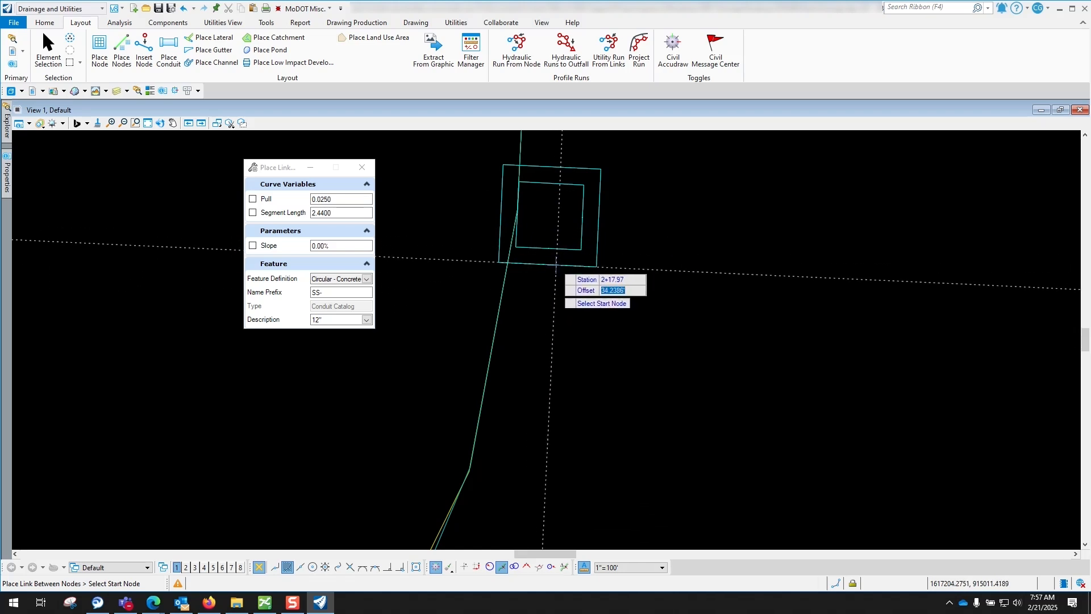
left_click(548, 248)
scroll(550, 307, "down", 5)
scroll(554, 372, "down", 2)
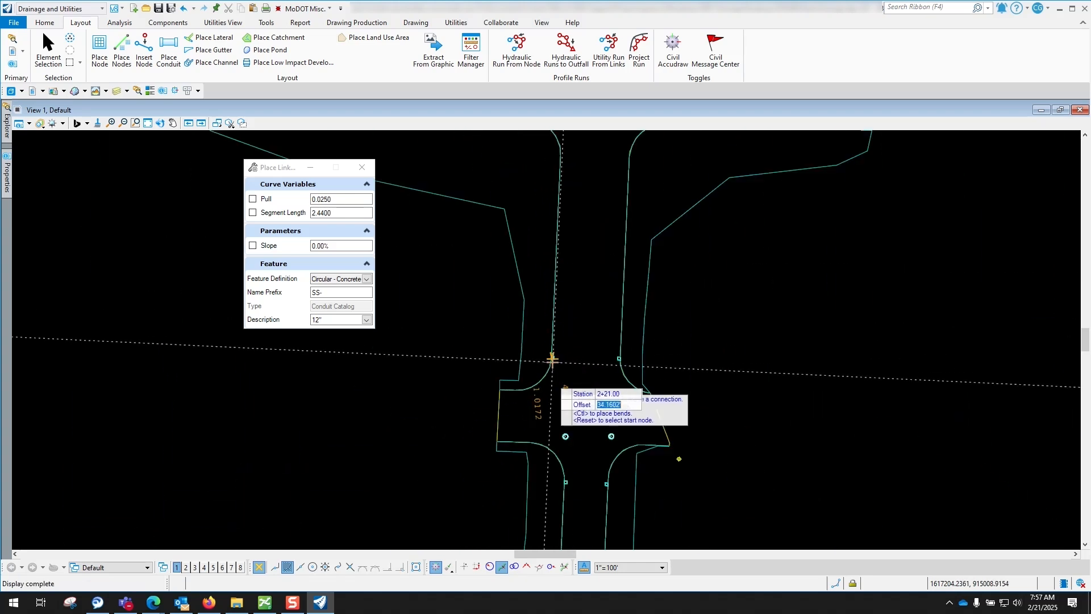
scroll(568, 432, "up", 6)
scroll(544, 439, "up", 1)
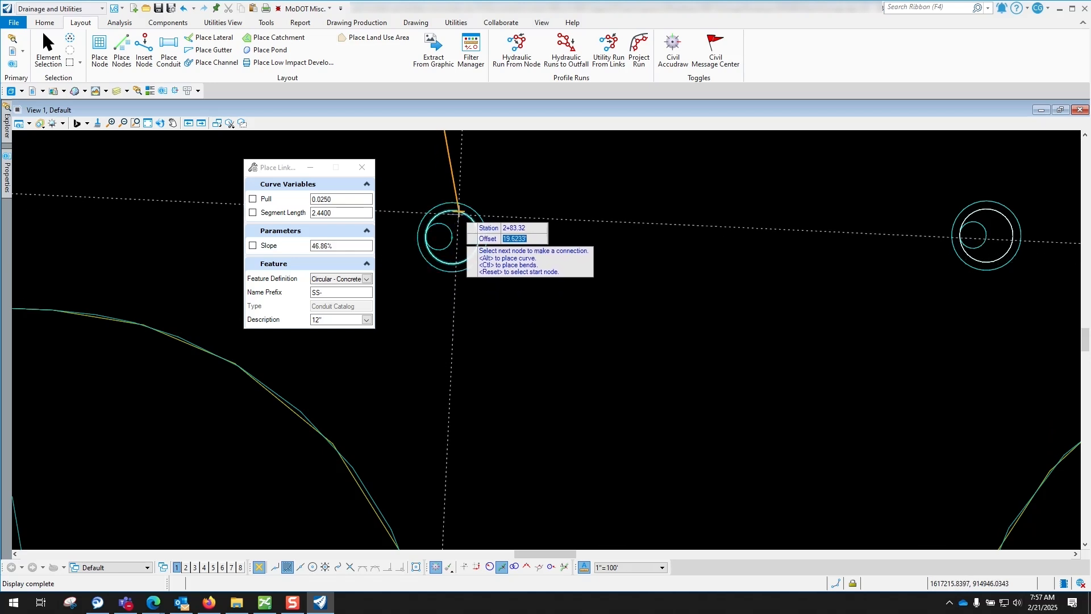
scroll(449, 222, "up", 3)
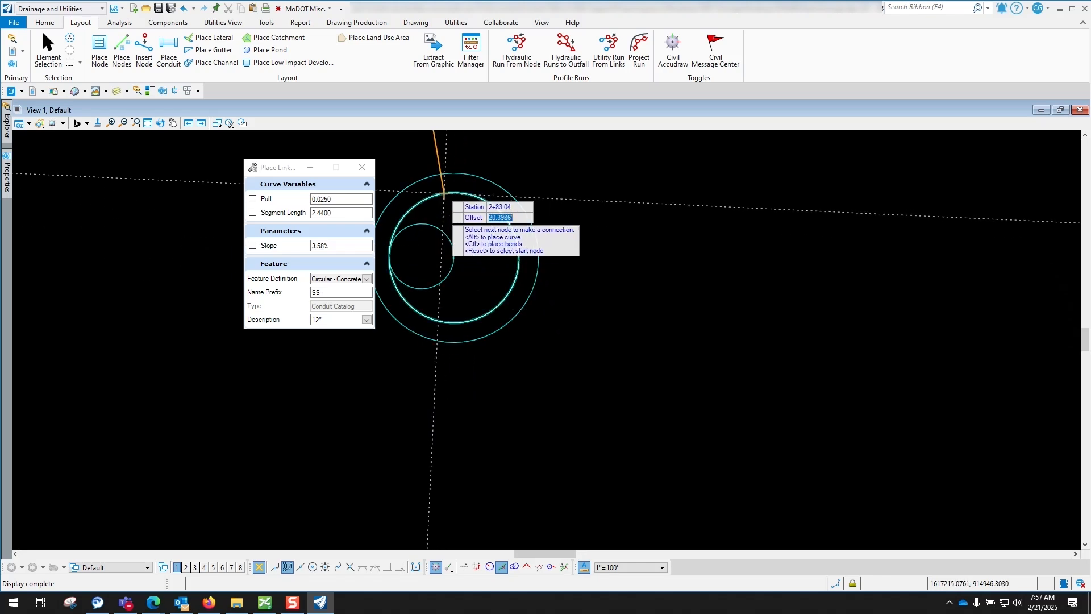
scroll(461, 246, "down", 3)
scroll(512, 267, "up", 4)
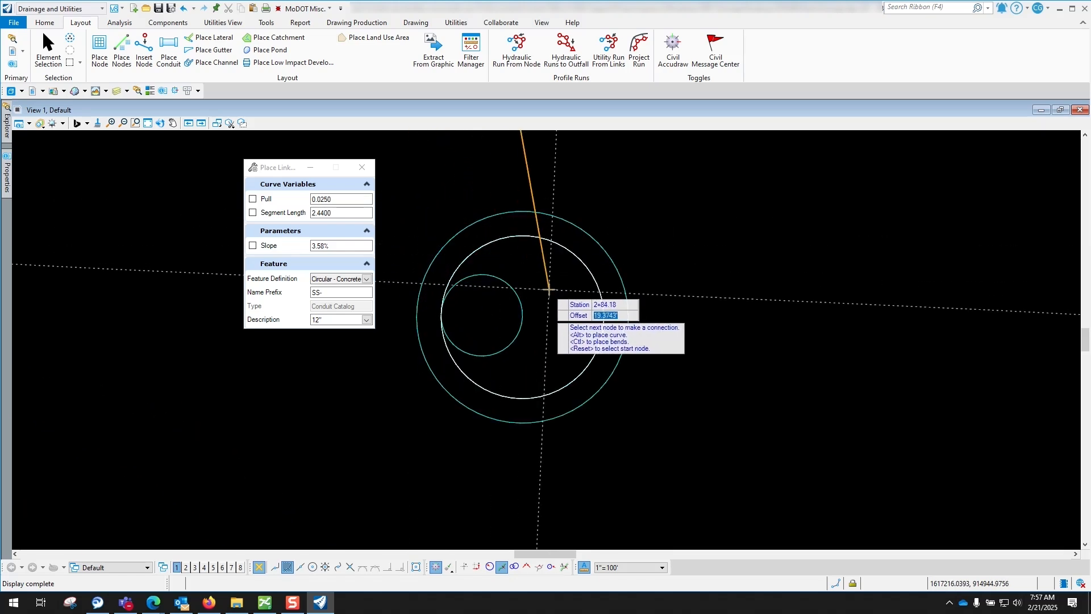
left_click(523, 316)
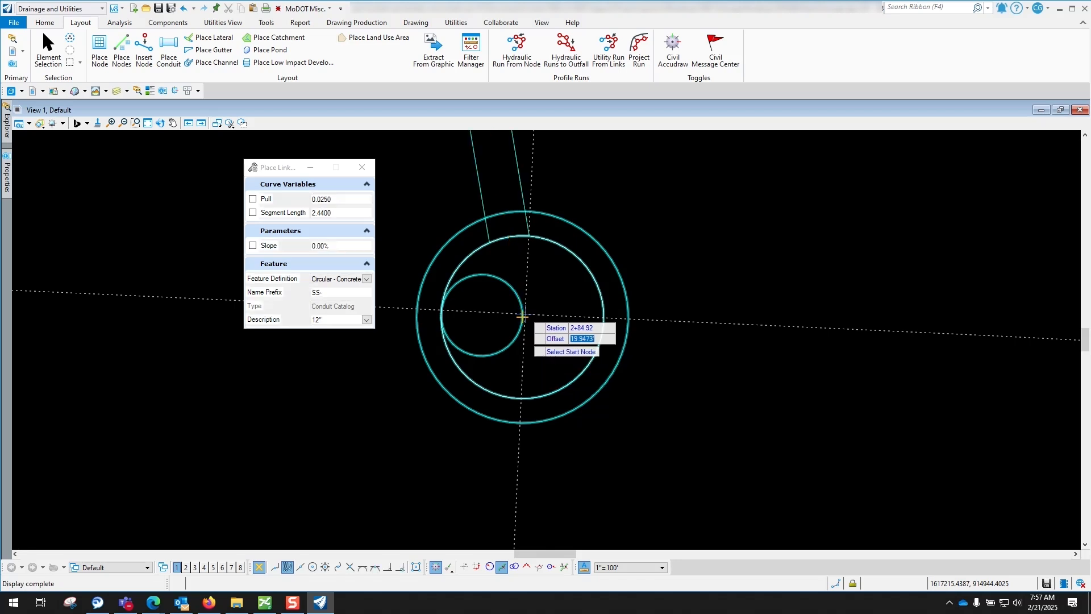
scroll(622, 284, "down", 3)
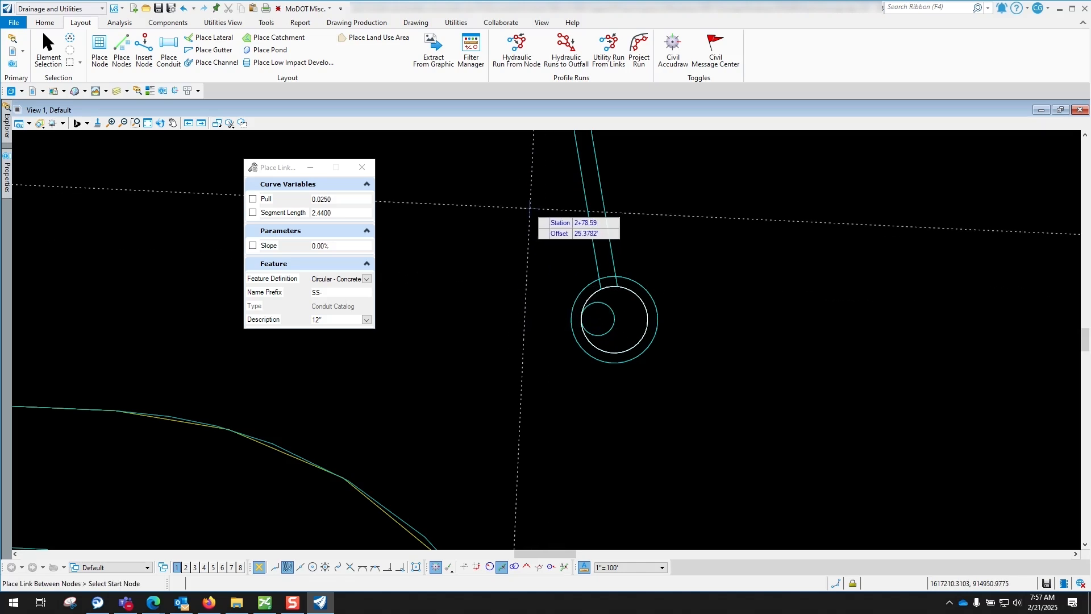
key("Escape")
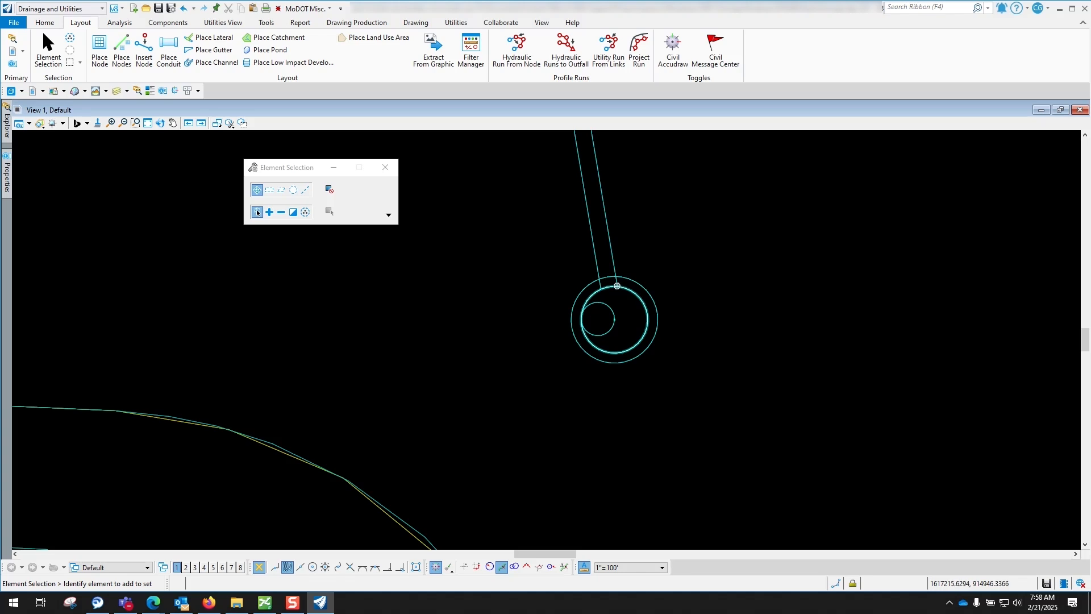
Place a second 12" Circular - Concrete conduit from the inlet northeast of the intersection to the east manhole
scroll(455, 294, "down", 5)
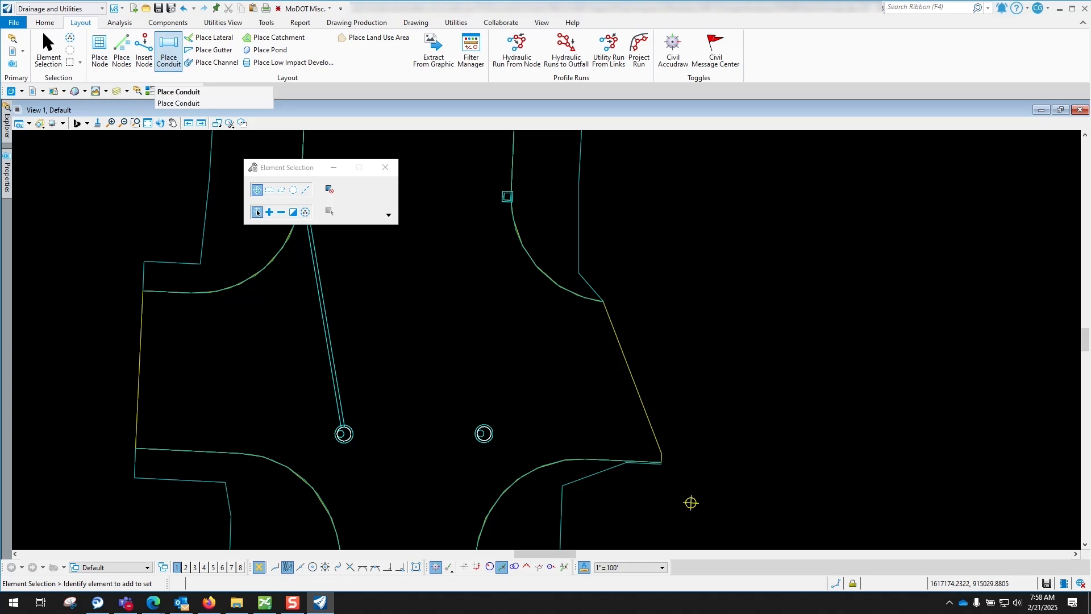
left_click(169, 51)
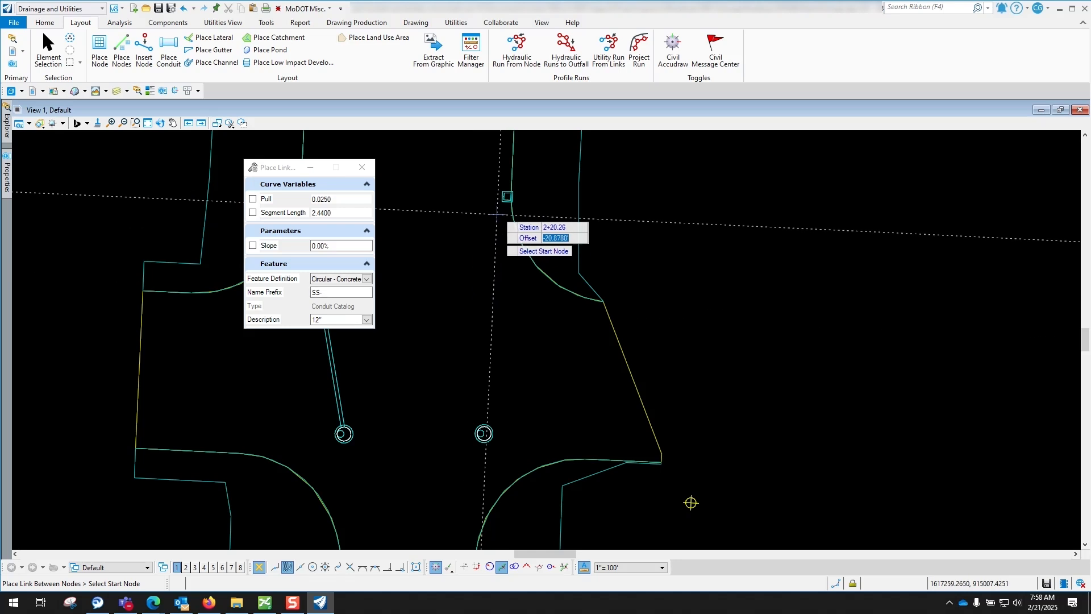
scroll(505, 194, "up", 4)
left_click(504, 187)
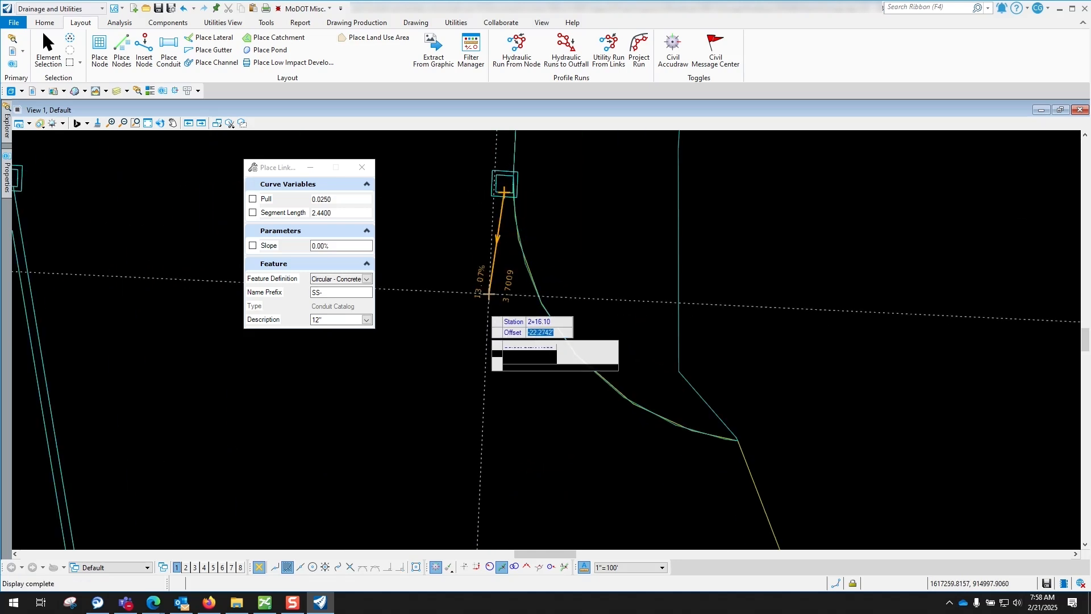
scroll(487, 304, "down", 5)
scroll(473, 466, "up", 6)
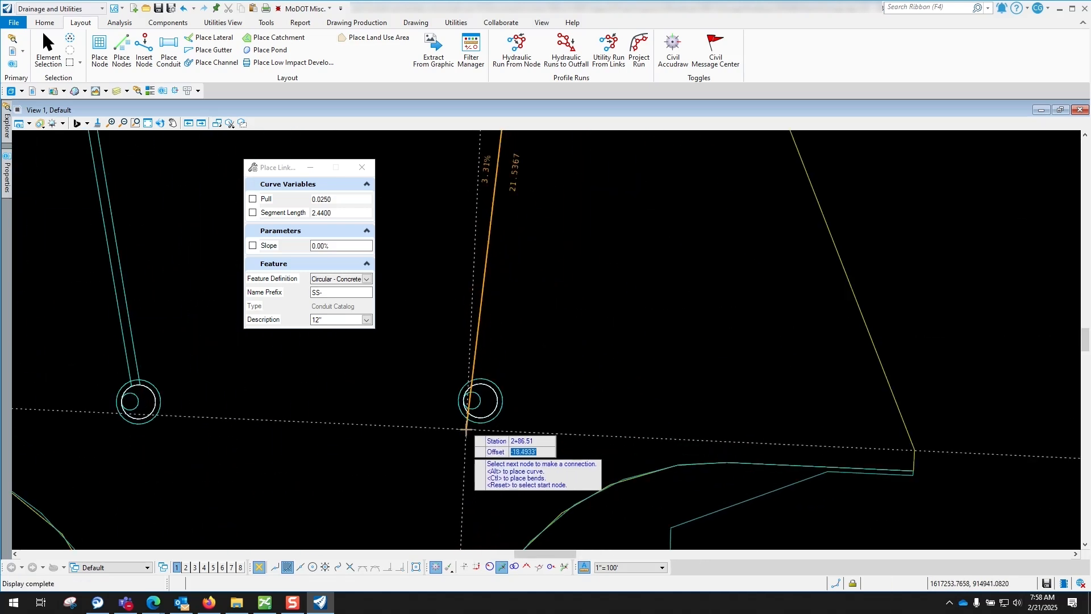
left_click(484, 393)
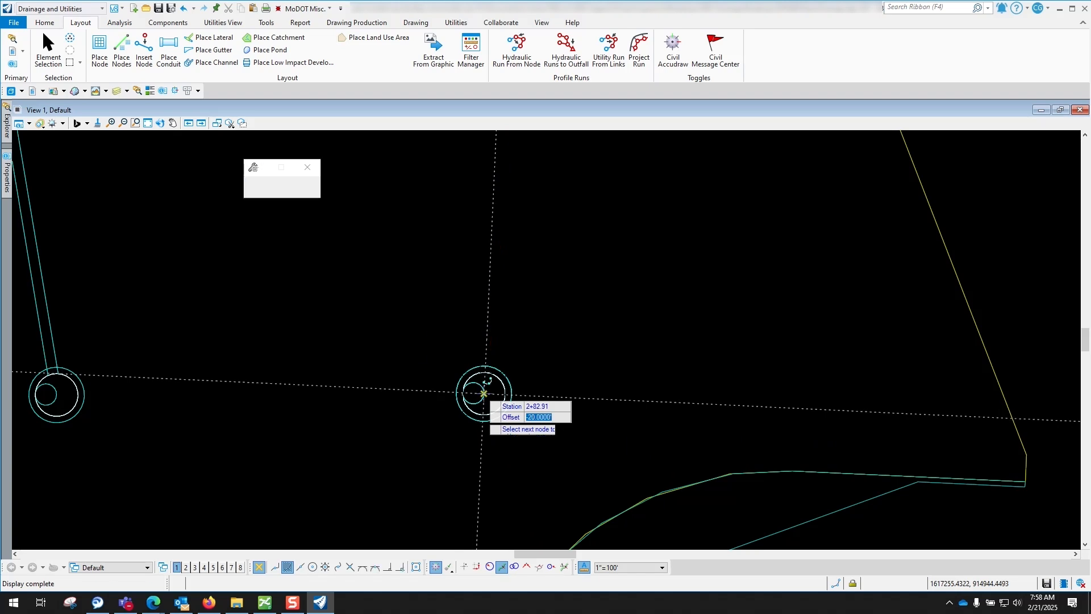
Place 12" Circular - Concrete conduits from the west manhole to the east manhole and from the east manhole to the outfall
left_click(57, 394)
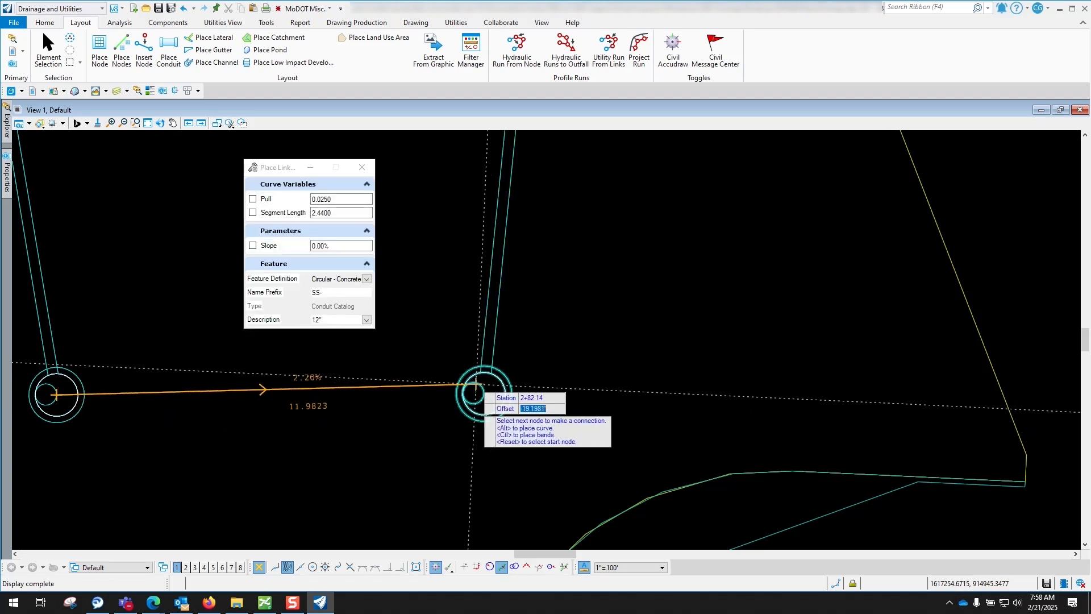
left_click(484, 393)
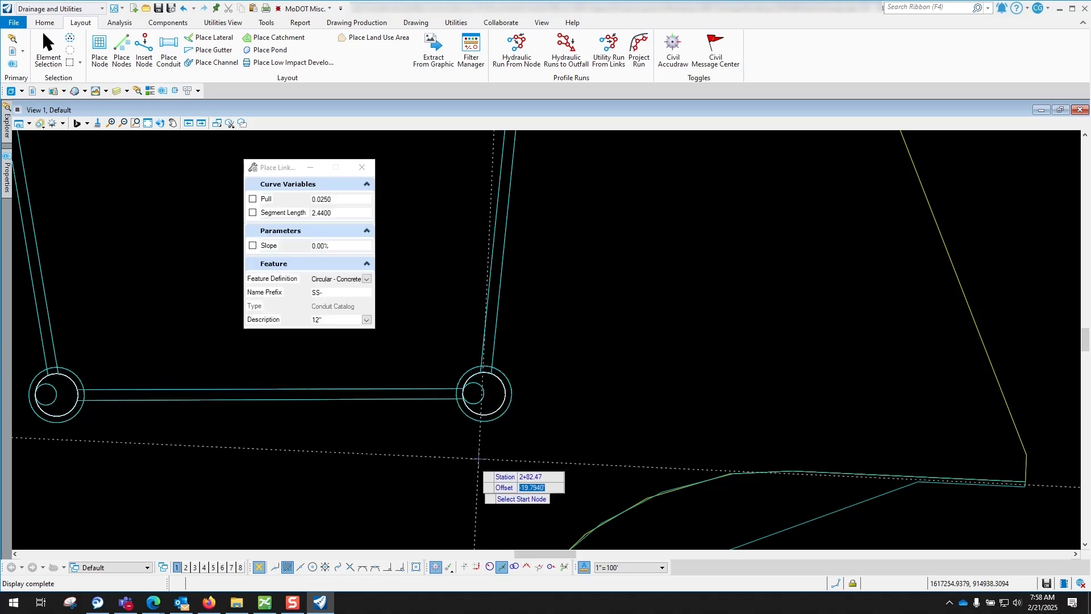
left_click(484, 393)
scroll(835, 487, "down", 6)
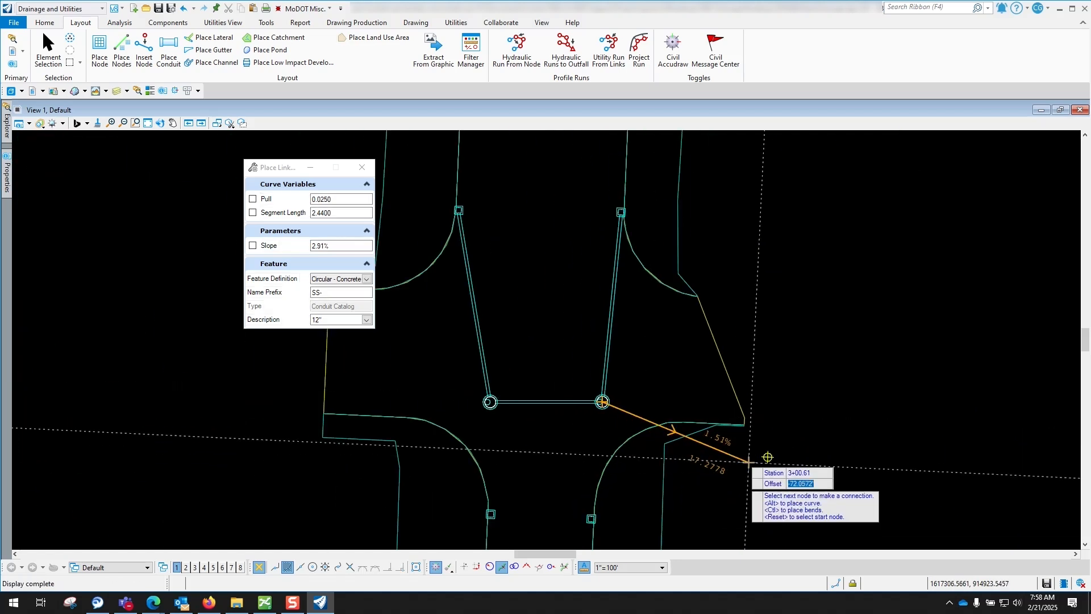
scroll(790, 457, "up", 3)
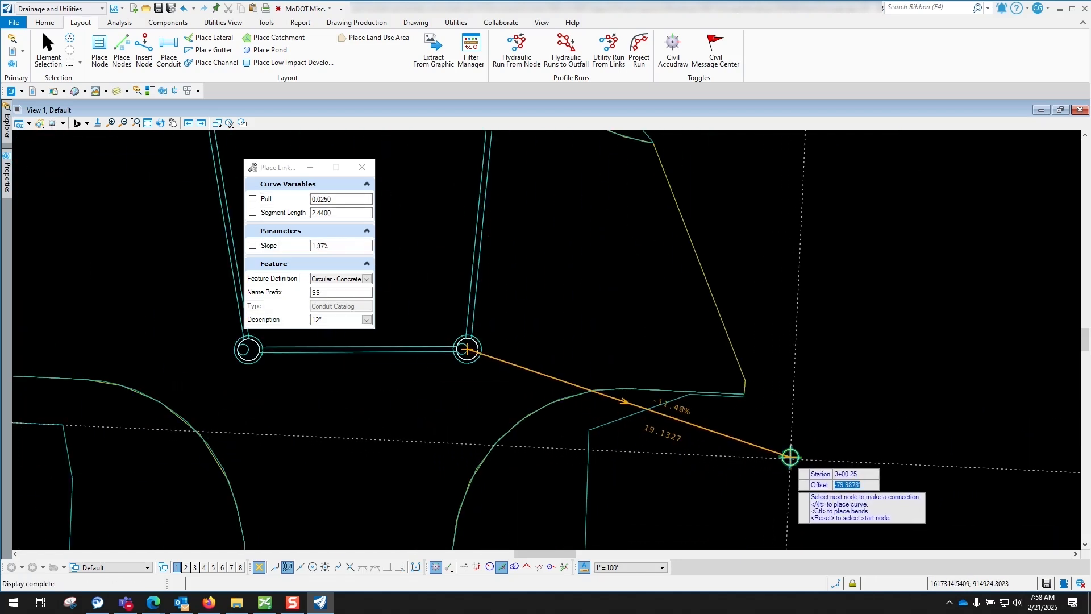
left_click(790, 457)
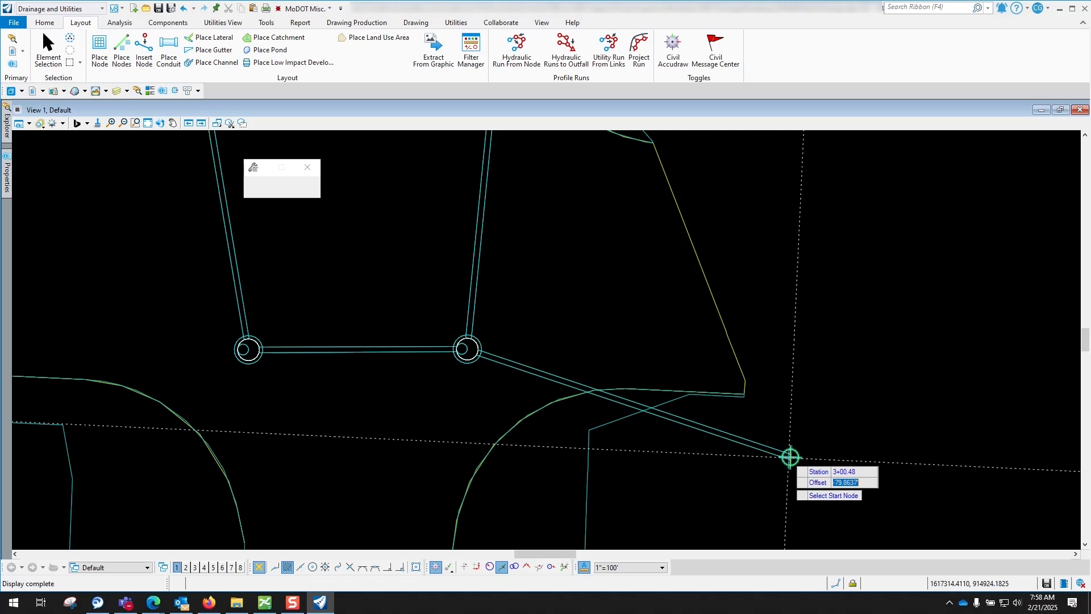
Place a 12" Circular - Concrete conduit from the far south inlet on the west curb to the inlet southwest of the intersection
scroll(518, 386, "down", 3)
scroll(495, 477, "down", 3)
scroll(497, 512, "up", 3)
scroll(481, 489, "up", 5)
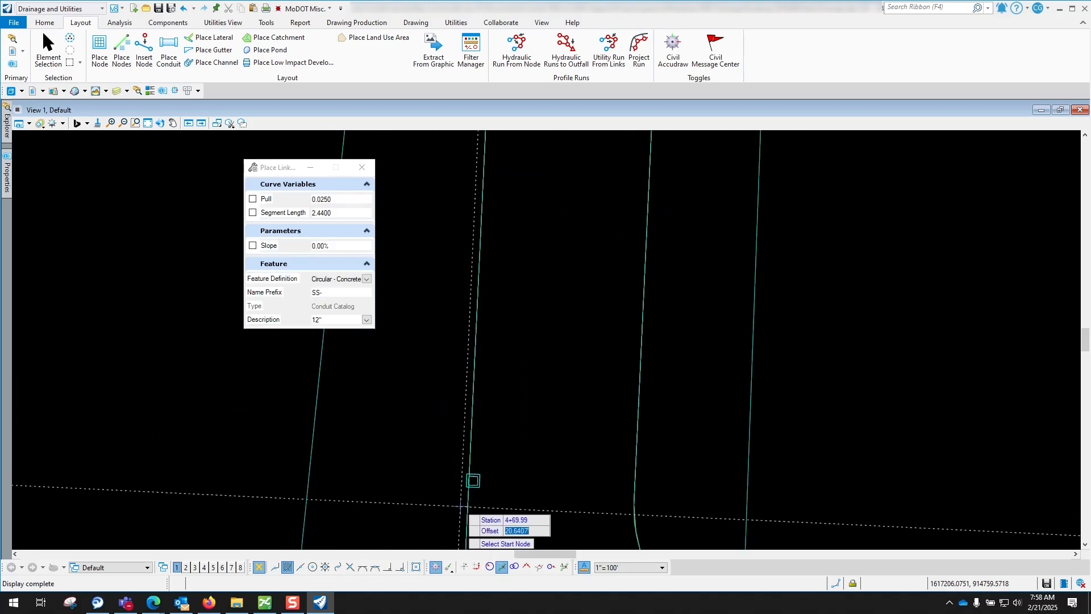
left_click(498, 425)
scroll(522, 520, "down", 3)
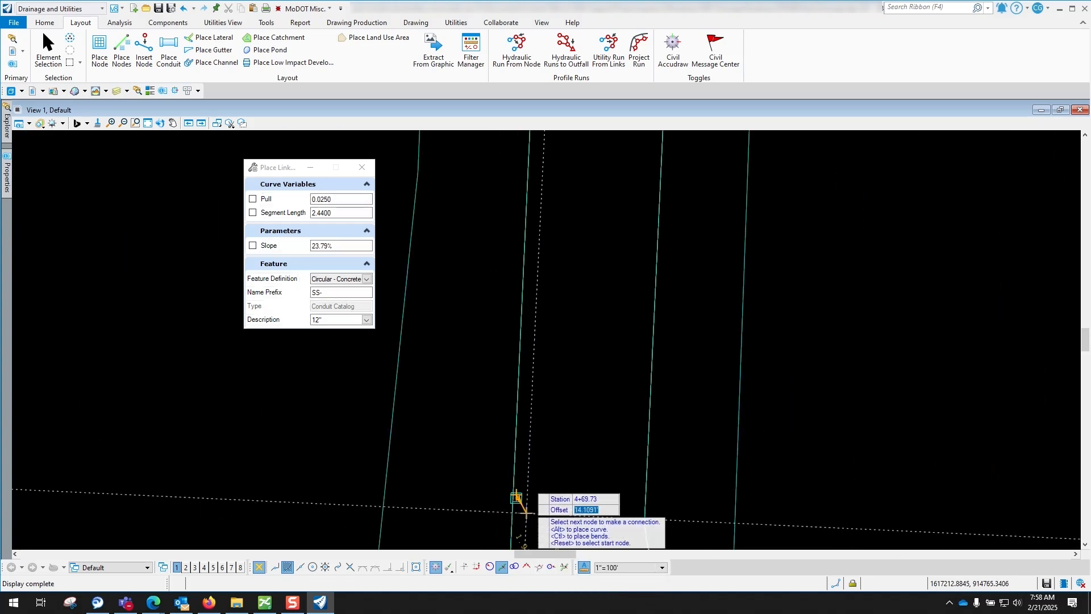
scroll(519, 500, "down", 2)
scroll(538, 241, "up", 2)
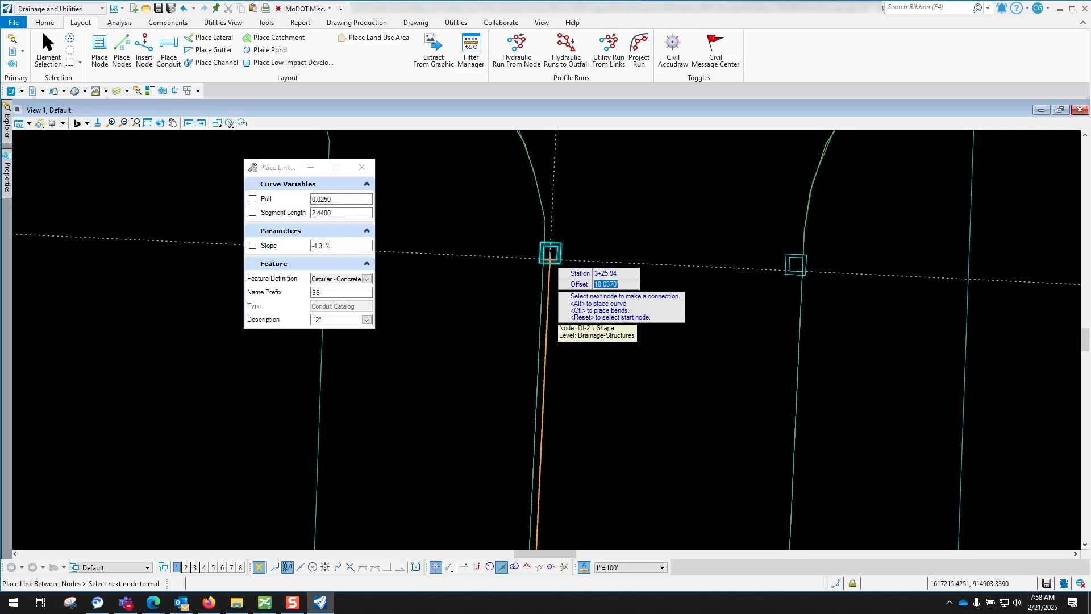
left_click(549, 254)
Place a 12" Circular - Concrete conduit from the inlet southwest of the intersection to the west manhole
scroll(563, 387, "down", 2)
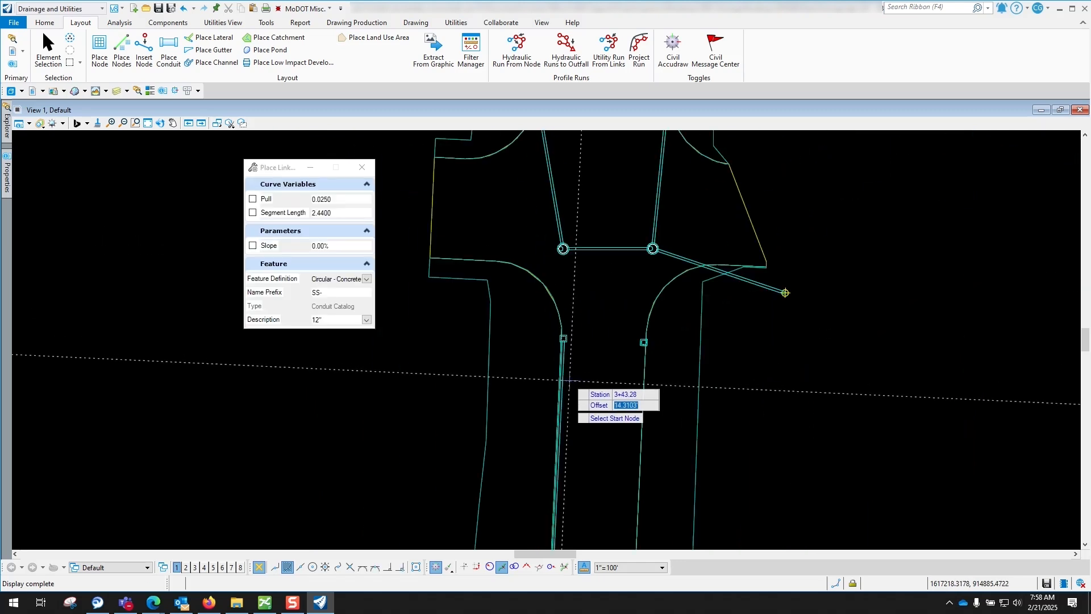
scroll(628, 254, "up", 3)
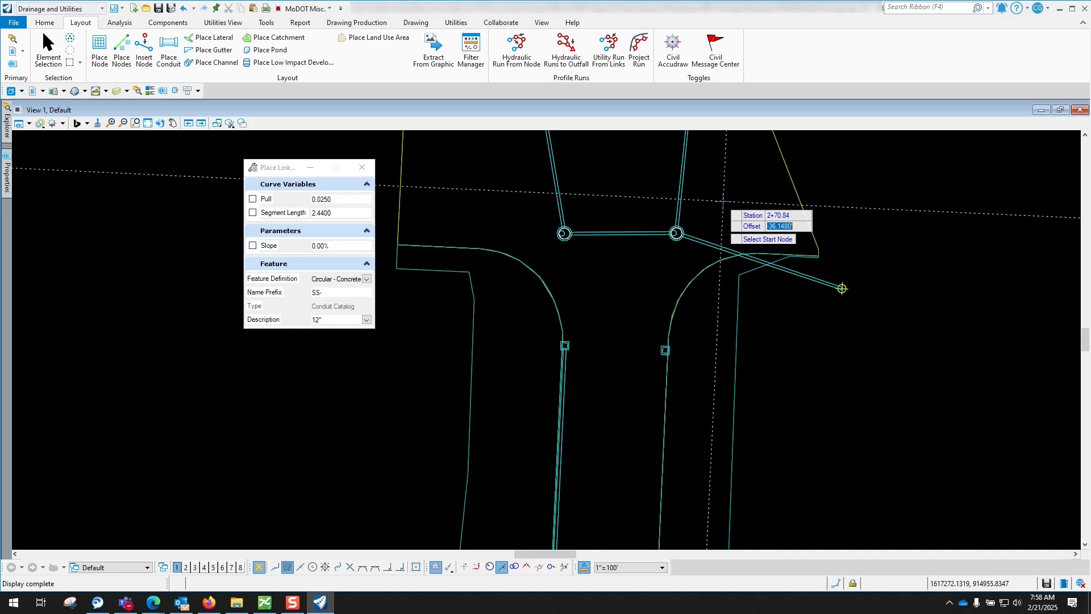
scroll(675, 242, "up", 1)
left_click(462, 467)
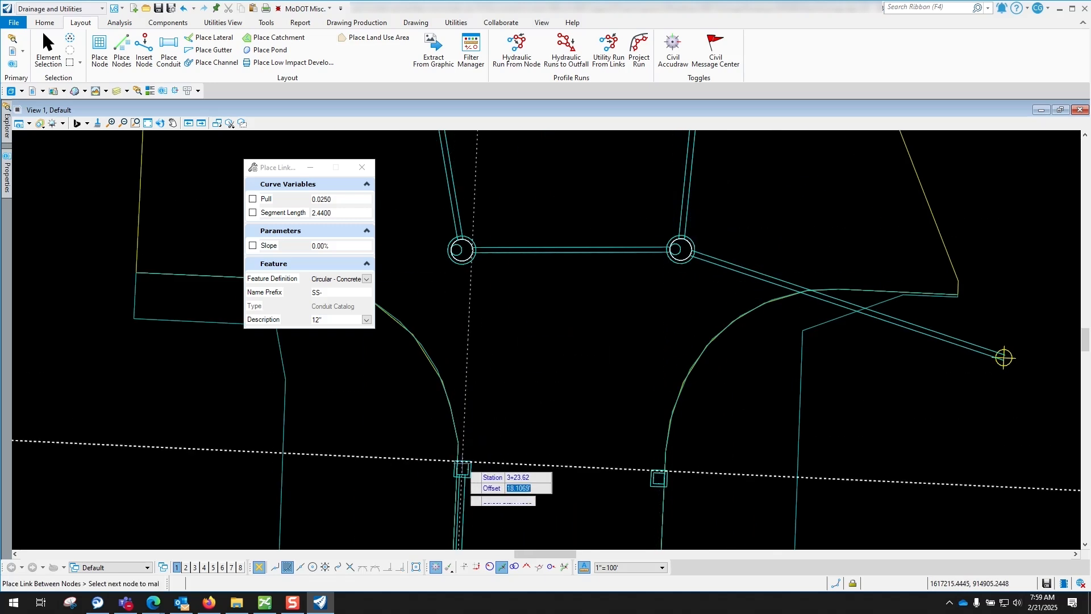
left_click(462, 249)
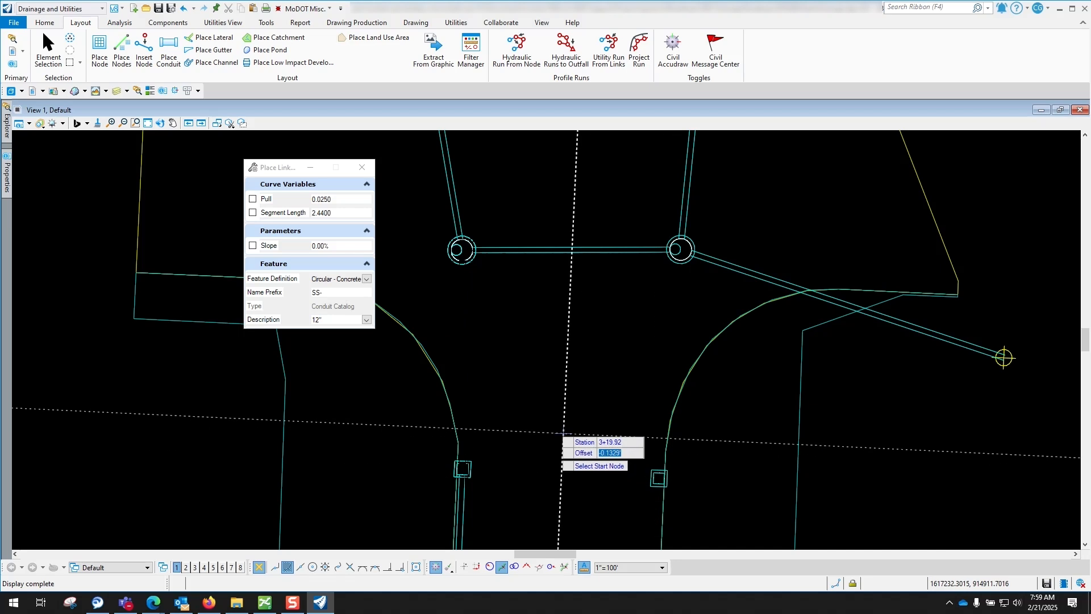
Place a 12" Circular - Concrete conduit from the inlet southeast of the intersection to the east manhole, and end conduit placement
scroll(544, 422, "down", 1)
scroll(544, 422, "up", 1)
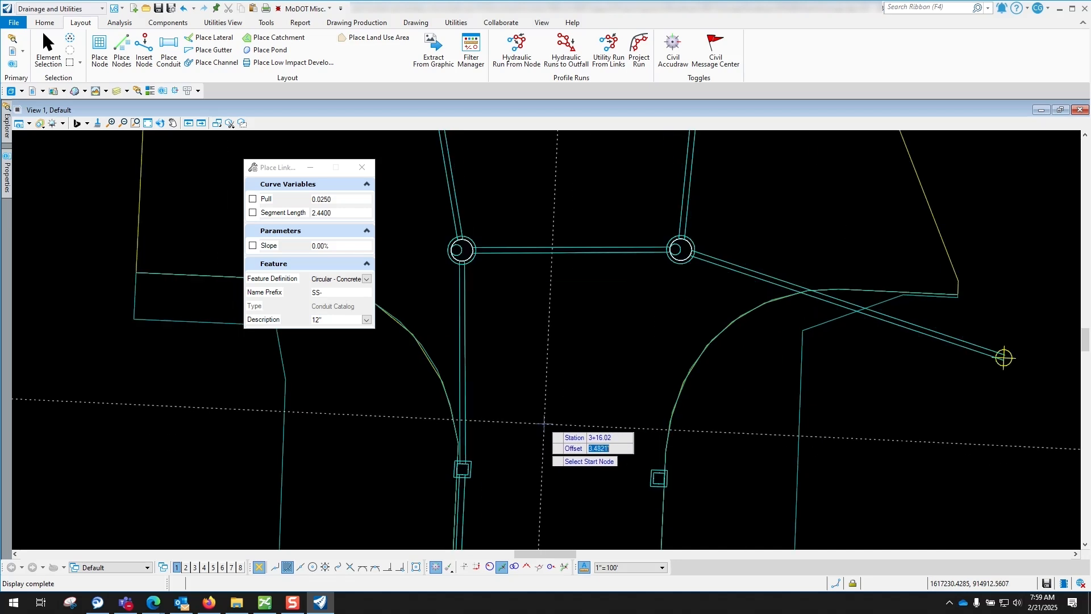
left_click(658, 478)
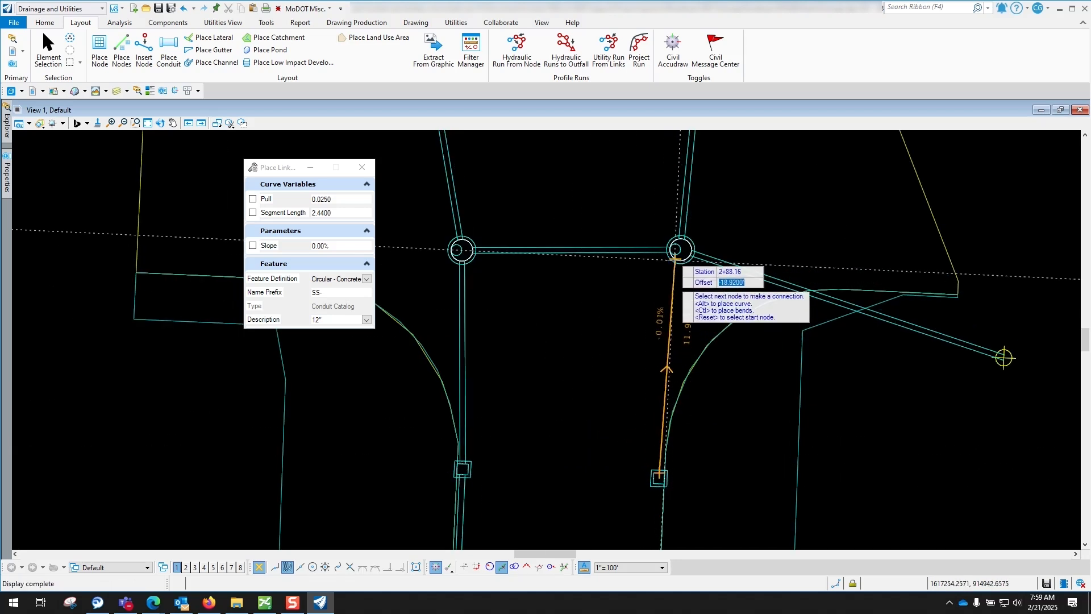
left_click(681, 249)
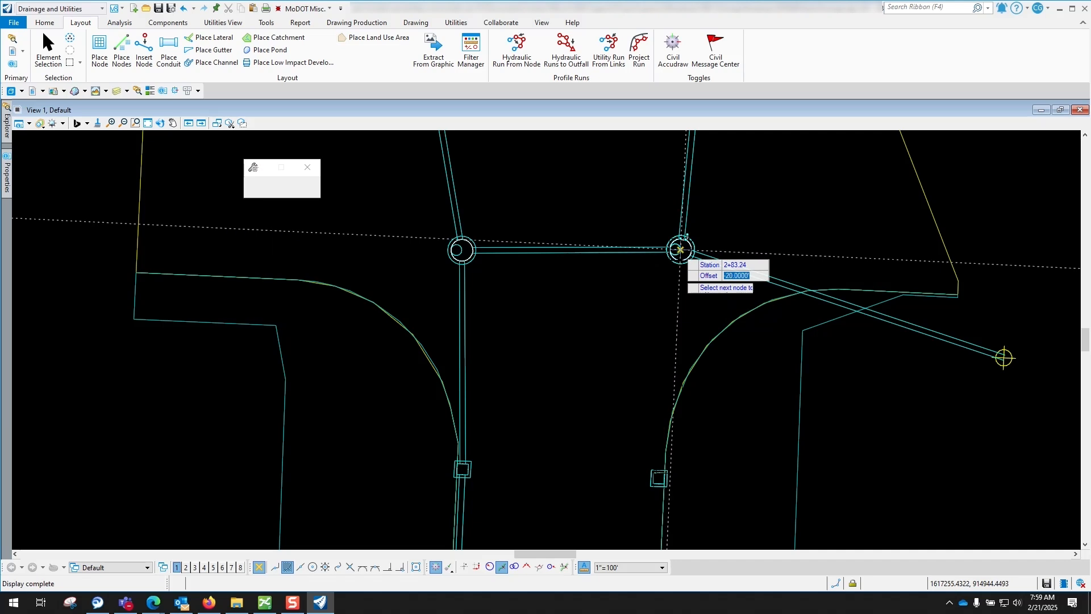
scroll(563, 377, "down", 1)
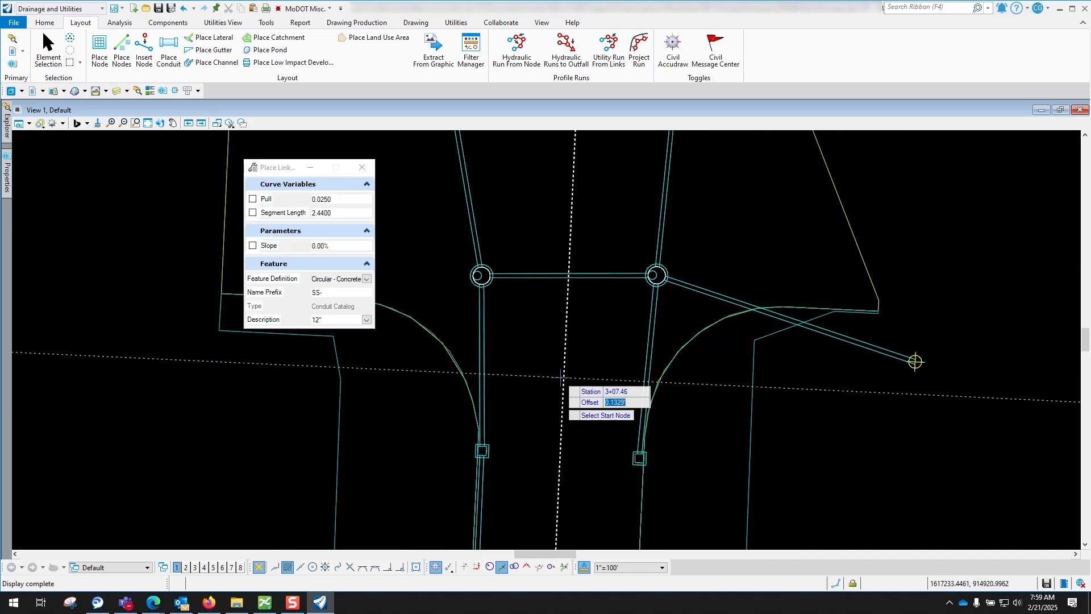
scroll(562, 377, "up", 1)
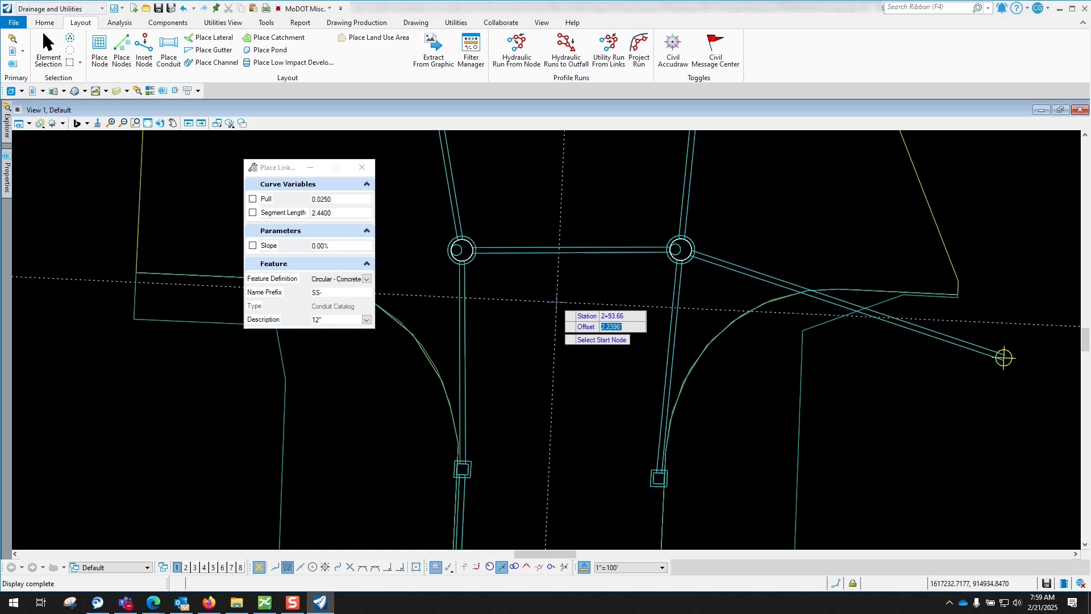
key("Escape")
Show the 2D and 3D models side by side and dynamically rotate the Default-3D view to an oblique angle
scroll(520, 368, "down", 1)
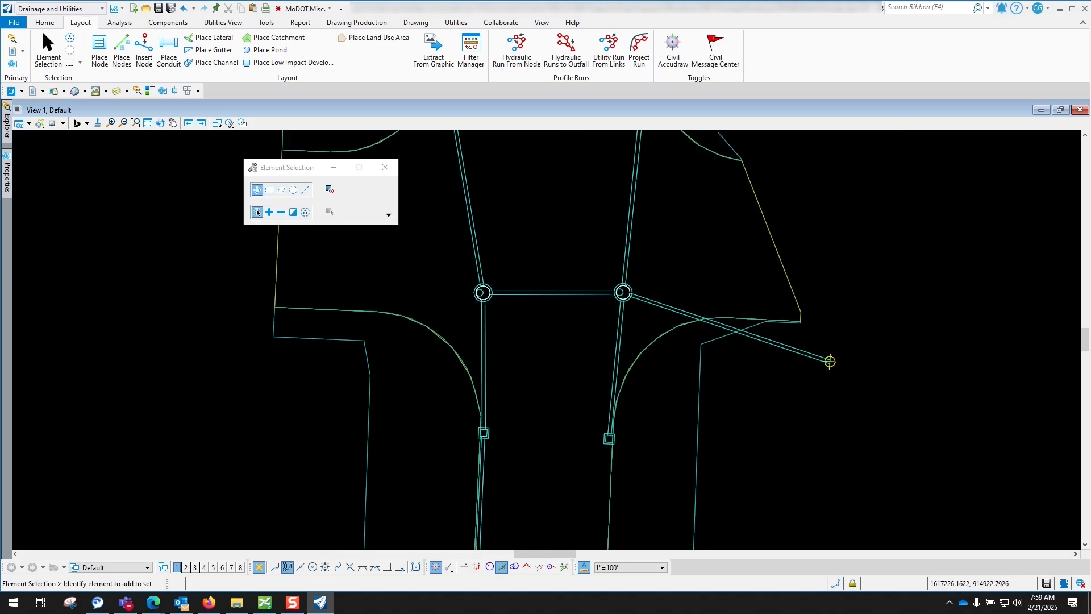
scroll(521, 369, "down", 1)
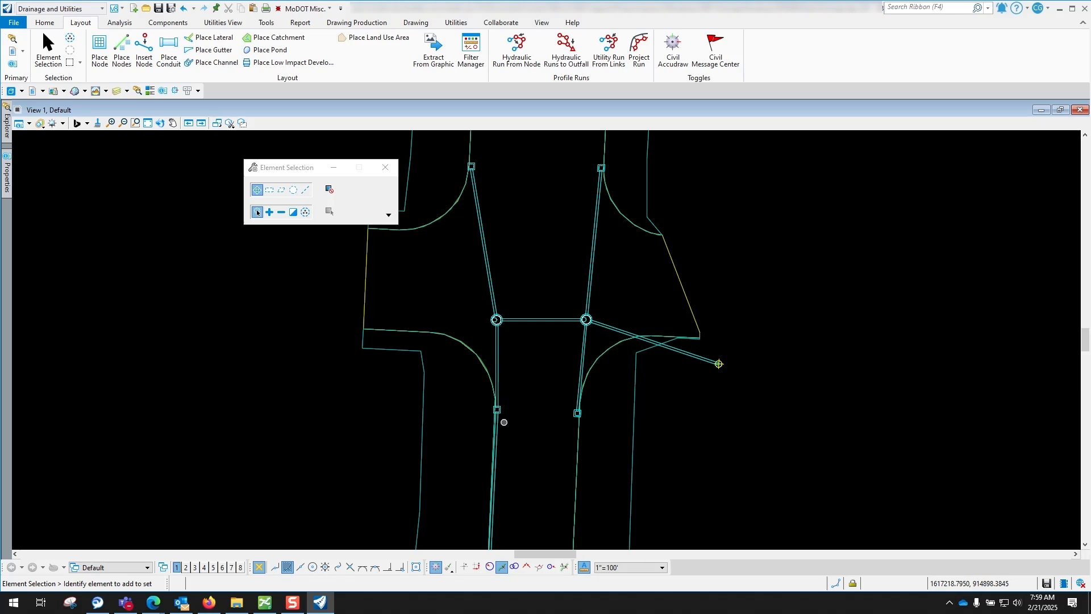
scroll(589, 347, "down", 4)
scroll(554, 436, "up", 2)
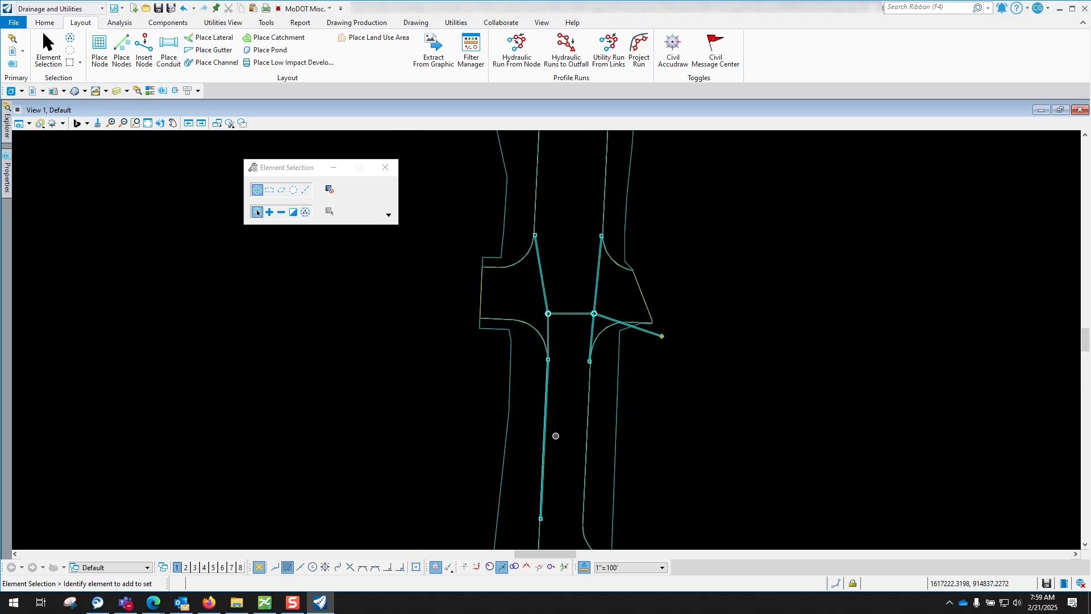
scroll(540, 434, "down", 2)
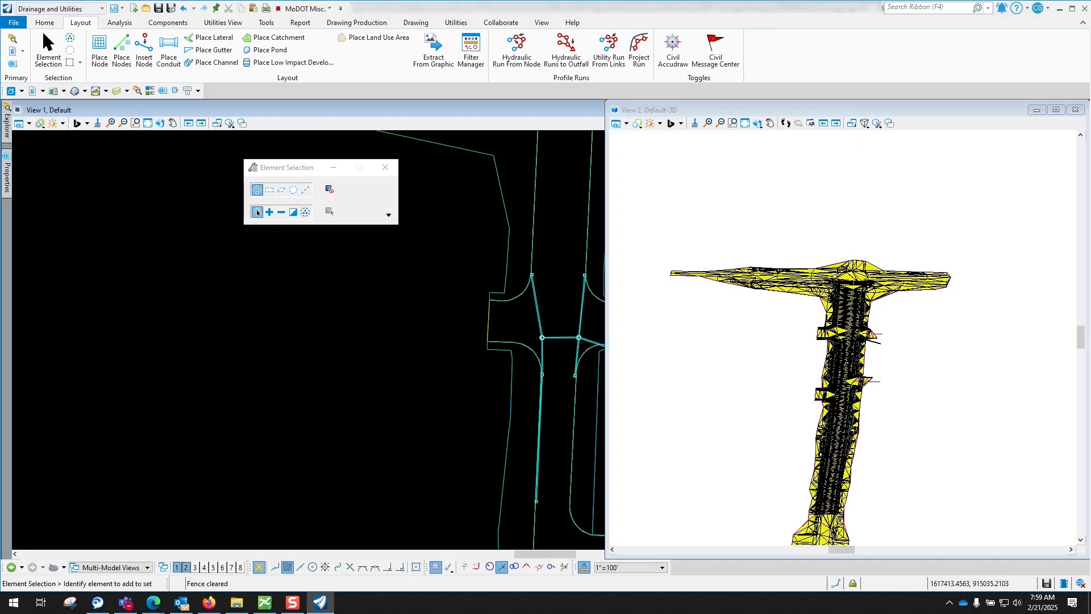
scroll(843, 297, "up", 6)
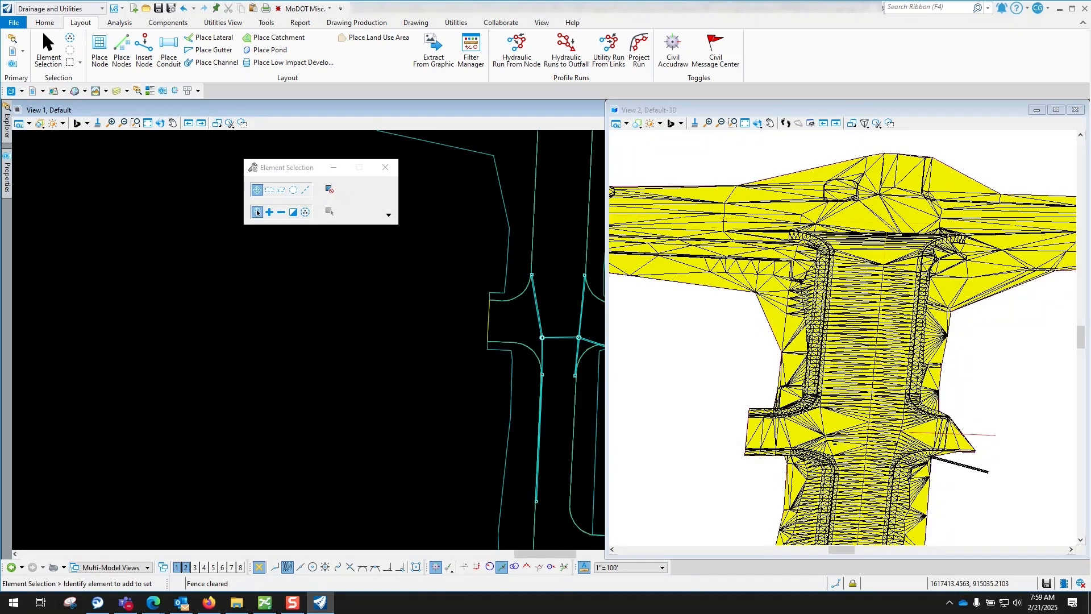
left_click(733, 110)
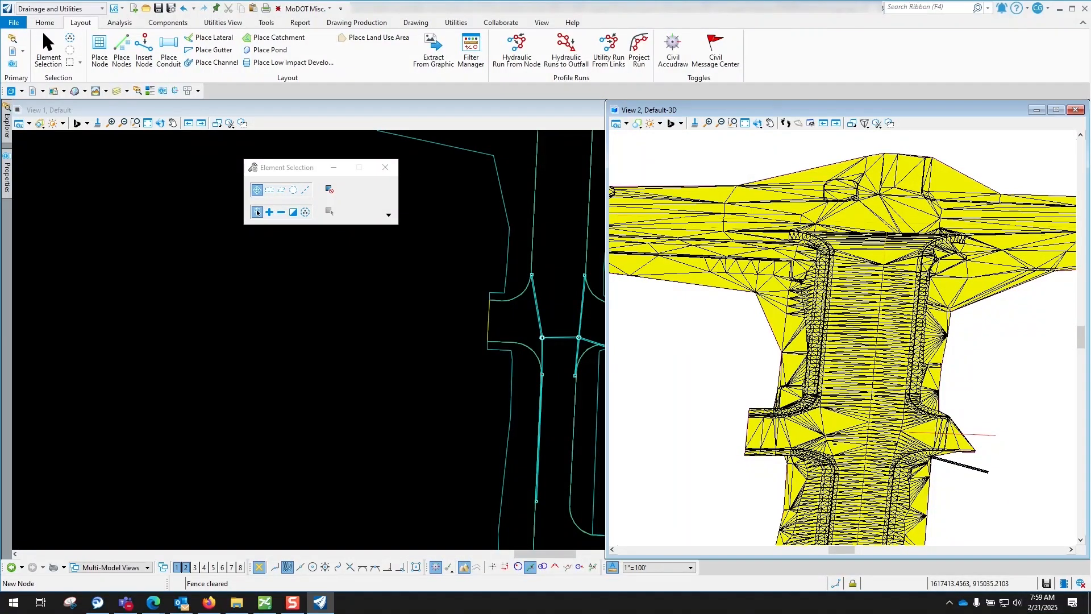
left_click(757, 123)
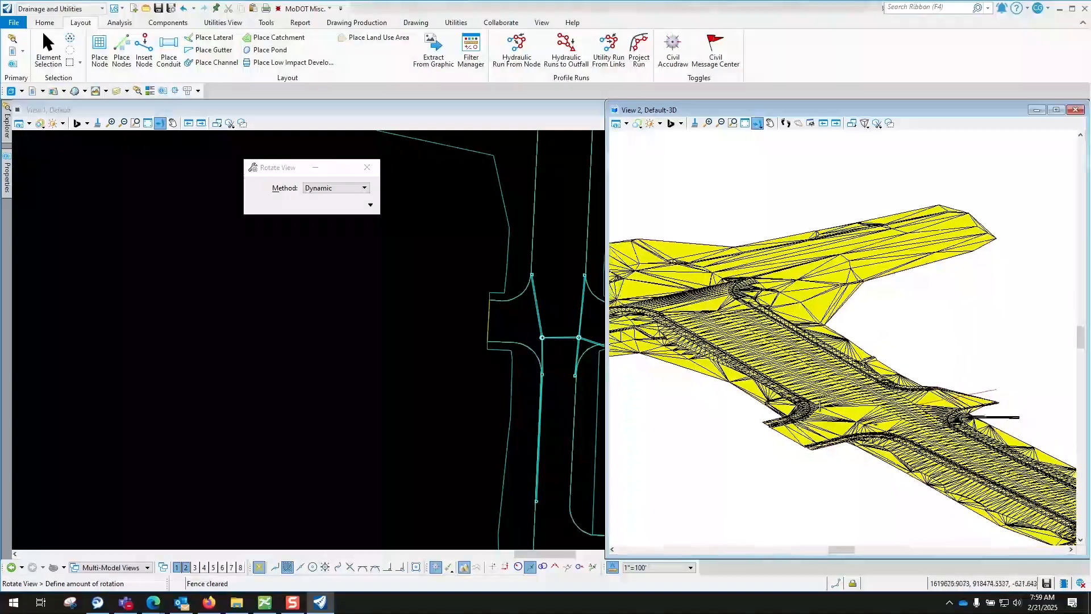
left_click(820, 404)
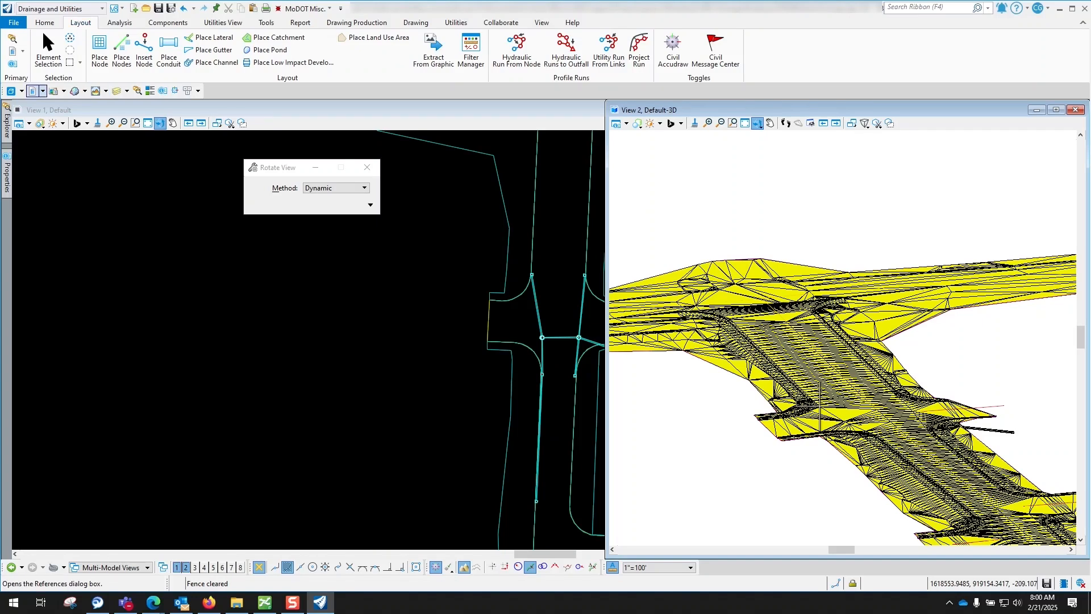
Turn off the display of the Plan.dgn, Terrain_Final.dgn and Drainage-Land Use Areas.dgn references in the 3D view
left_click(33, 90)
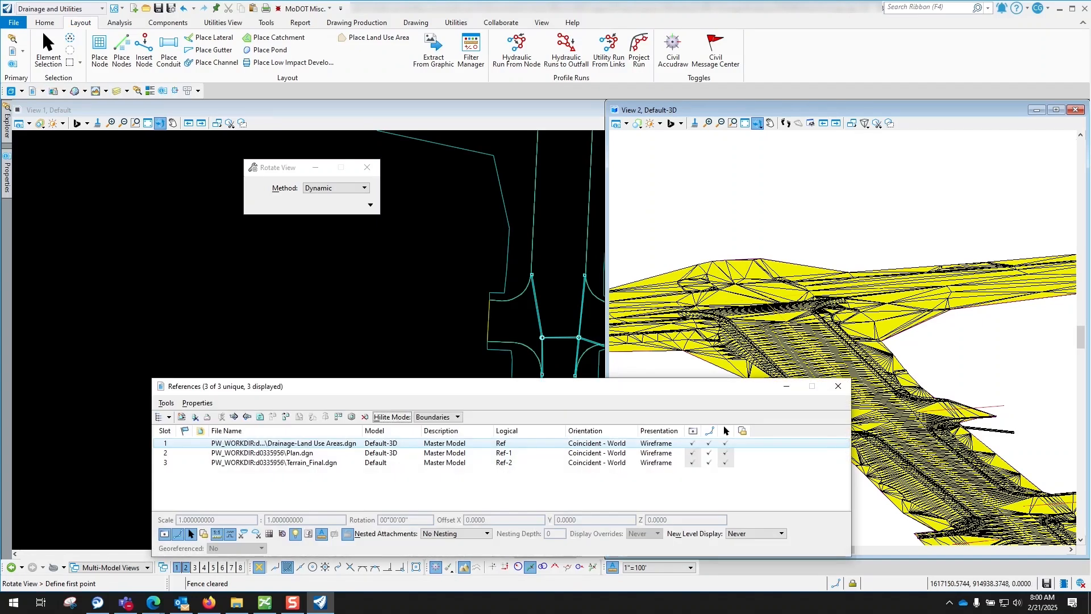
left_click(692, 453)
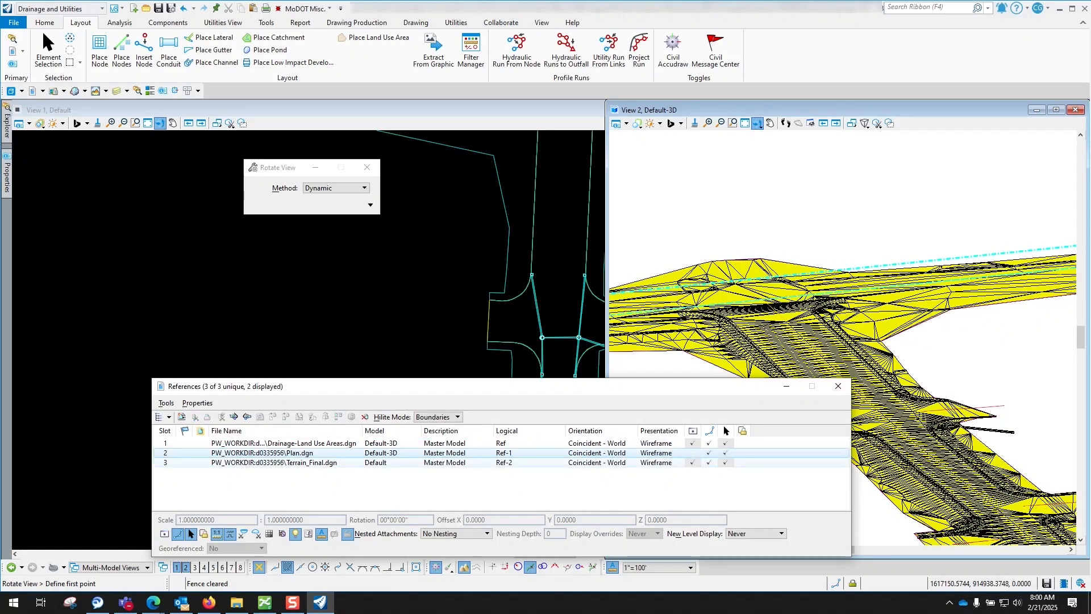
left_click(692, 463)
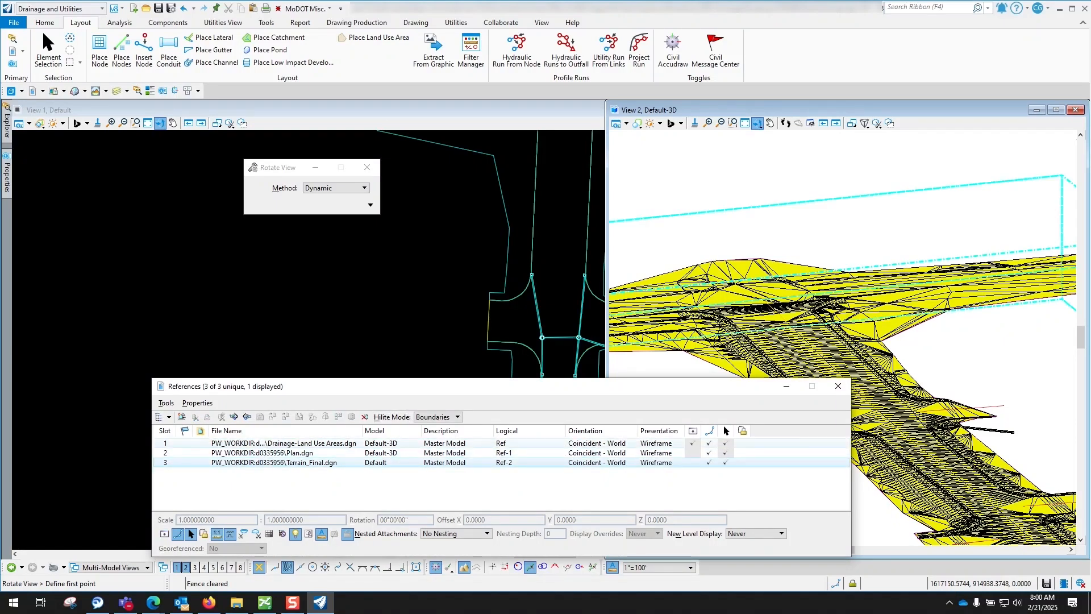
left_click(692, 444)
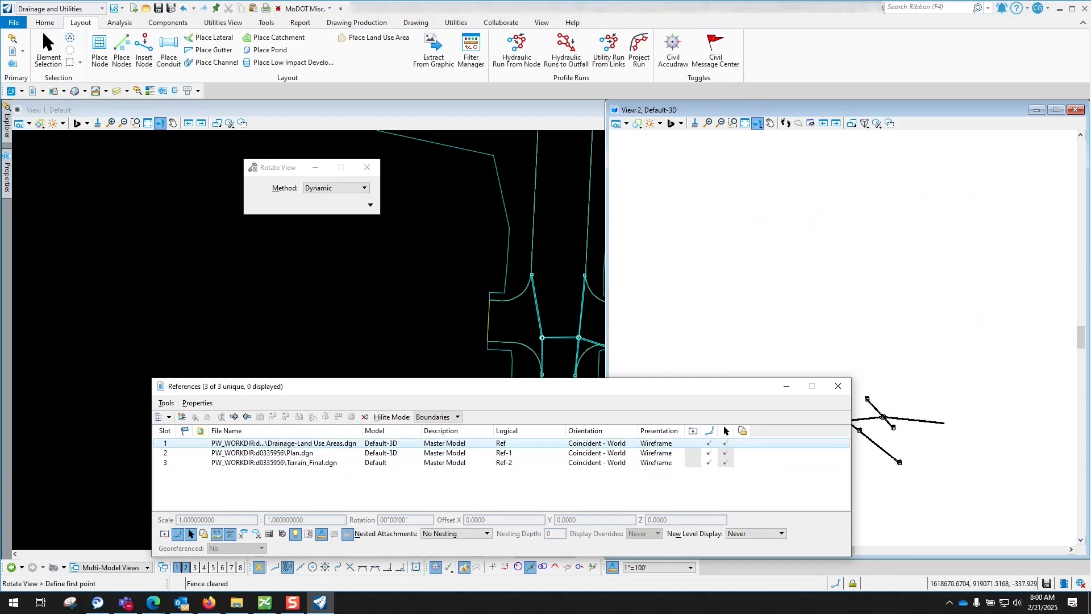
Examine the inlets, manholes and connecting conduits of the drainage network in the 3D view, including the west manhole up close
left_click_drag(682, 386, 459, 377)
scroll(820, 405, "up", 5)
scroll(821, 405, "down", 5)
key("Escape")
scroll(899, 463, "up", 1)
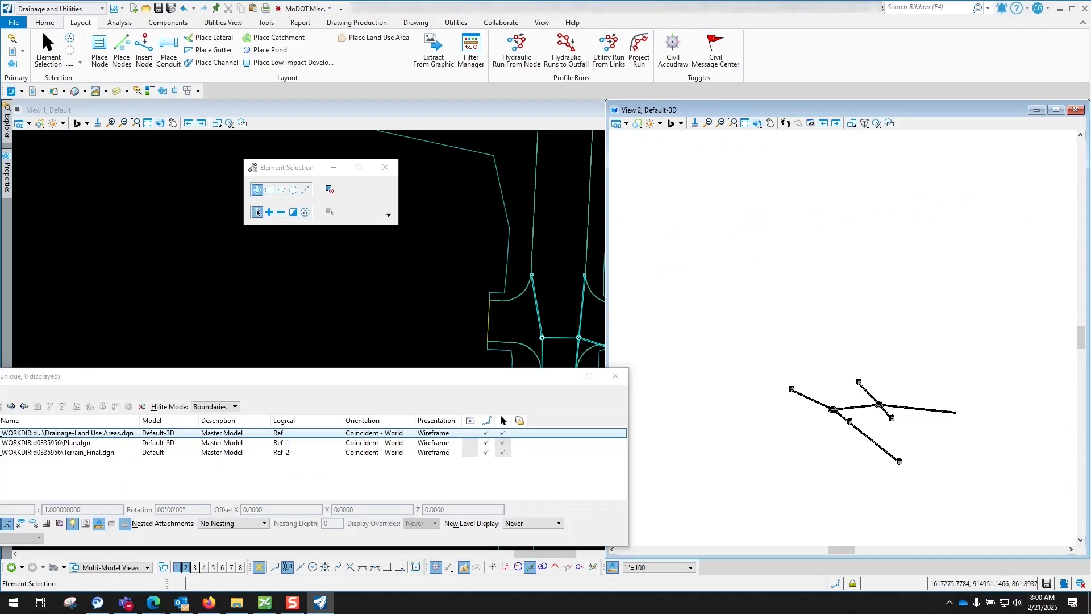
scroll(878, 448, "up", 4)
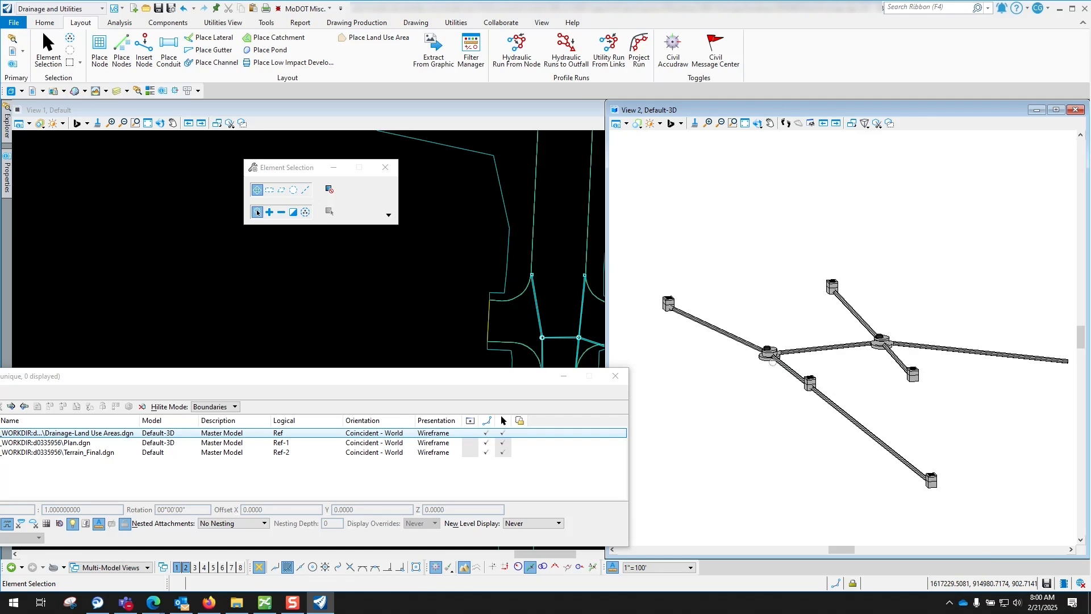
scroll(772, 362, "up", 4)
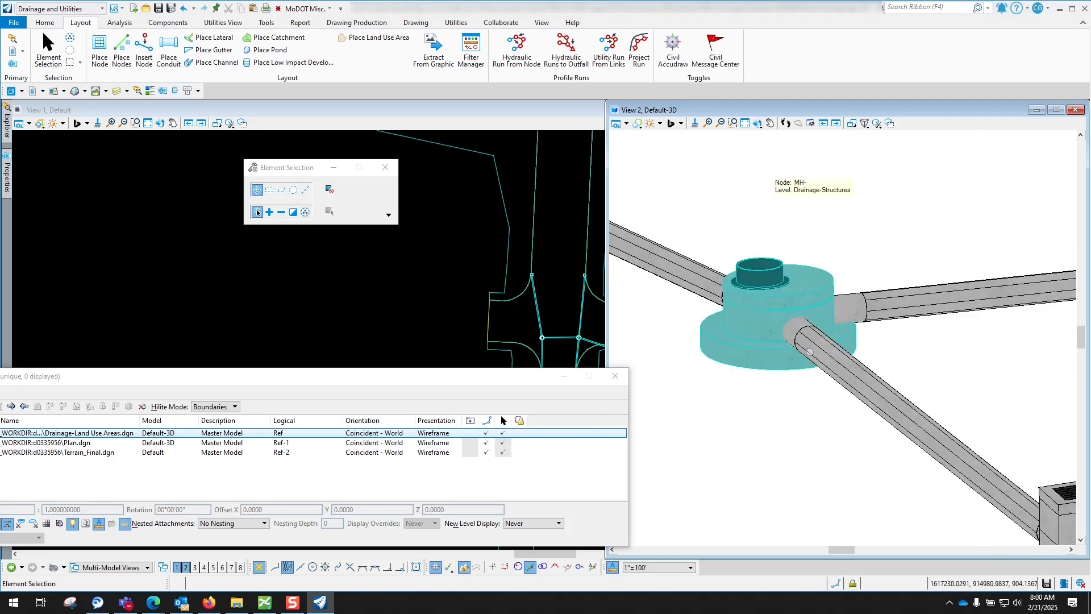
scroll(810, 352, "down", 6)
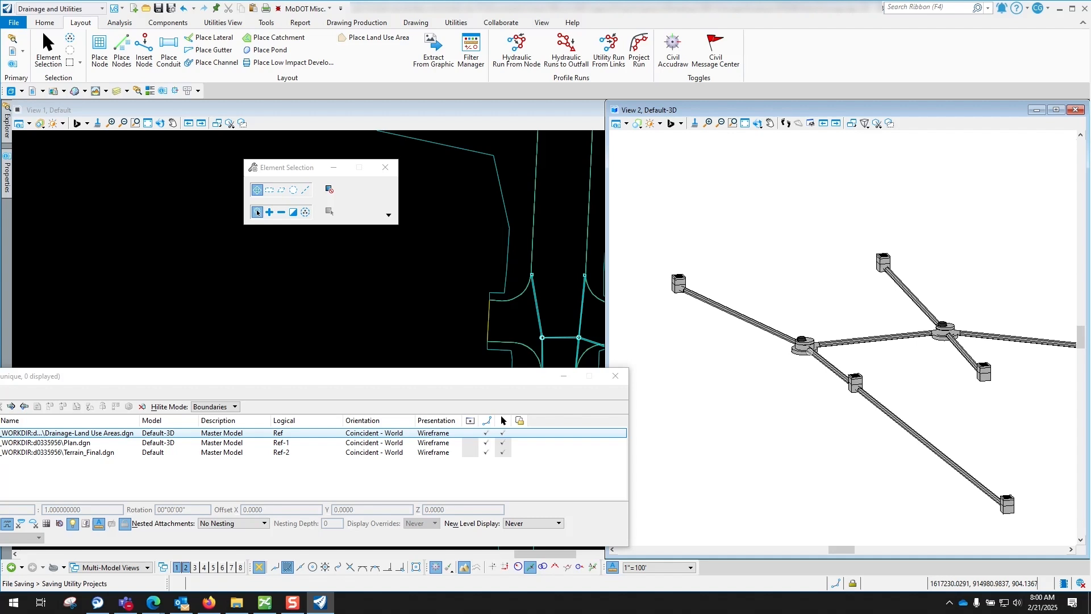
Turn on the display of the Terrain_Final.dgn reference in the 3D view
left_click_drag(494, 376, 691, 233)
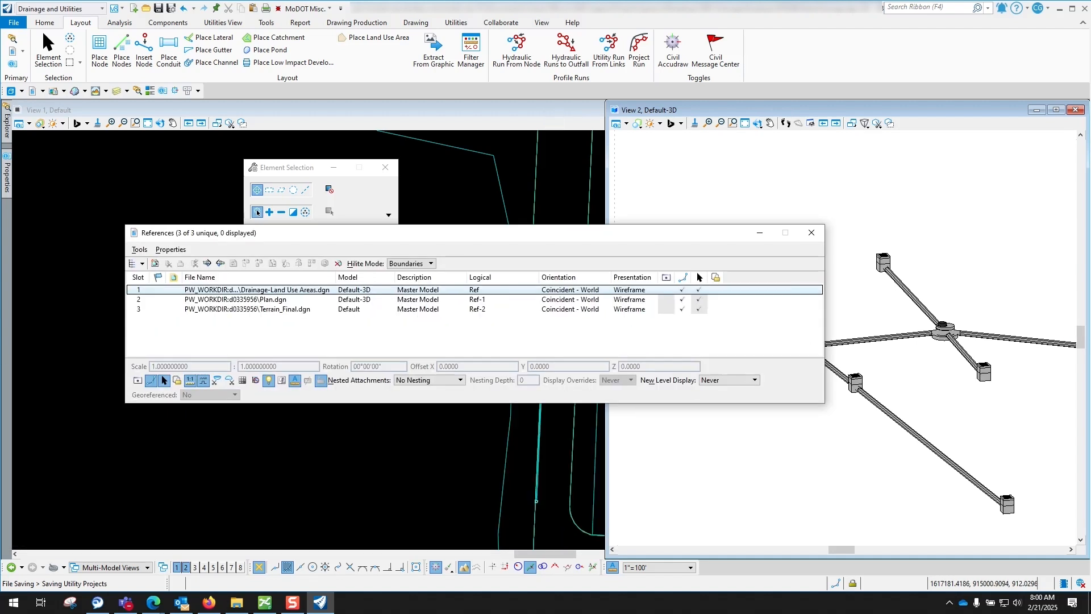
left_click(512, 290)
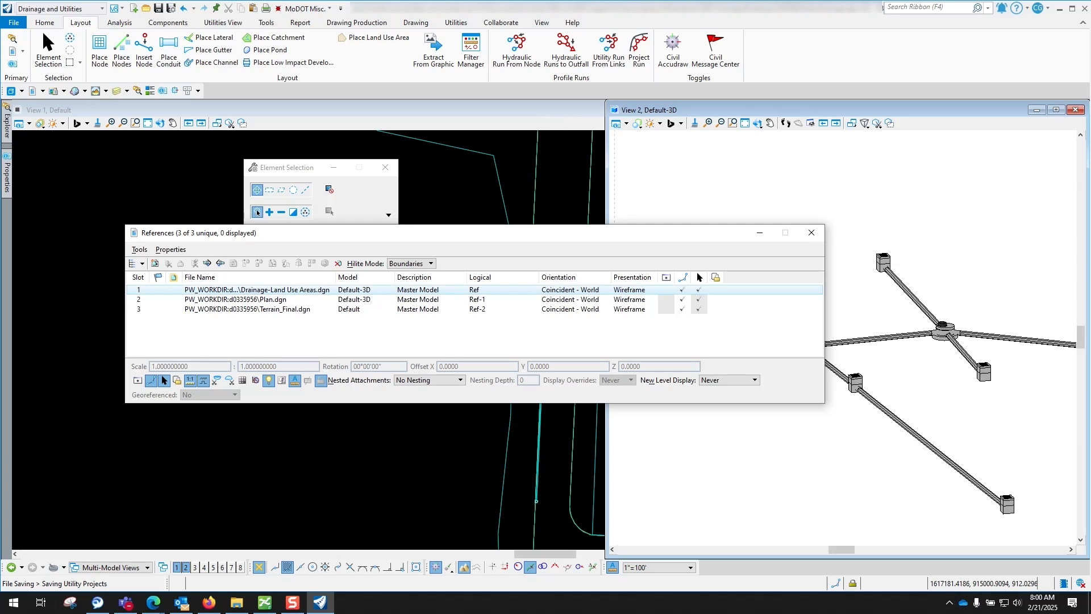
left_click(666, 309)
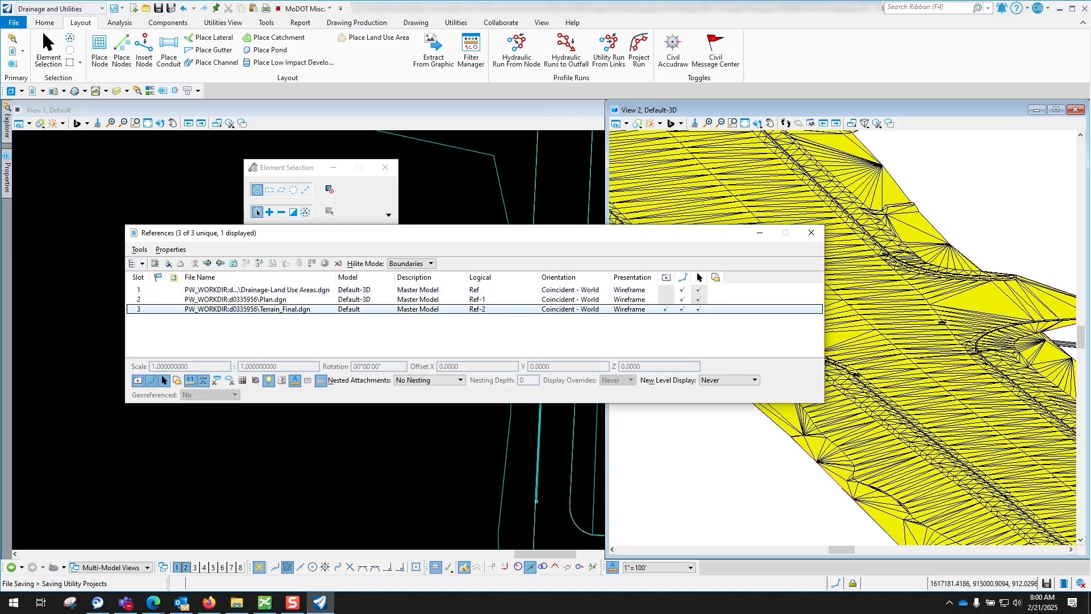
scroll(932, 321, "up", 6)
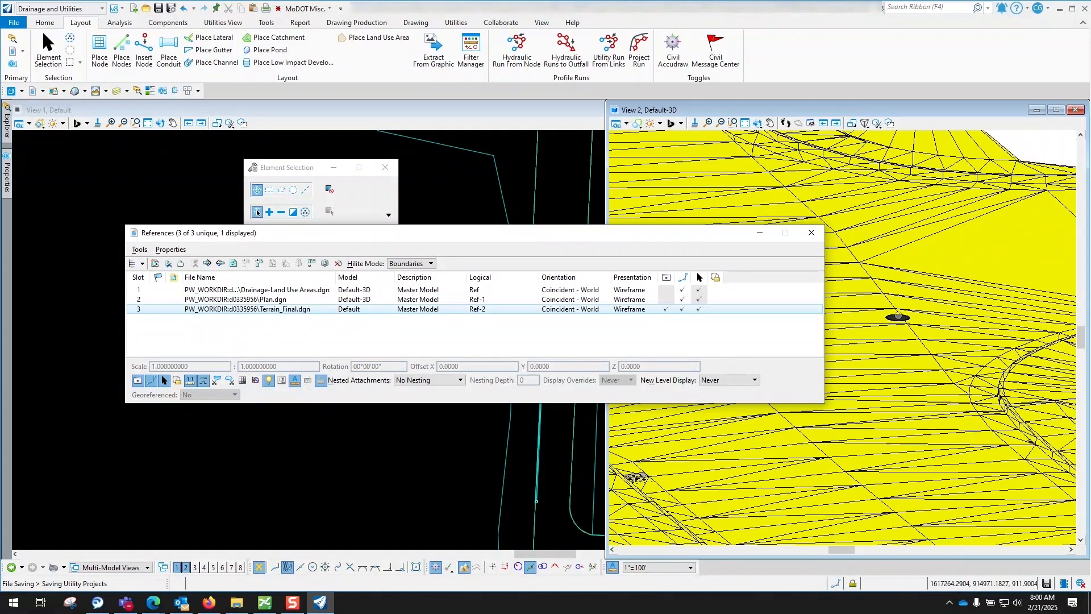
scroll(898, 316, "down", 4)
left_click(812, 233)
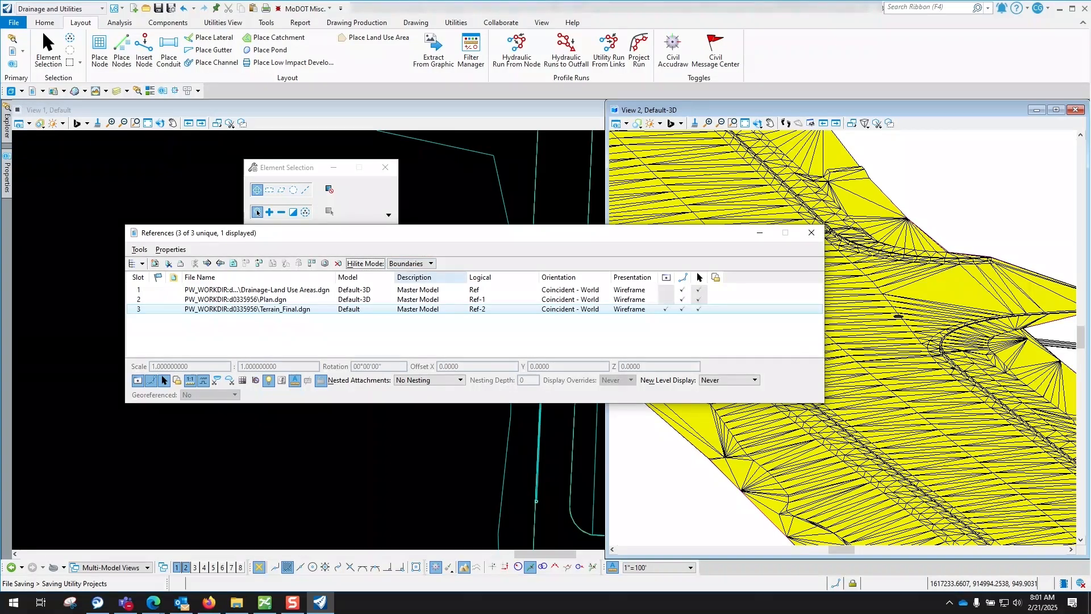
Show the transparency setting in the references list, and set the Terrain_Final.dgn reference's transparency to 90
right_click(436, 276)
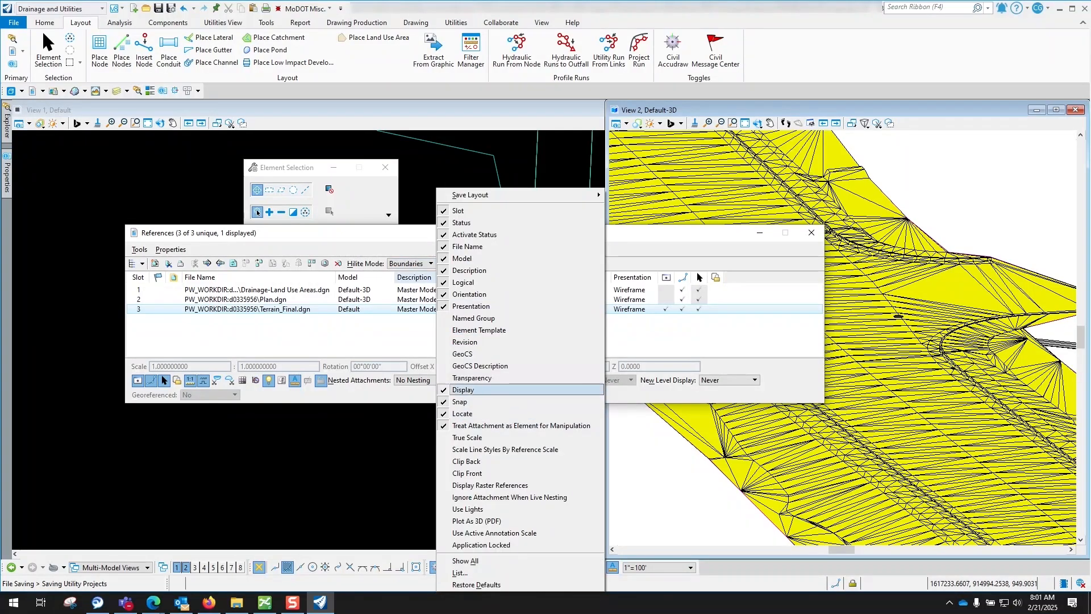
left_click(471, 378)
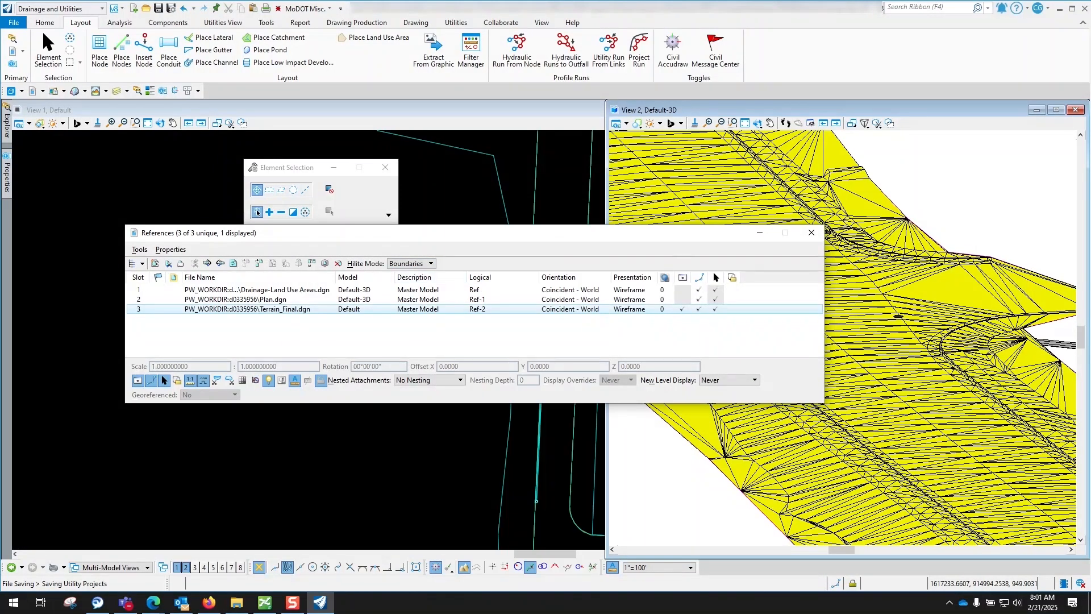
left_click(662, 309)
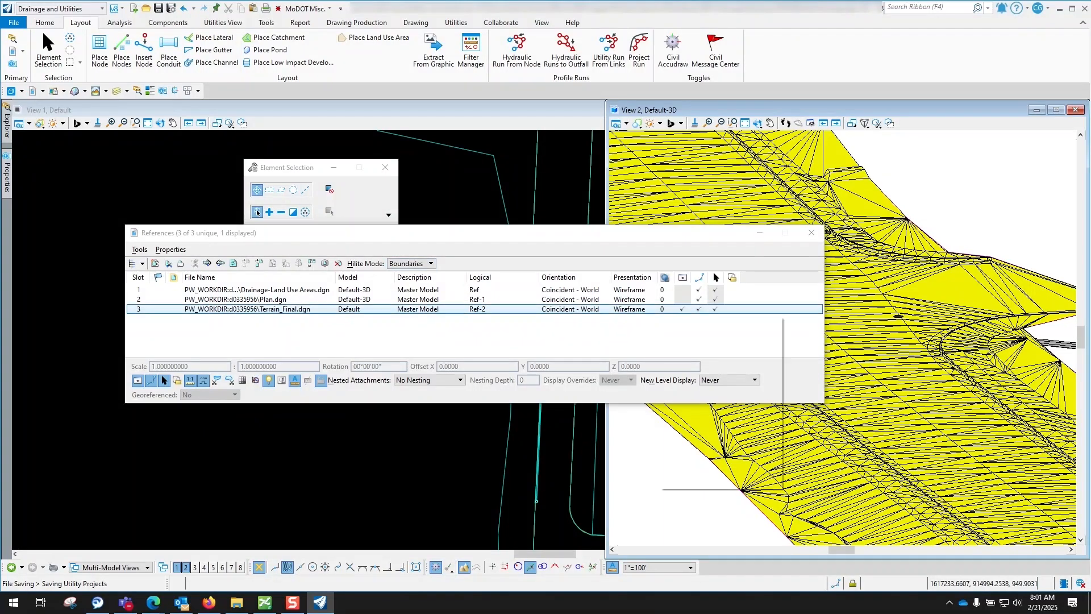
left_click(681, 439)
left_click(693, 476)
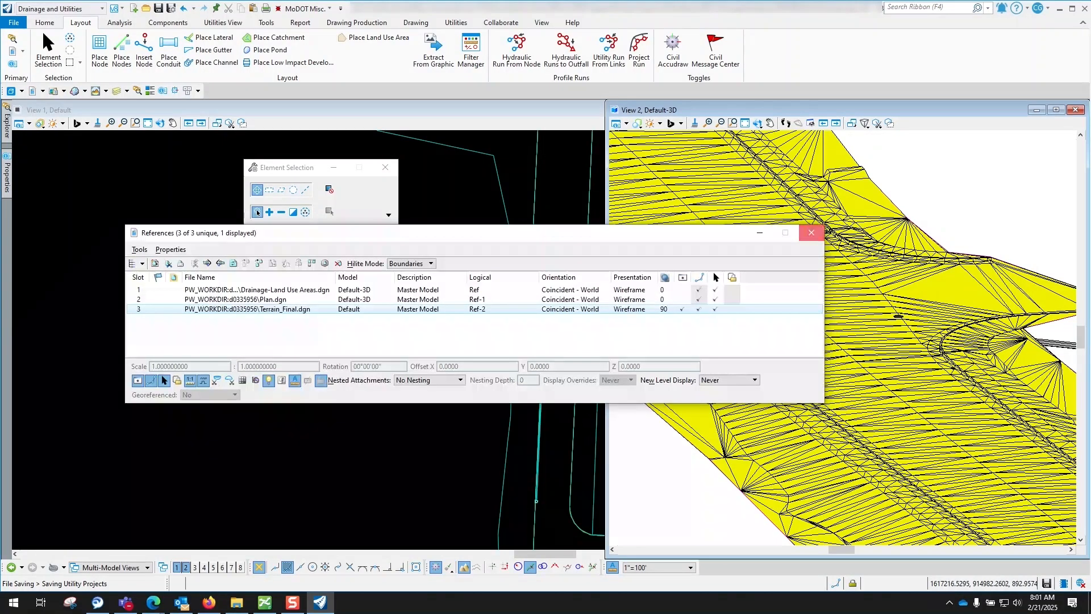
left_click(812, 232)
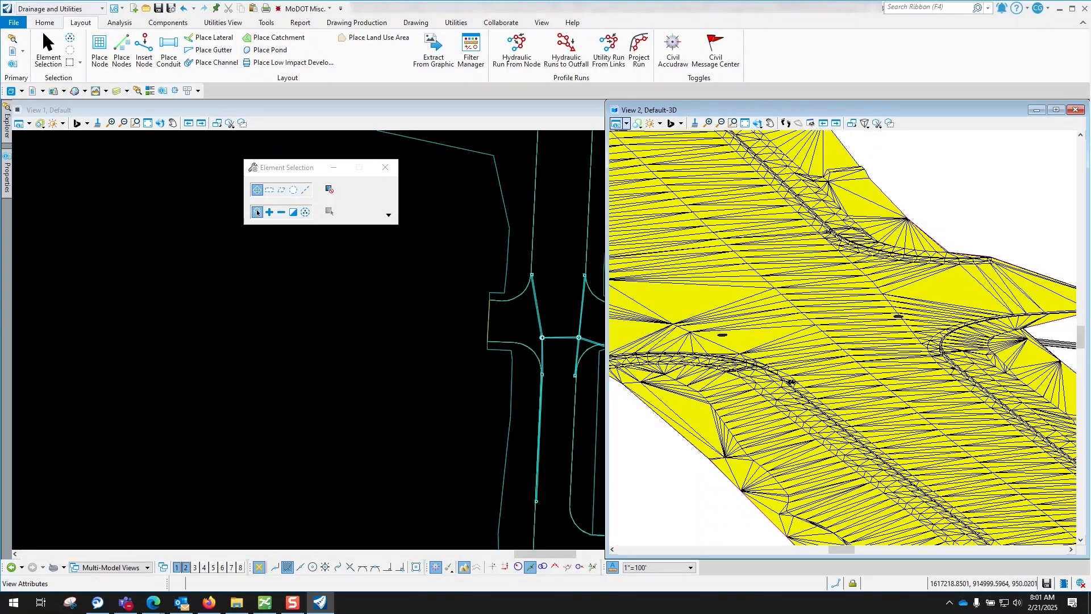
Enable transparency in the view attributes of the Default-3D view
left_click(616, 123)
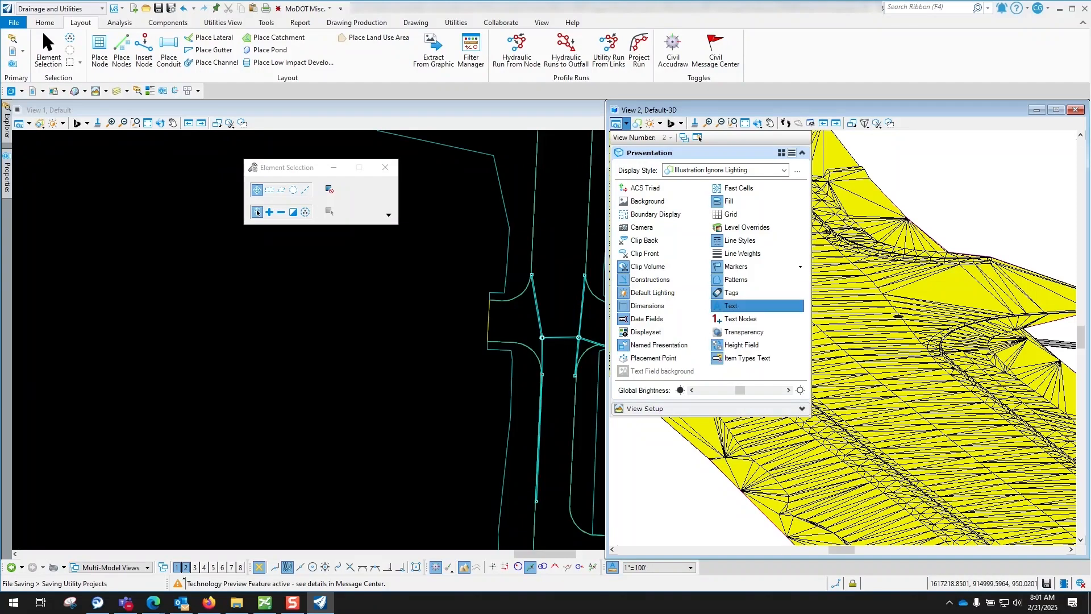
left_click(744, 332)
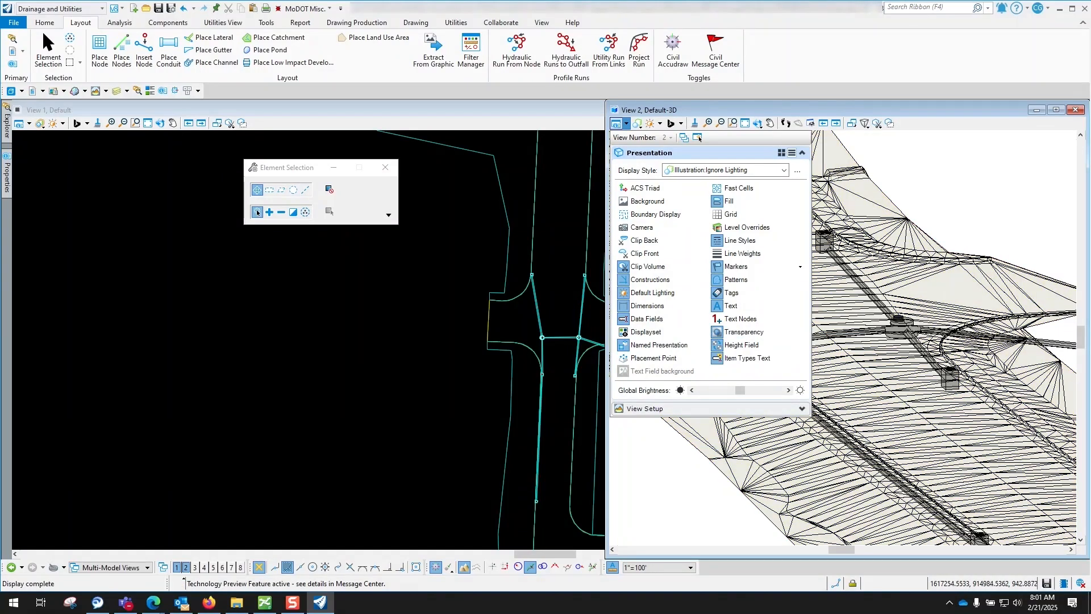
left_click(971, 149)
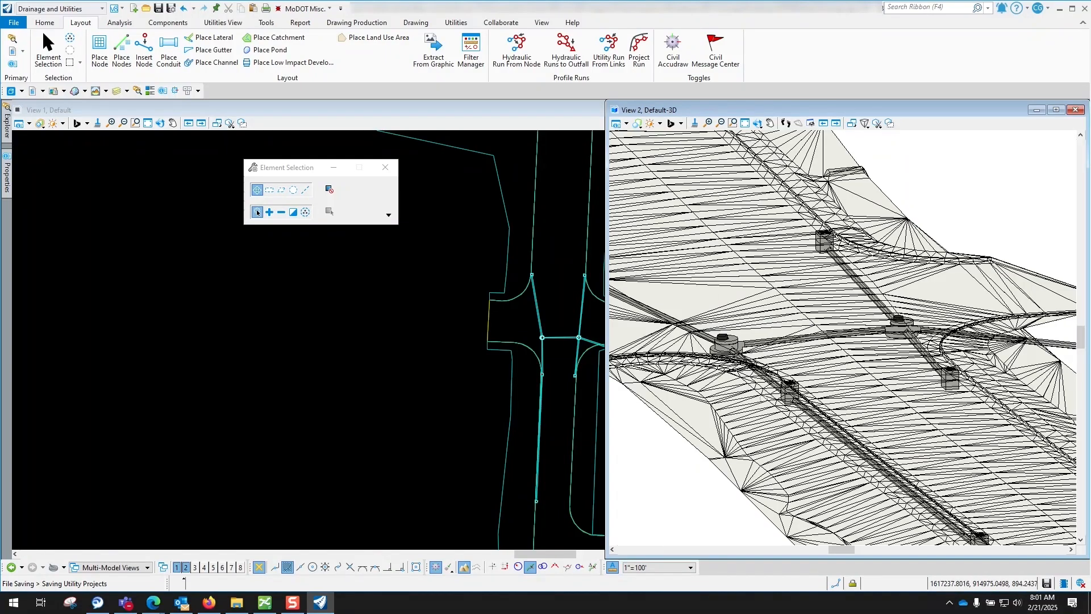
Dynamically rotate the Default-3D view to examine the inlets, manholes and conduits beneath the transparent terrain from several angles
left_click(758, 122)
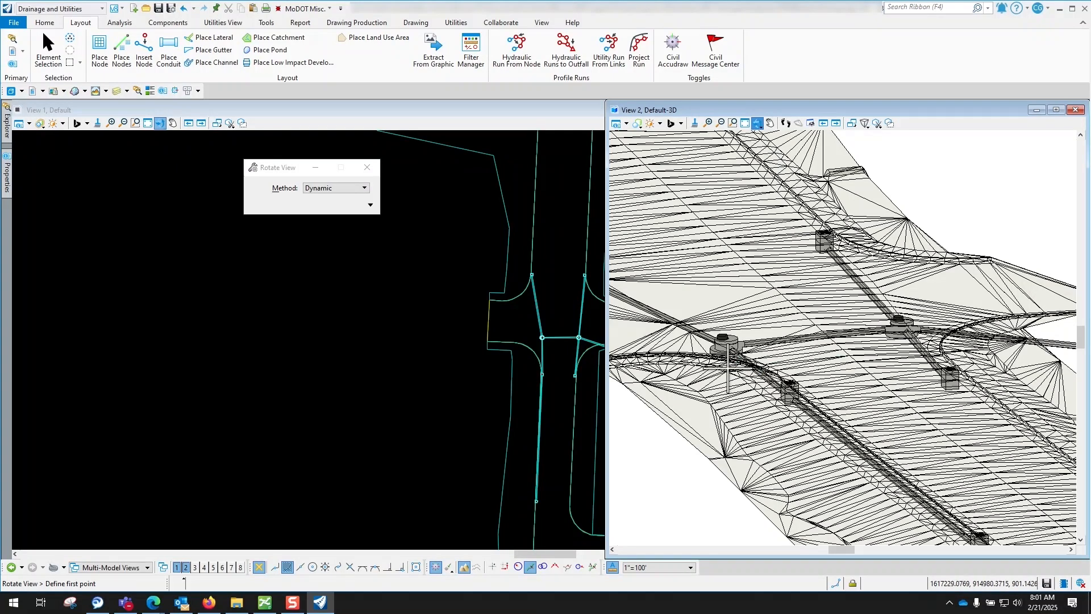
left_click(841, 338)
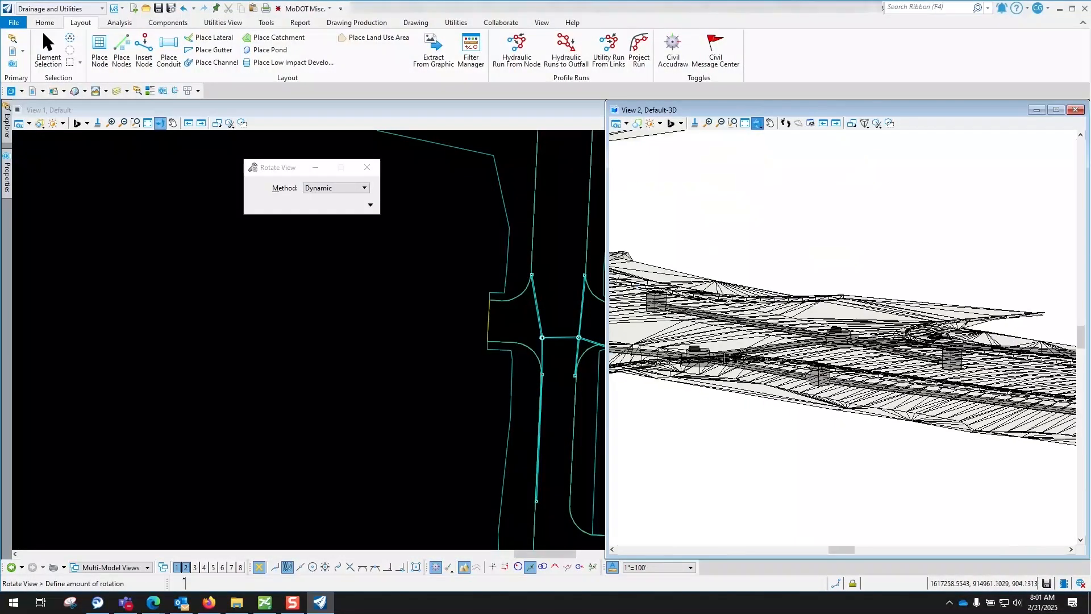
left_click(725, 357)
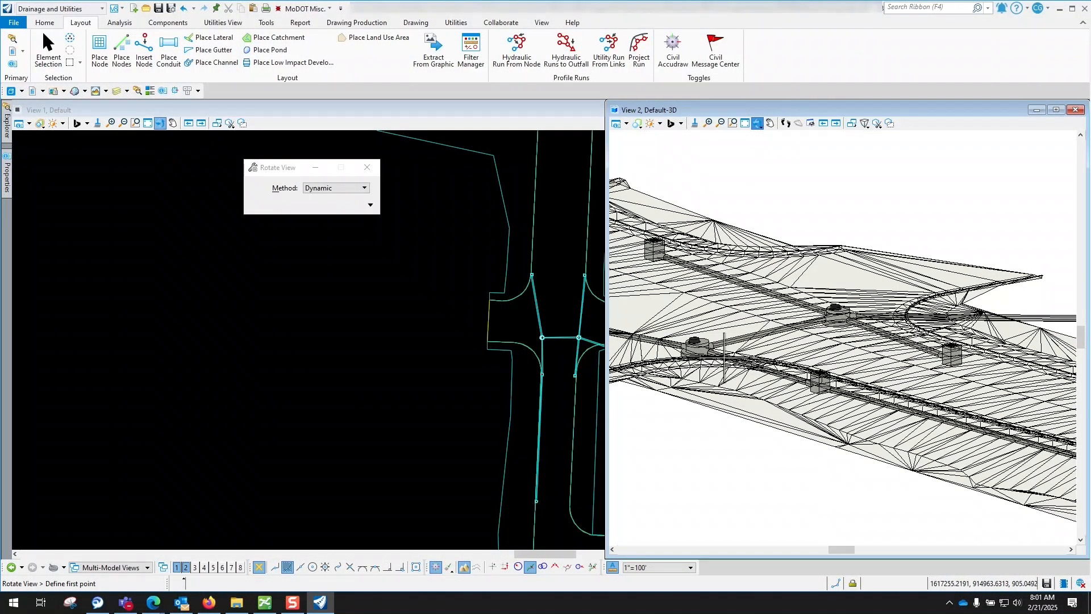
left_click(724, 357)
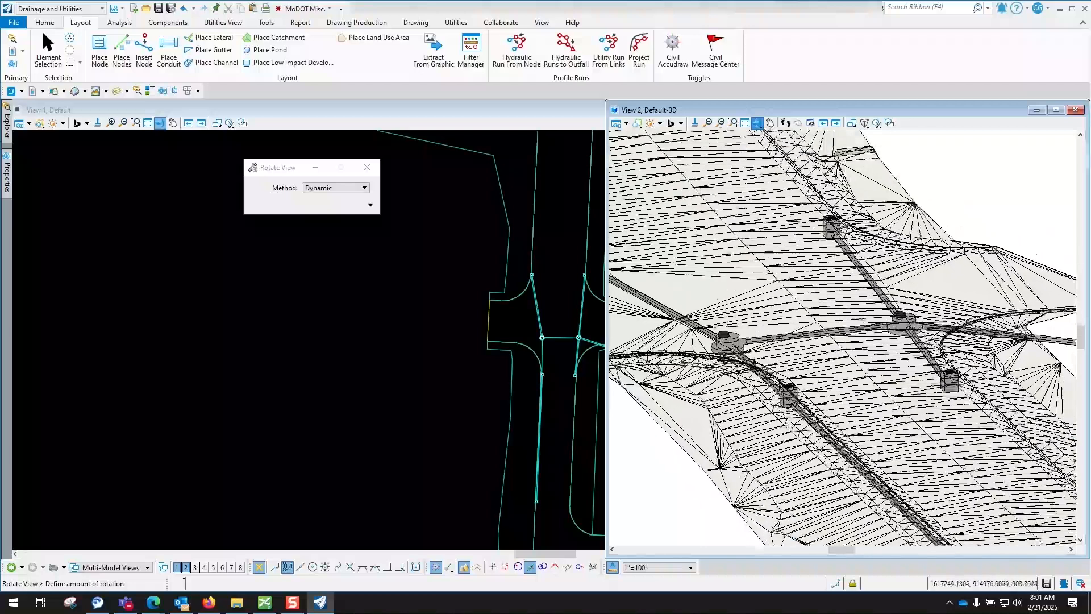
left_click(724, 356)
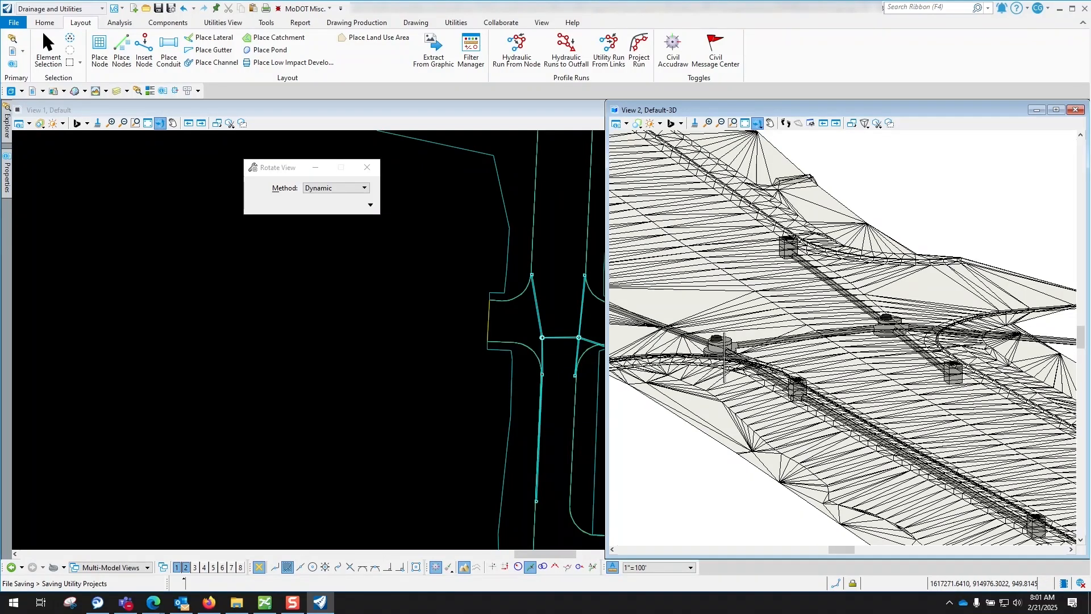
Close the 3D view and display the Plan.dgn, Terrain_Final.dgn and Drainage-Areas.dgn references in the 2D view
left_click(1076, 110)
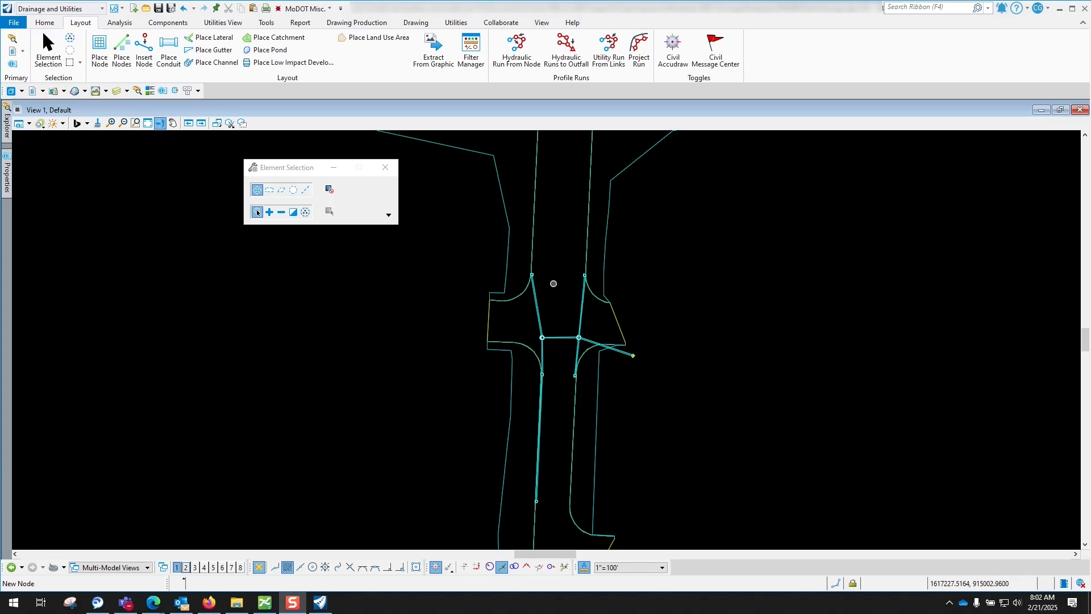
scroll(553, 284, "down", 3)
scroll(571, 202, "up", 3)
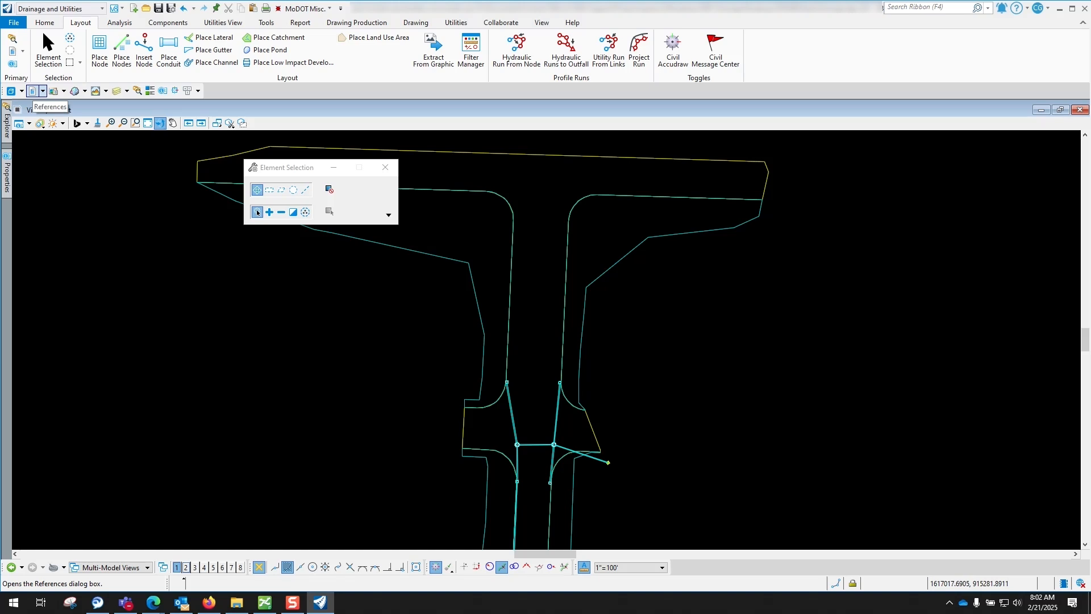
left_click(31, 91)
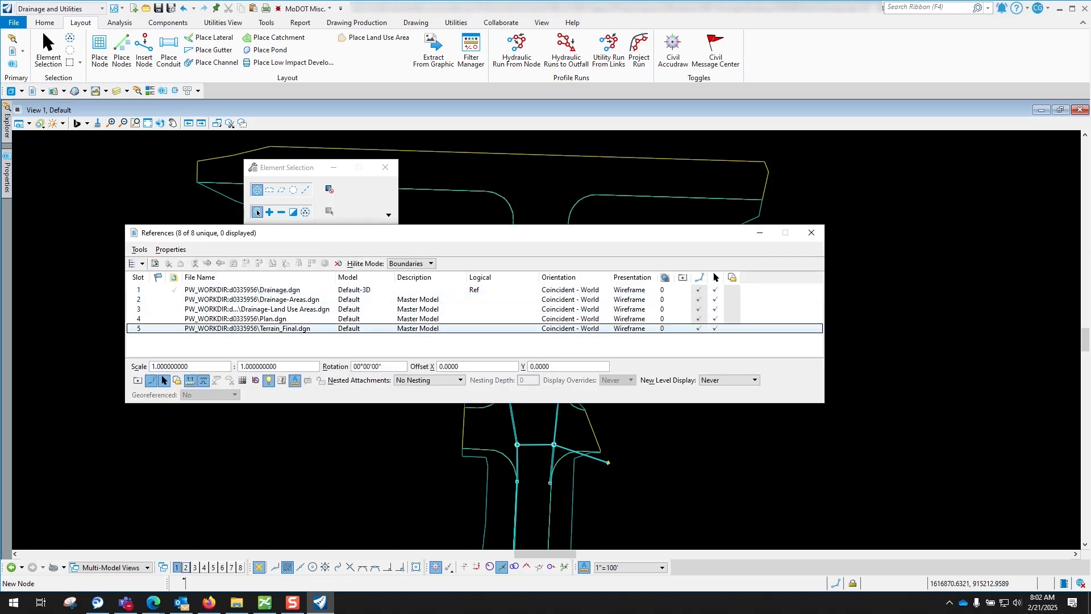
left_click(754, 319)
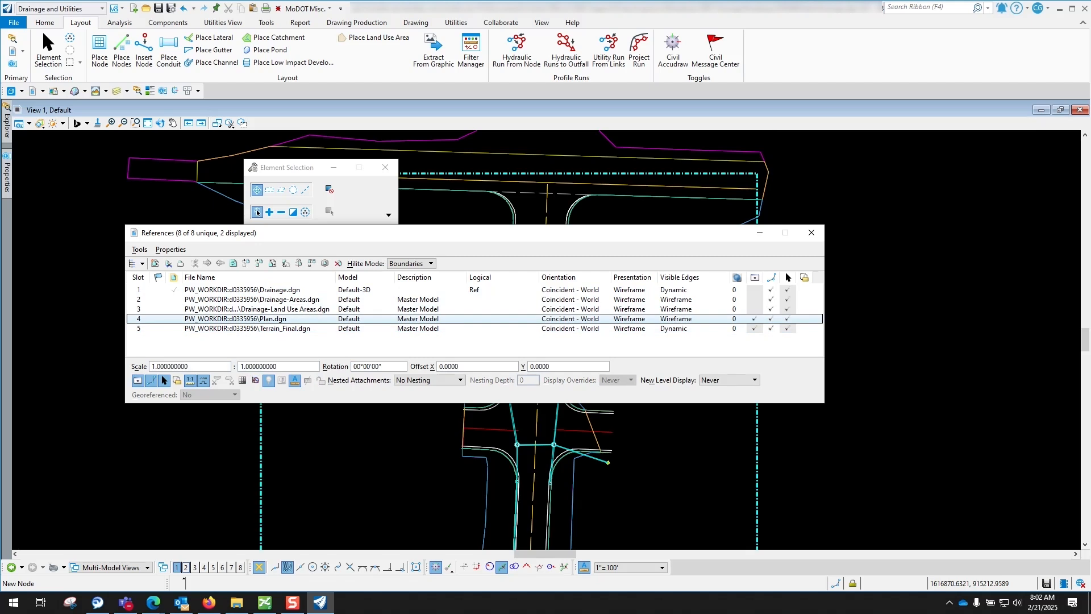
left_click_drag(495, 233, 453, 252)
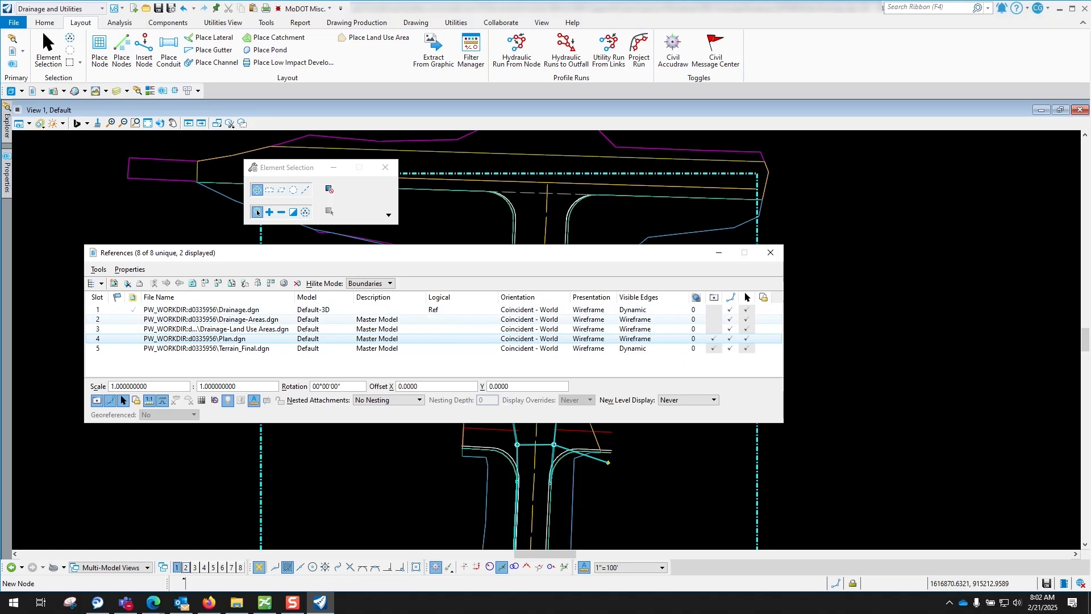
left_click(714, 319)
left_click(771, 253)
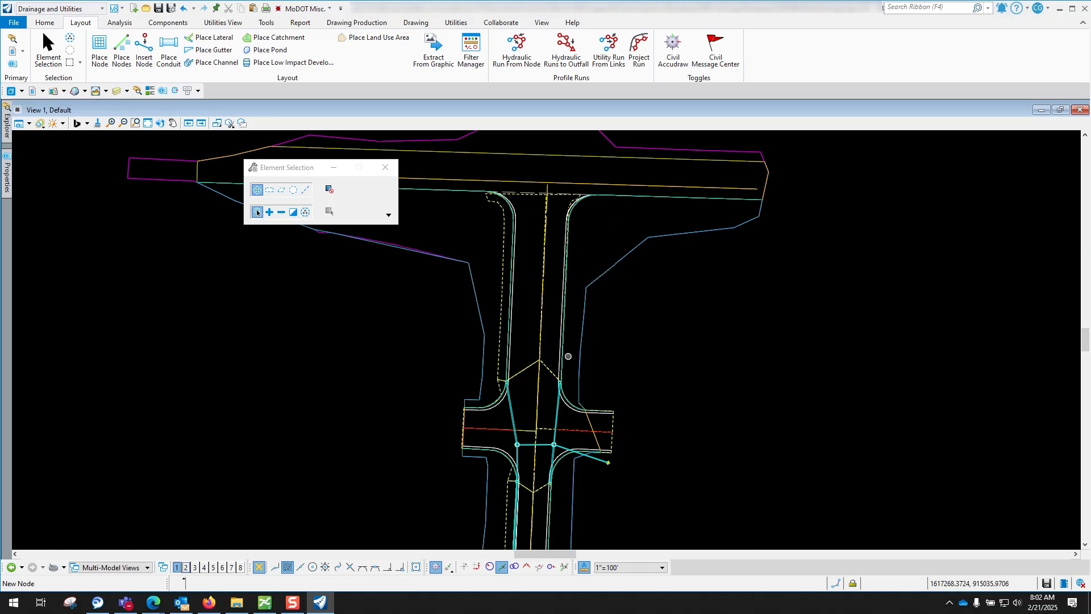
Examine the dashed drainage area outlines along the road north of the intersection, and save the file
scroll(533, 216, "up", 2)
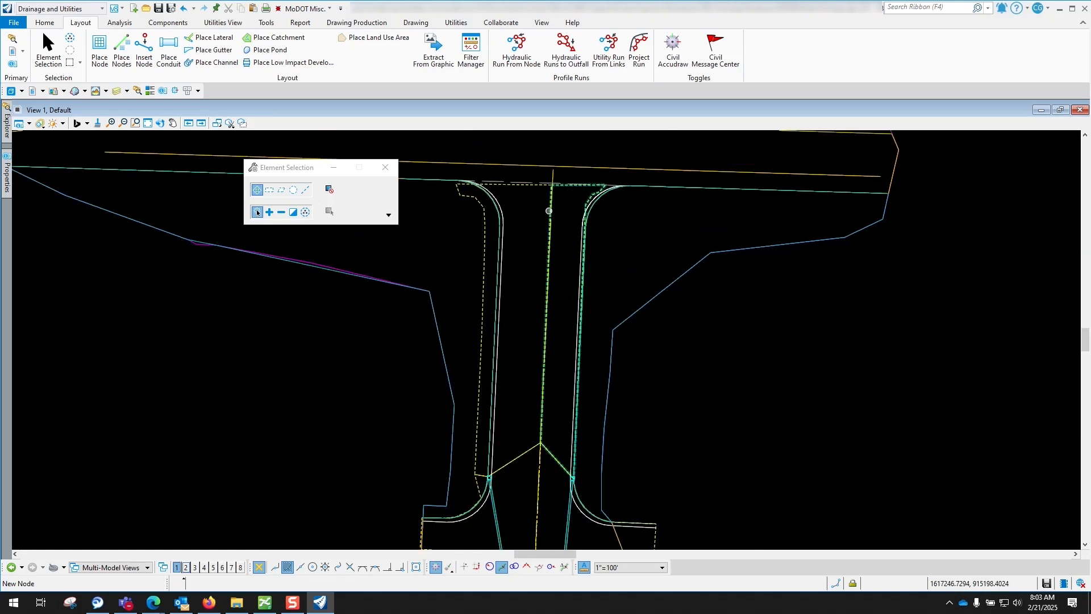
scroll(539, 217, "up", 1)
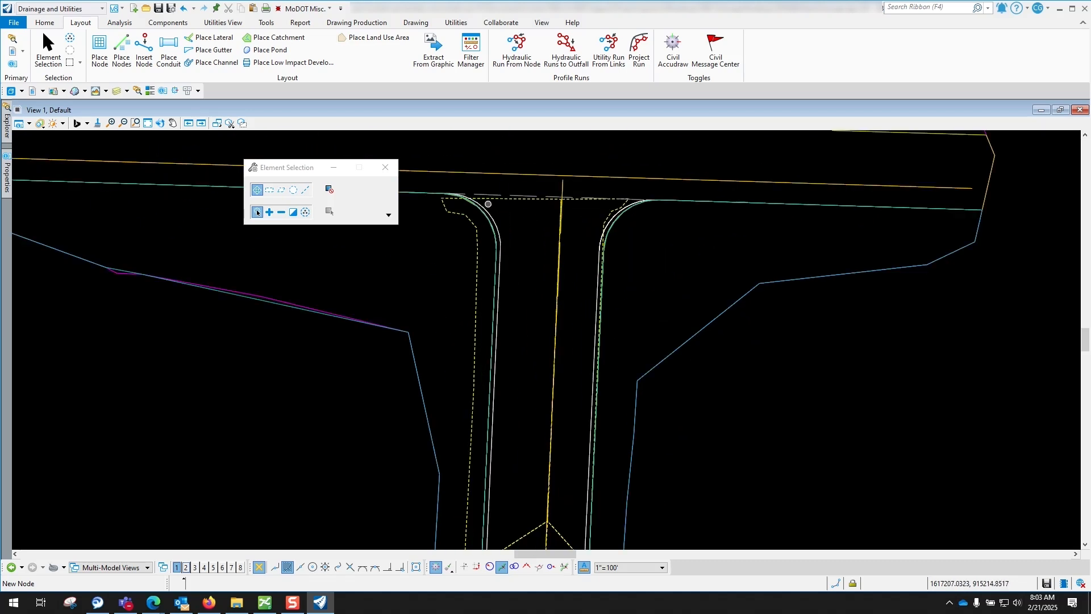
scroll(541, 217, "down", 2)
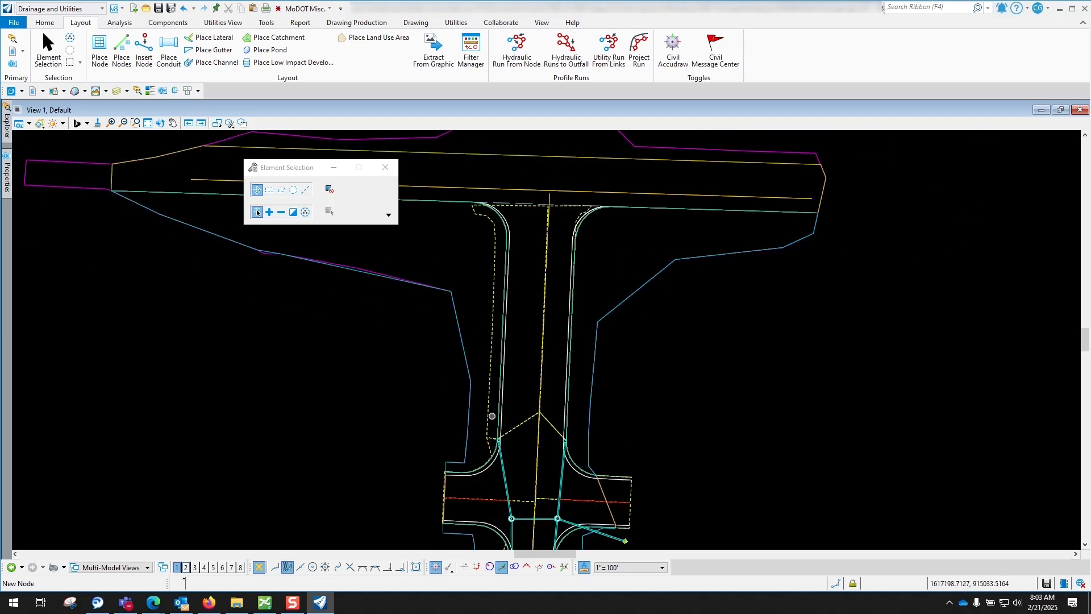
left_click(493, 438)
key("ctrl+s")
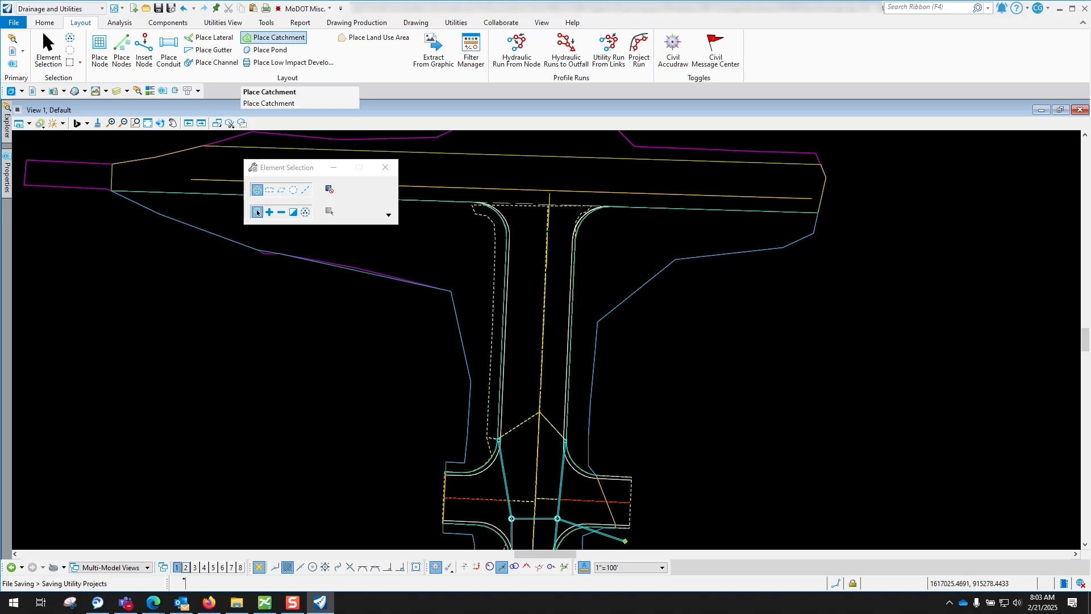
Set up catchment placement with the Pick Shape method and the Land Use Defined Area feature definition
left_click(277, 37)
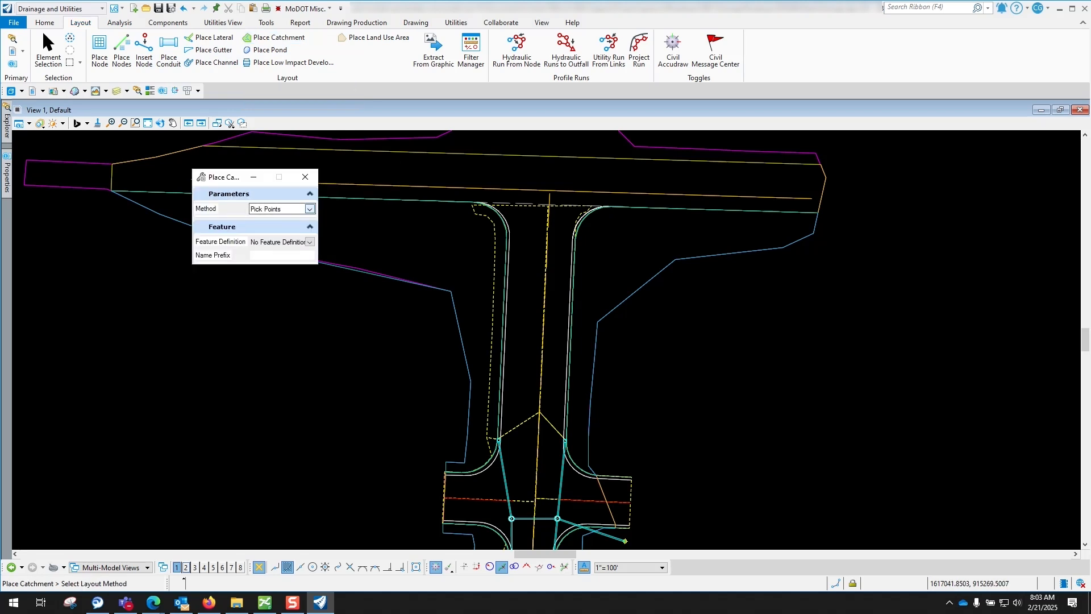
left_click(309, 209)
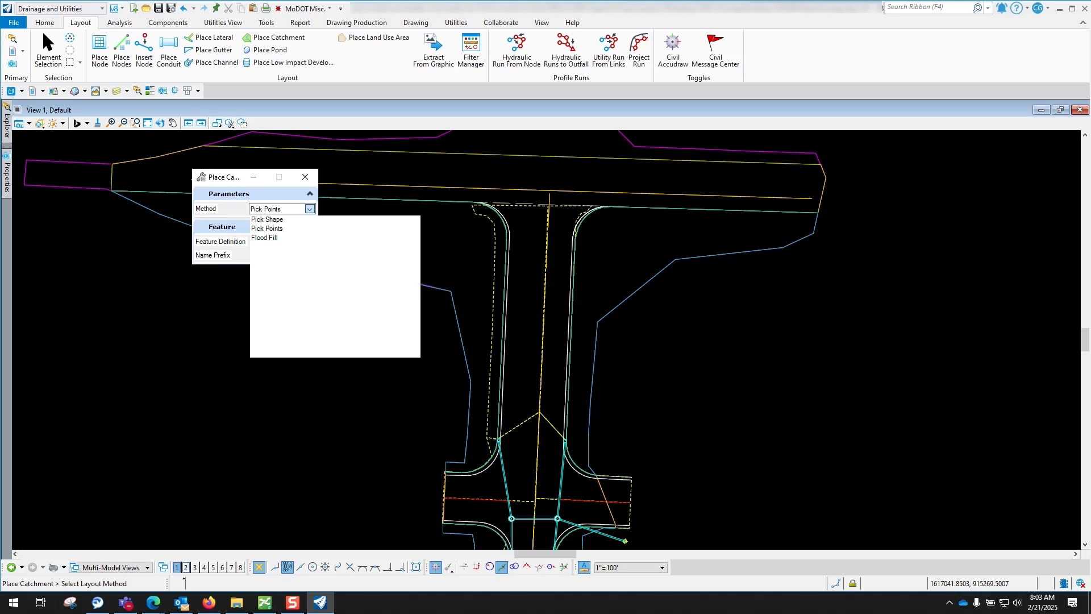
left_click(266, 219)
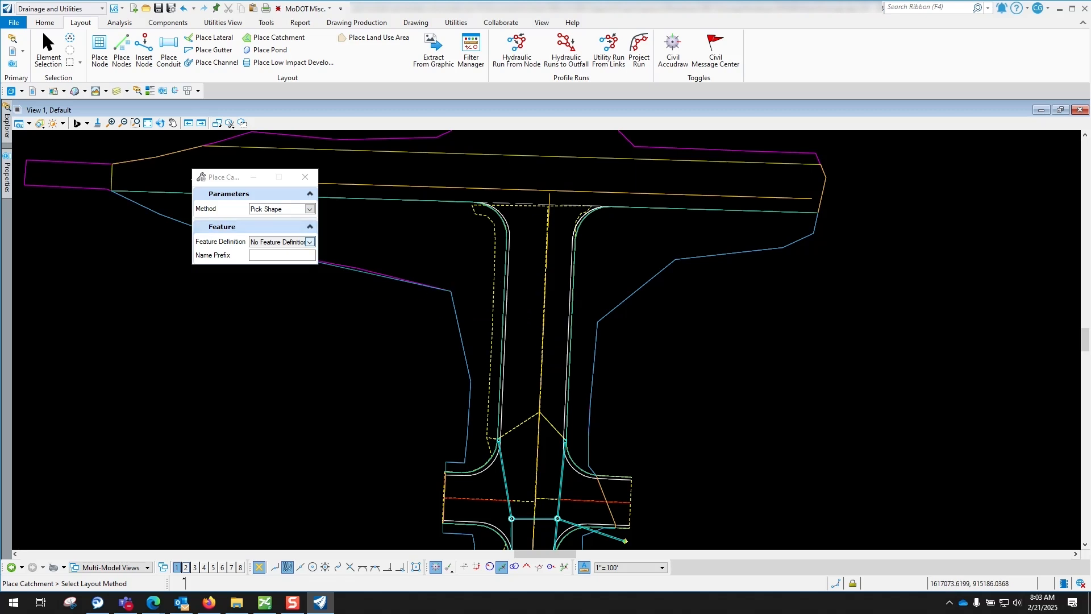
left_click(310, 241)
left_click(256, 253)
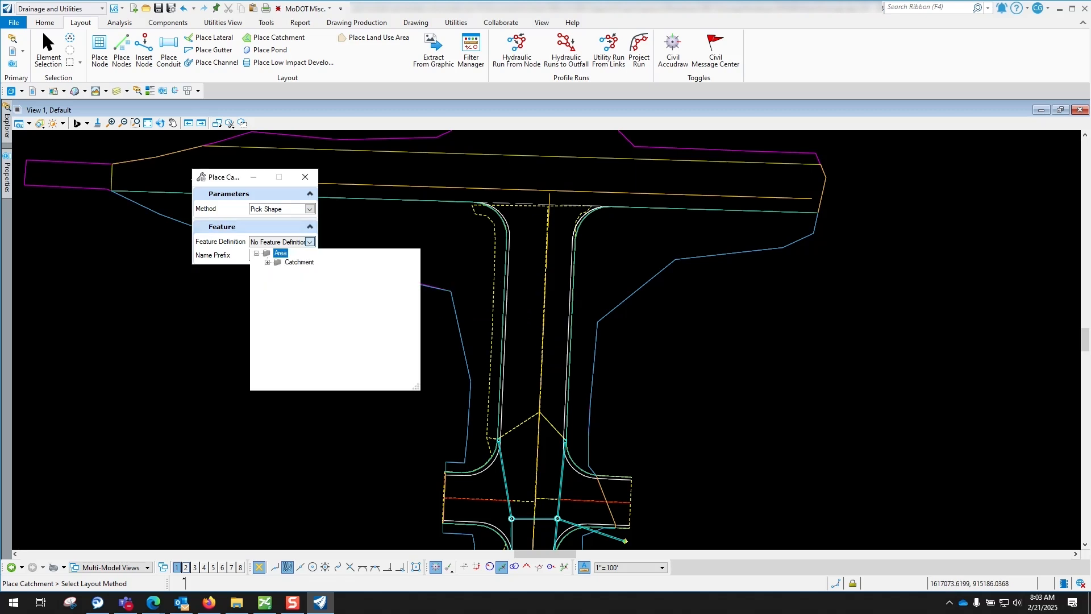
left_click(267, 262)
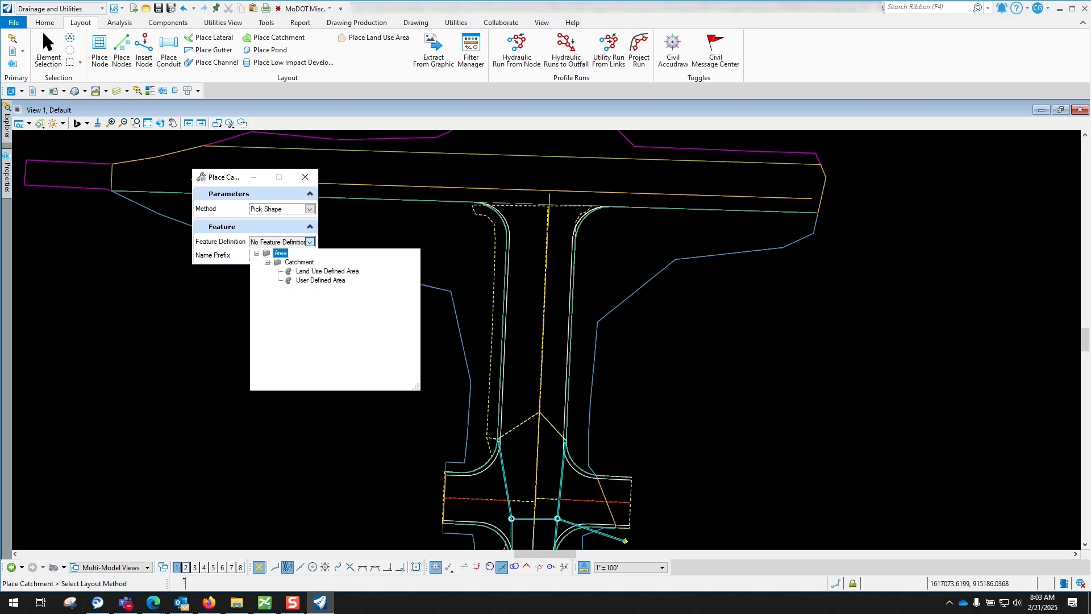
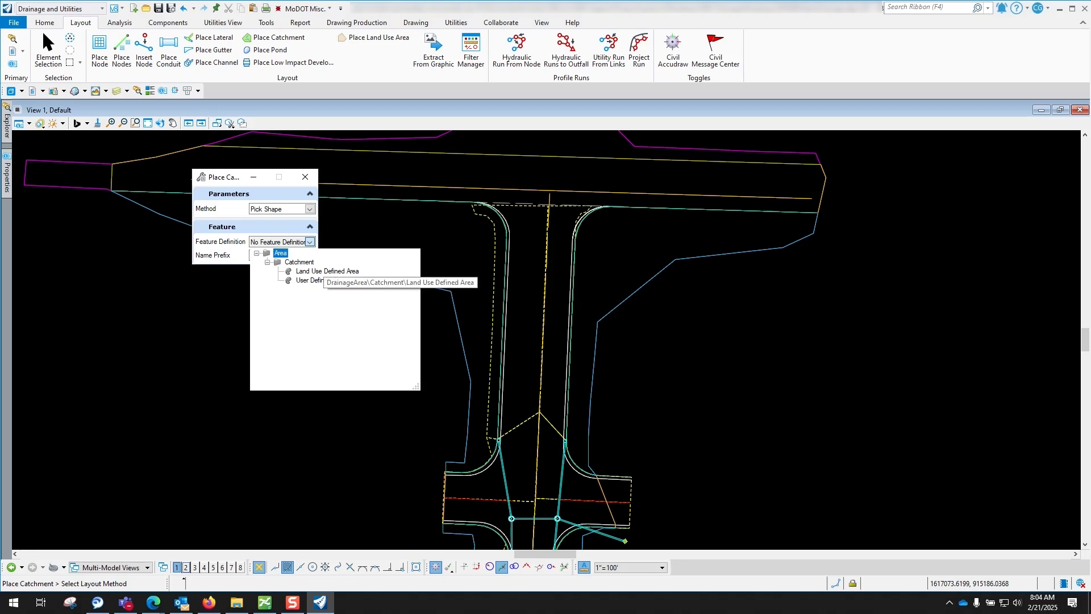
left_click(318, 271)
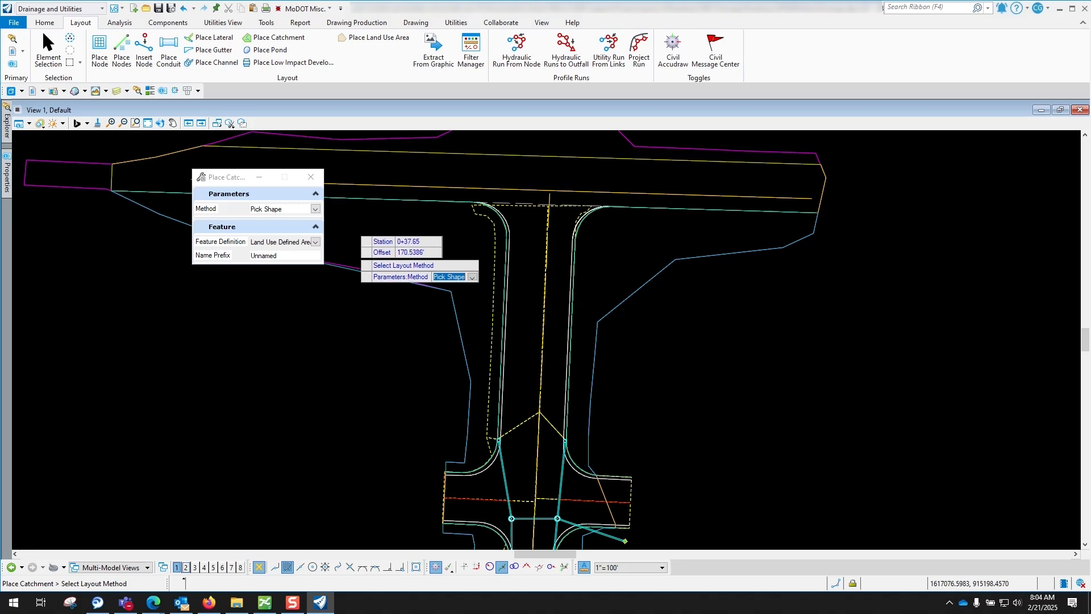
Place a catchment from the dashed shape on the road's west side north of the intersection, outflowing to its inlet, without picking a reference surface
left_click(359, 226)
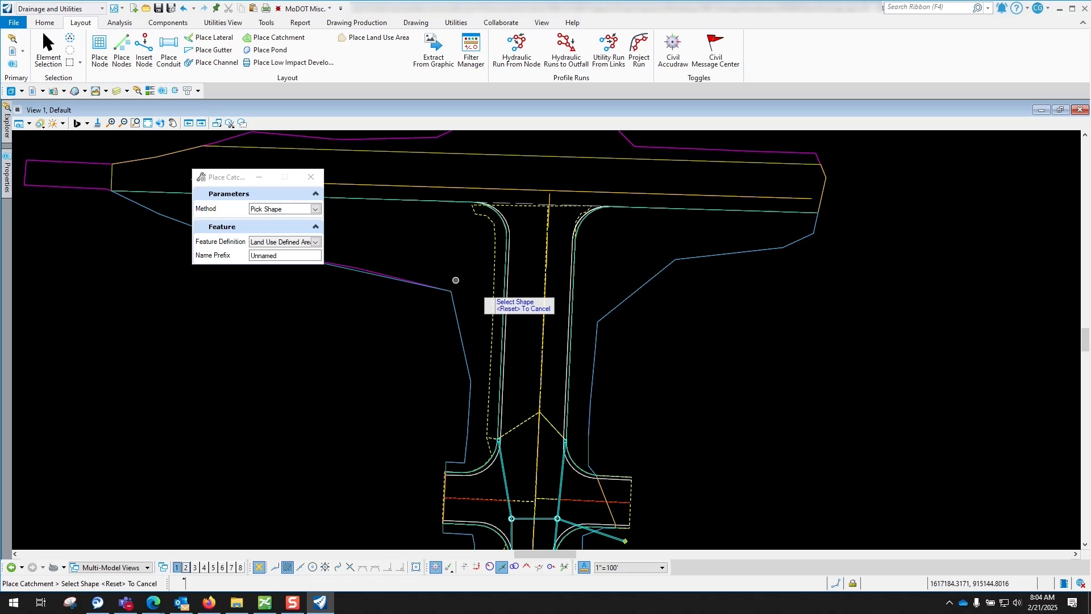
scroll(512, 337, "up", 2)
left_click(483, 315)
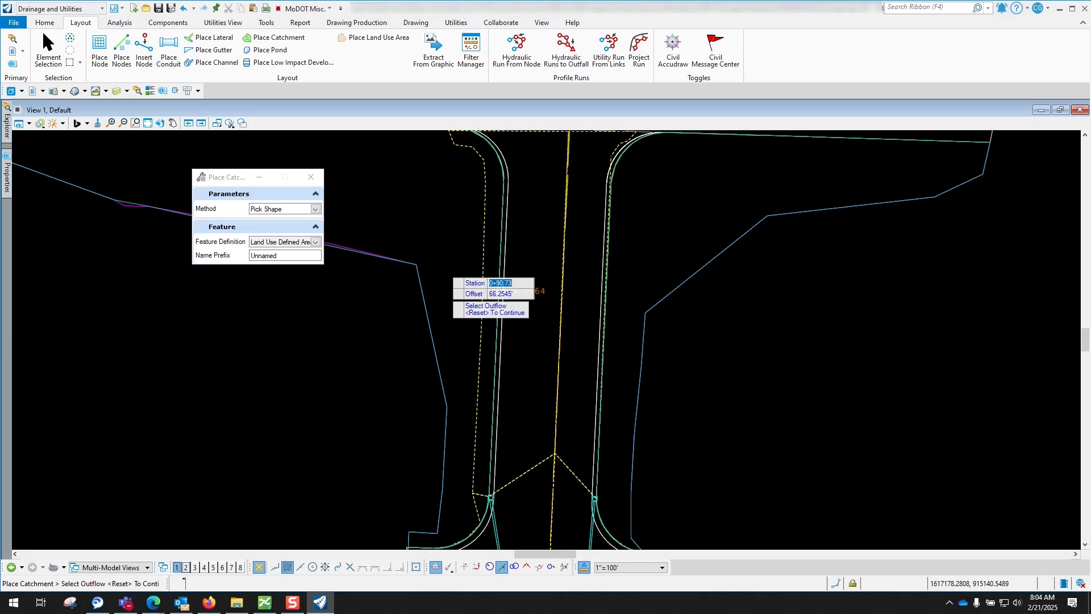
scroll(554, 396, "up", 3)
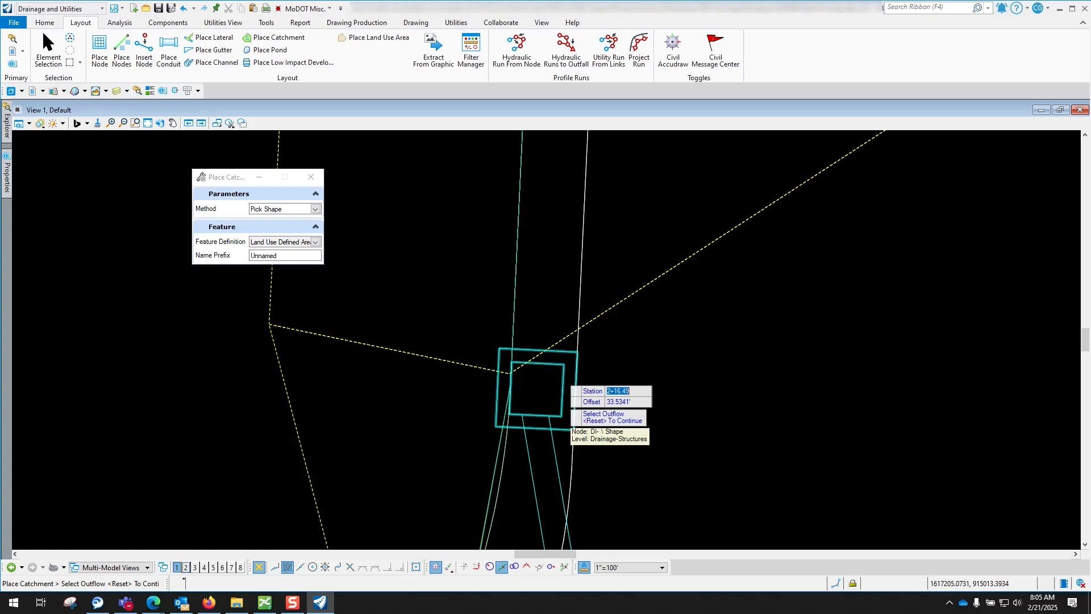
left_click(570, 386)
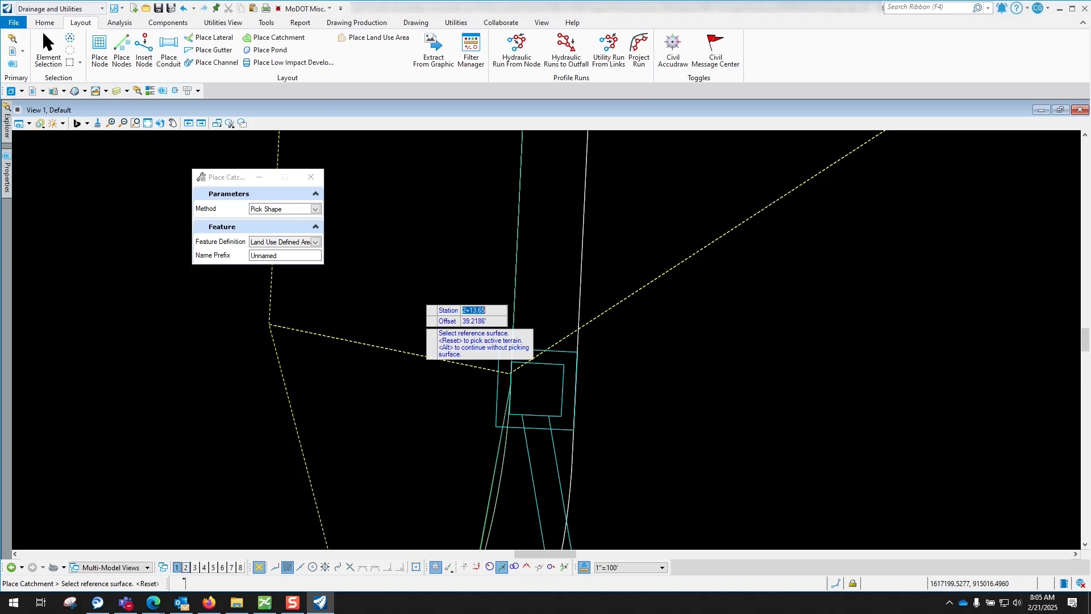
key("alt")
Place a catchment from the dashed shape on the road's east side north of the intersection, with the adjacent inlet as outflow
scroll(418, 301, "down", 4)
scroll(355, 270, "up", 4)
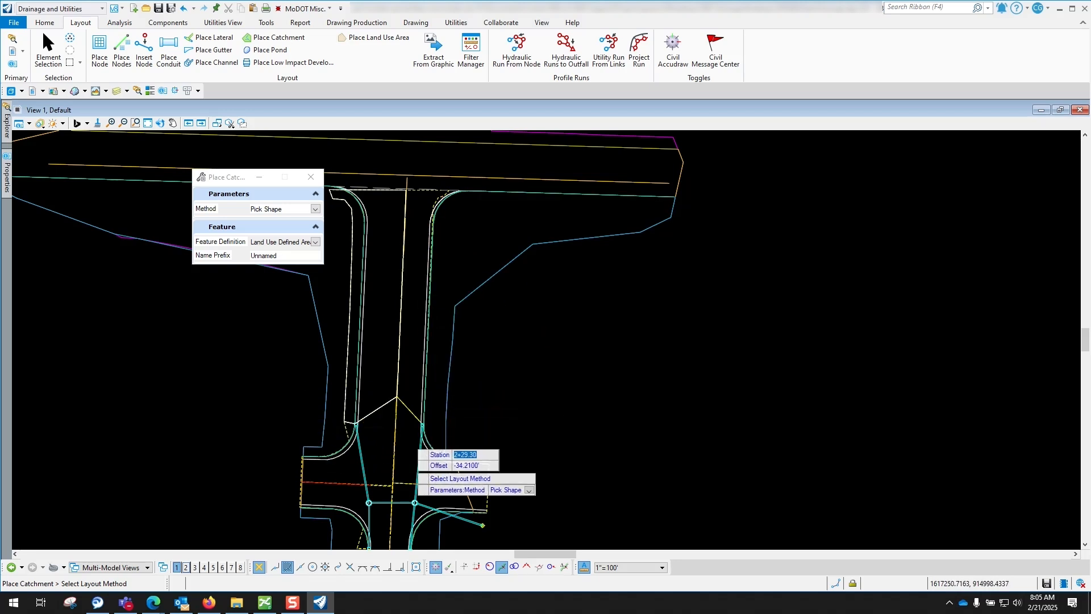
scroll(424, 429, "up", 4)
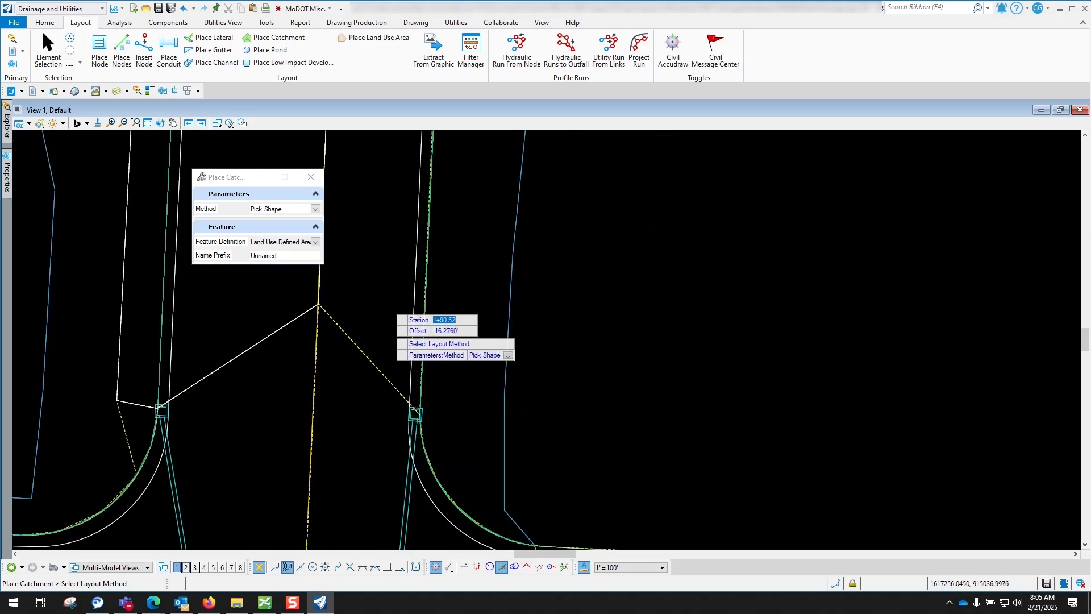
scroll(600, 450, "down", 2)
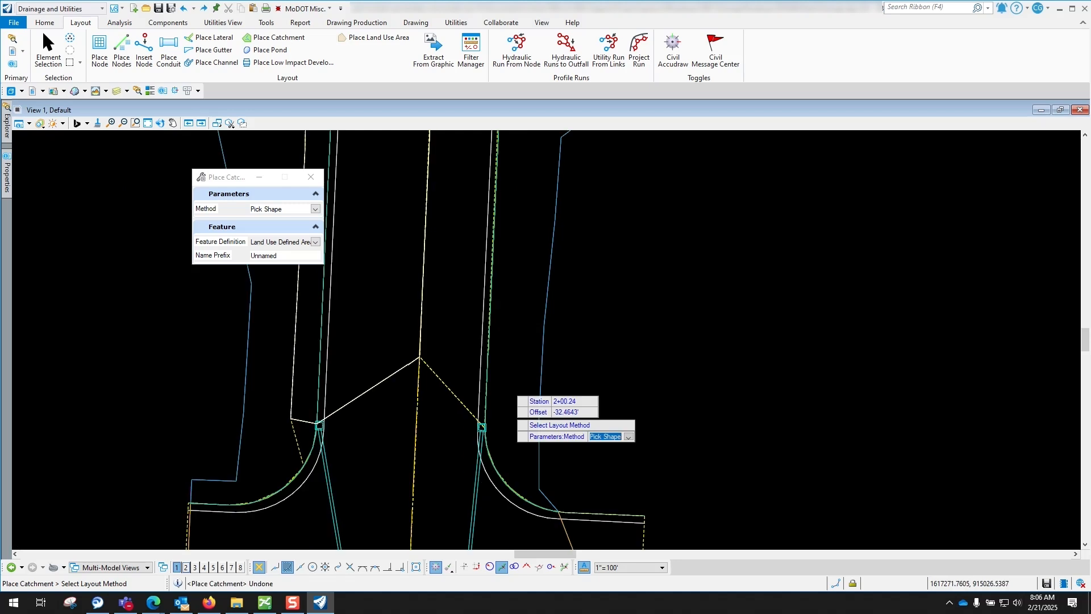
left_click(517, 397)
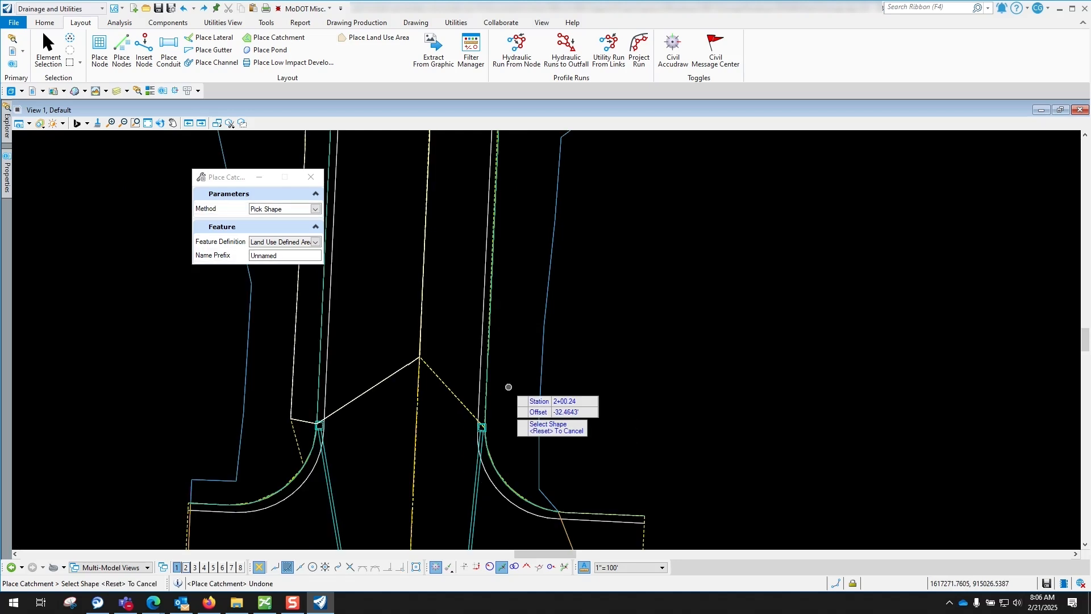
scroll(484, 352, "up", 4)
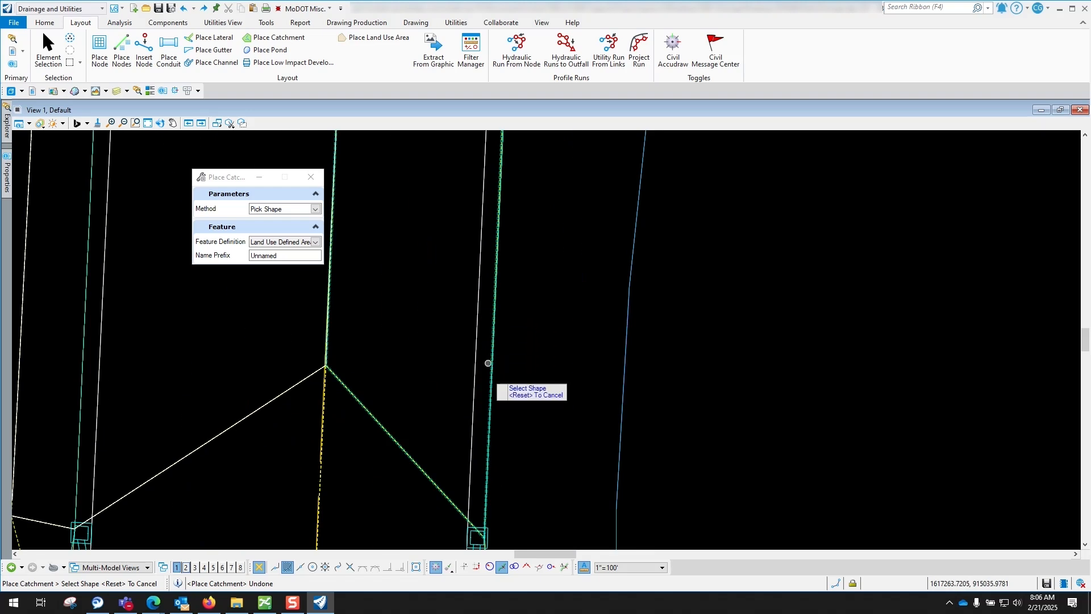
scroll(487, 390, "up", 1)
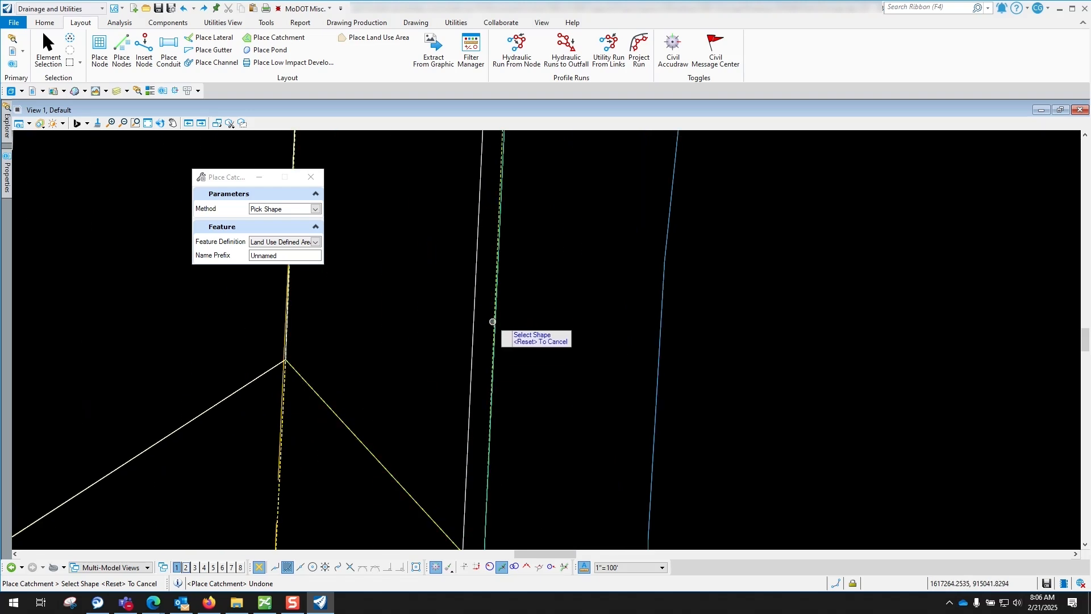
left_click(492, 321)
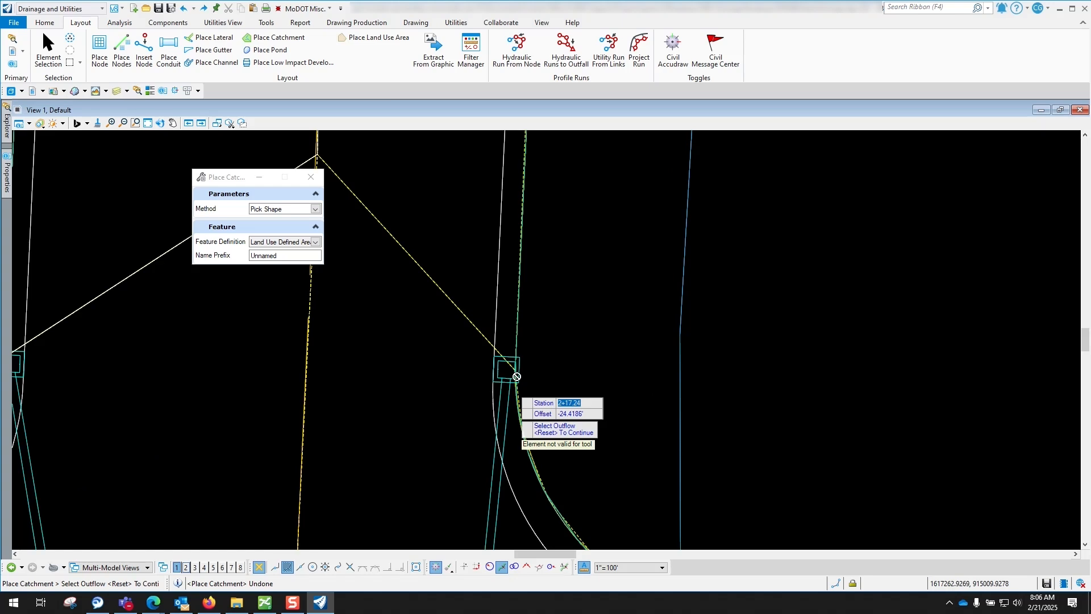
left_click(517, 373)
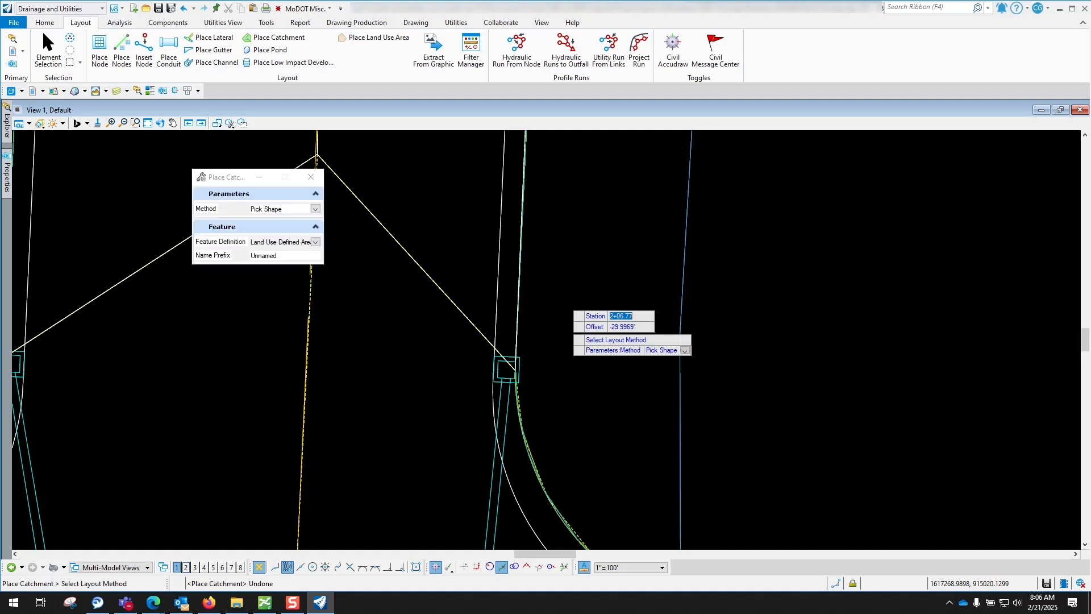
Place a catchment from the southernmost west-side dashed shape, with the inlet on its north edge as outflow and the active terrain as reference surface
scroll(571, 310, "down", 3)
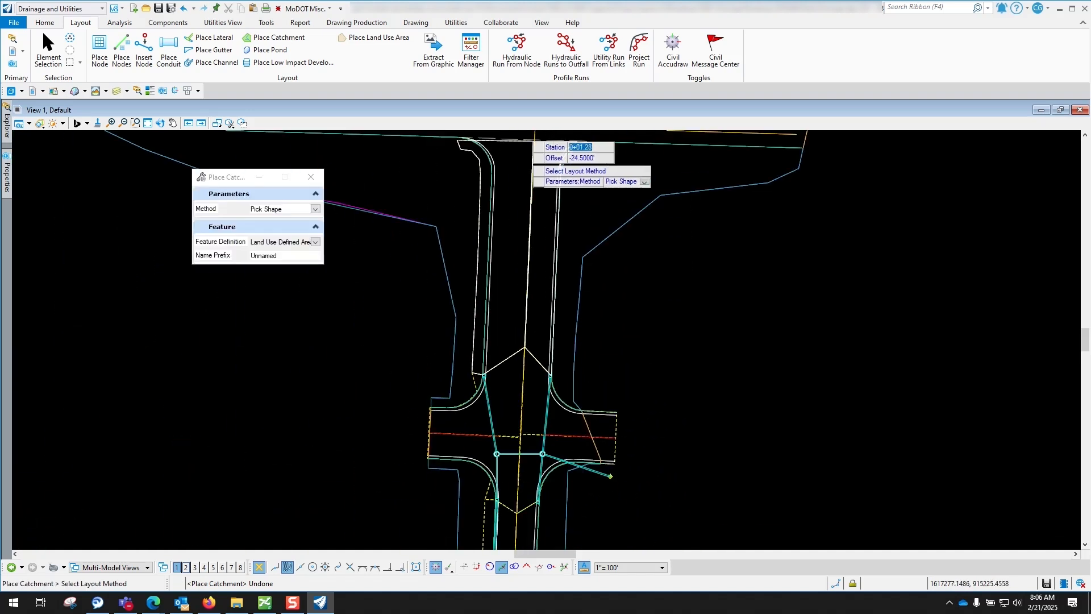
scroll(531, 313, "down", 3)
scroll(482, 417, "up", 3)
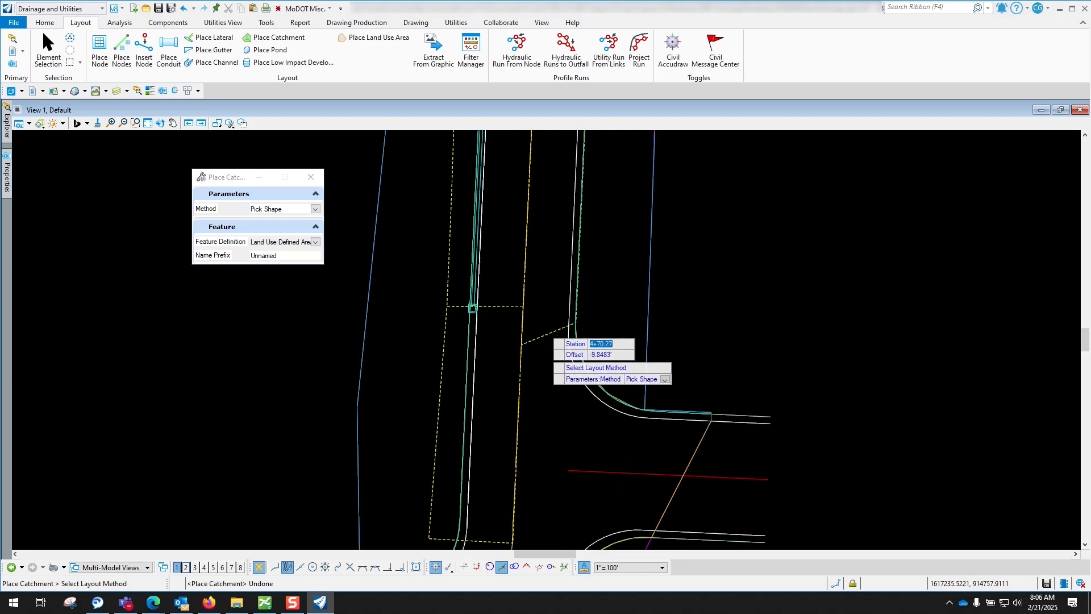
left_click(434, 335)
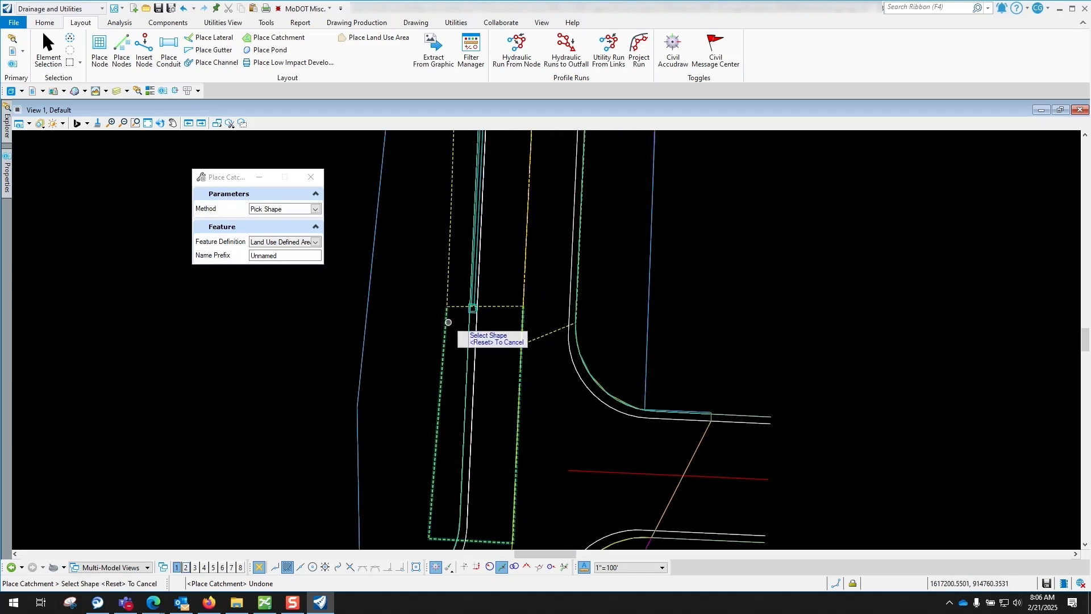
left_click(446, 330)
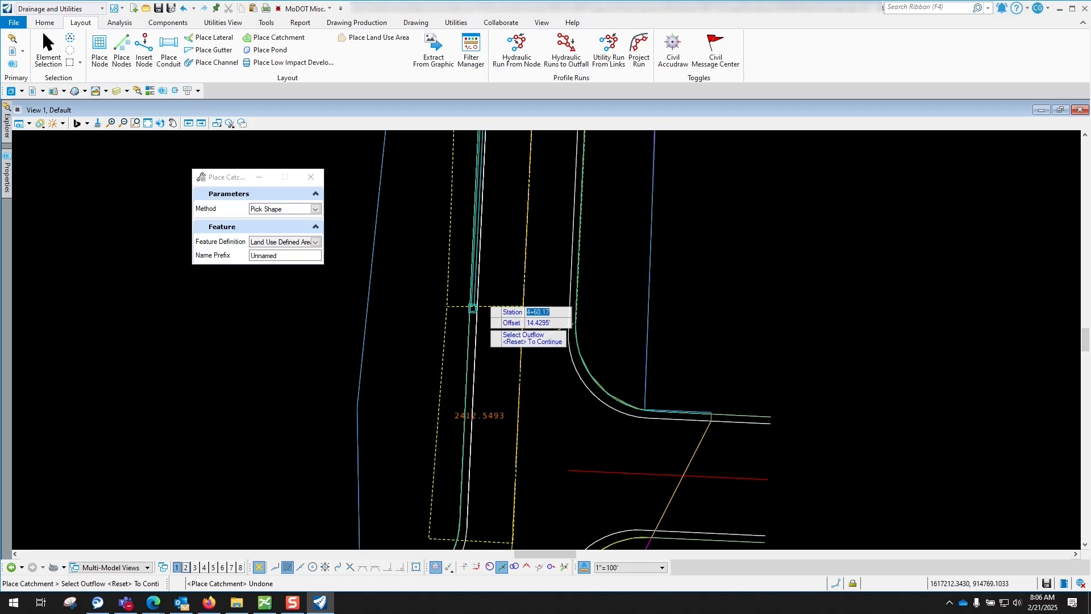
scroll(474, 305, "up", 3)
left_click(459, 325)
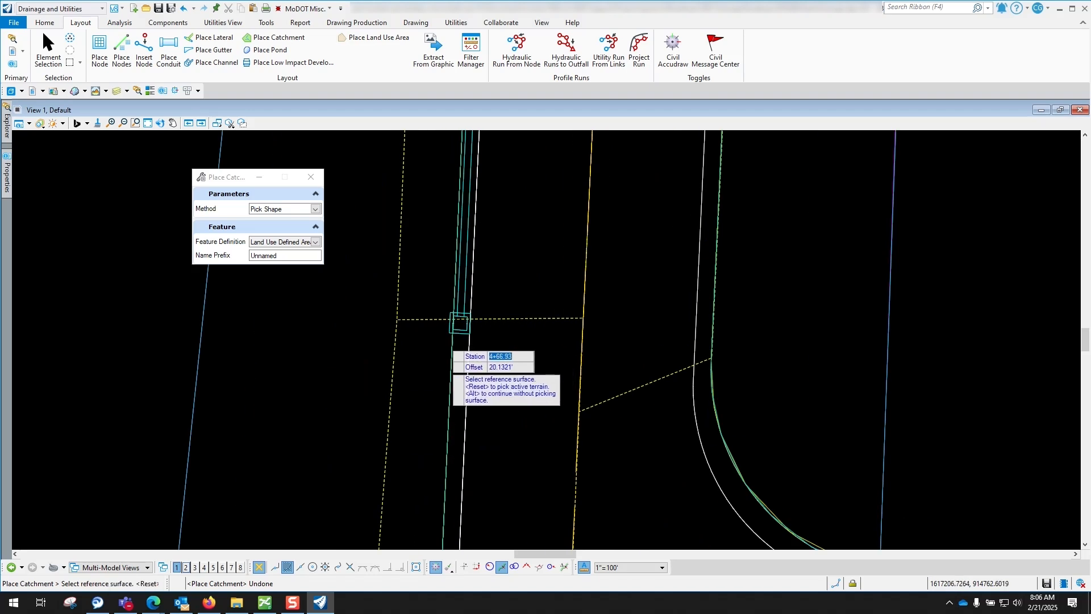
right_click(459, 322)
Place a catchment from the west-side shape just south of the intersection, using its northern inlet as outflow and the active terrain
scroll(403, 347, "down", 4)
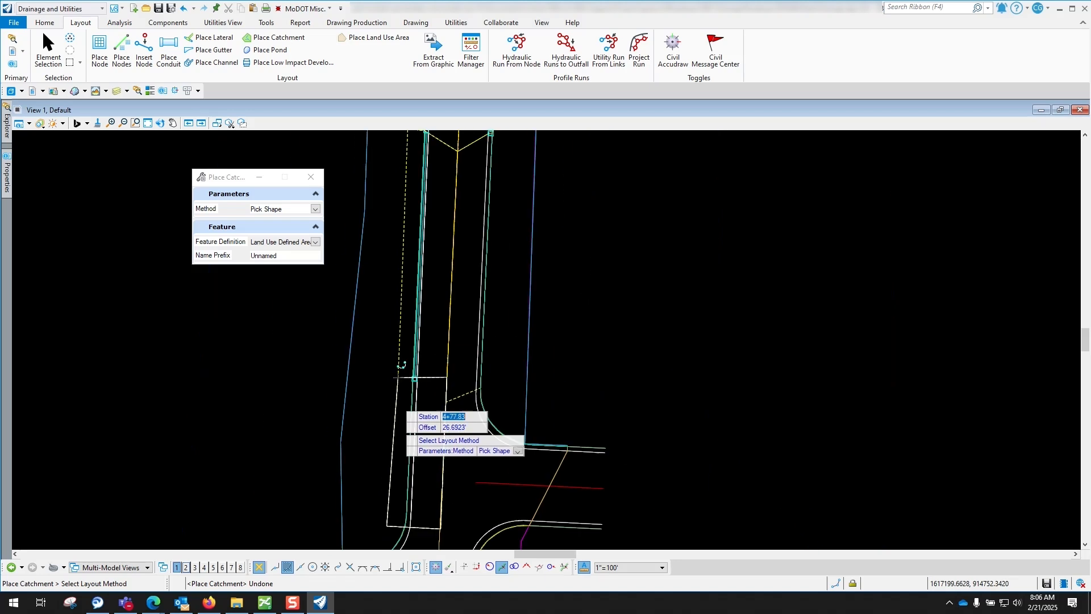
scroll(474, 344, "up", 4)
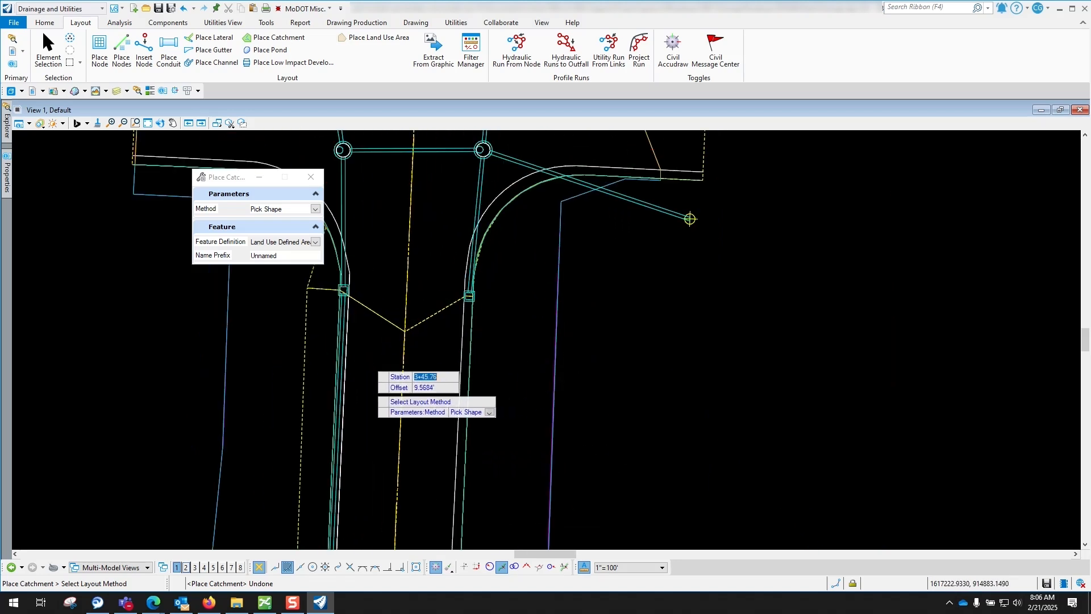
left_click(349, 389)
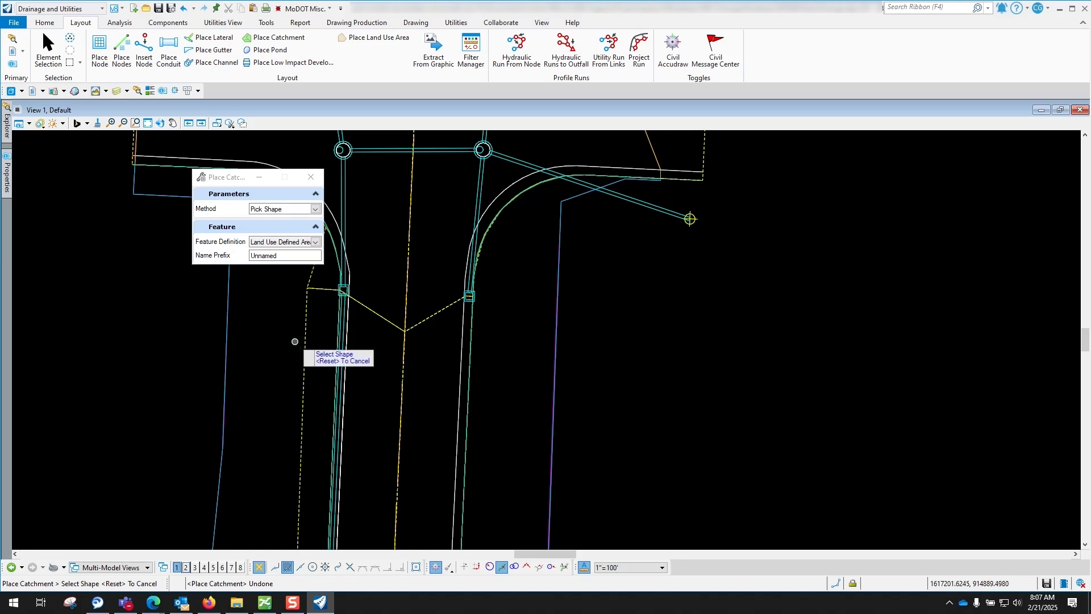
scroll(341, 290, "up", 5)
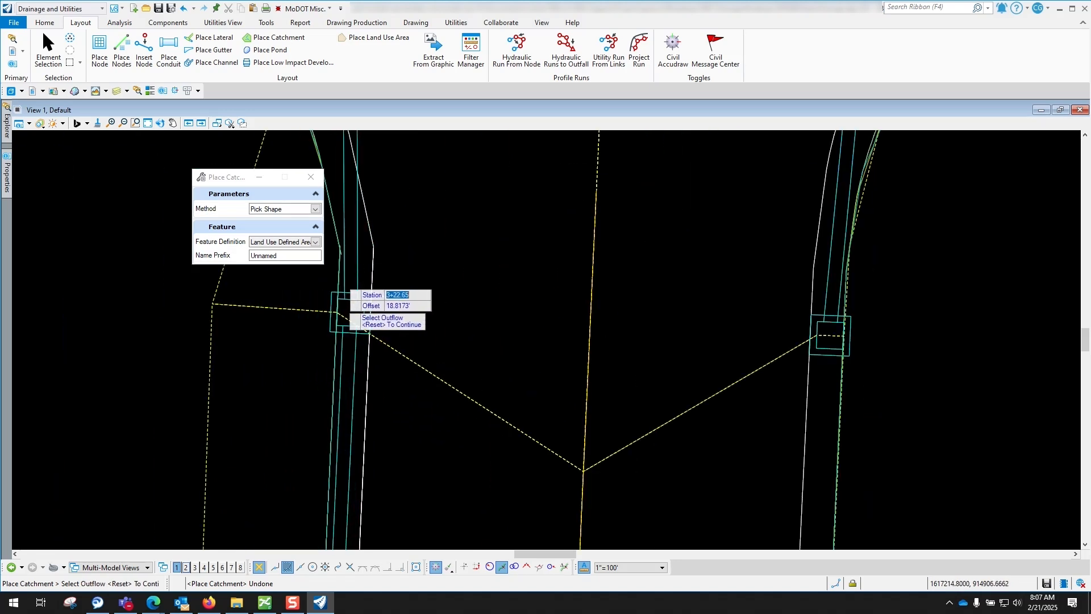
left_click(371, 333)
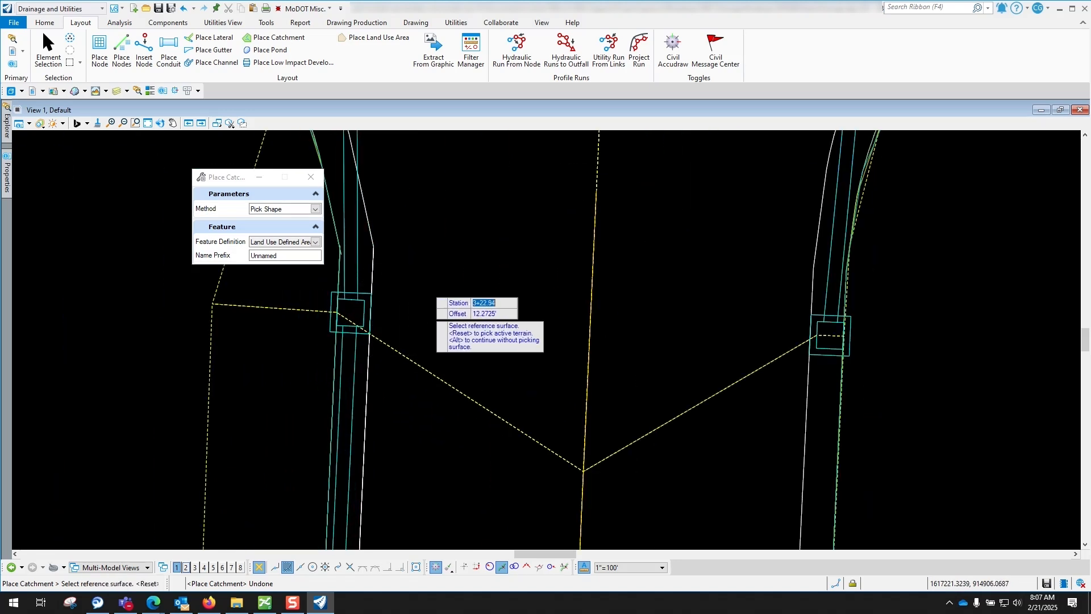
right_click(429, 276)
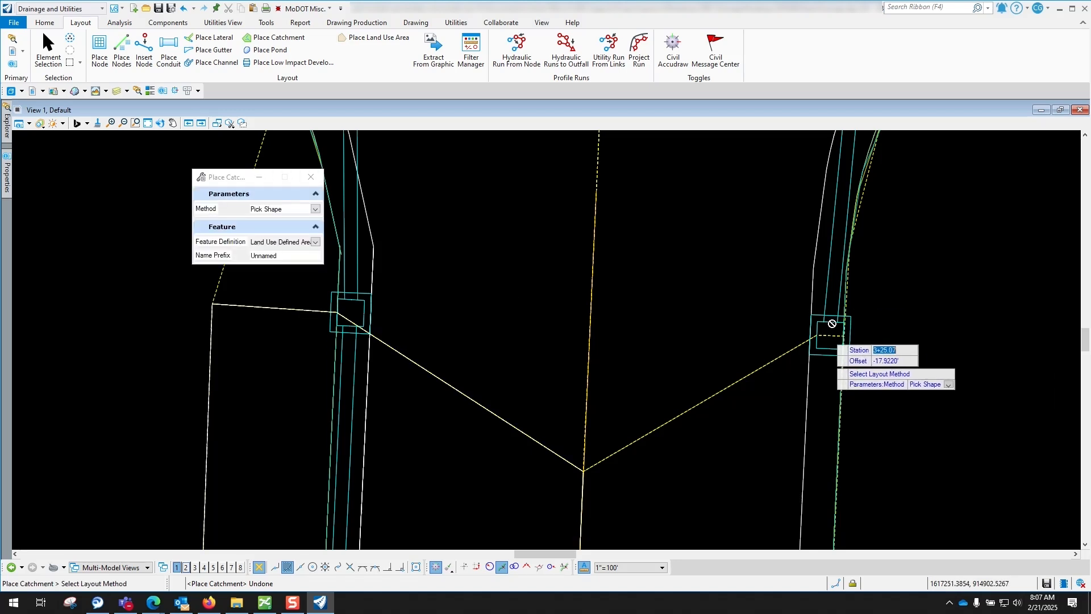
Place a catchment from the east-side shape just south of the intersection, using its inlet as outflow and the active terrain
left_click(840, 373)
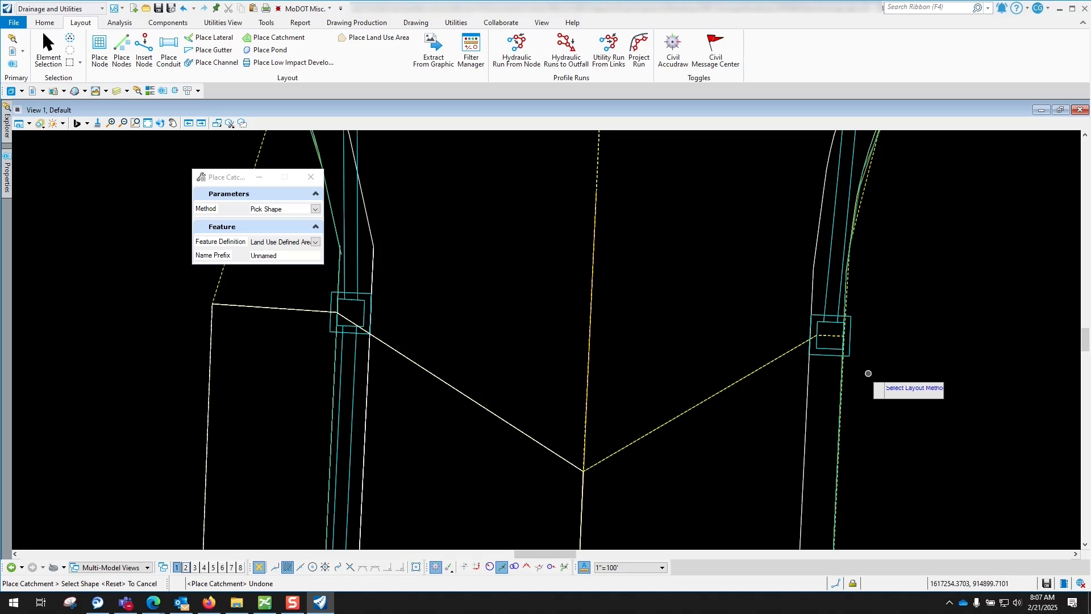
left_click(842, 372)
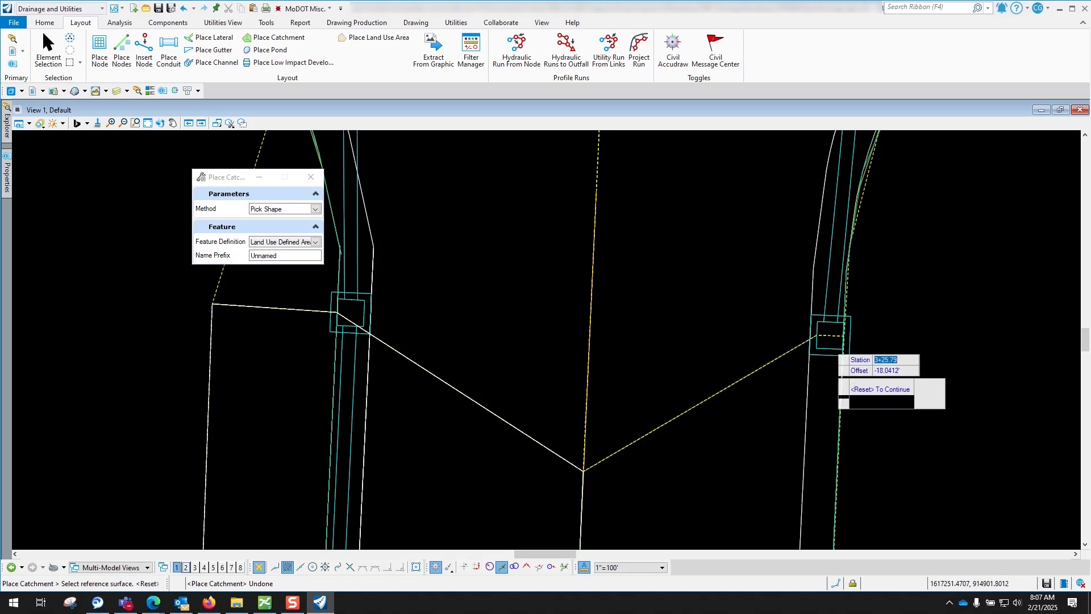
right_click(773, 357)
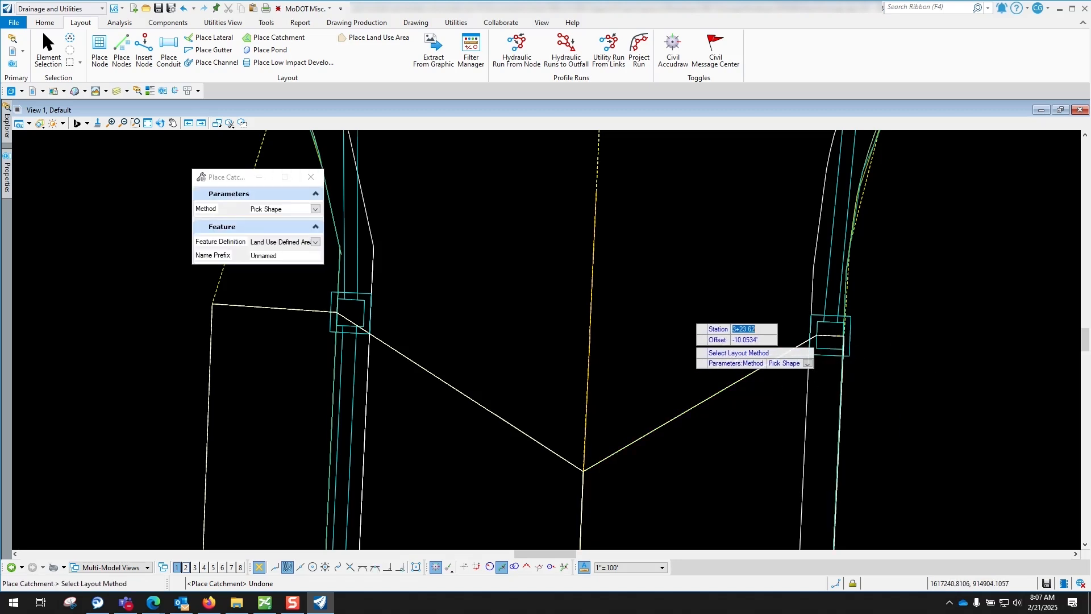
scroll(606, 319, "down", 10)
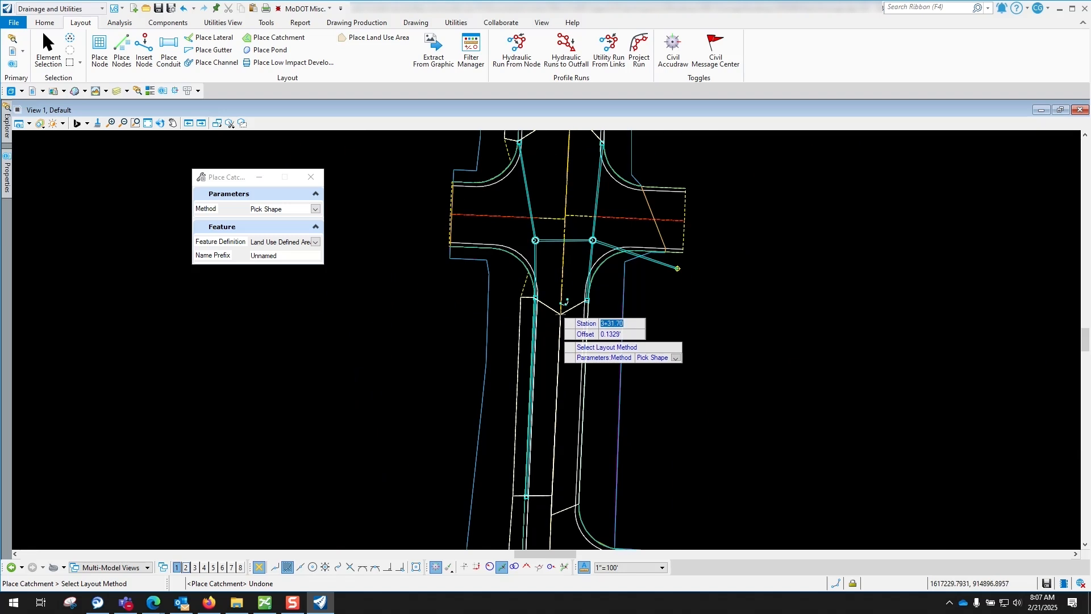
scroll(575, 348, "down", 5)
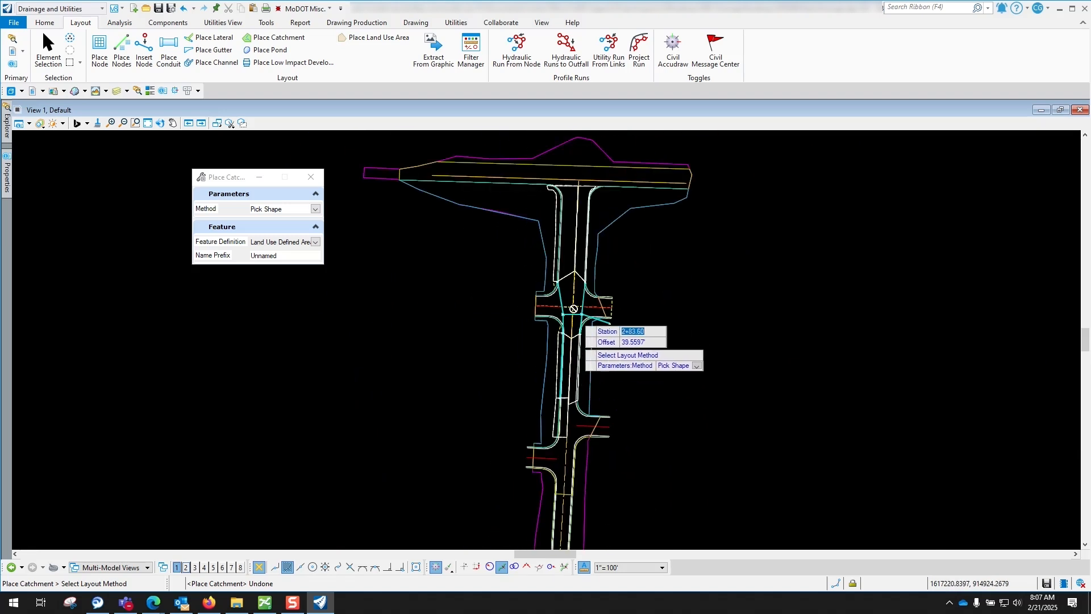
Turn on the Final Terrain's flow arrows and examine the drainage directions around the intersection
scroll(601, 292, "up", 5)
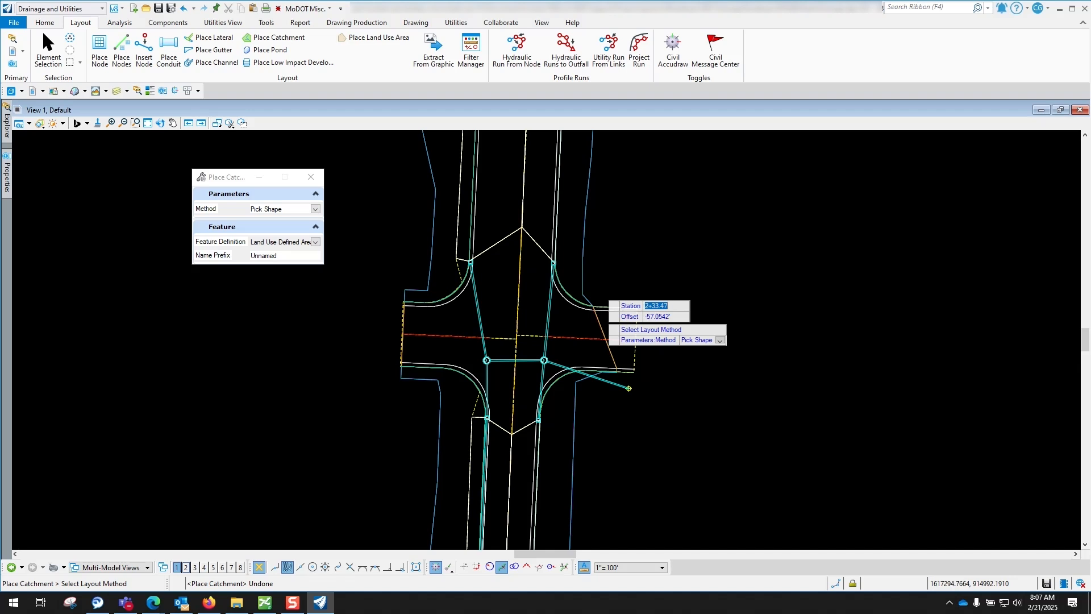
key("Escape")
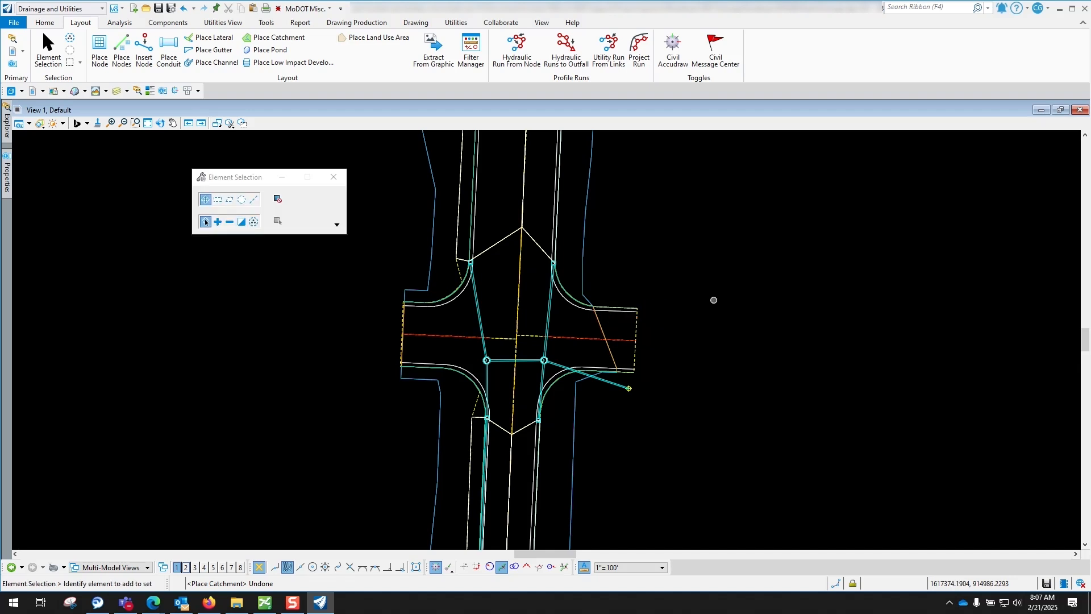
scroll(669, 317, "up", 1)
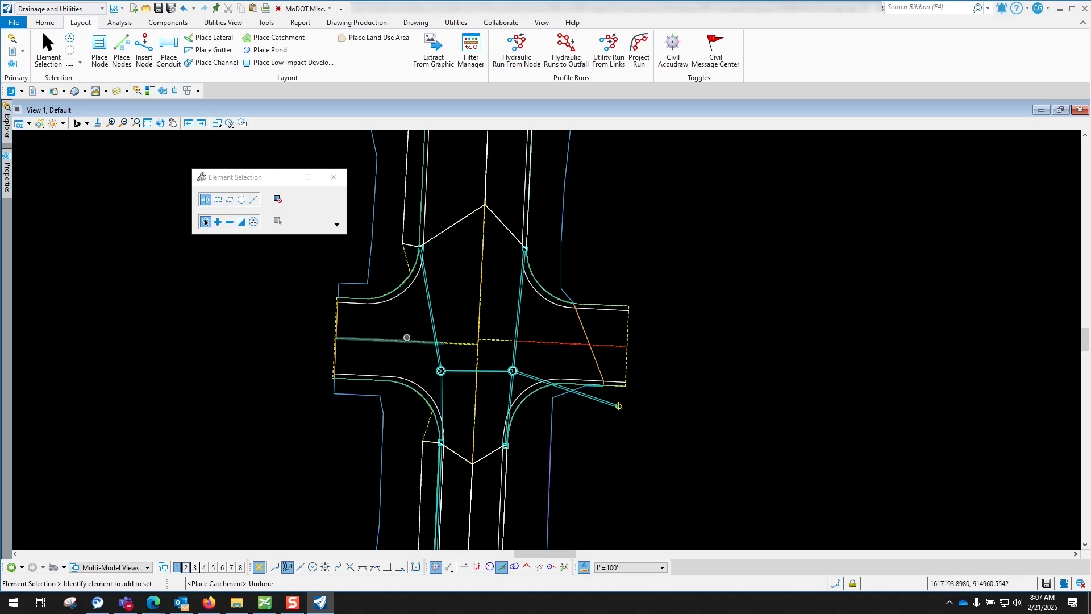
scroll(465, 422, "up", 1)
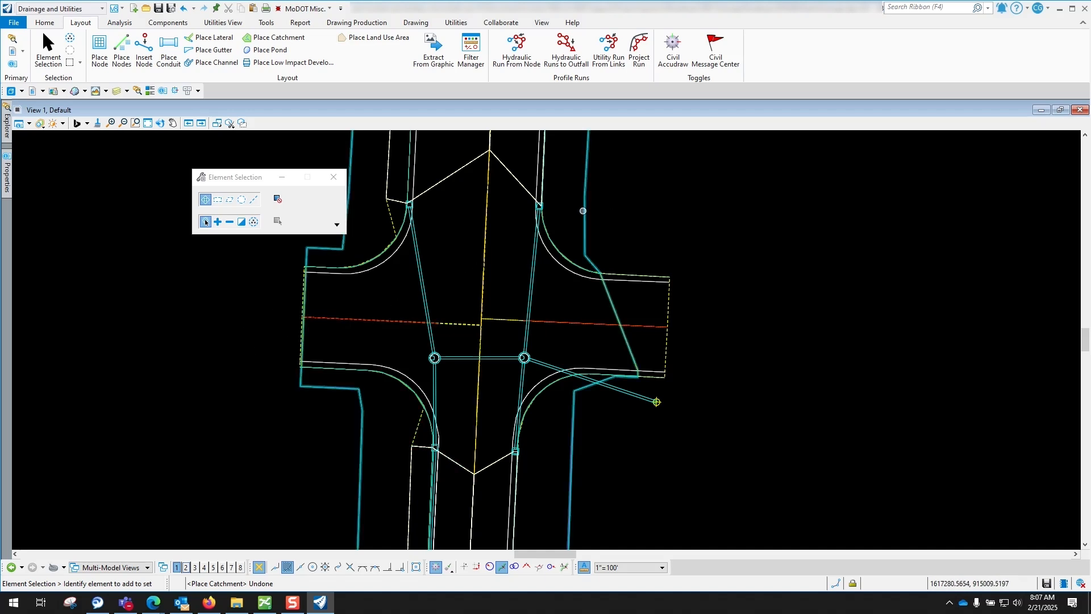
left_click(584, 211)
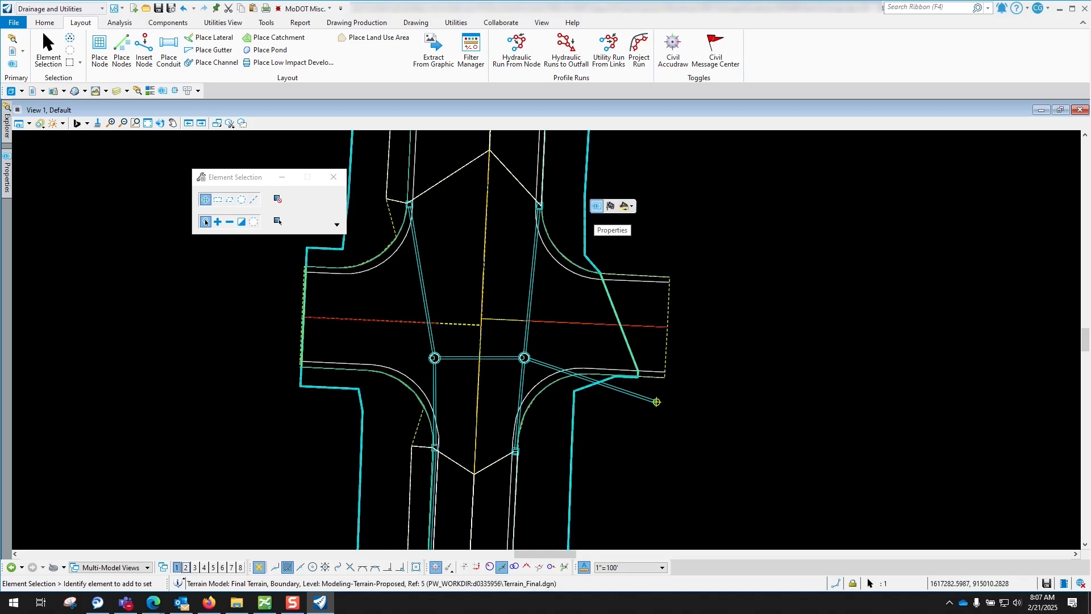
mouse_move(596, 206)
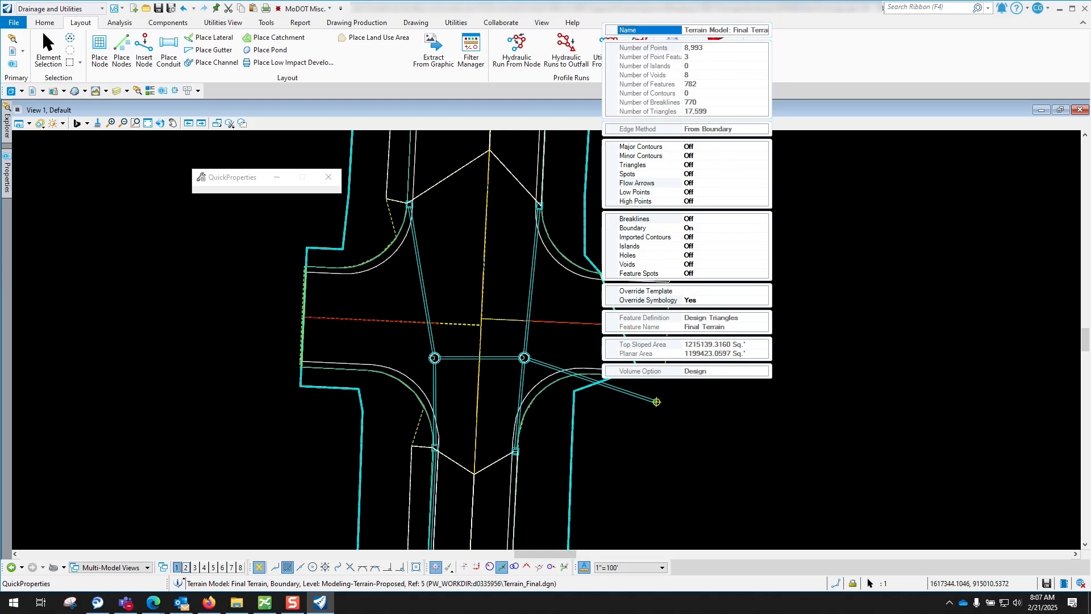
left_click(704, 183)
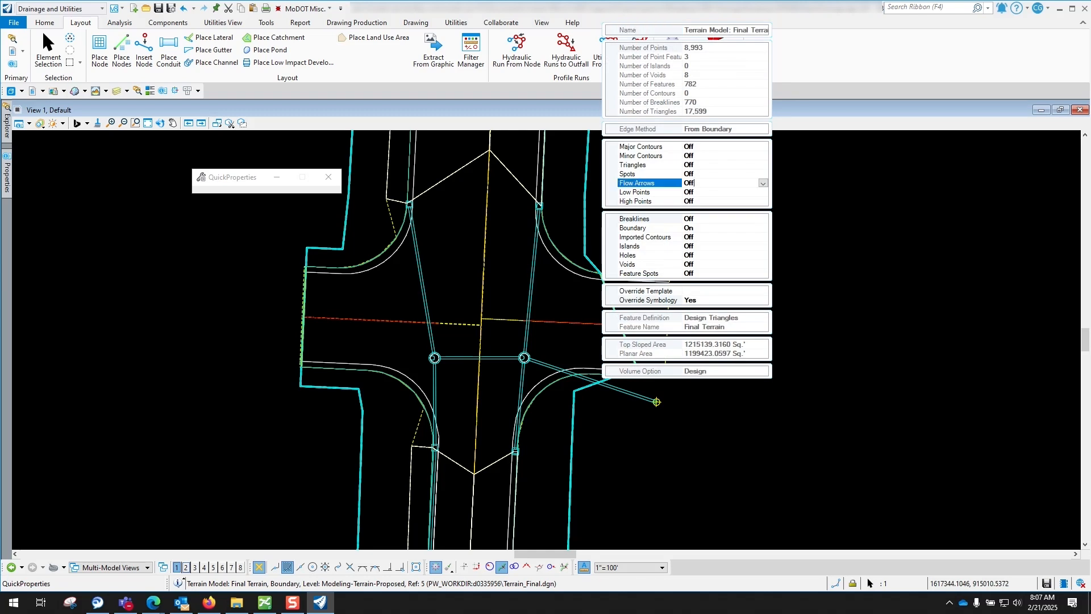
left_click(763, 183)
left_click(725, 201)
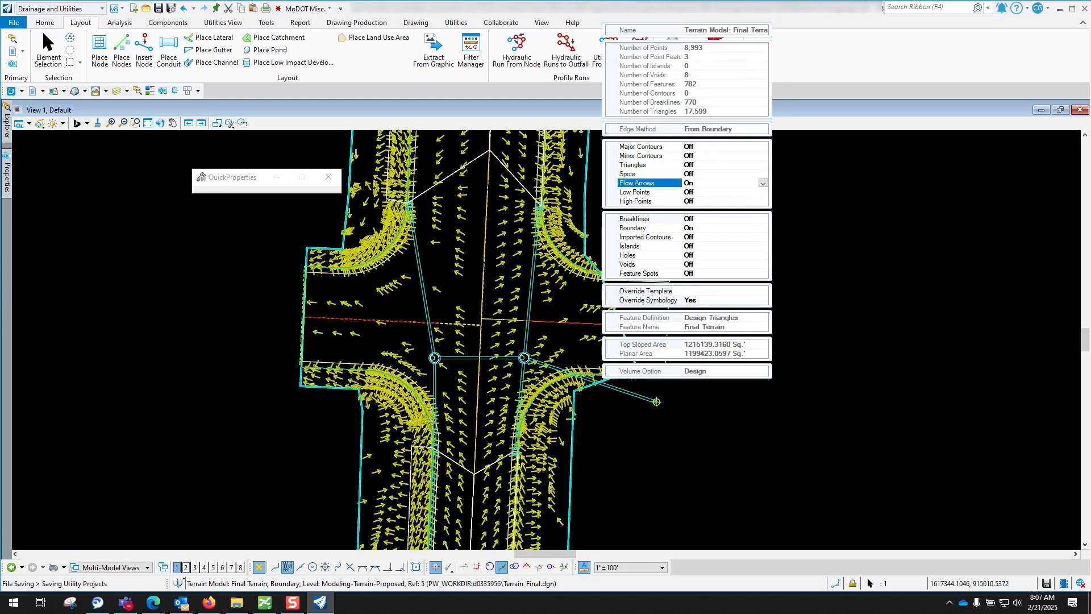
scroll(433, 481, "up", 6)
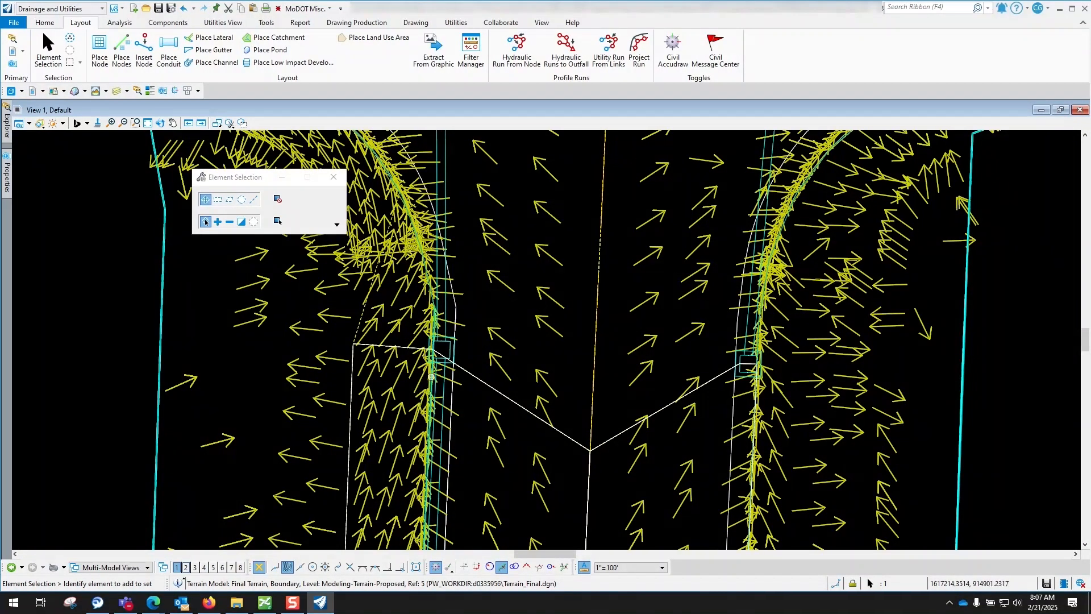
scroll(508, 346, "down", 6)
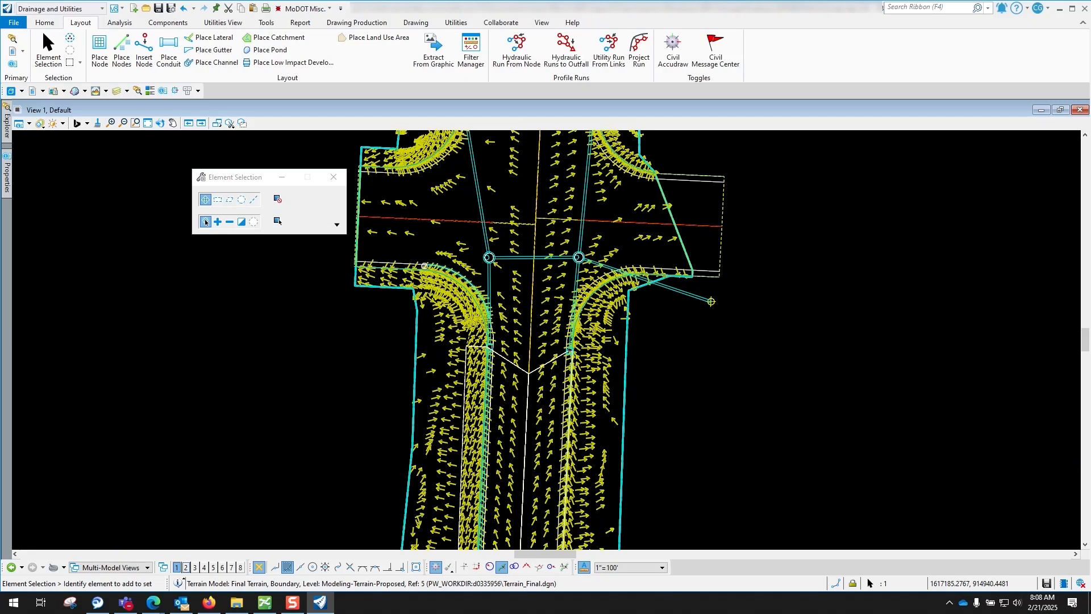
scroll(472, 353, "down", 4)
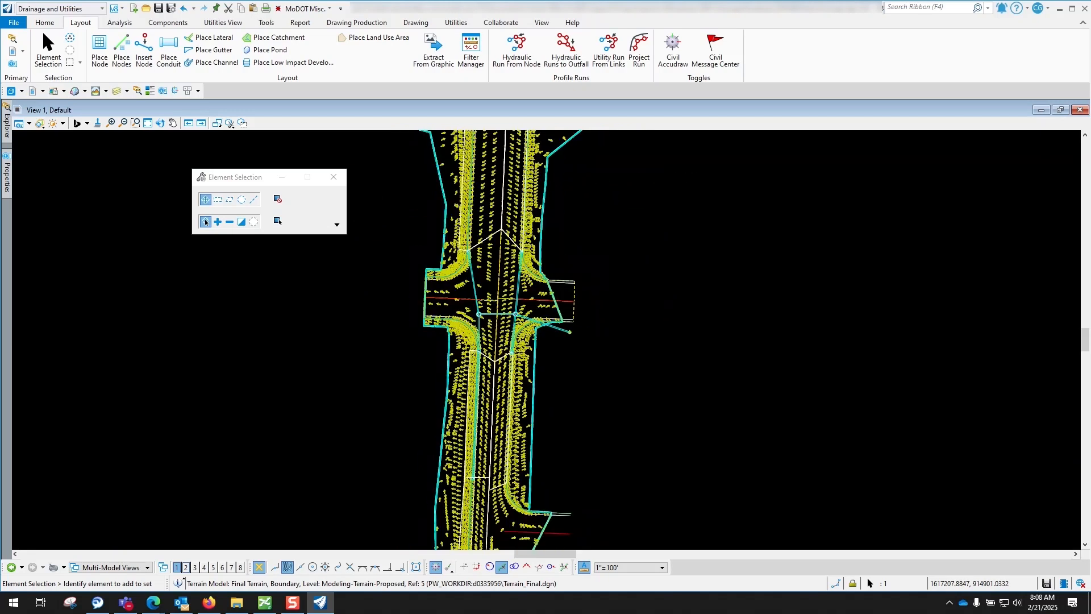
scroll(454, 279, "up", 3)
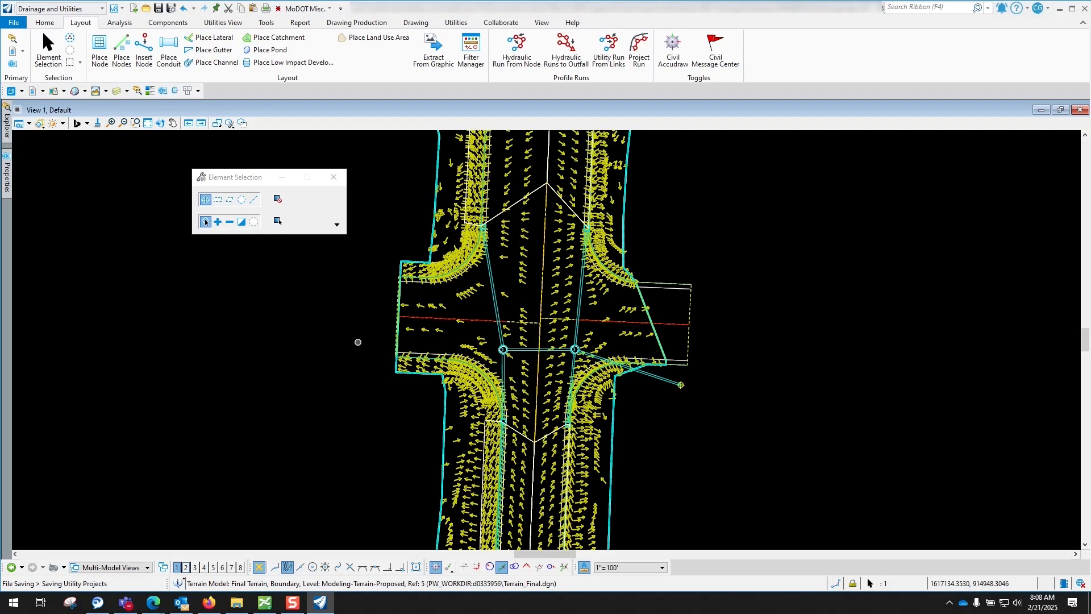
Turn off the Final Terrain's flow arrows and deselect the terrain
mouse_move(613, 425)
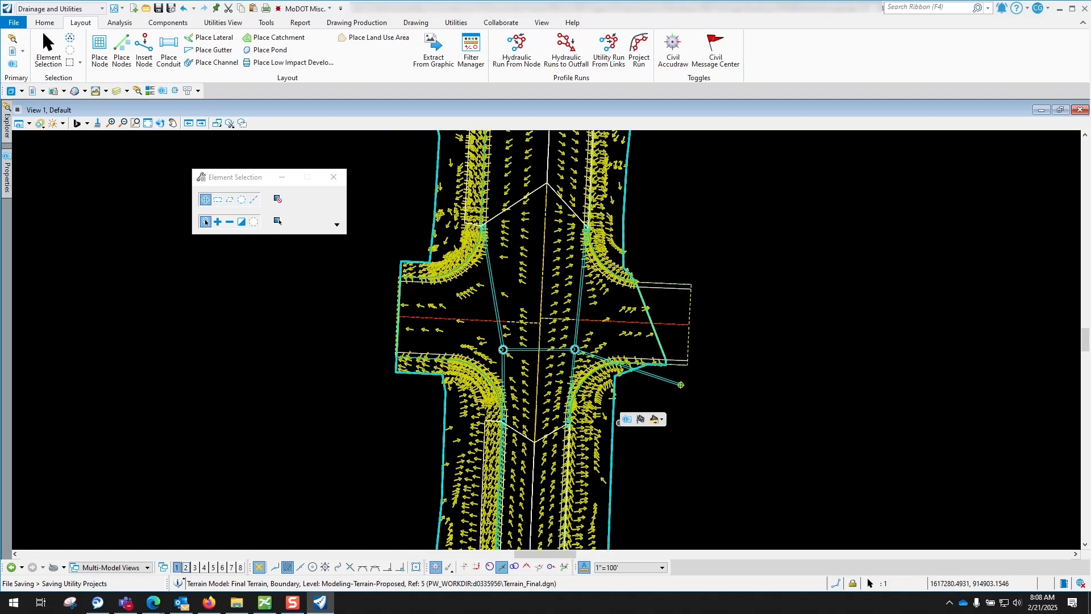
left_click(627, 419)
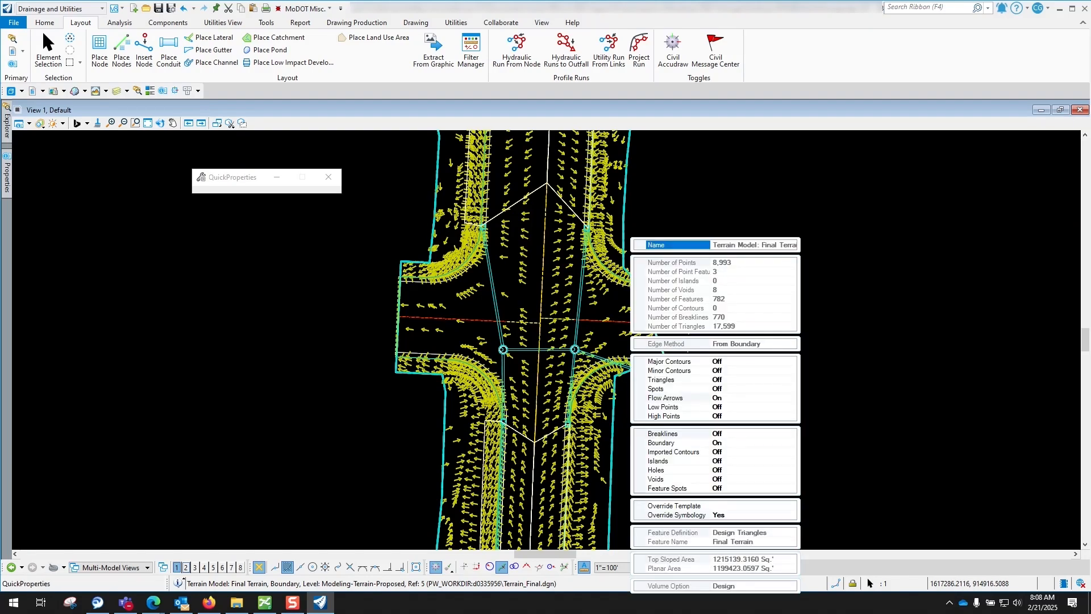
left_click(673, 398)
left_click(792, 399)
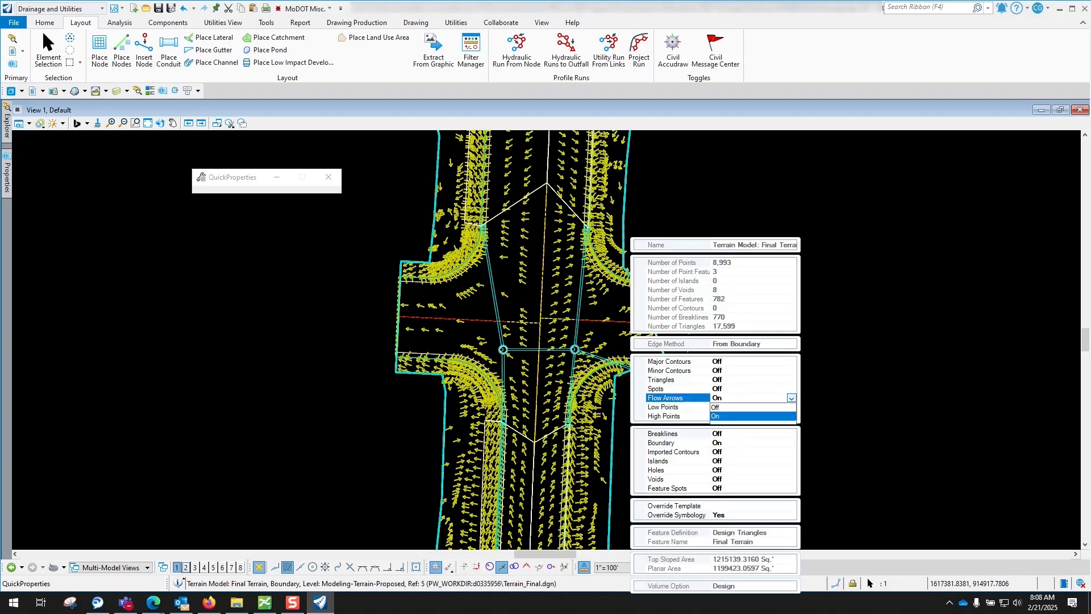
left_click(724, 408)
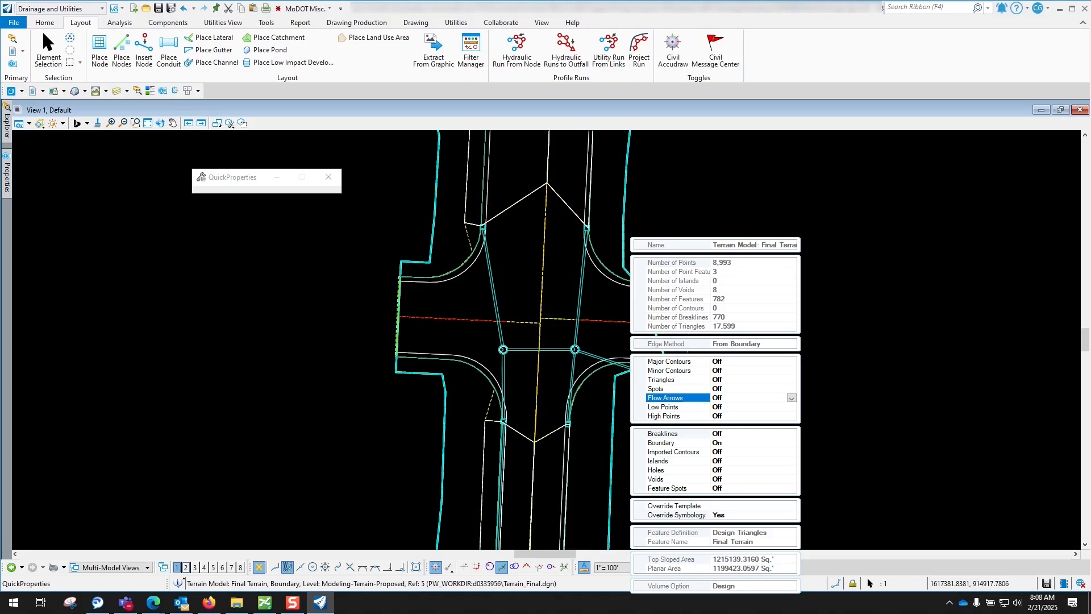
left_click(731, 197)
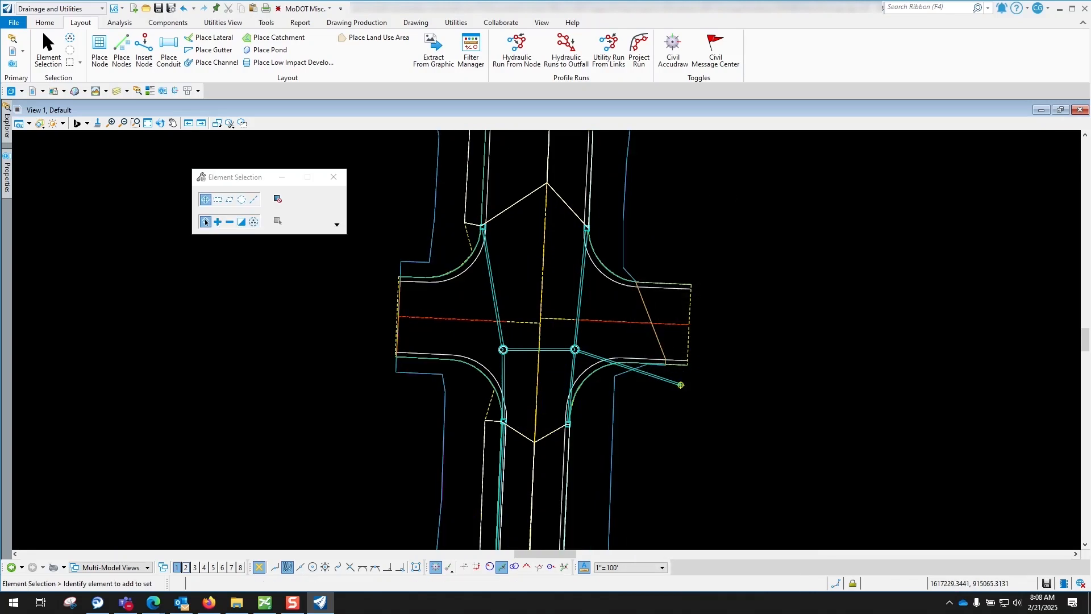
Hide the Drainage-Areas.dgn reference from the view
left_click(32, 91)
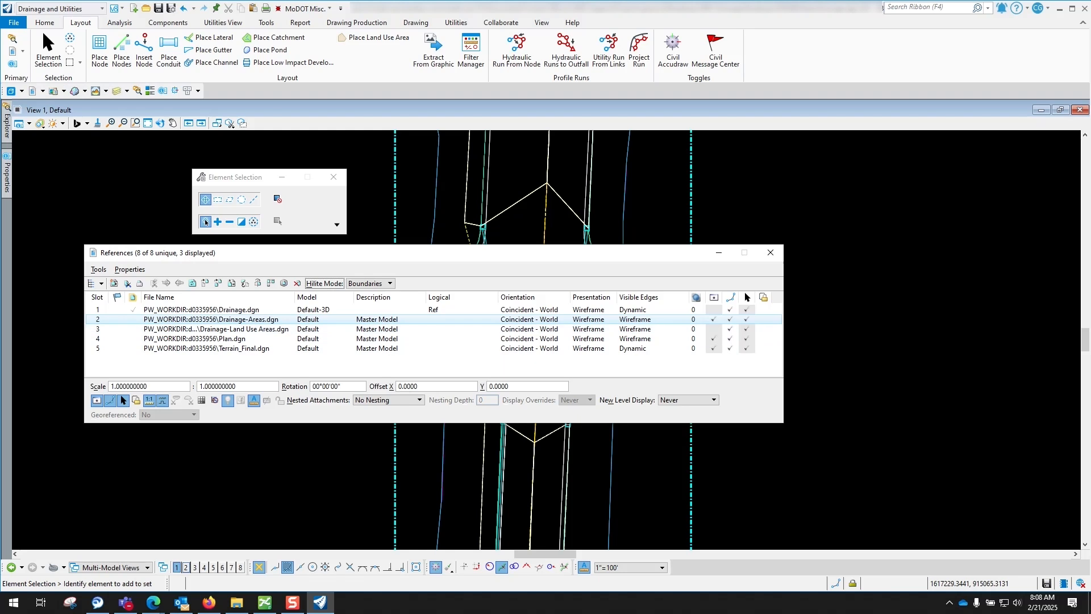
left_click(713, 319)
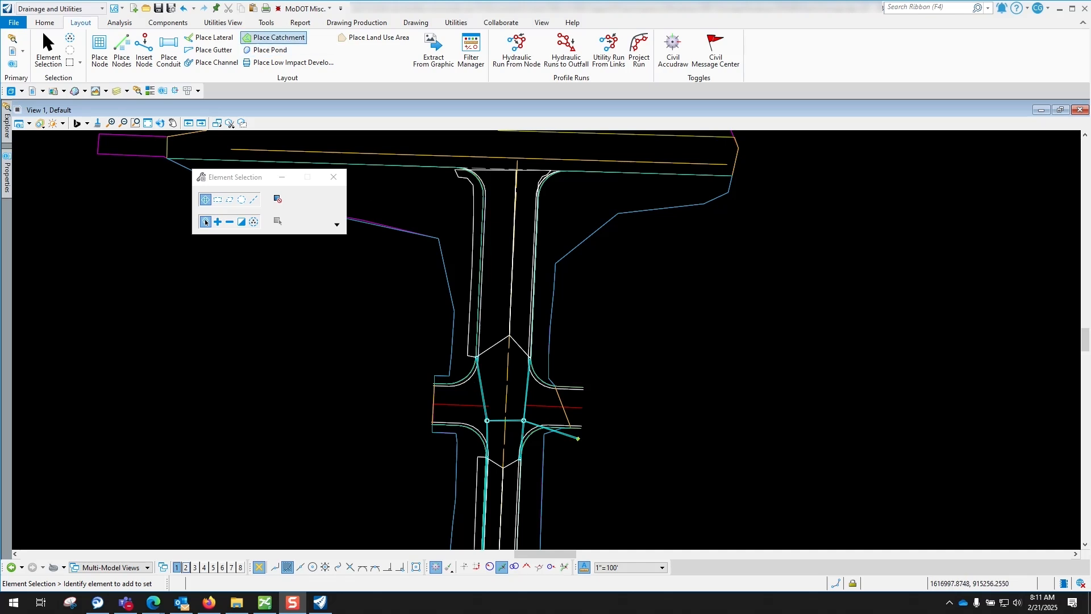
Set up Delineate Catchments with the Select Inlet method and Land Use Defined Area feature definition, and exit without delineating anything
left_click(267, 23)
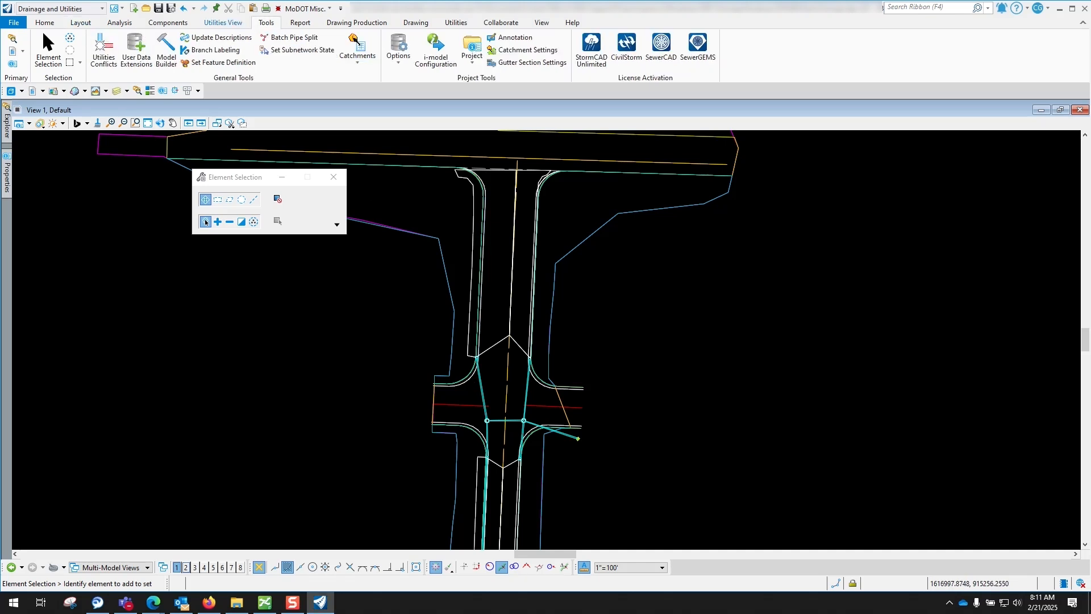
left_click(357, 39)
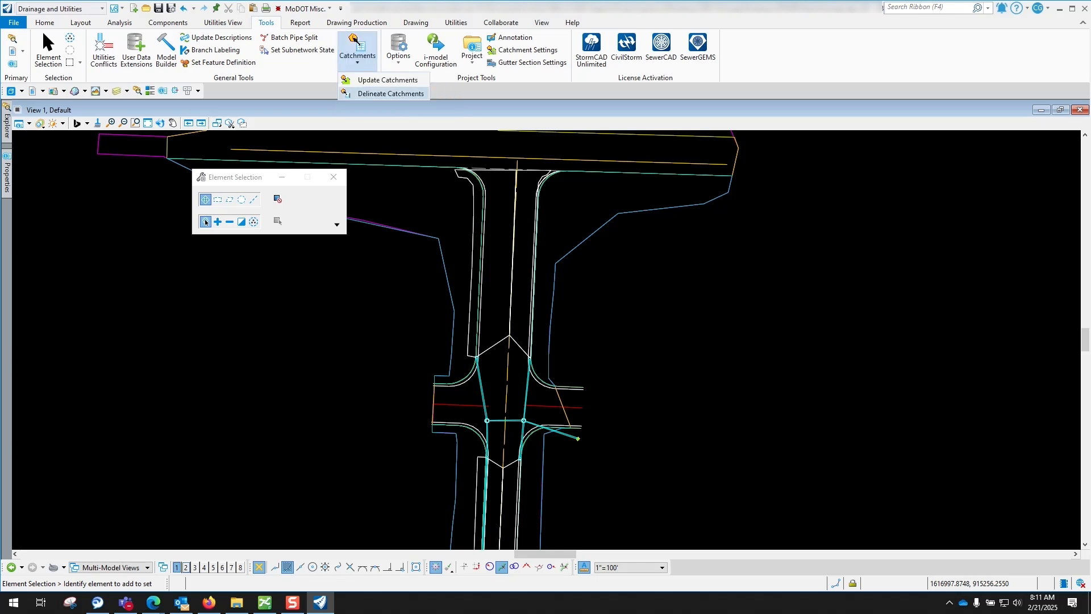
left_click(390, 94)
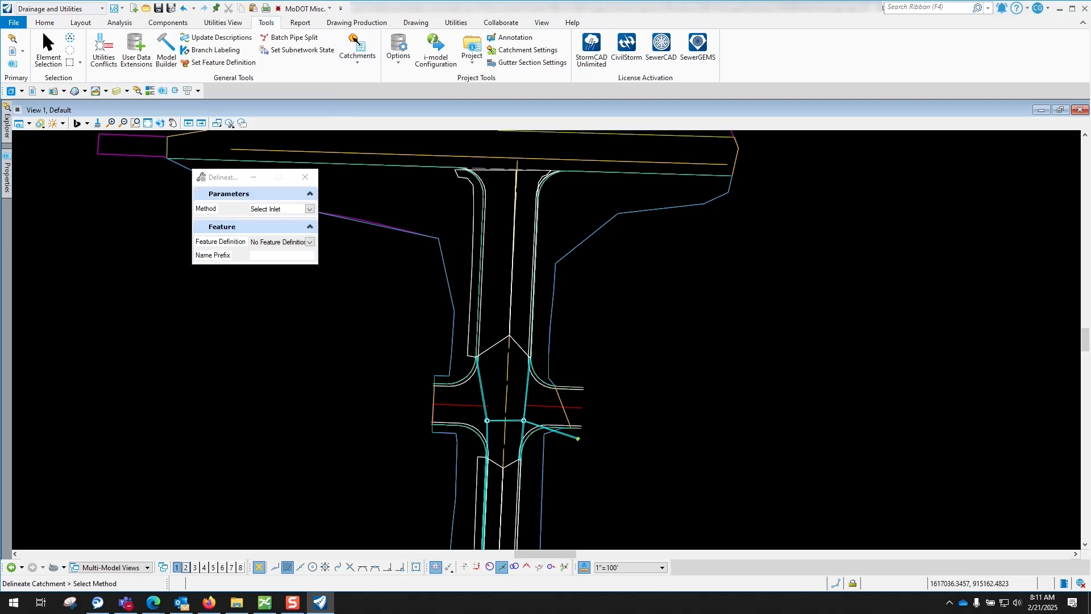
left_click(310, 208)
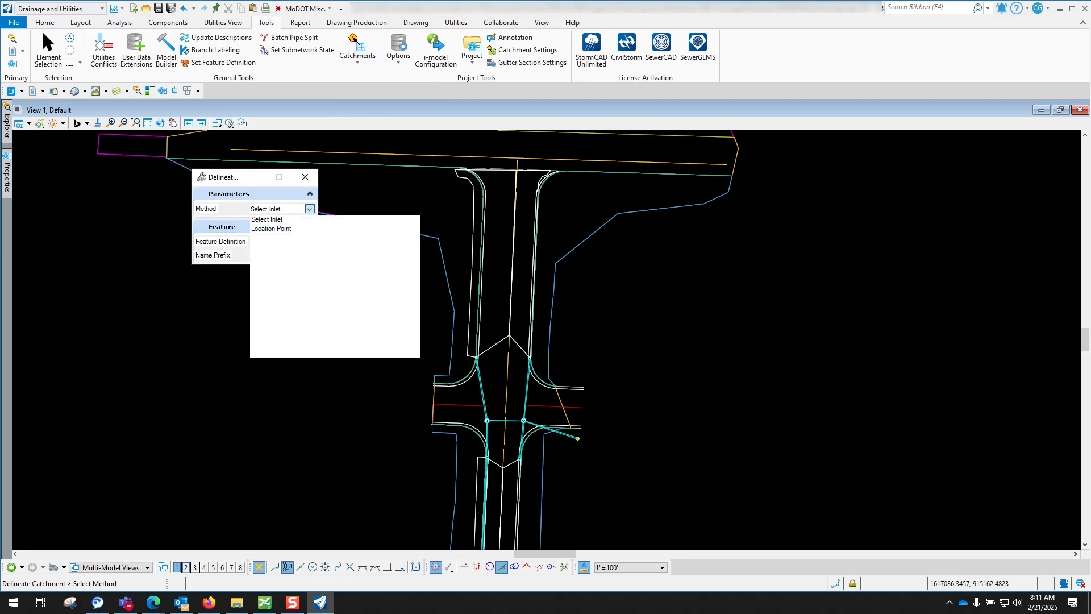
left_click(267, 220)
left_click(310, 242)
left_click(267, 262)
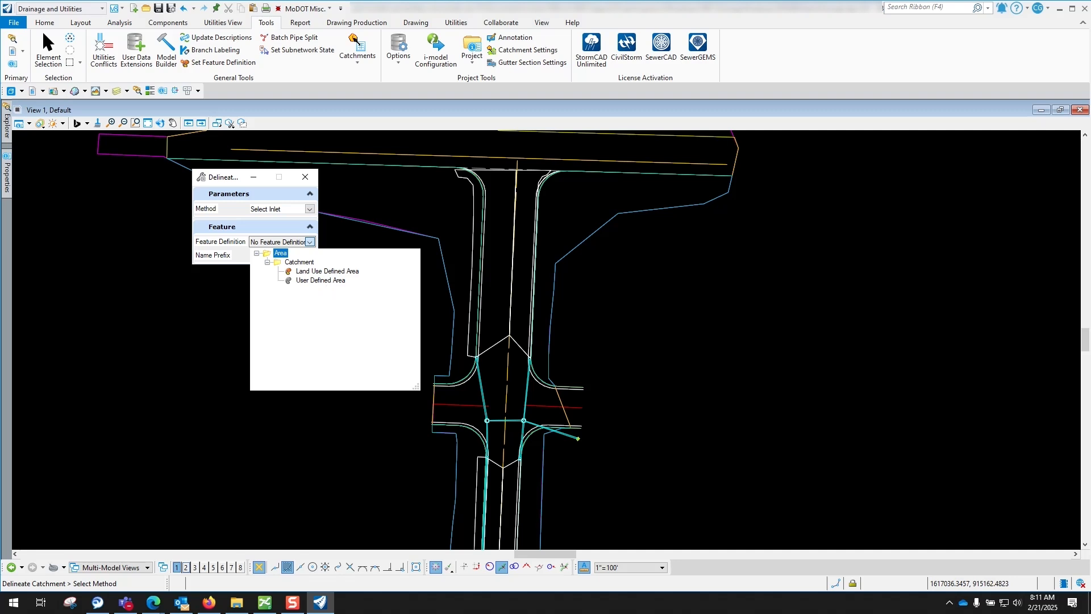
left_click(327, 273)
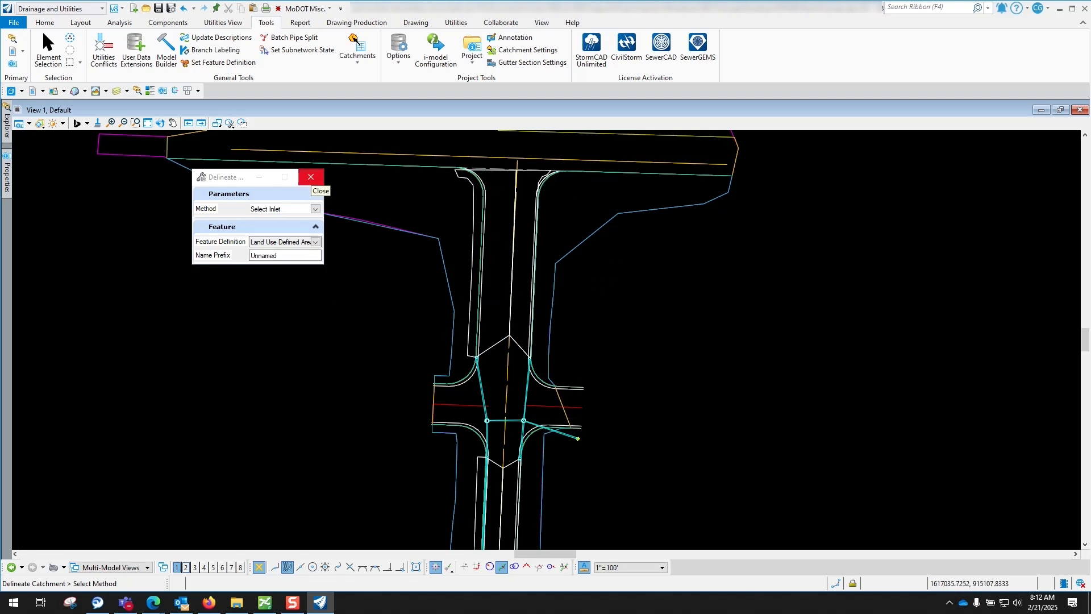
left_click(311, 177)
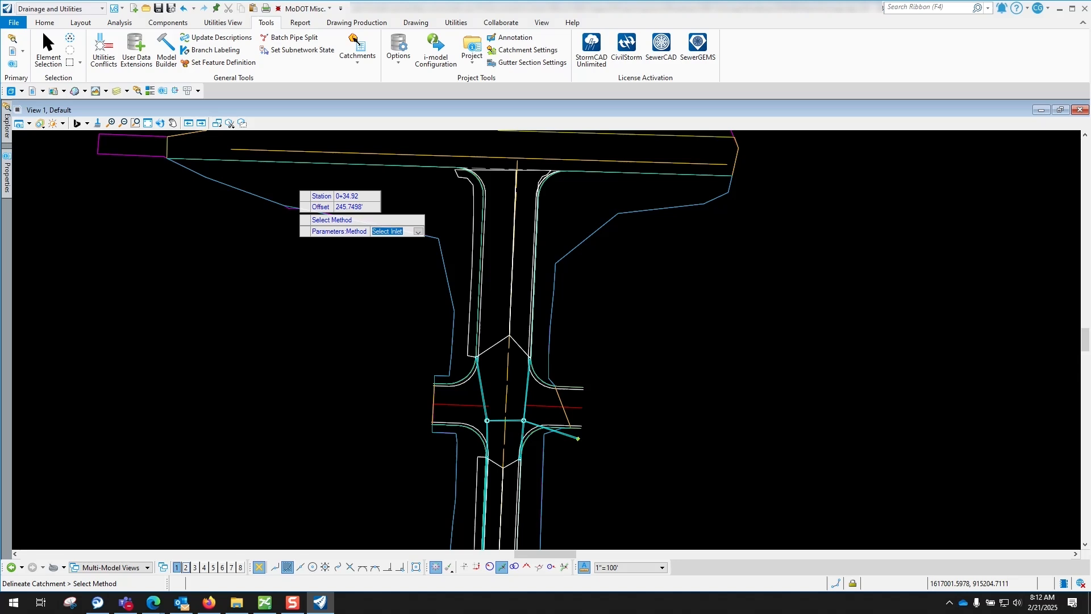
key("Escape")
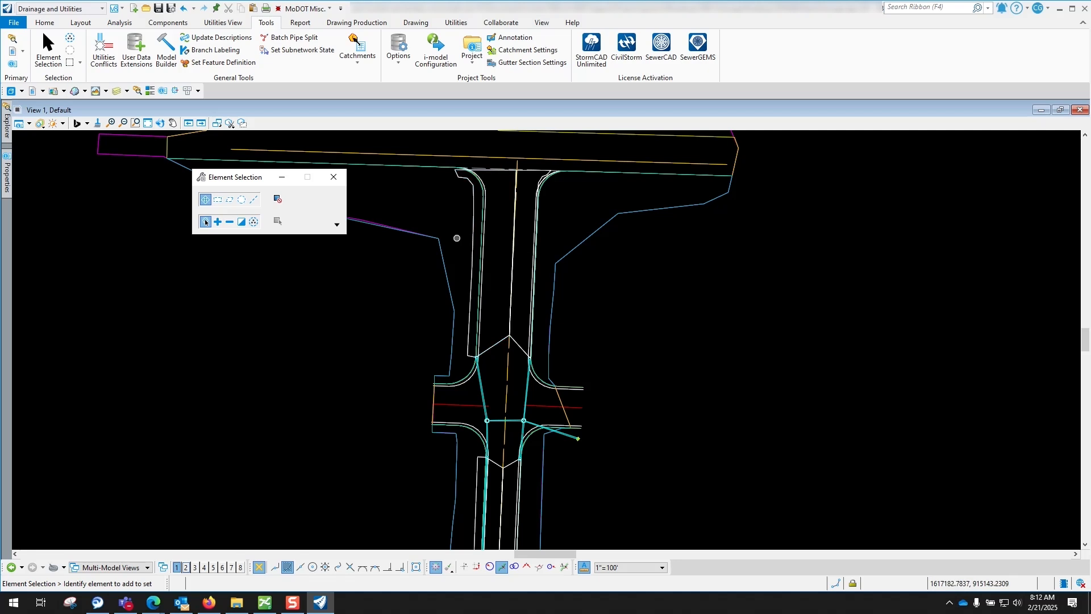
Try reshaping the catchment northwest of the intersection by pulling a vertex on its west edge outward, and undo the change
scroll(489, 221, "up", 4)
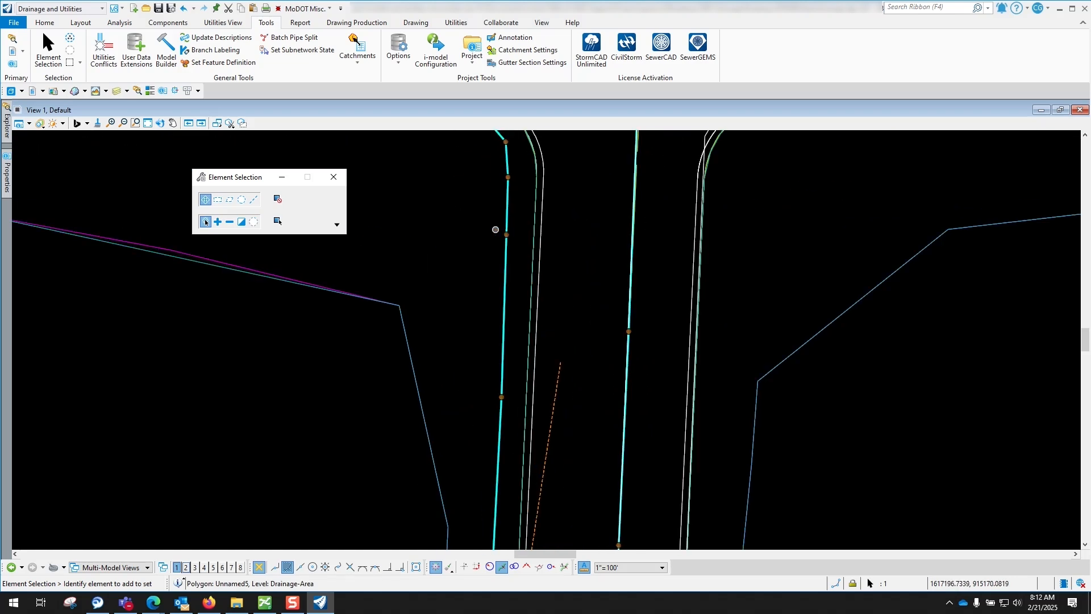
left_click_drag(507, 178, 468, 186)
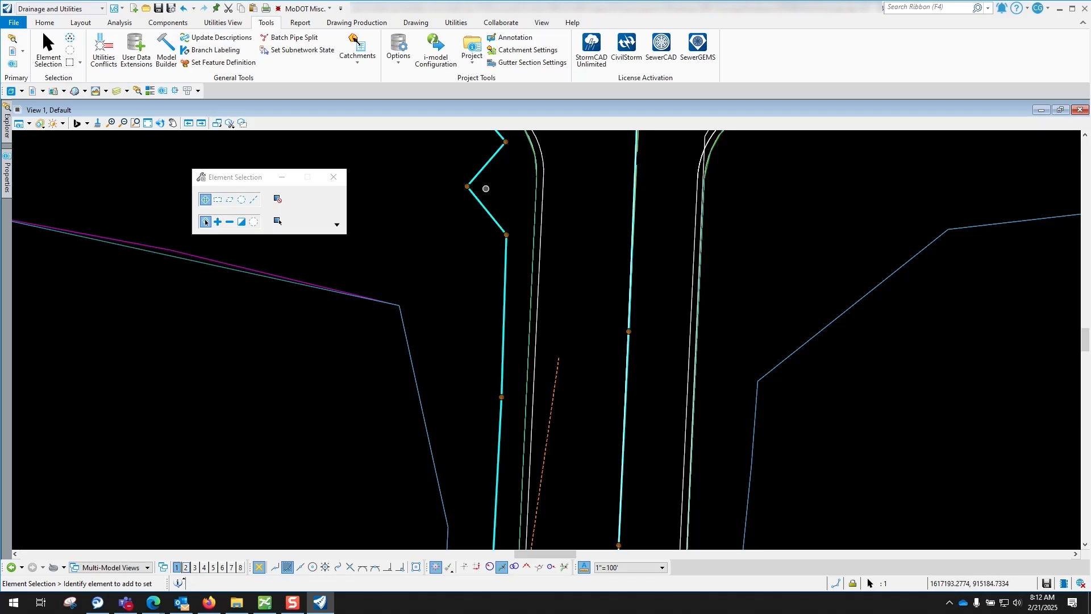
left_click(355, 41)
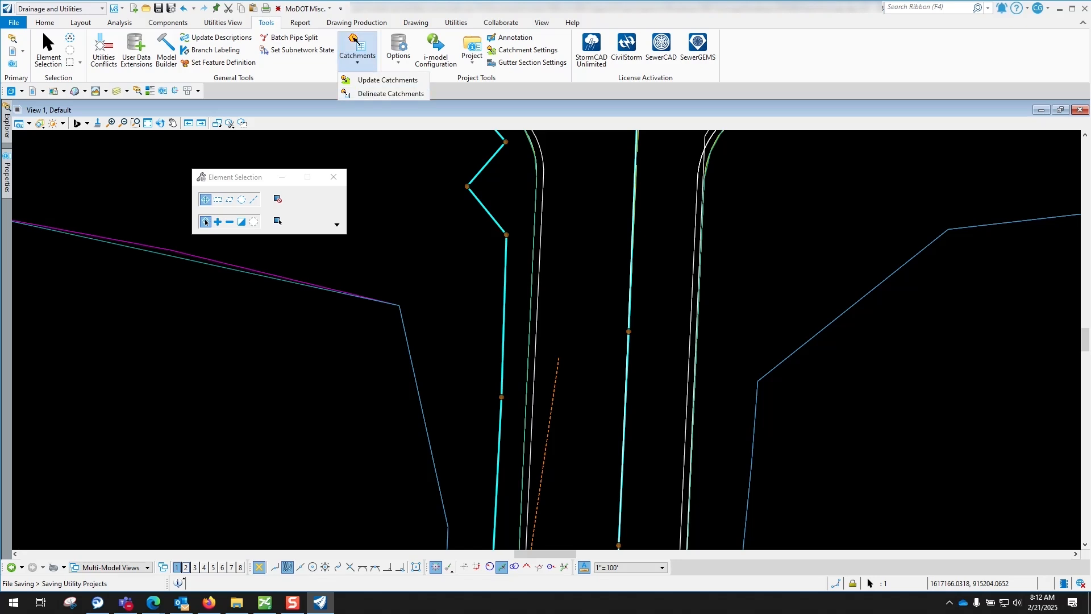
left_click(398, 153)
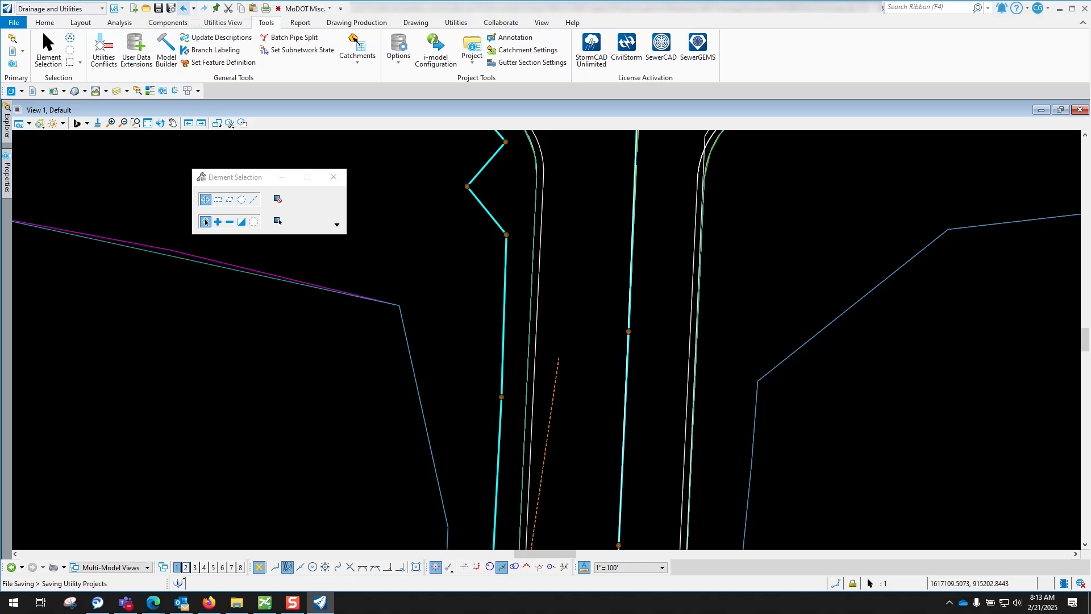
left_click(183, 9)
Save the drainage design file
scroll(453, 224, "down", 3)
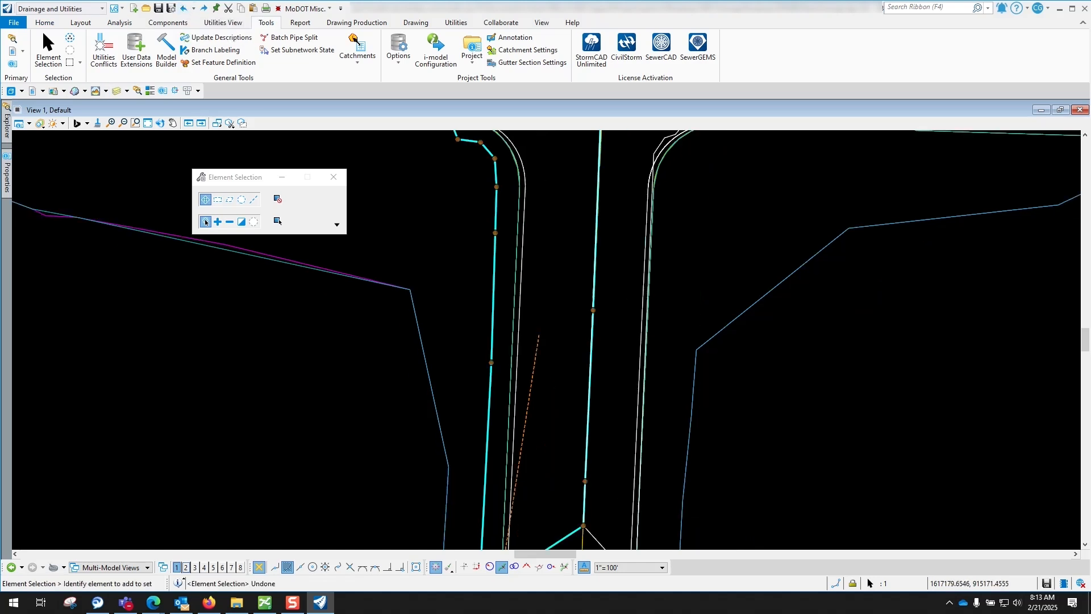
scroll(487, 256, "up", 2)
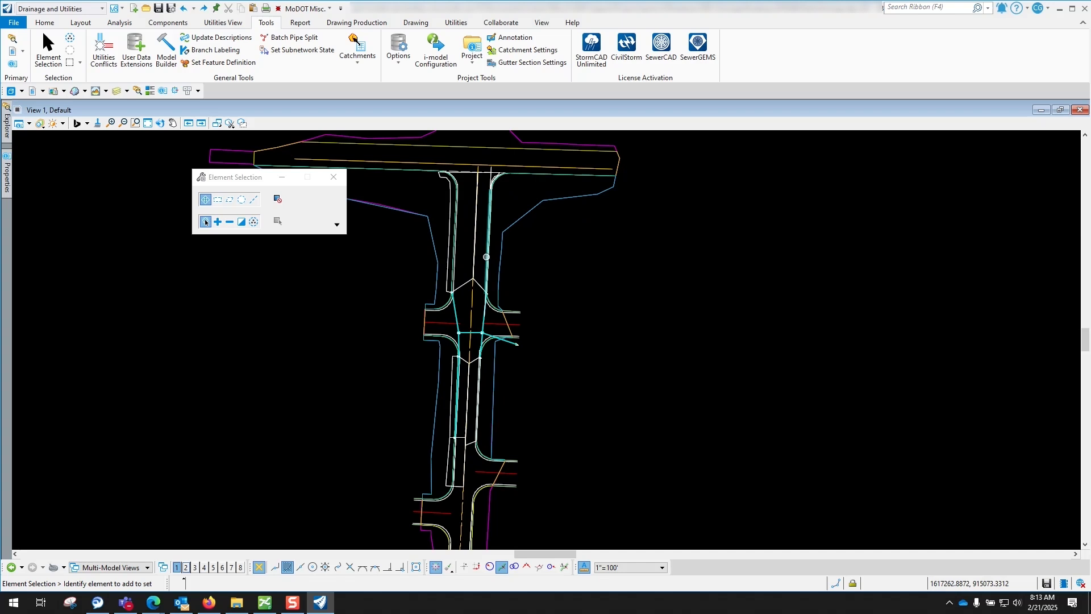
key("ctrl+s")
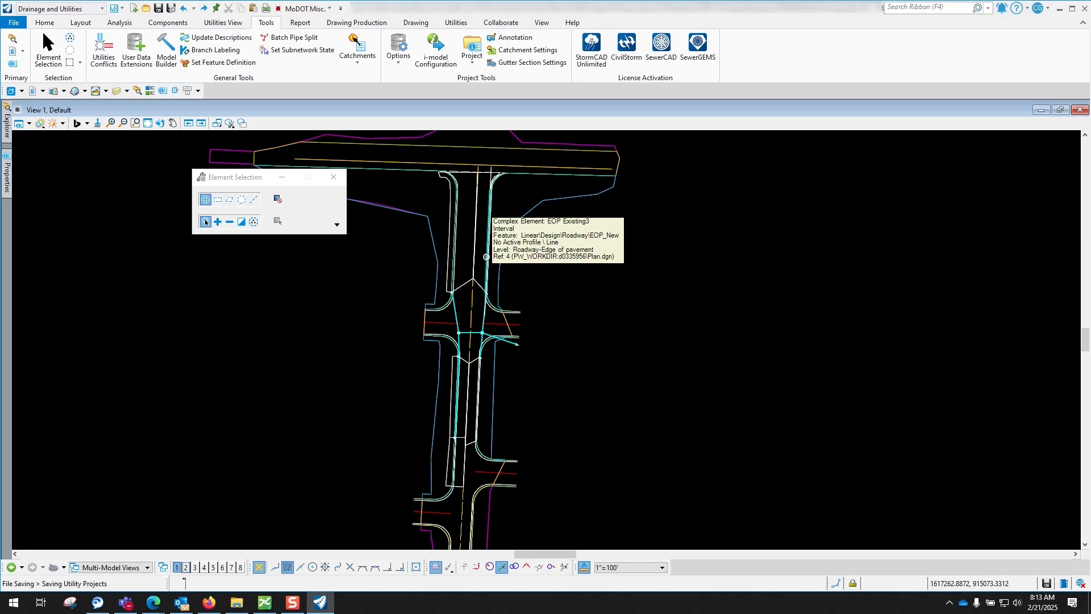